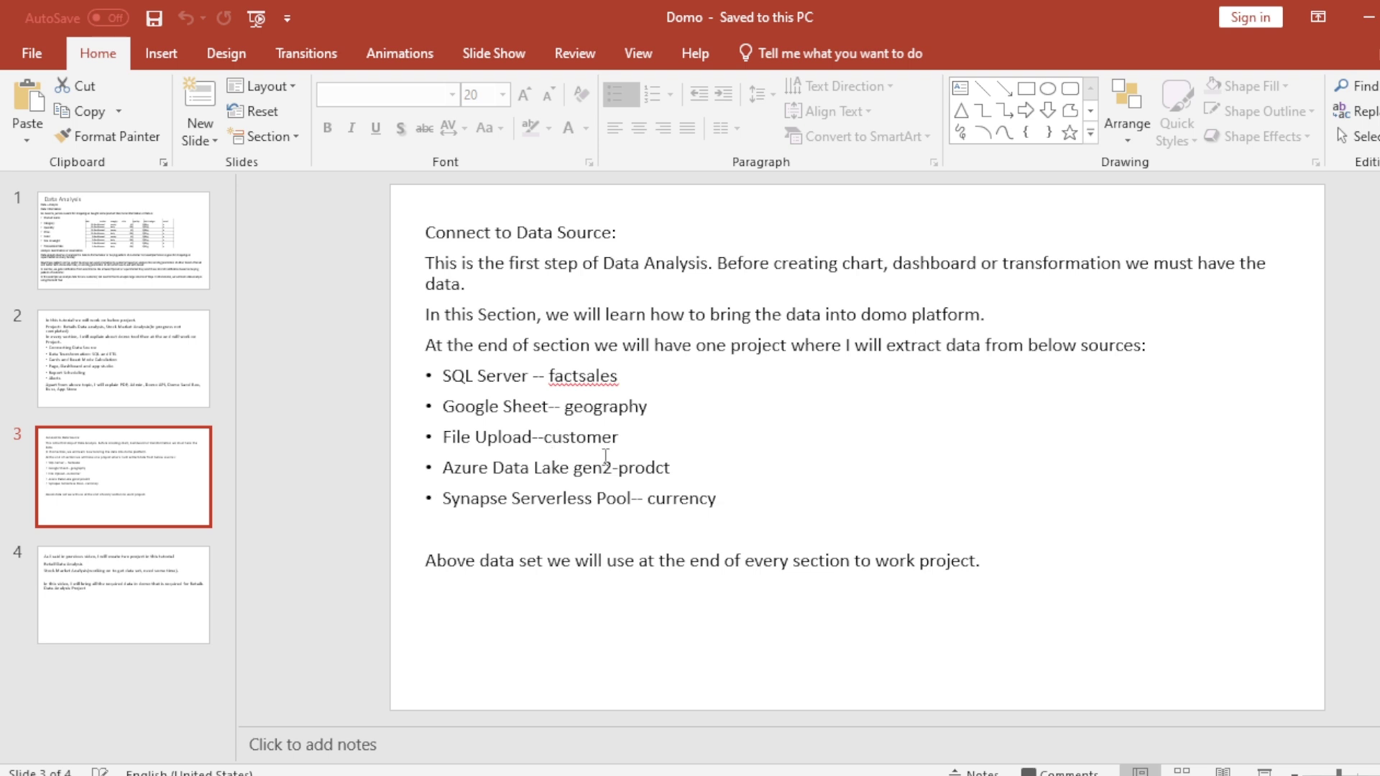
Step: Fix 'gen2-prodct' to 'gen2-product' in slide 3's Azure Data Lake bullet
click(620, 467)
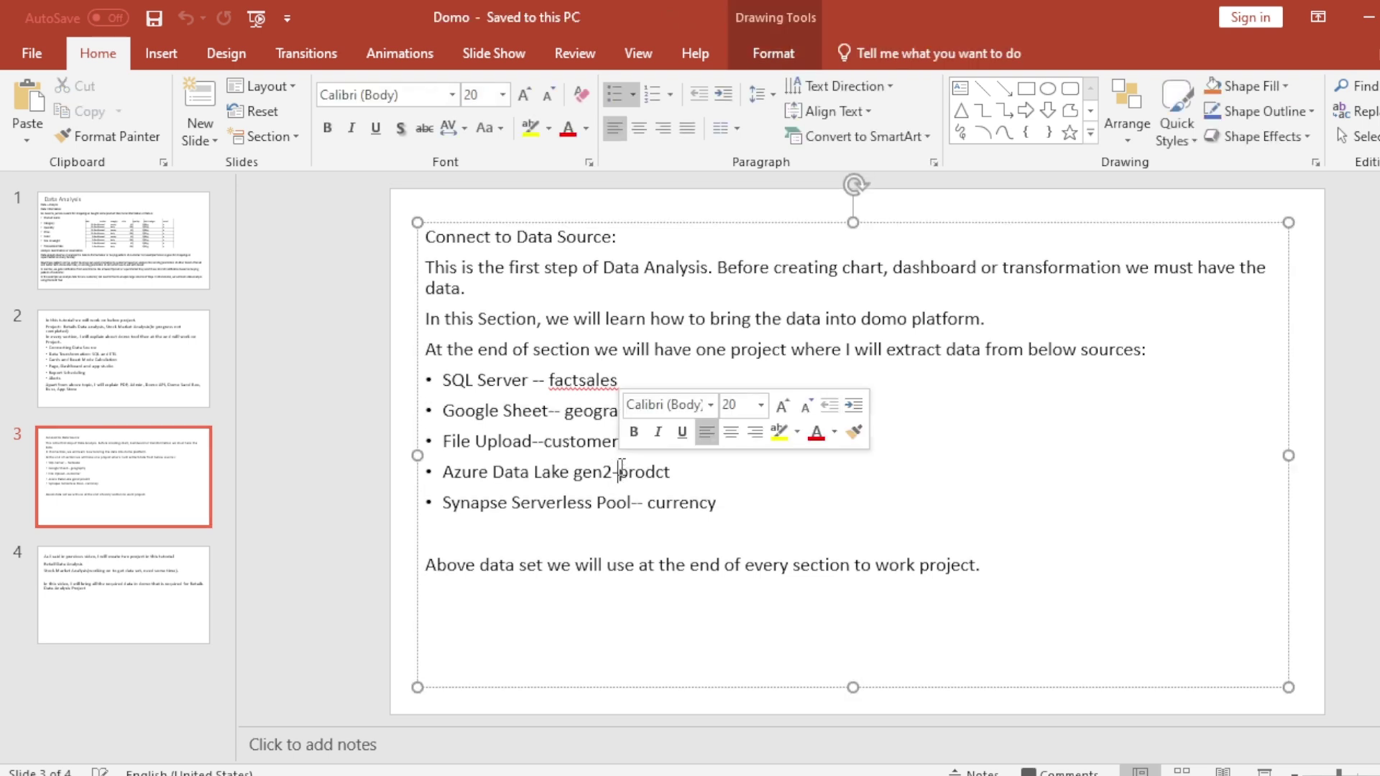
click(655, 472)
text(u)
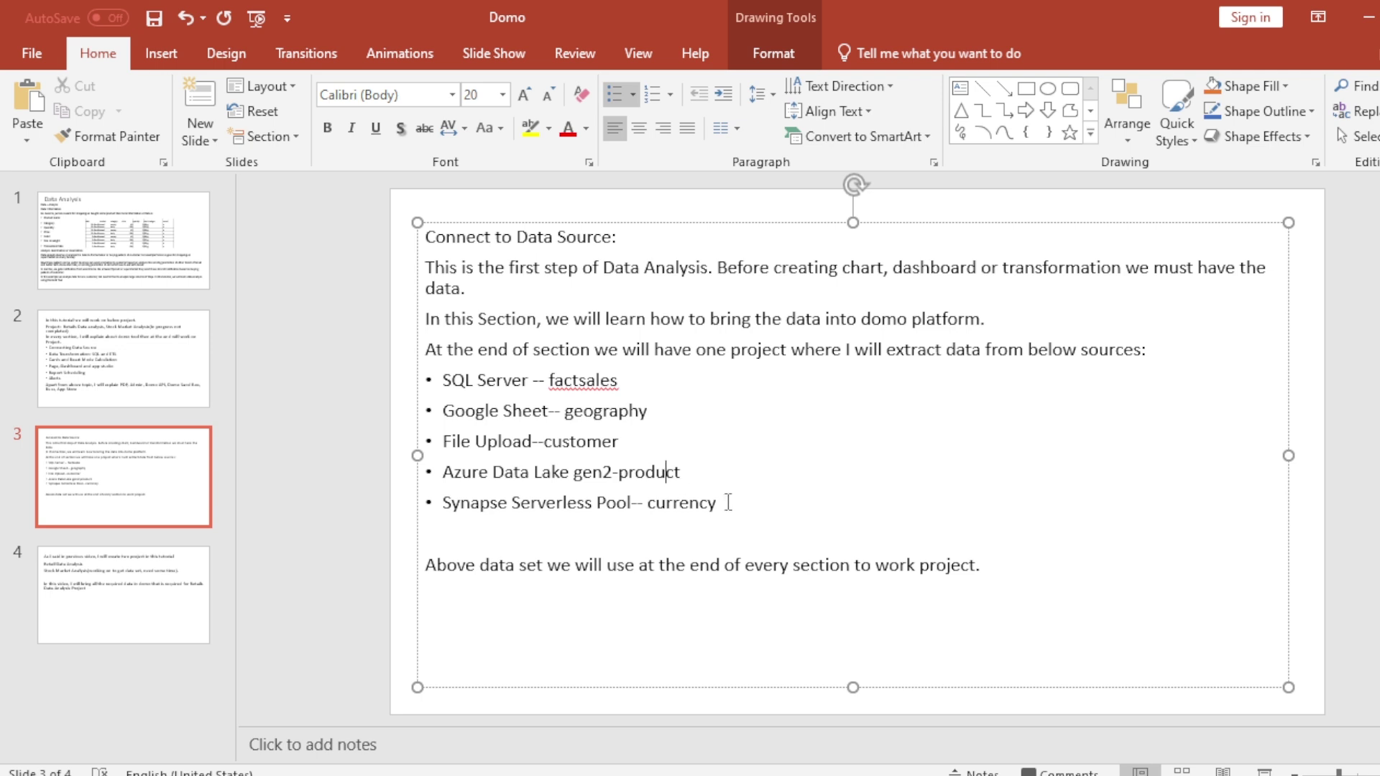
click(655, 503)
Step: Connect SSMS to the local server INBOOK_X1_NEO and open a new query window against master
click(1076, 775)
click(1174, 708)
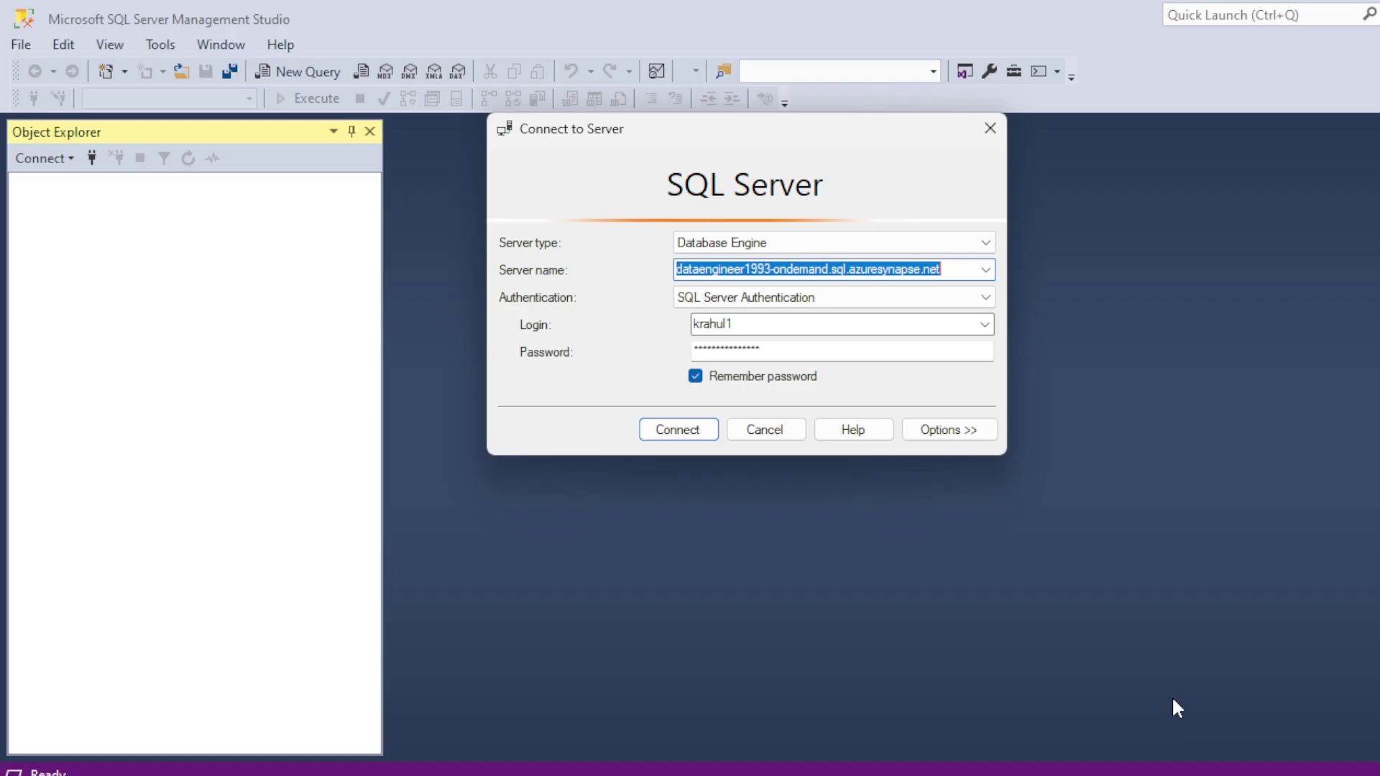
click(985, 269)
click(808, 316)
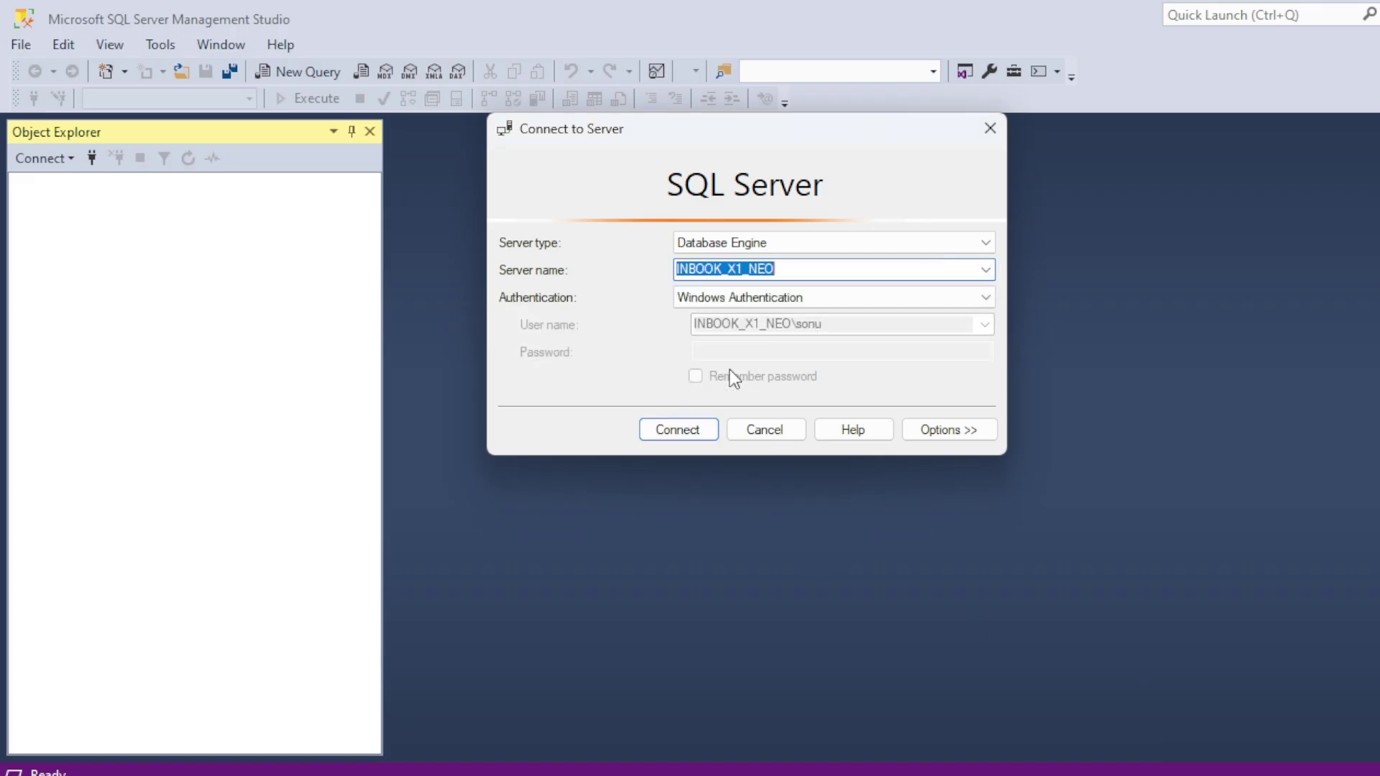
click(694, 430)
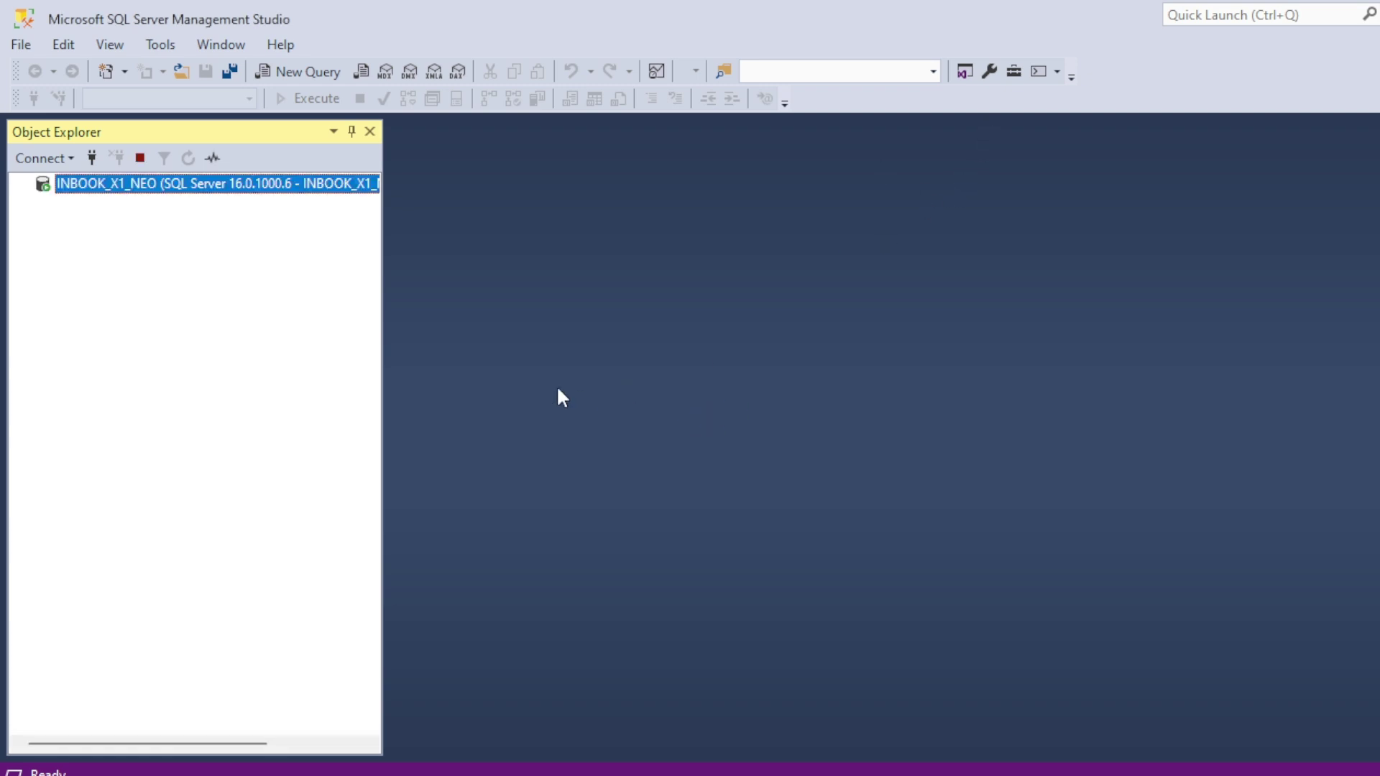
click(292, 72)
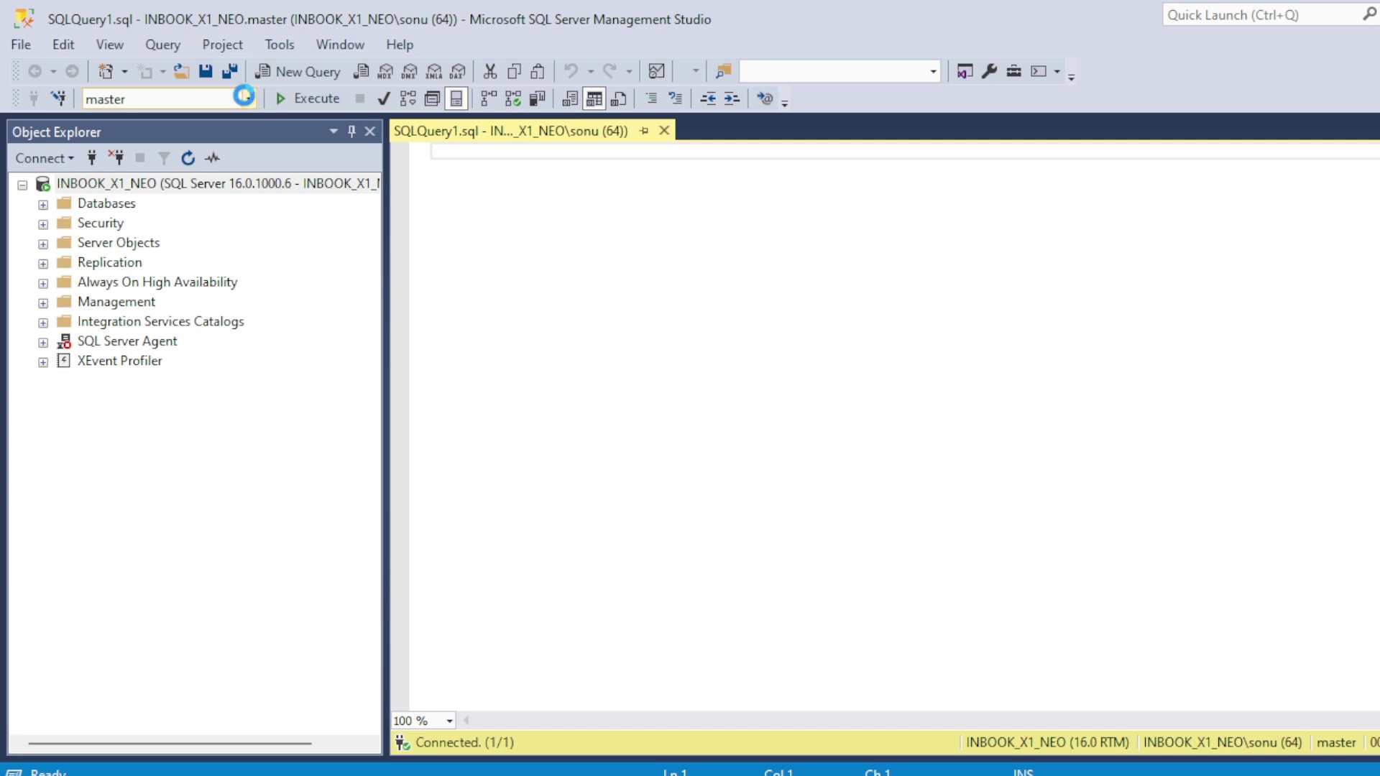
Step: Point the query at AdventureWorksDW2022 and start typing 'select * from fact'
click(133, 98)
click(135, 120)
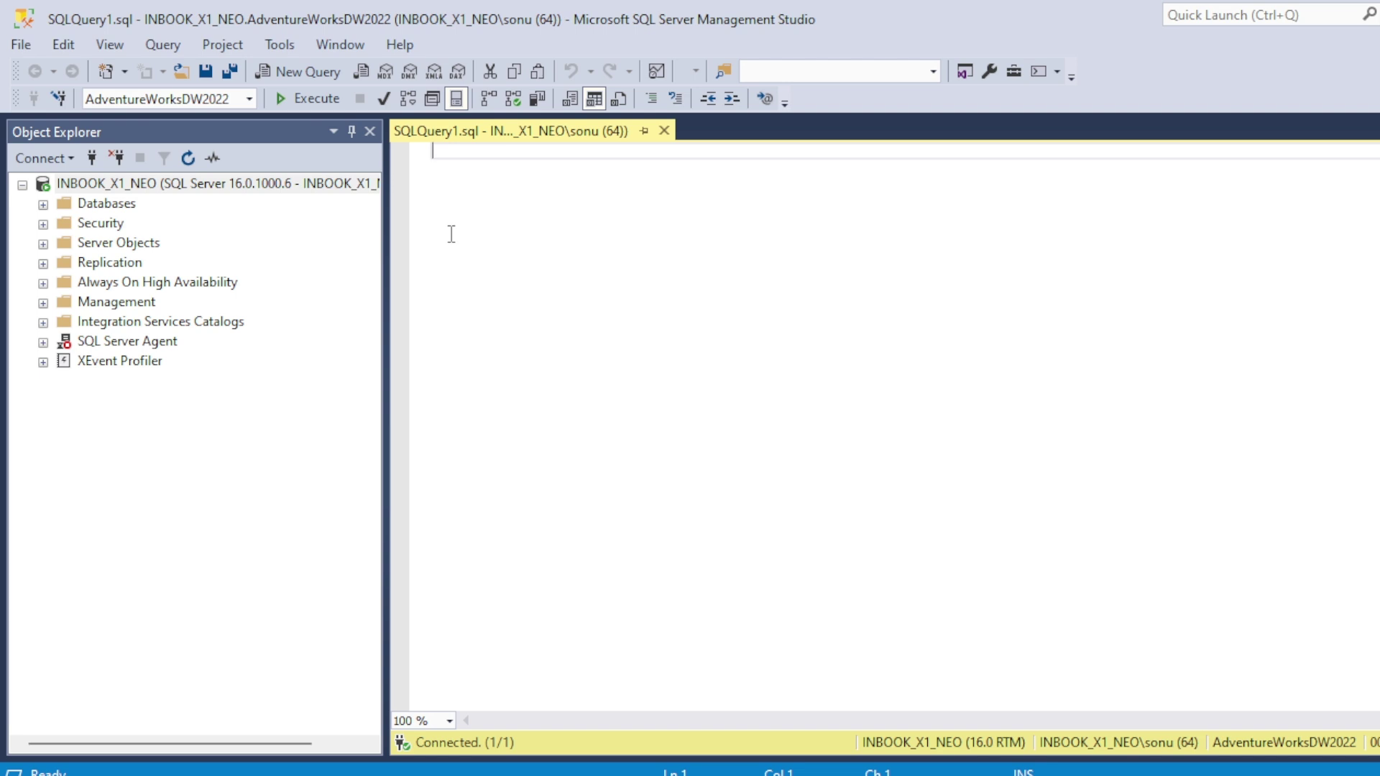
key(Return)
text(select)
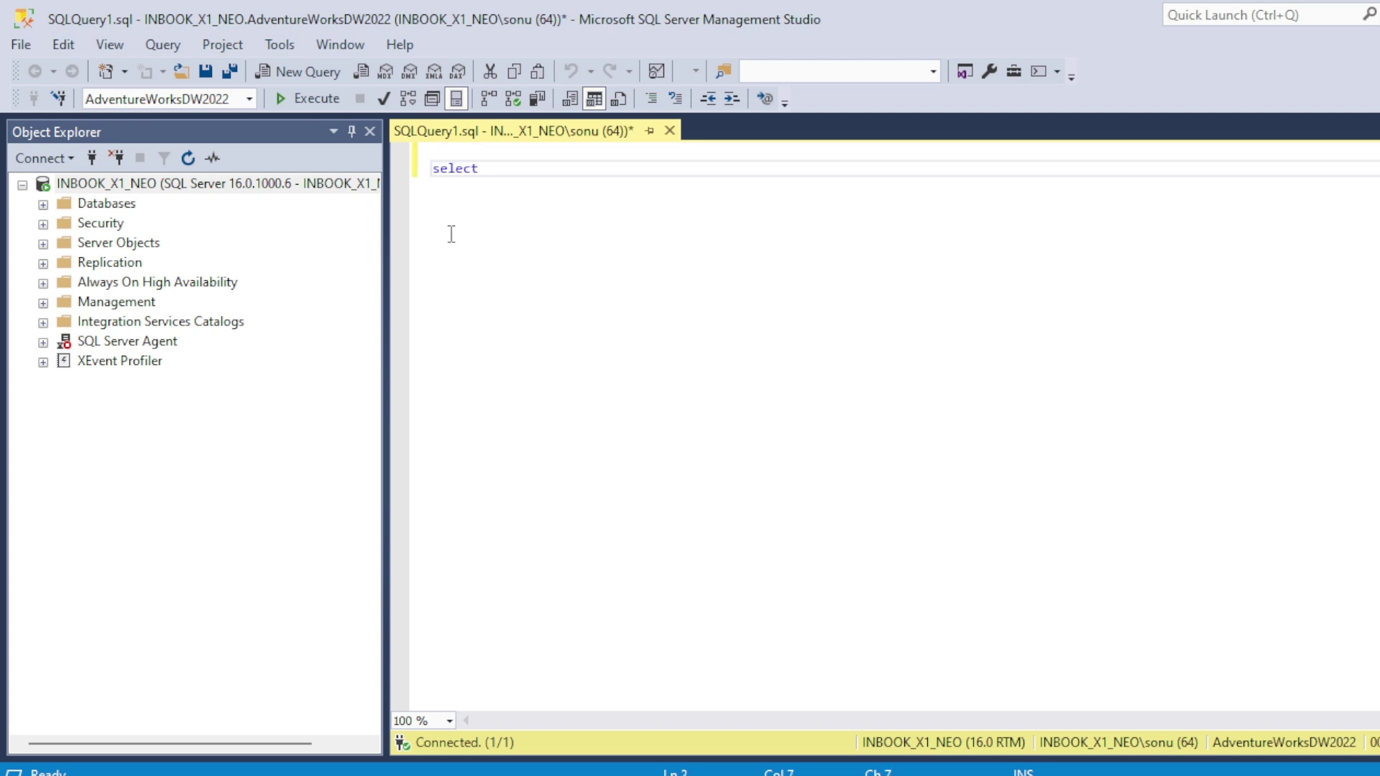
text( * from fact)
Step: Expand AdventureWorksDW2022's tables in Object Explorer to locate FactInternetSales
click(43, 204)
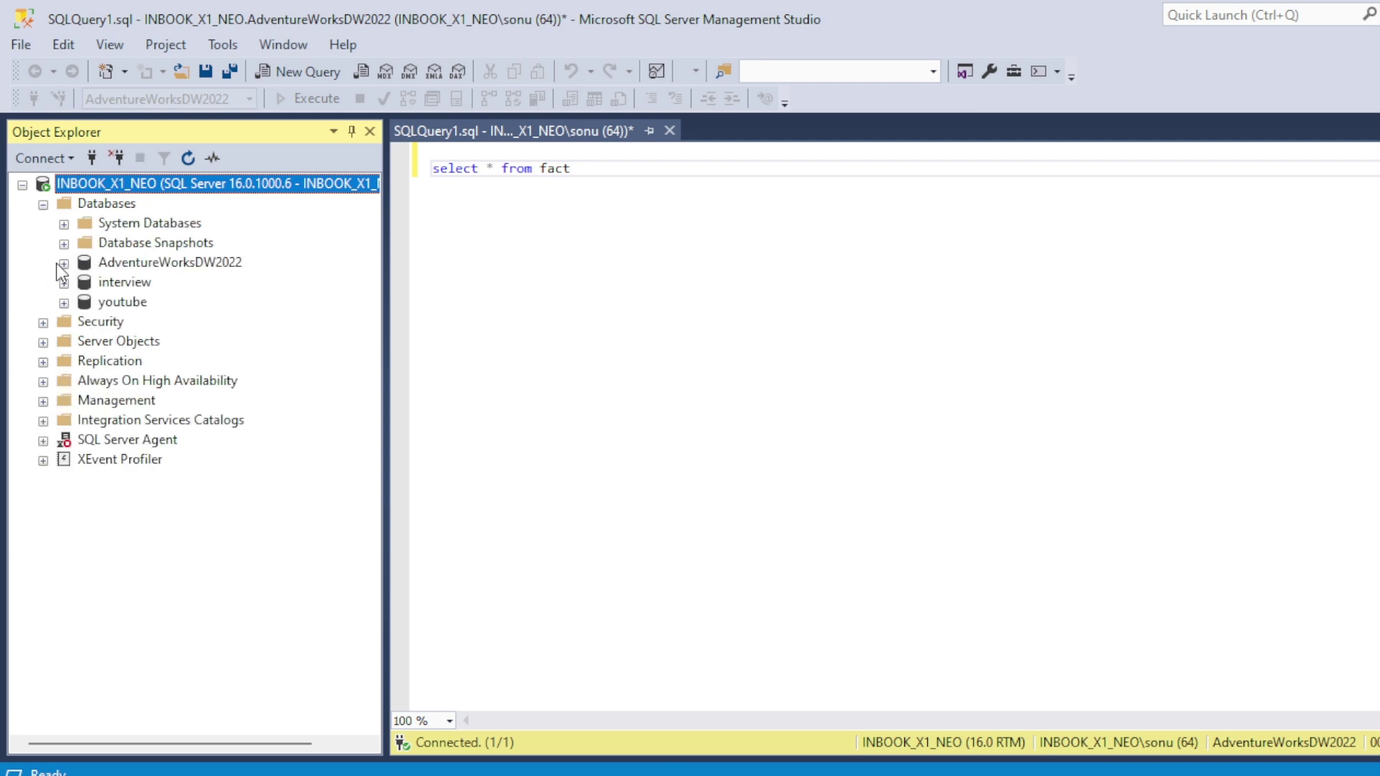
click(63, 264)
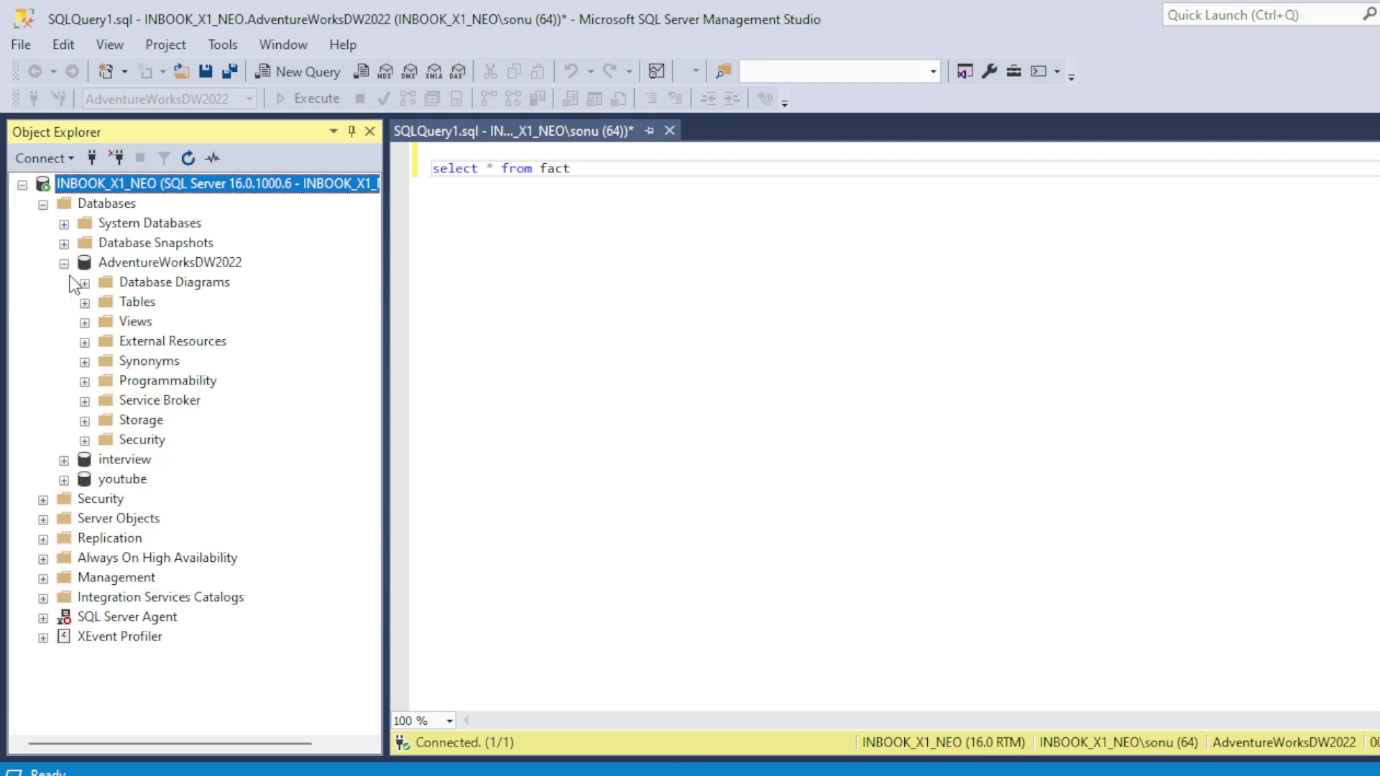
click(84, 303)
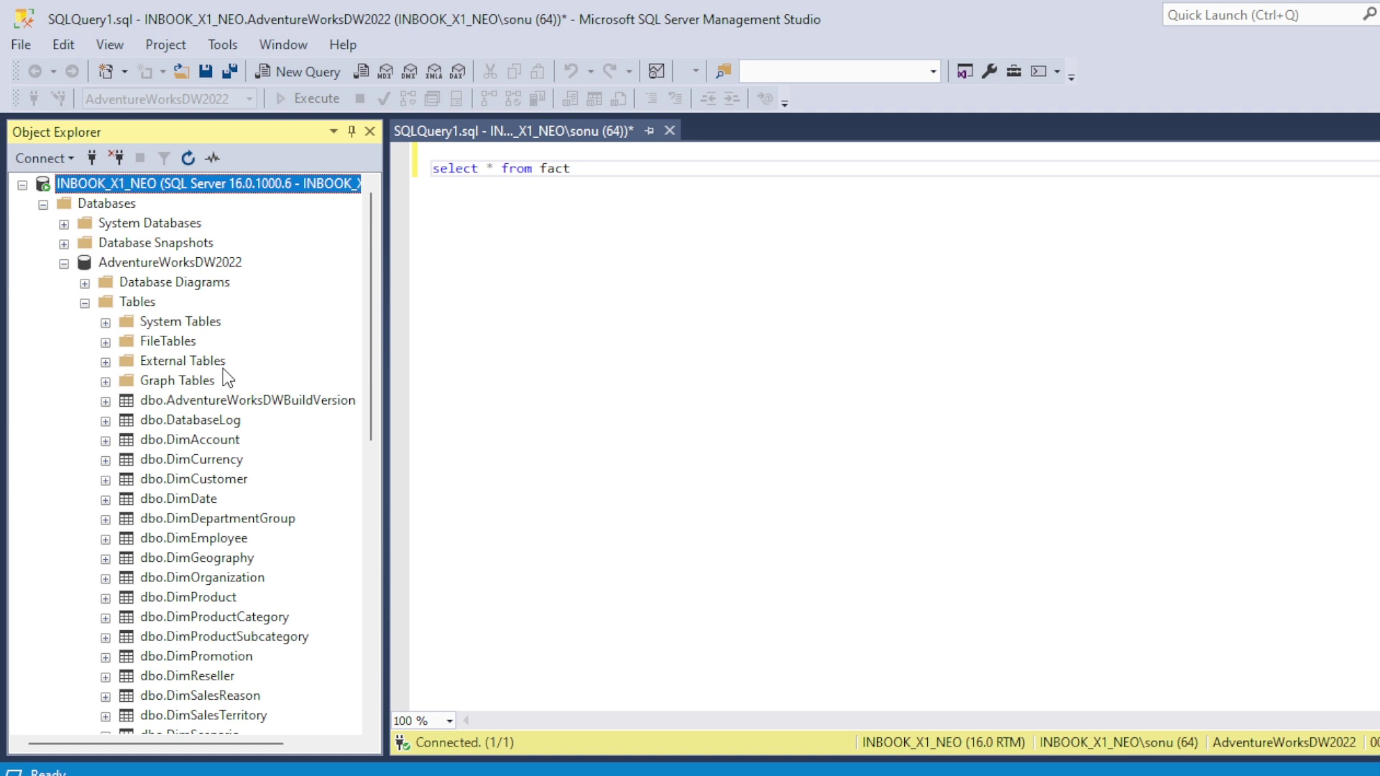
scroll(227, 379, down, 7)
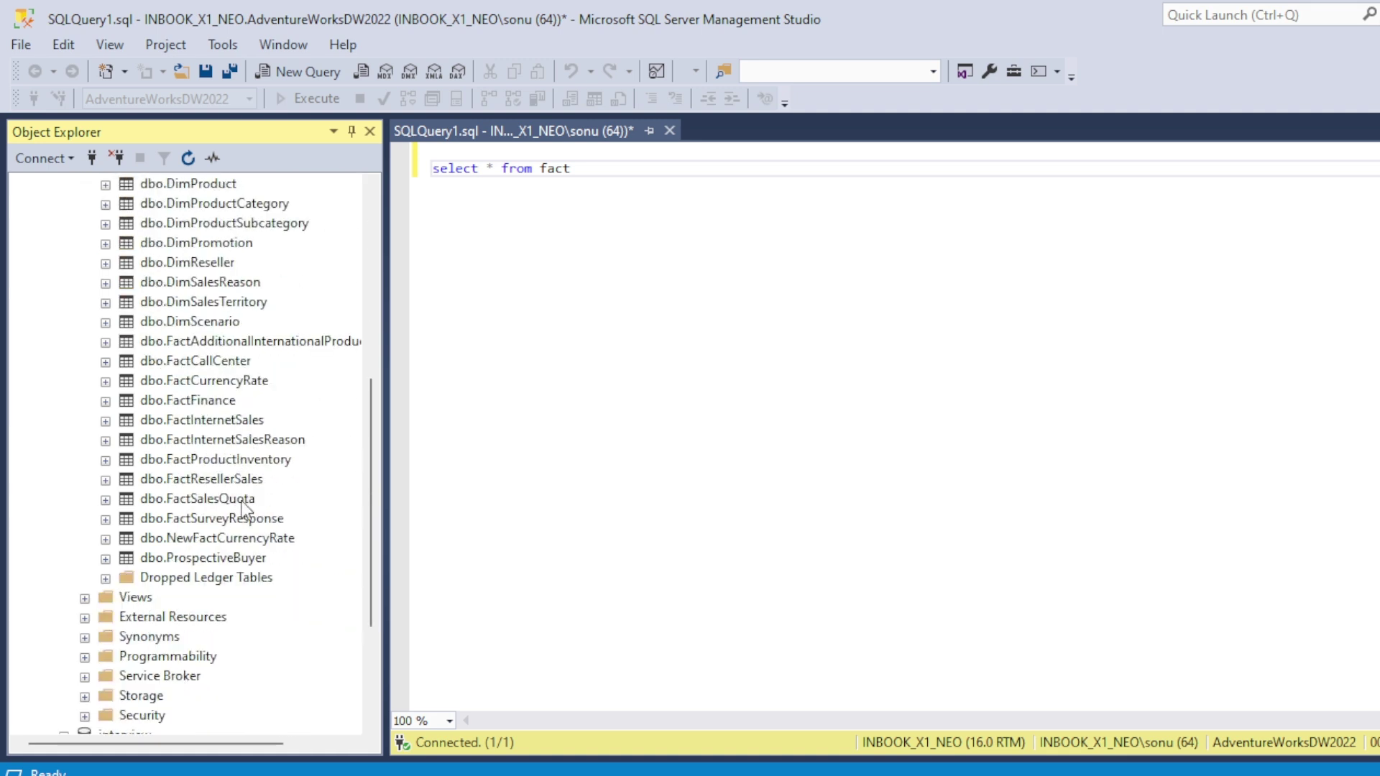
click(199, 420)
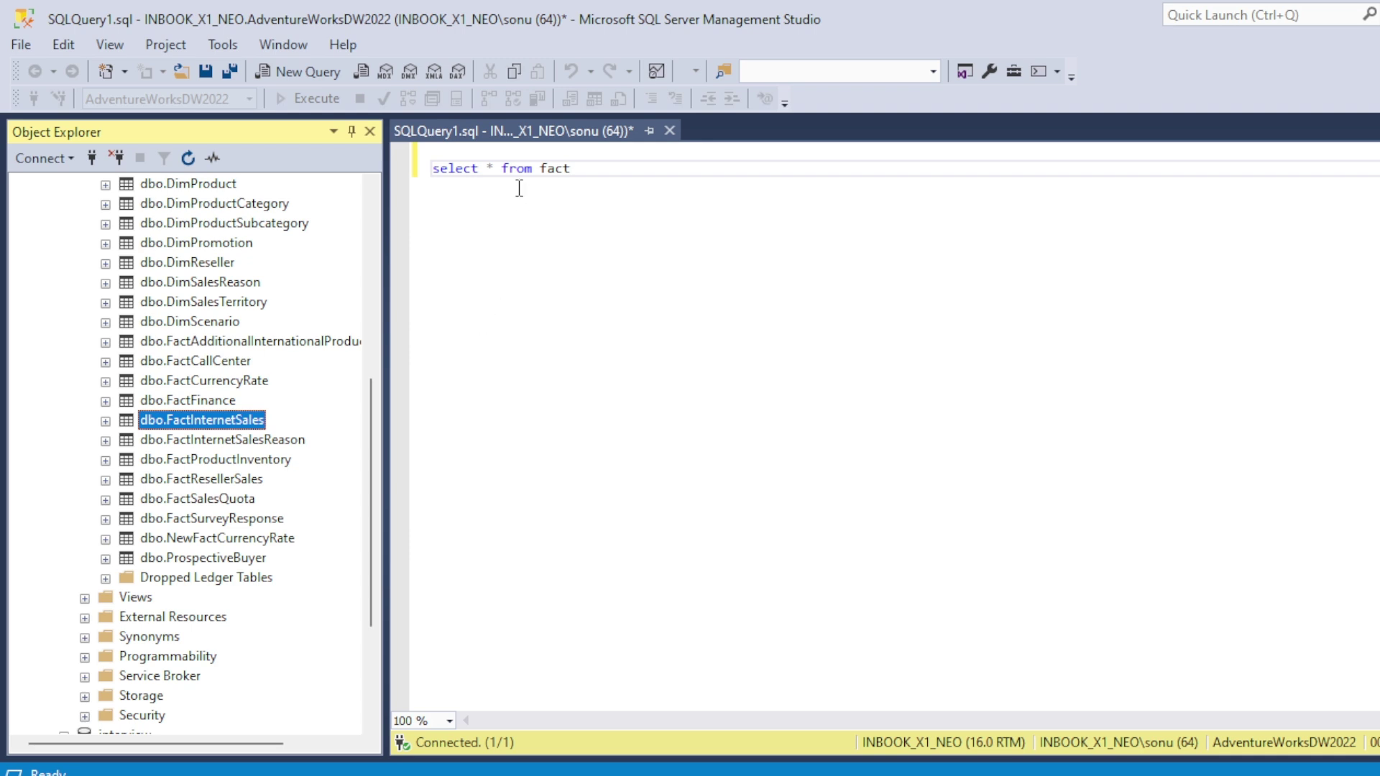
Step: Complete the query as 'select * from FactInternetSales', run it, and select all its text
click(571, 183)
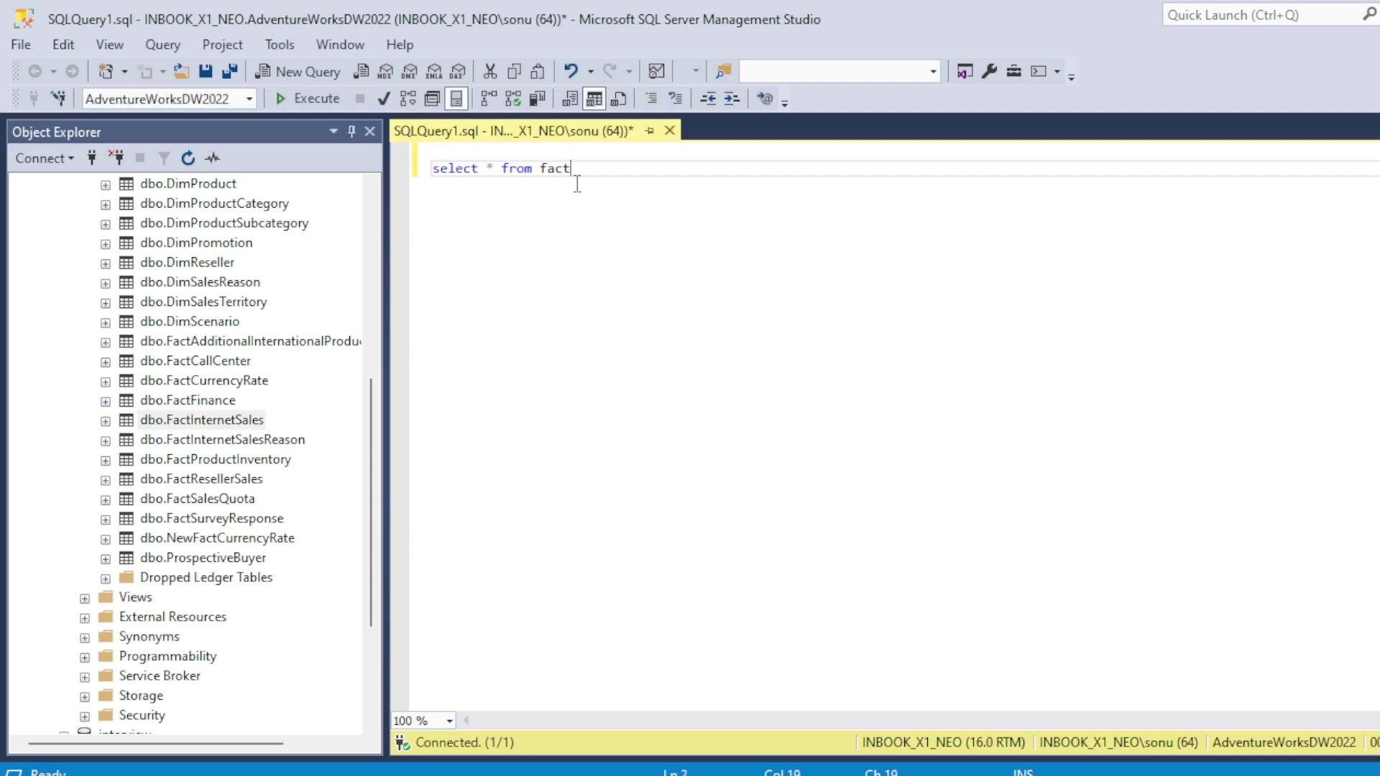
text(inter)
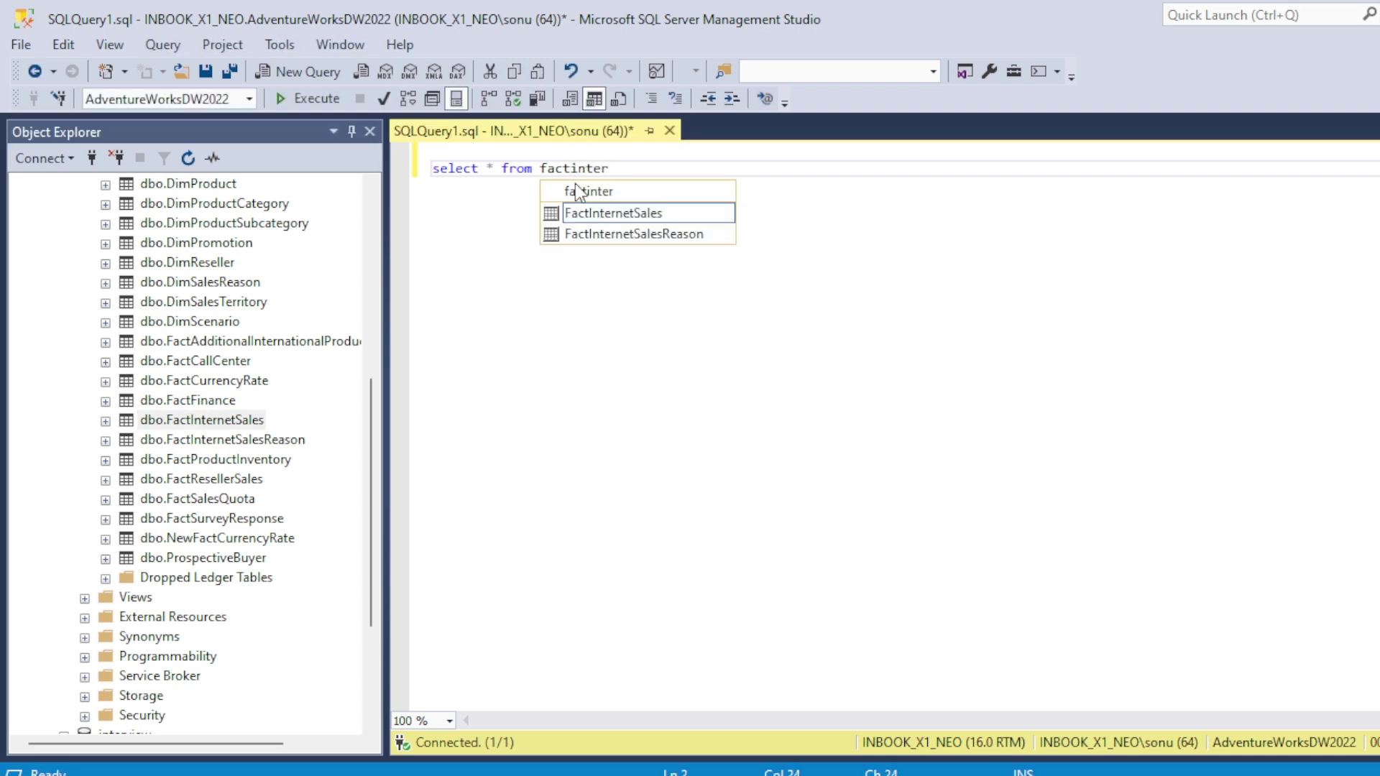
double_click(622, 213)
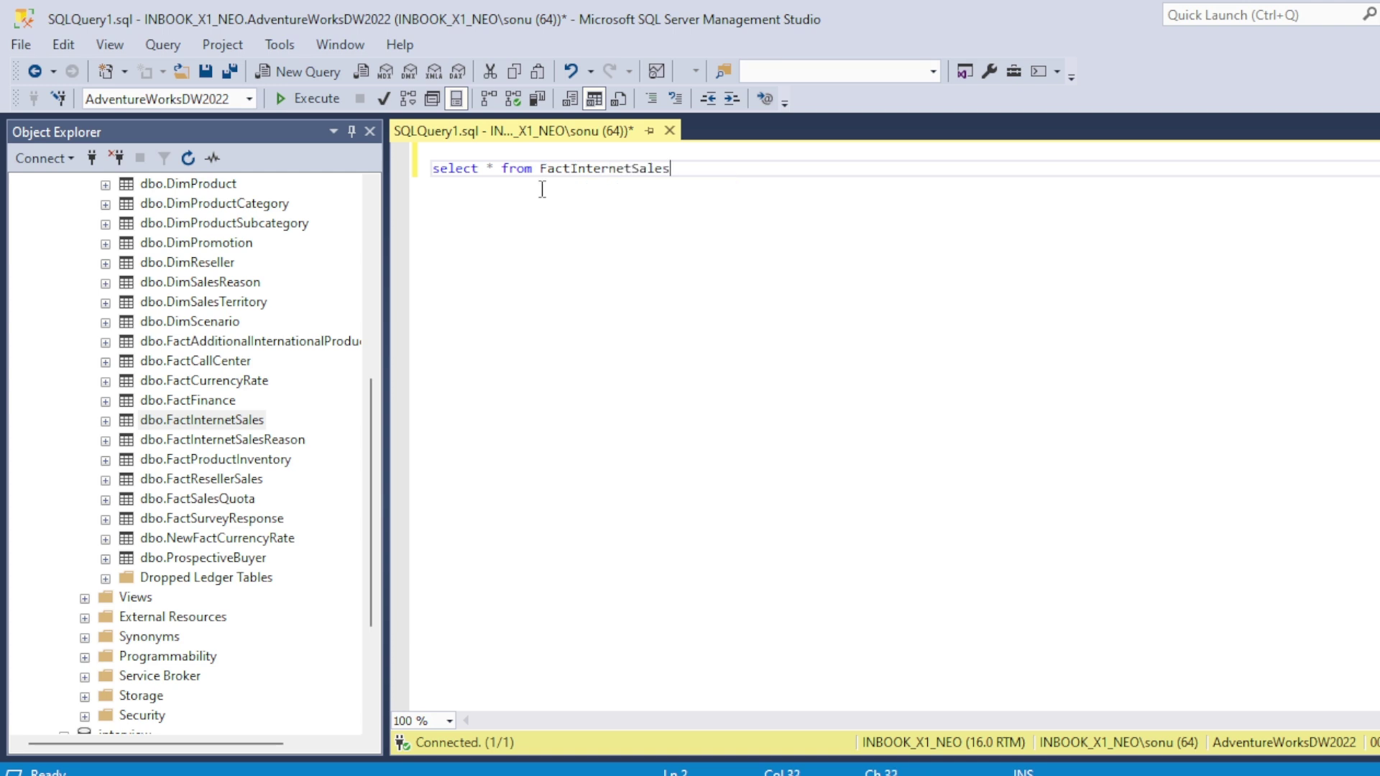
click(292, 101)
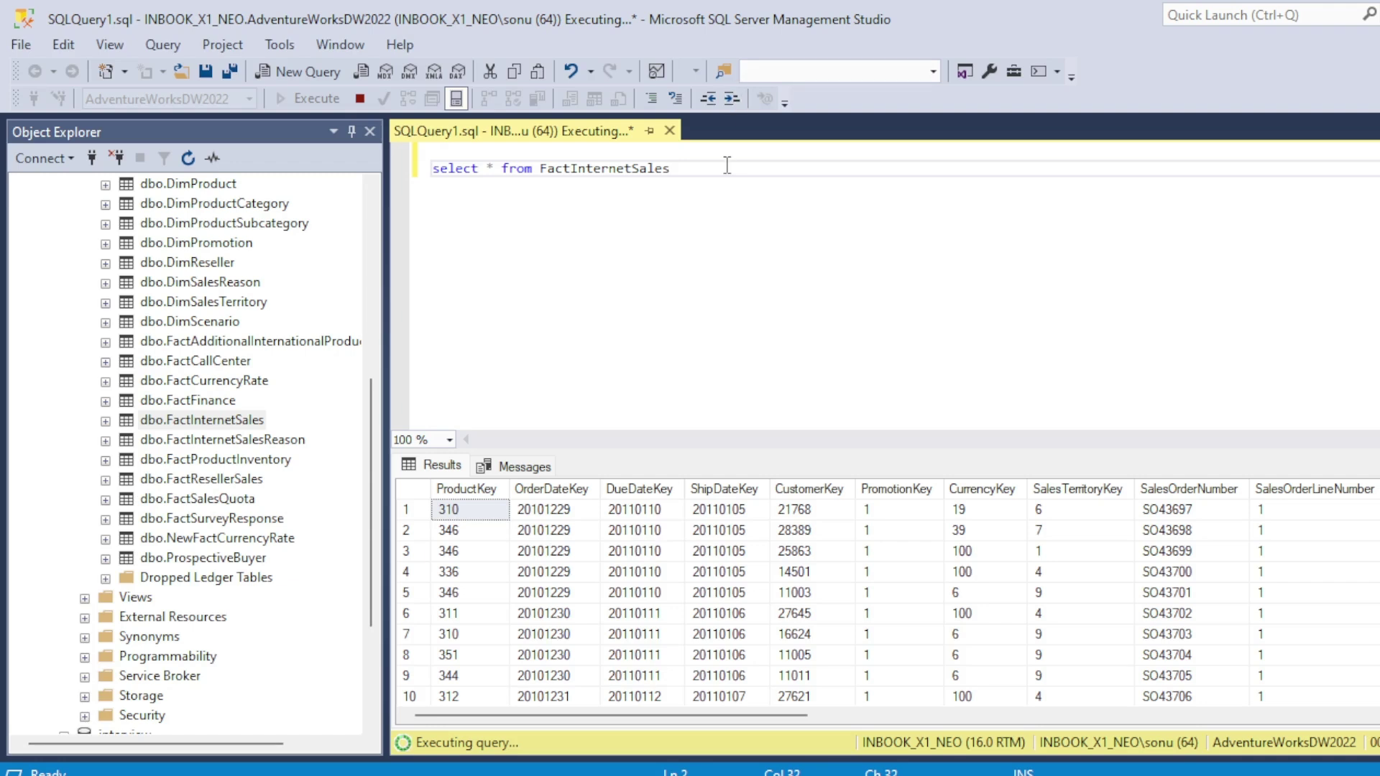
key(ctrl+a)
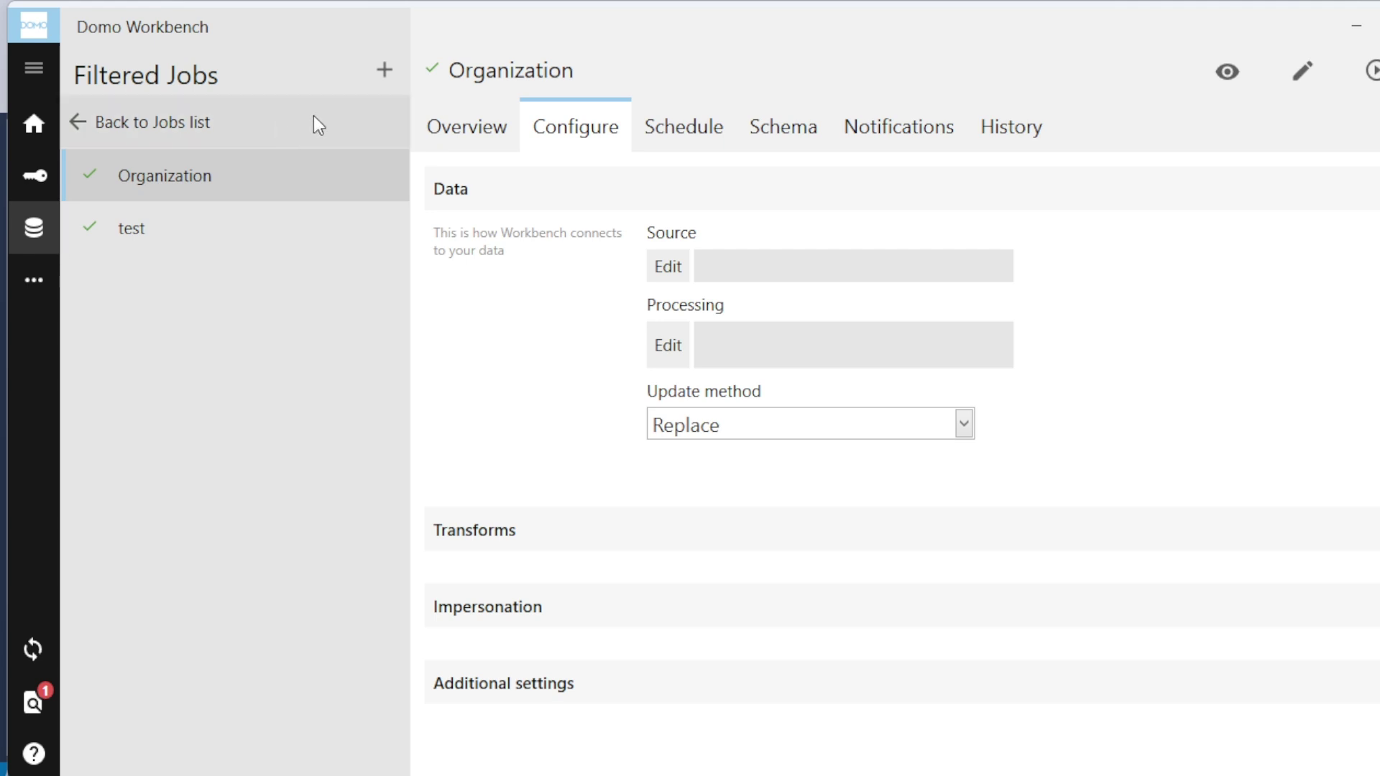
Step: Create a new FactSales job using ODBC Connection Provider transport and a Database Query reader
click(383, 69)
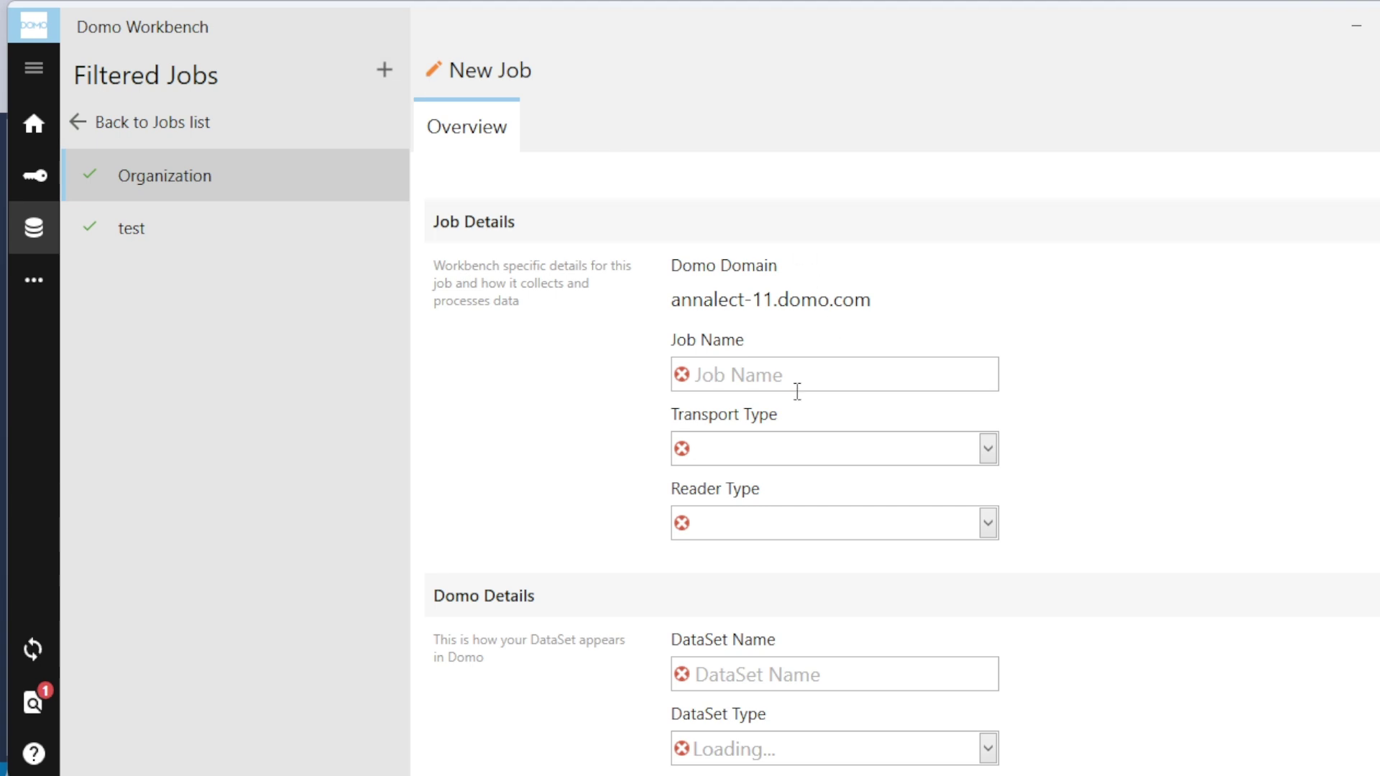
click(784, 377)
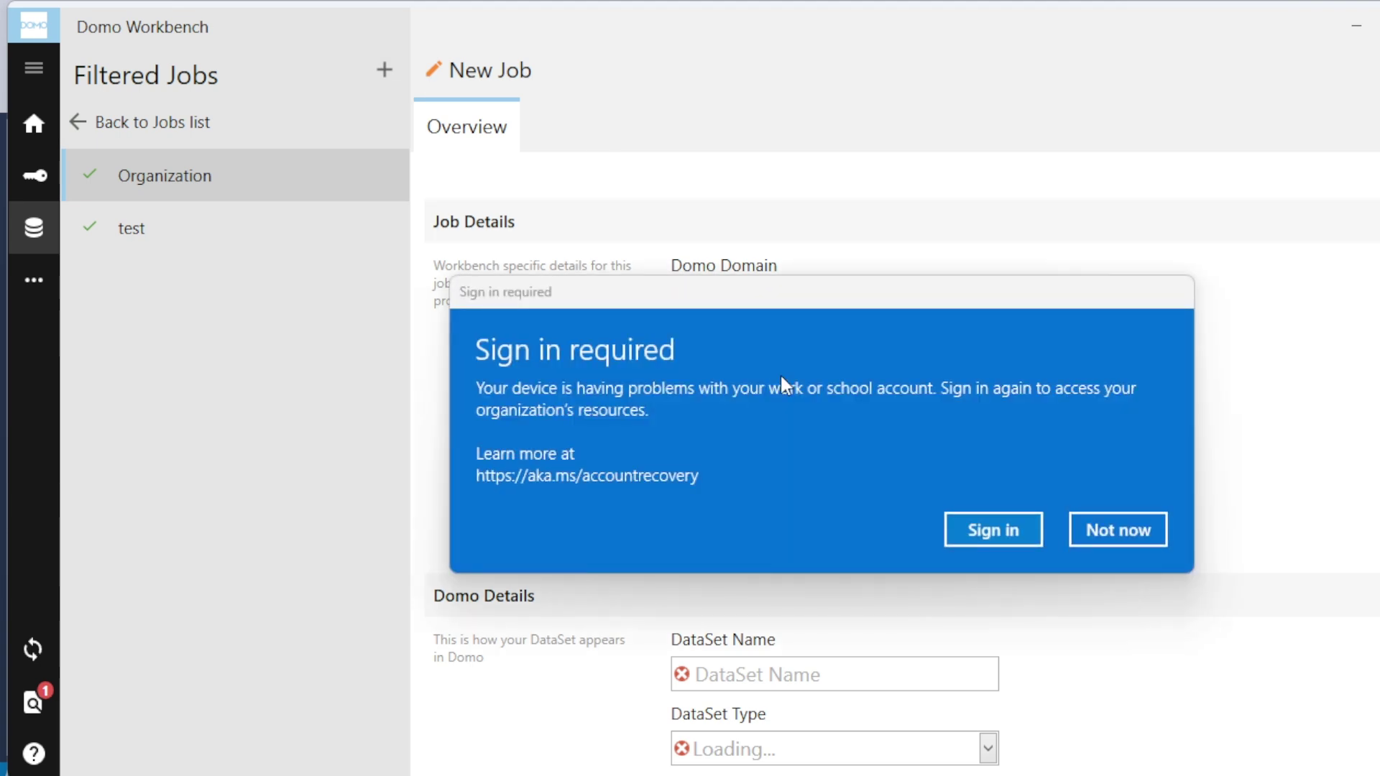
click(1145, 533)
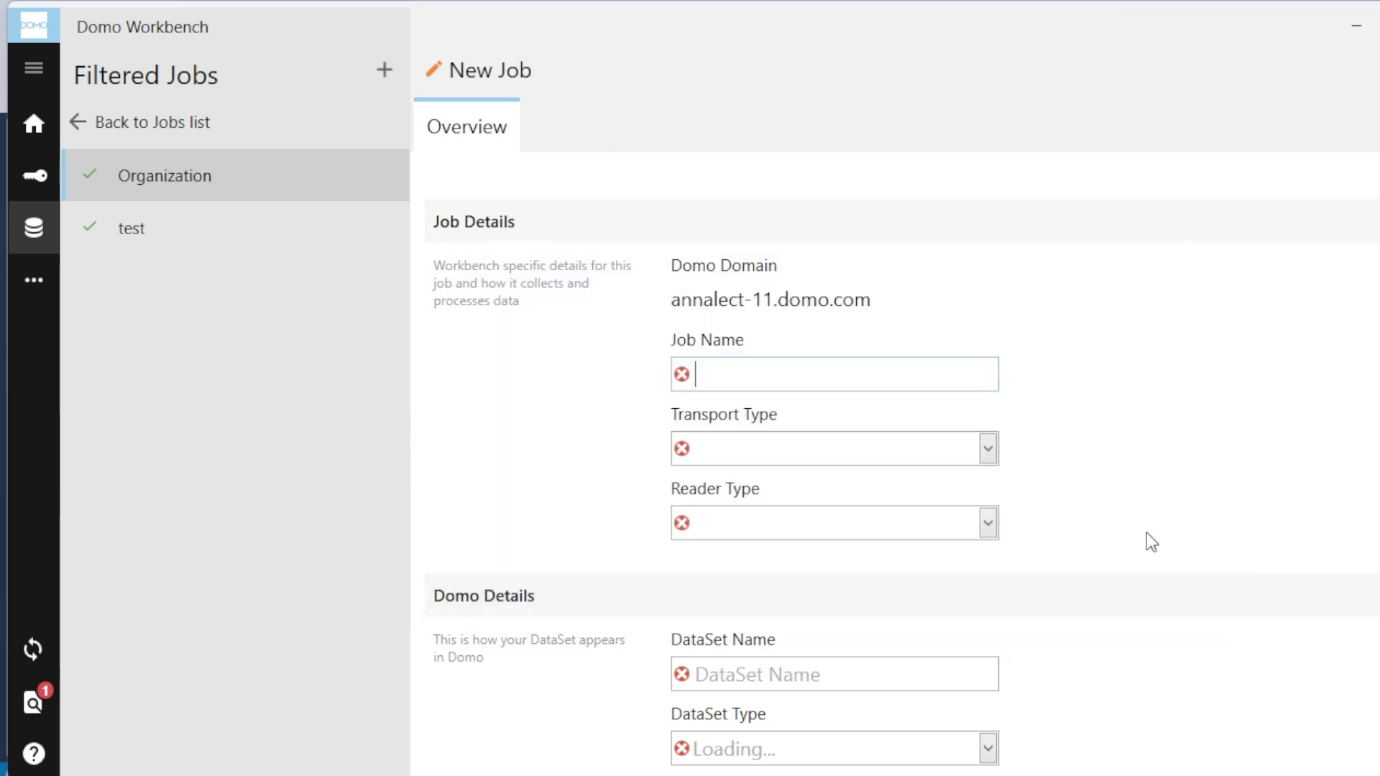
text(Fact)
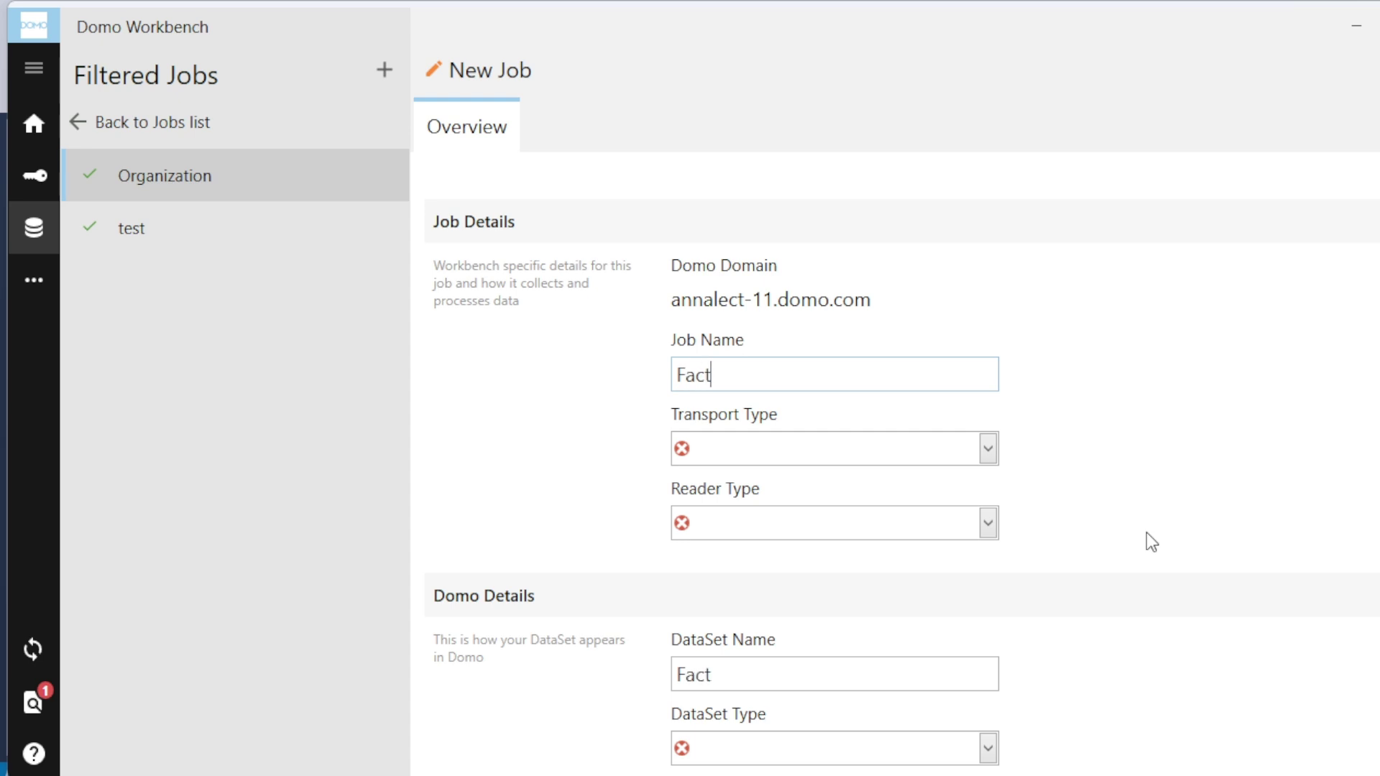
text(Sales)
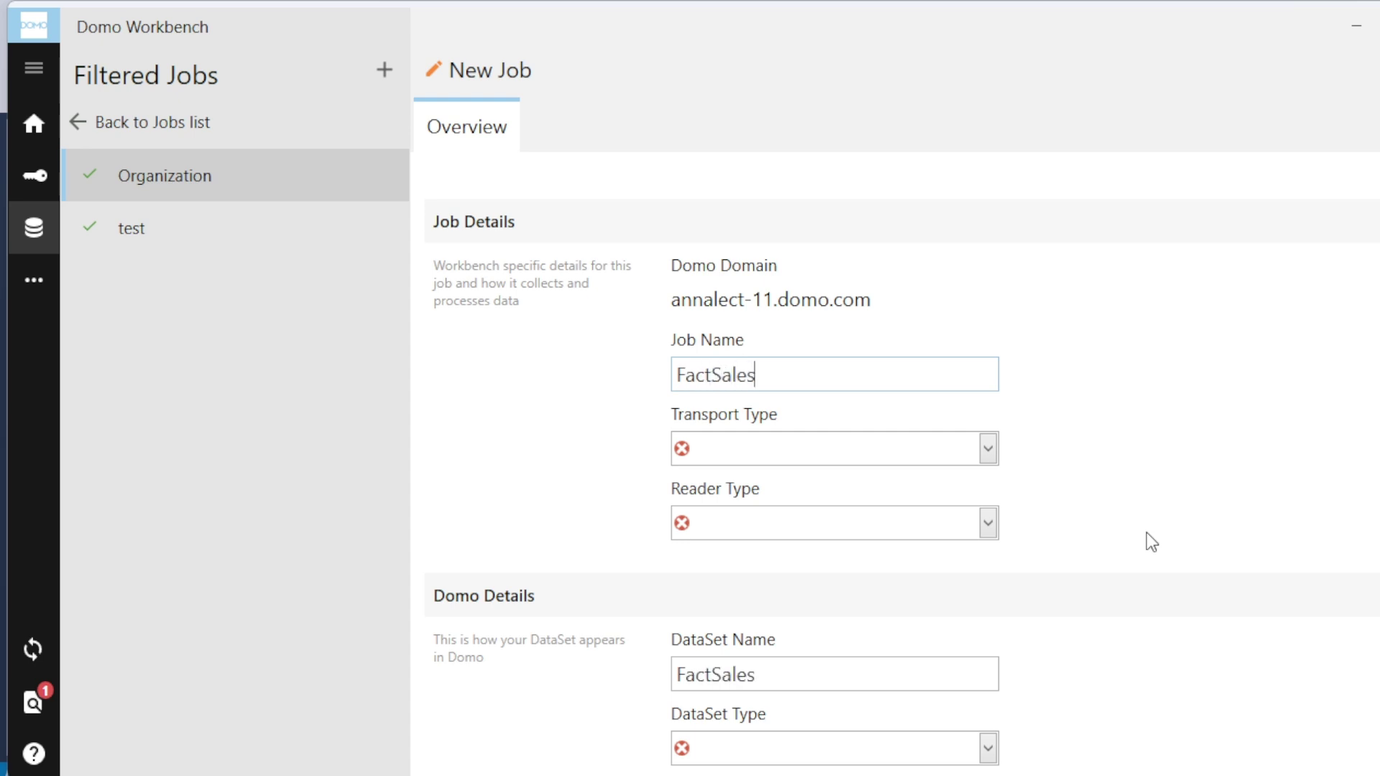
click(989, 454)
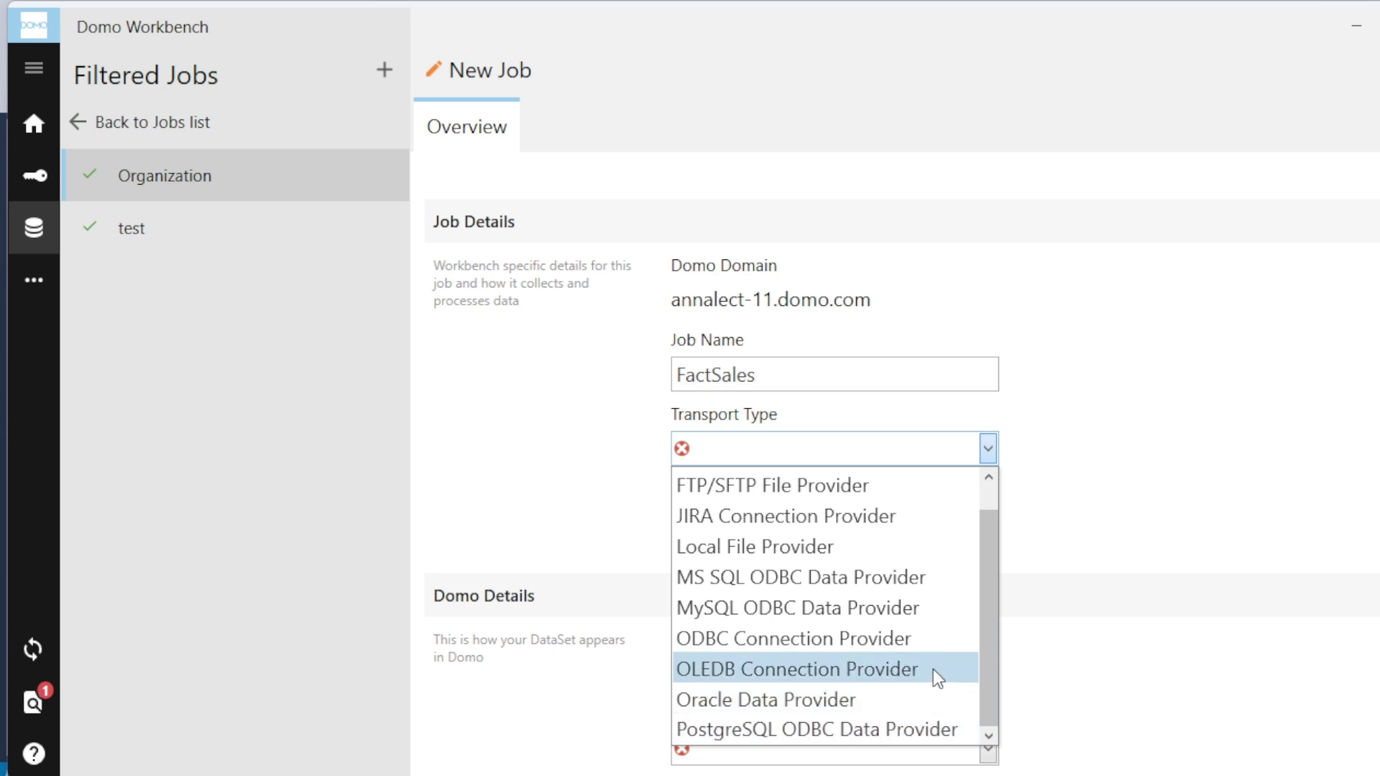
click(895, 643)
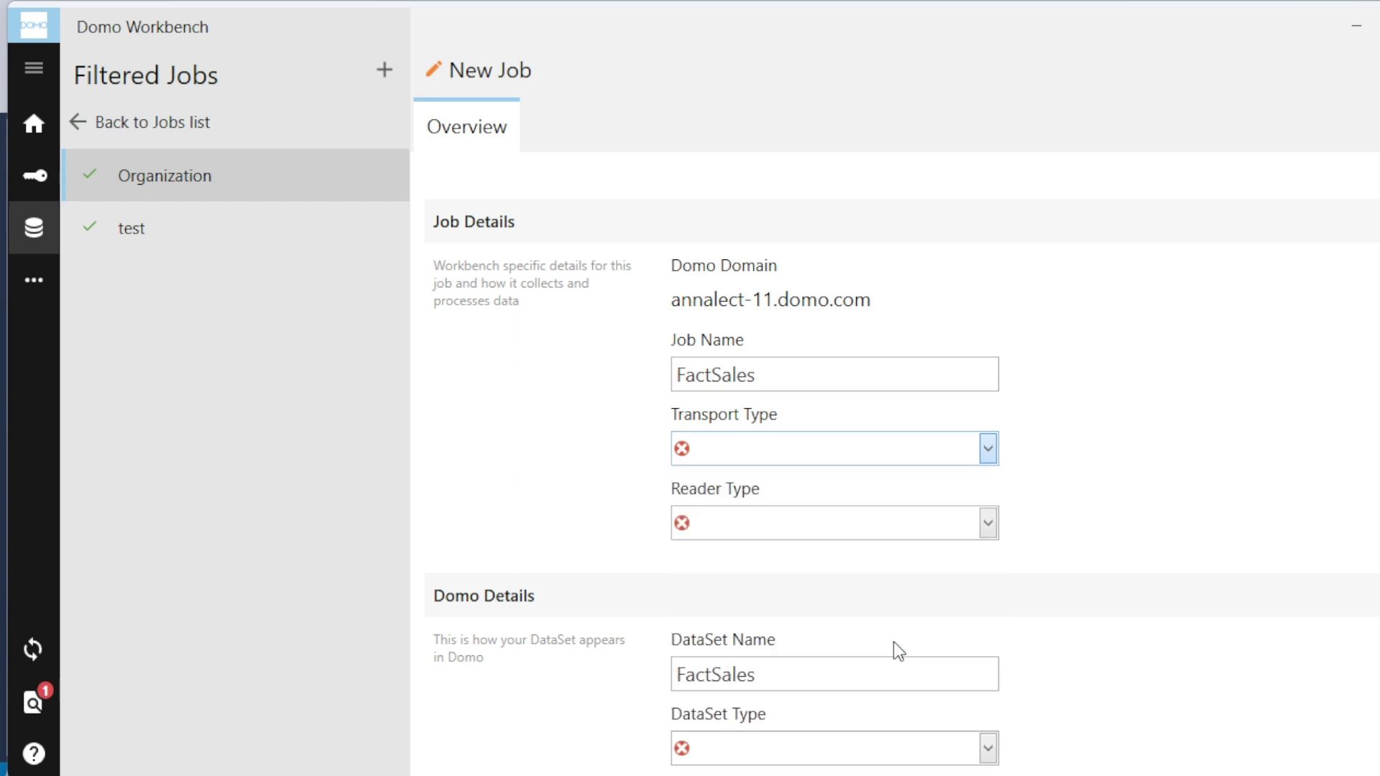
click(988, 524)
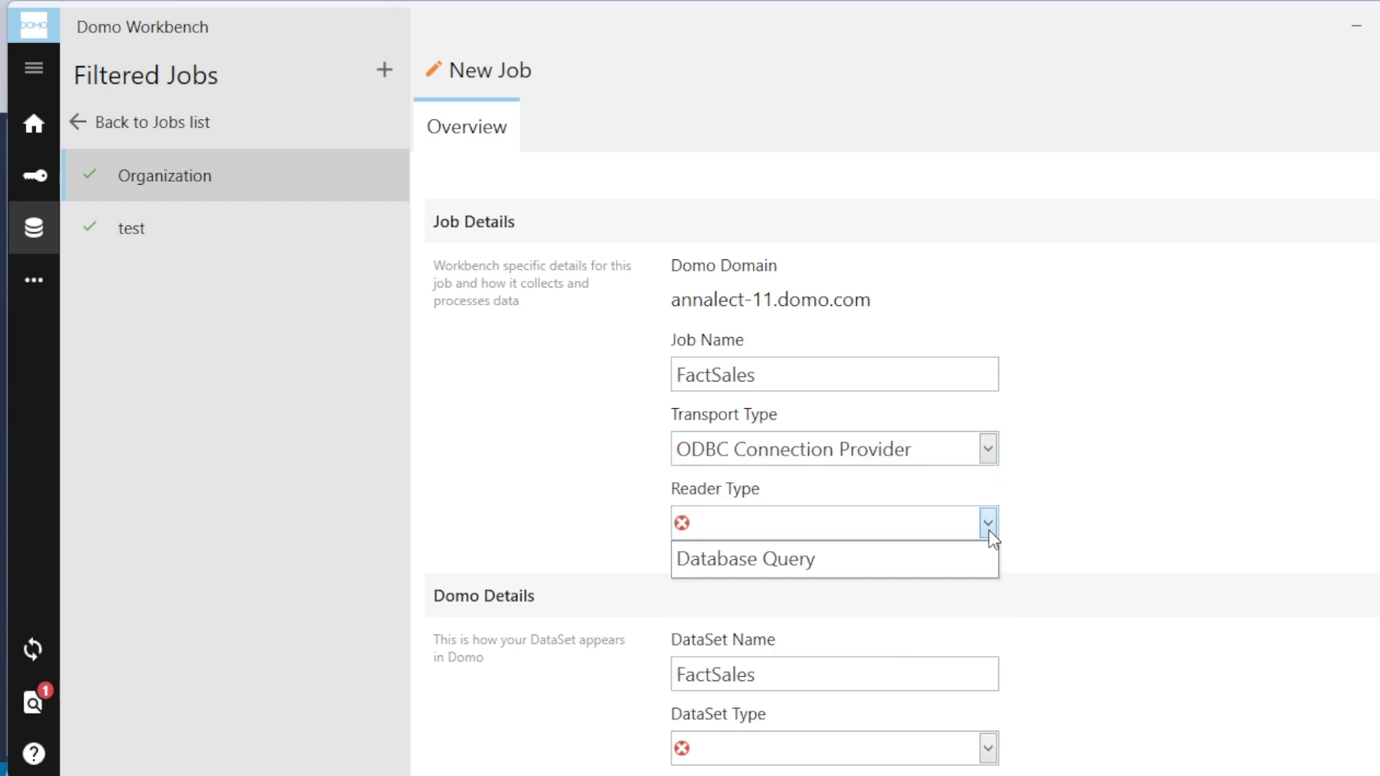
click(904, 562)
scroll(907, 563, down, 3)
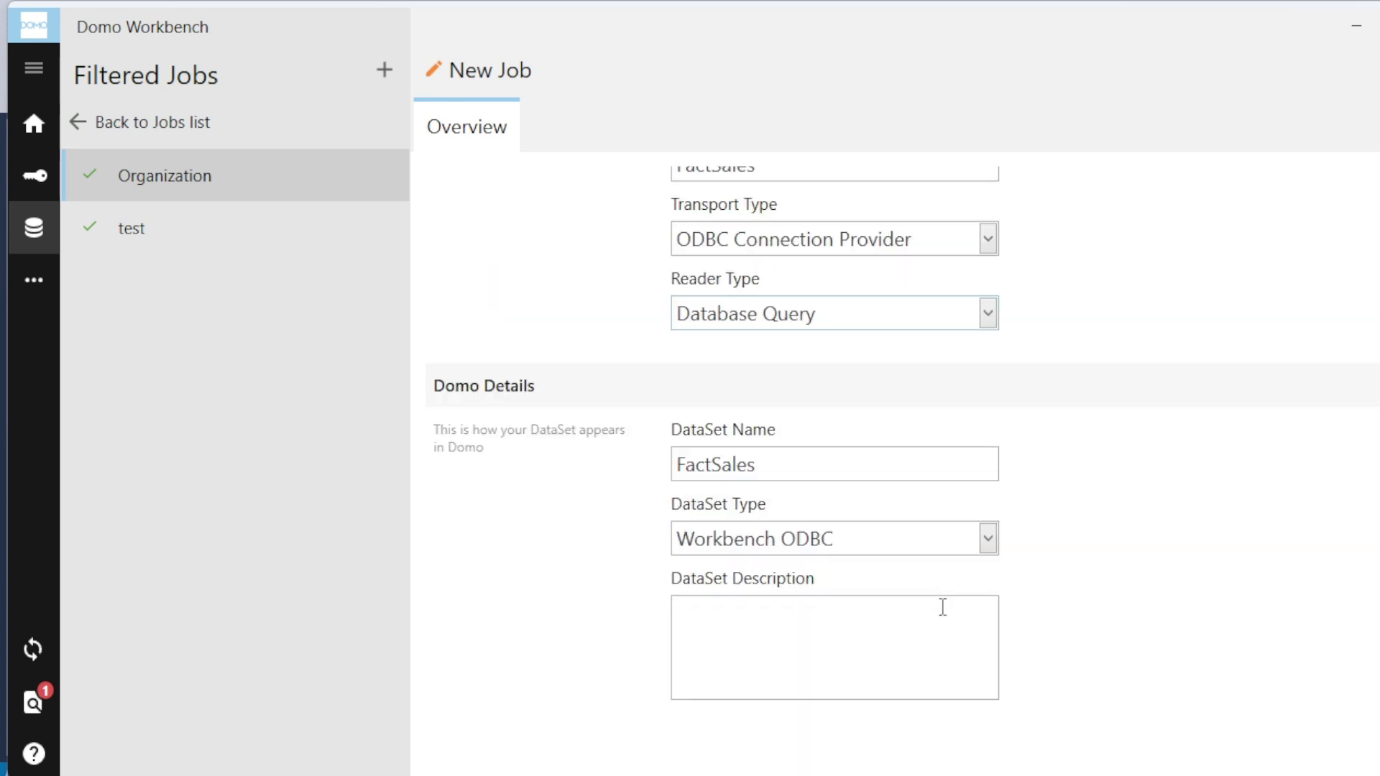
scroll(944, 589, up, 3)
scroll(1165, 432, down, 4)
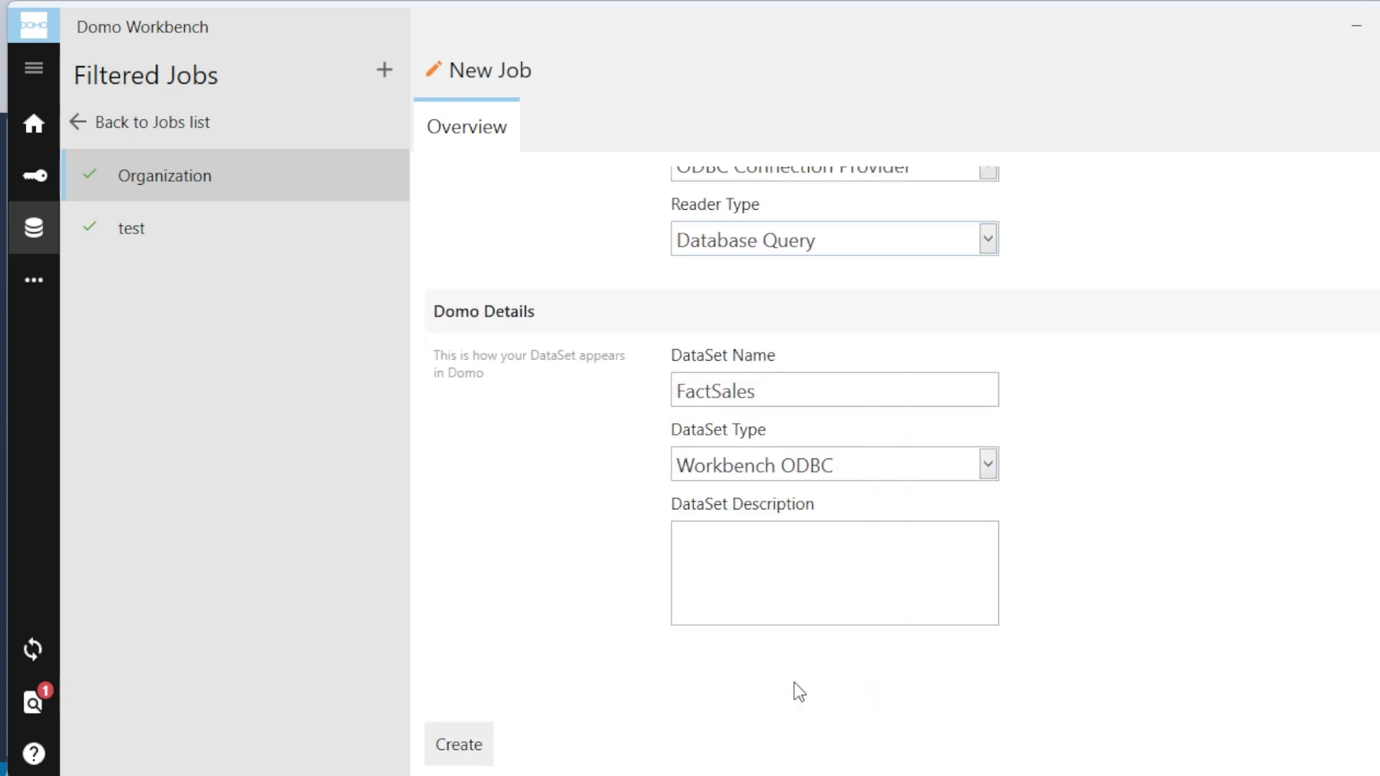
click(445, 740)
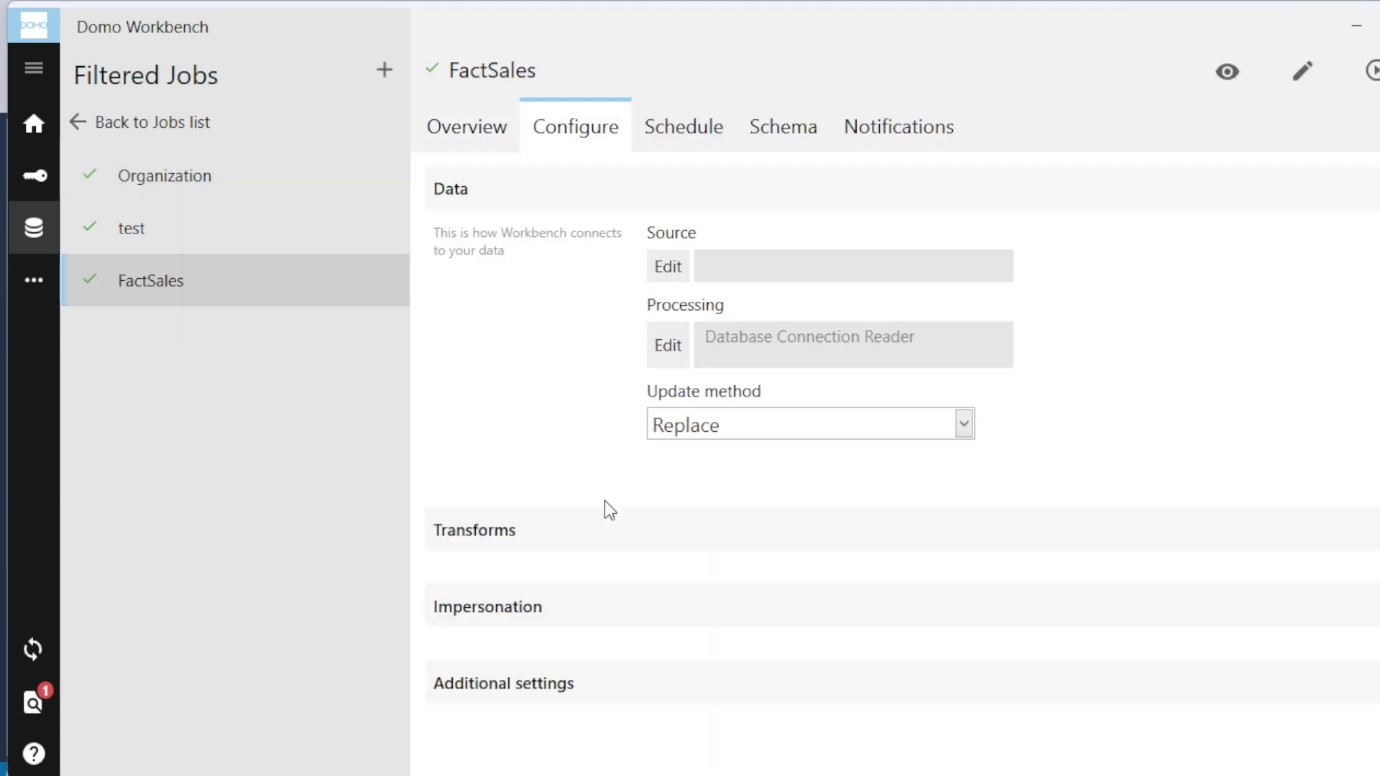
Step: Set the source connection type to Connection Builder with ODBC Driver 17 for SQL Server (64-bit)
click(671, 259)
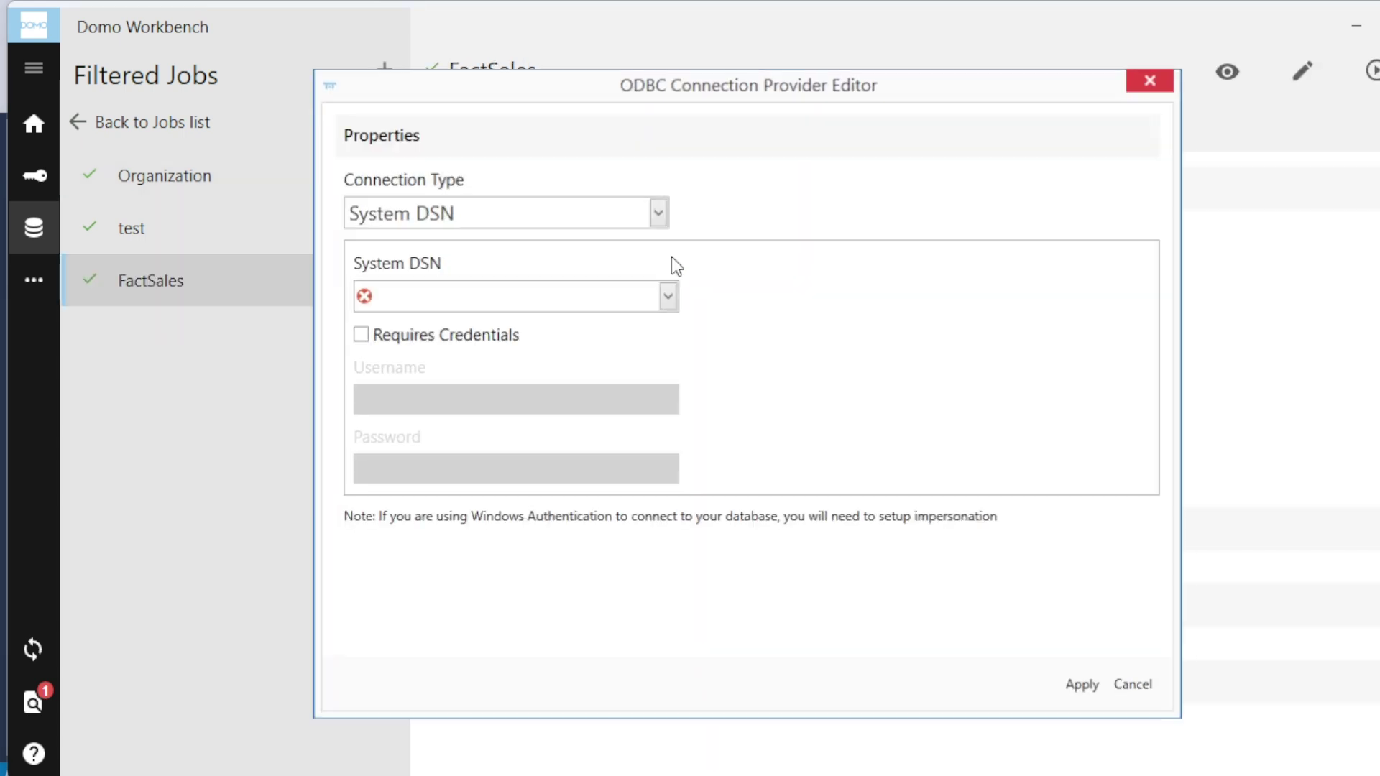
click(654, 212)
click(665, 212)
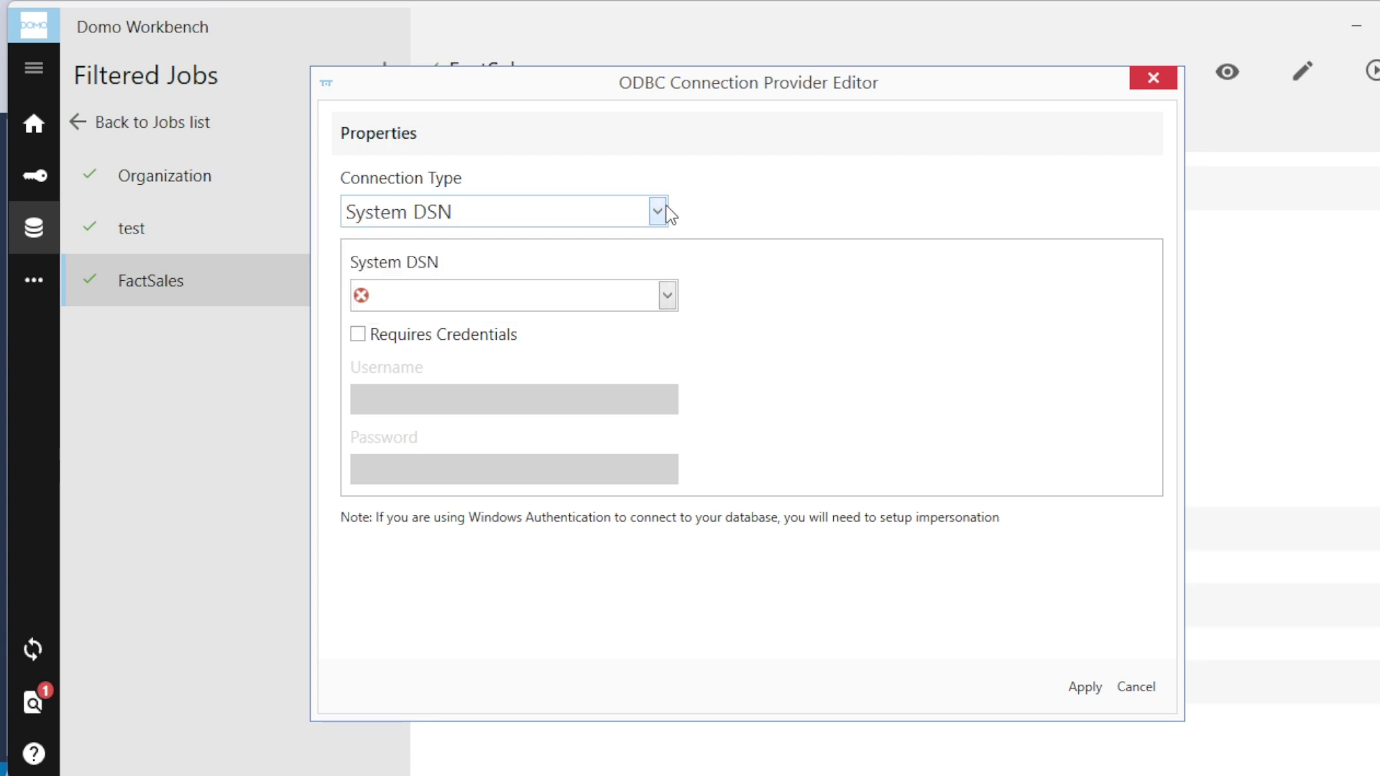
click(649, 210)
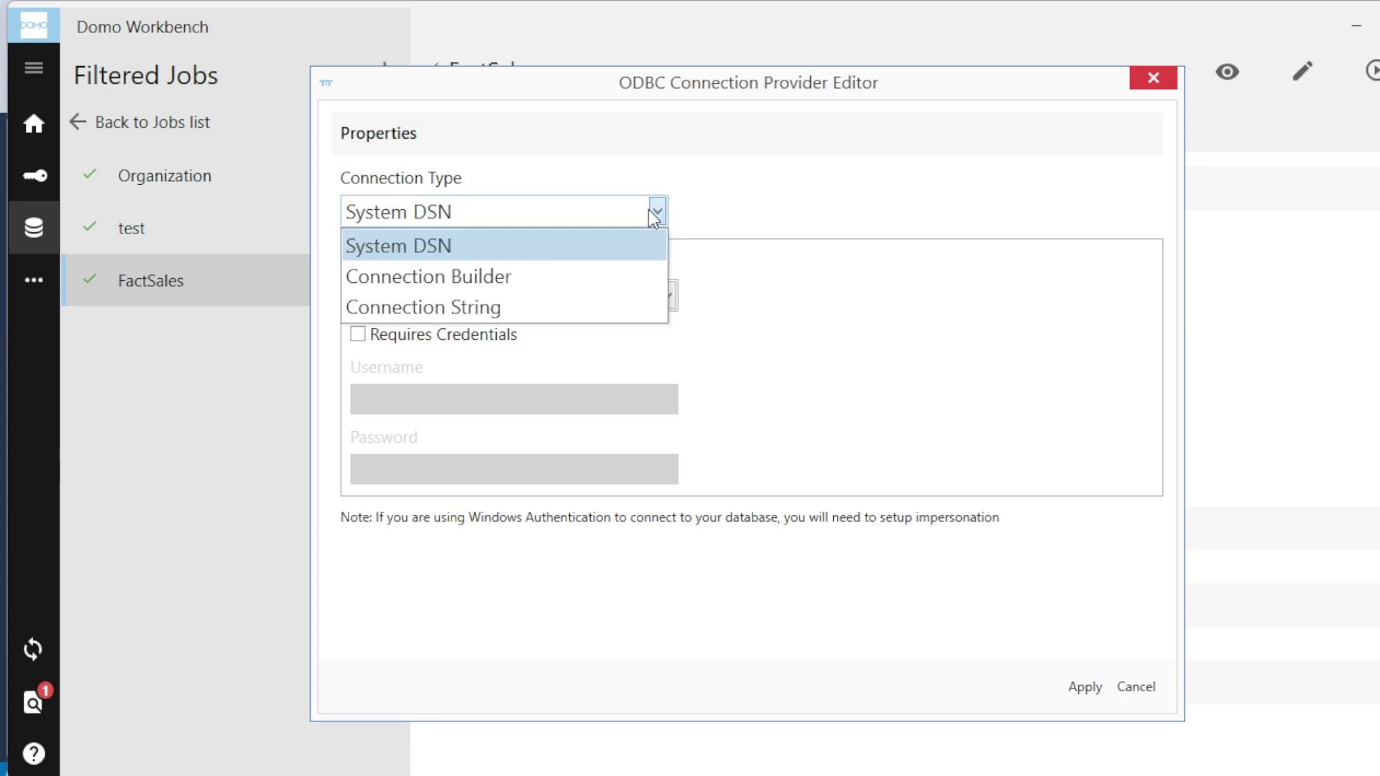
click(559, 280)
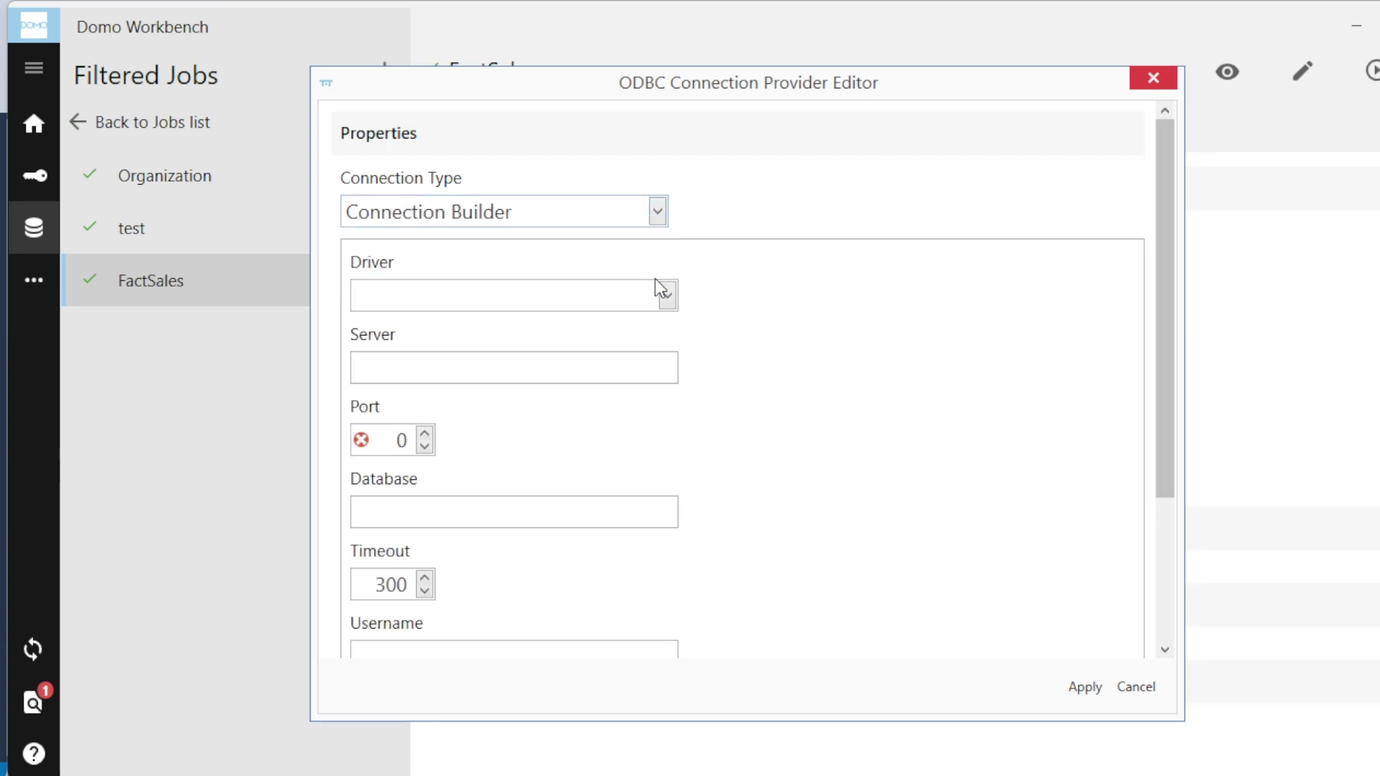
click(667, 295)
scroll(661, 445, down, 5)
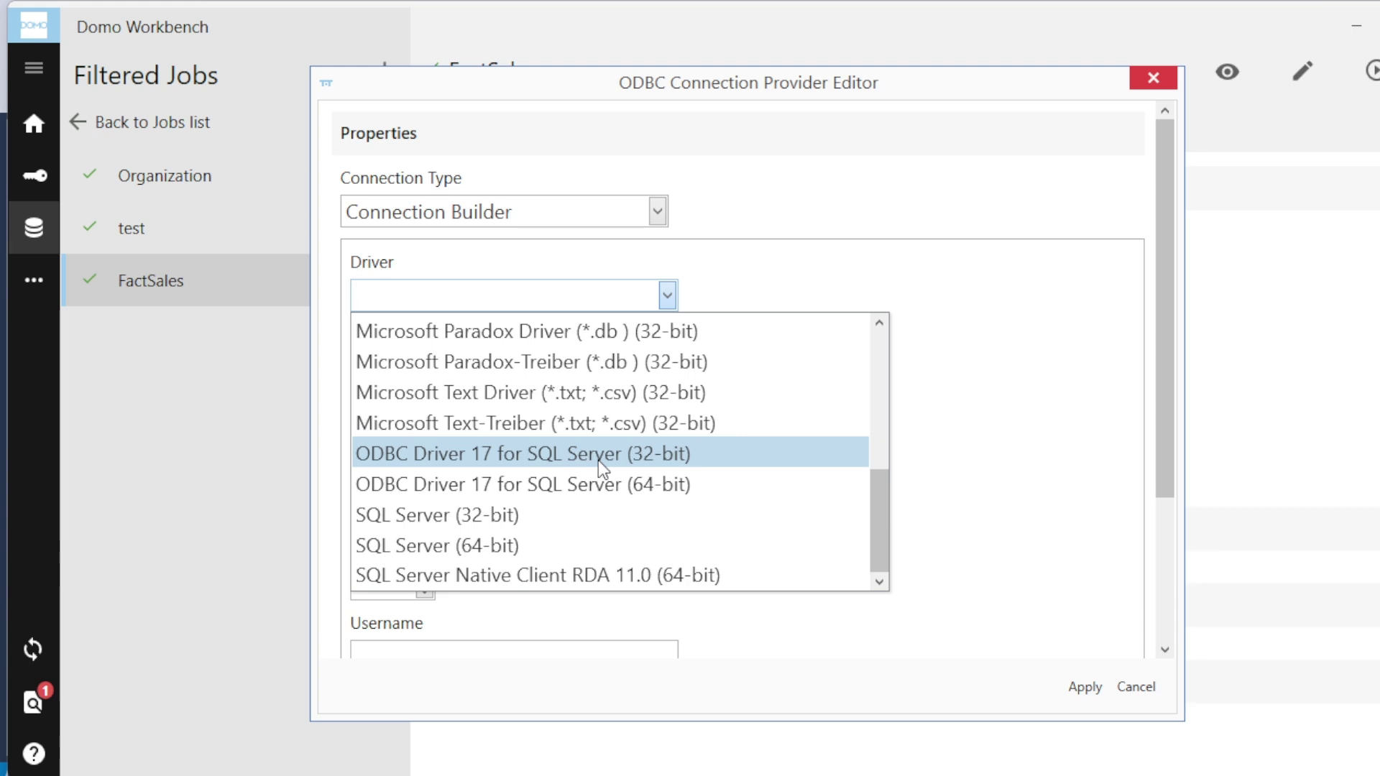
click(605, 486)
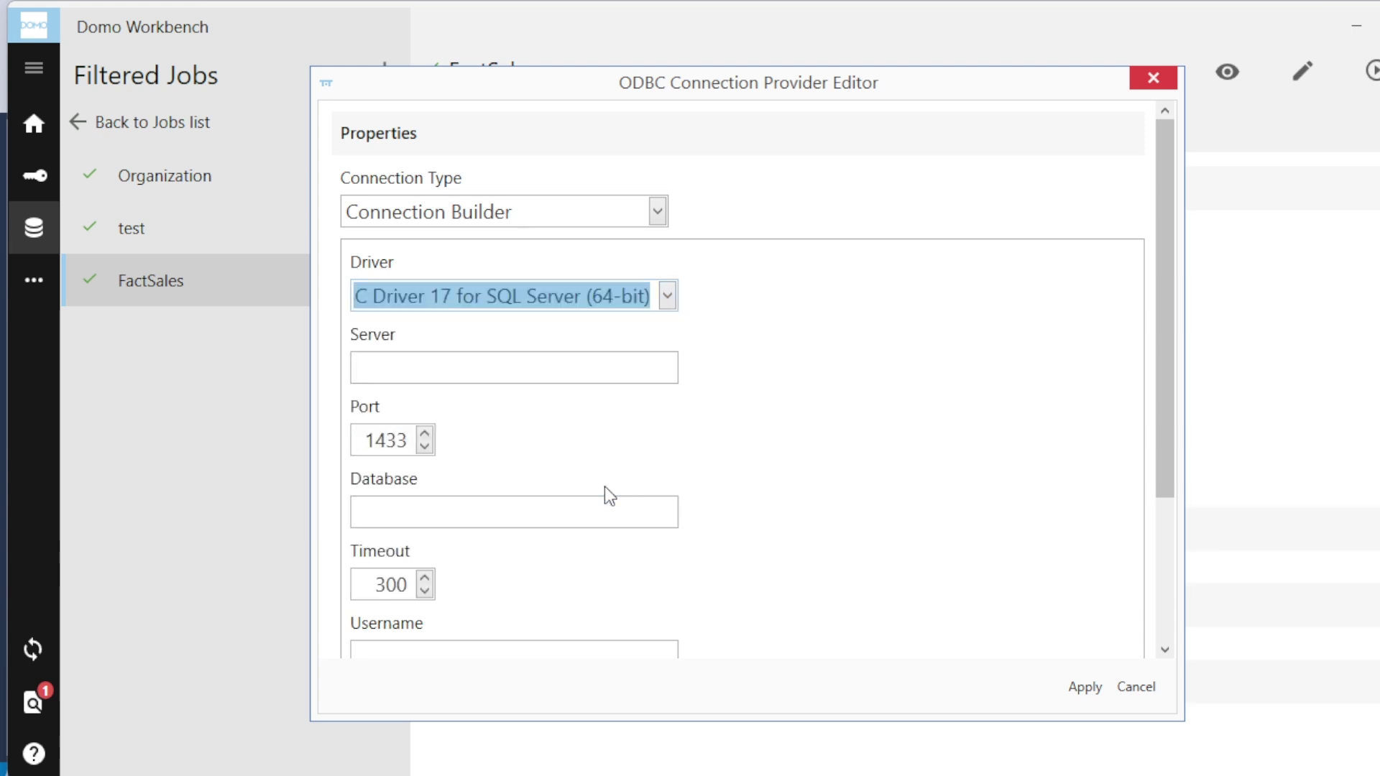
Step: Switch to SSMS and bring up the server node's actions in Object Explorer
click(410, 368)
scroll(431, 486, down, 3)
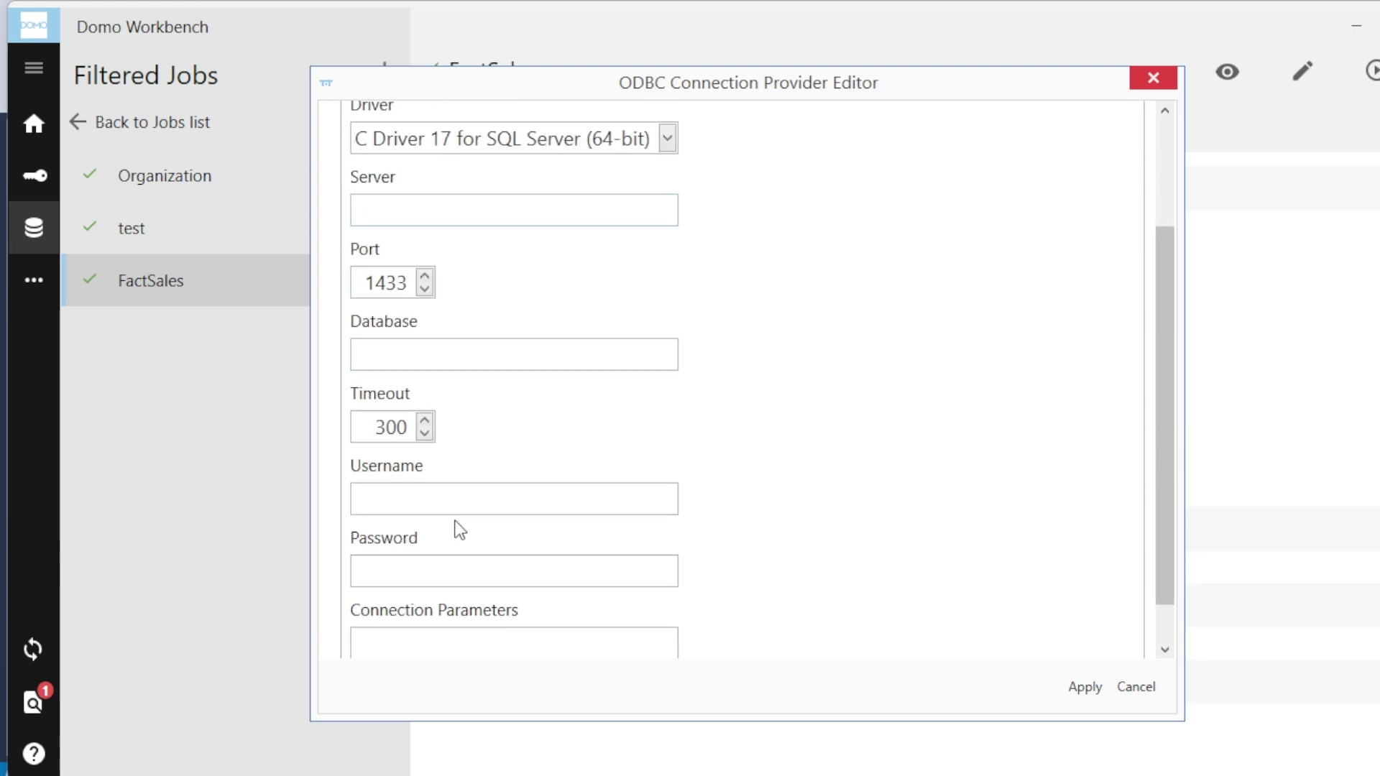
scroll(516, 558, down, 2)
scroll(516, 557, up, 5)
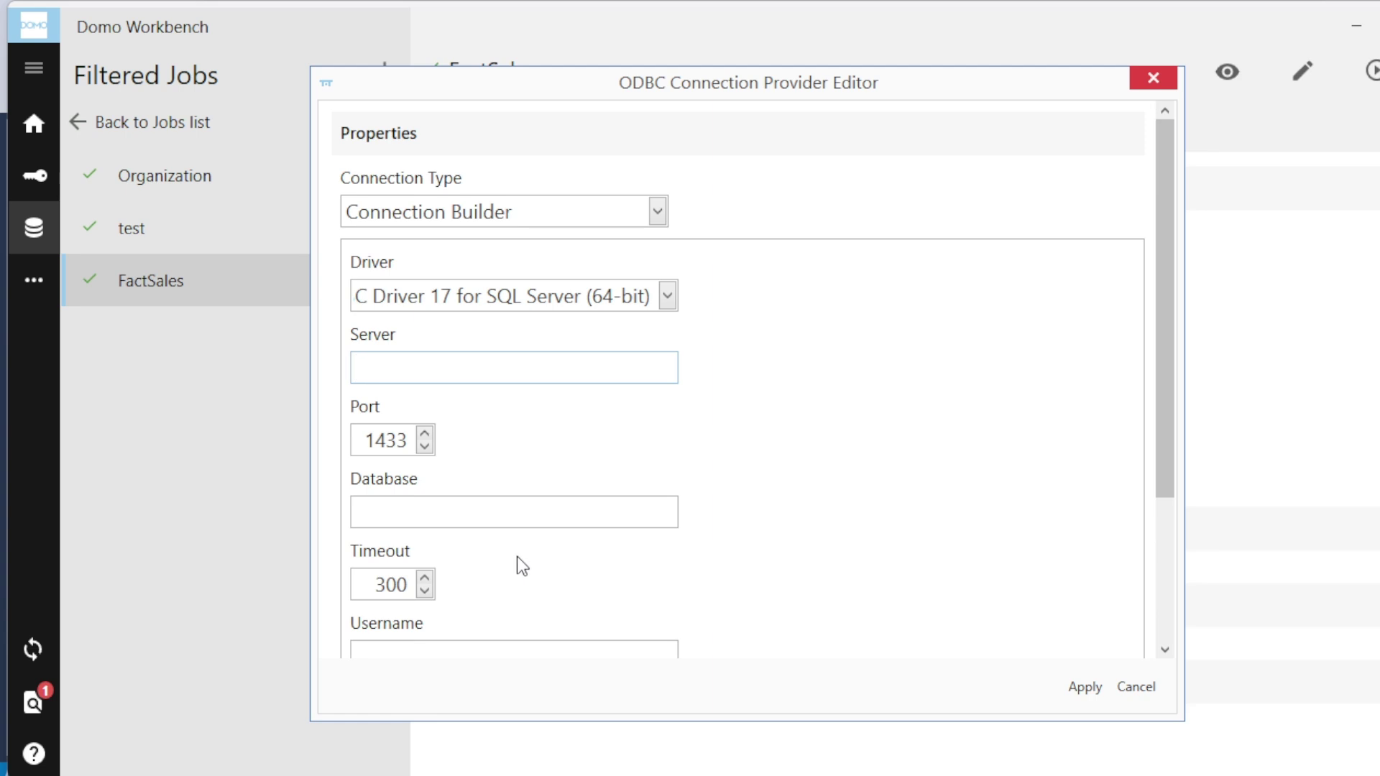
key(alt+Tab)
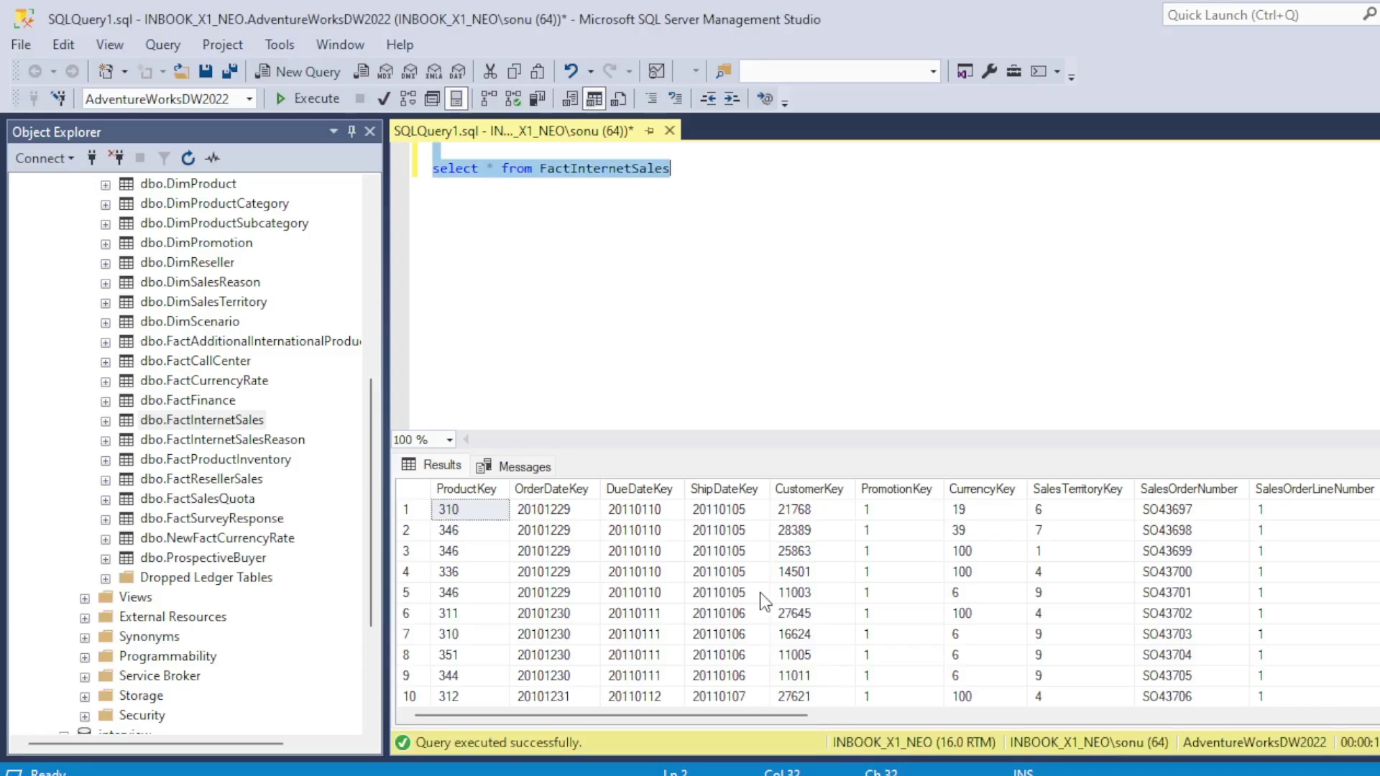
scroll(144, 289, up, 7)
click(78, 185)
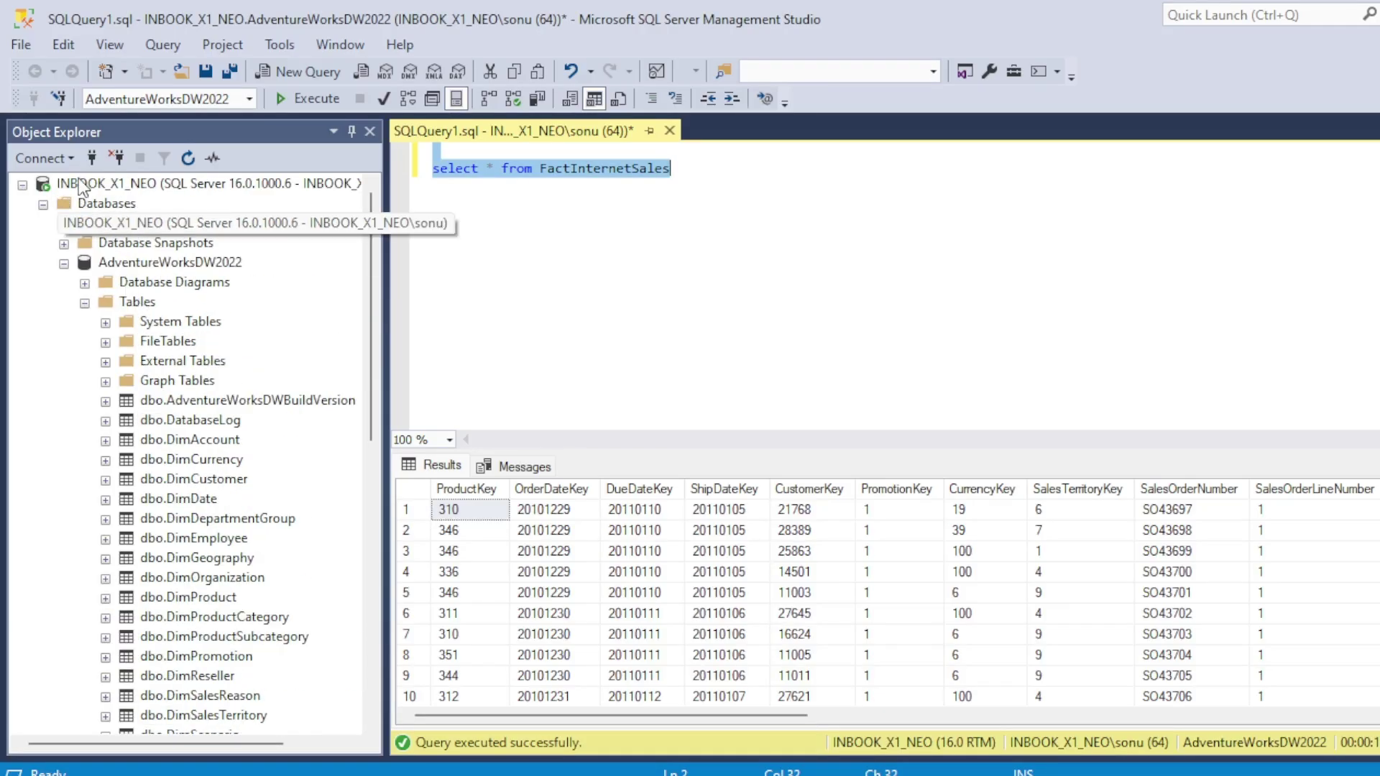
right_click(79, 185)
Step: Paste the server name INBOOK_X1_NEO into the Domo connection's Server field
key(Escape)
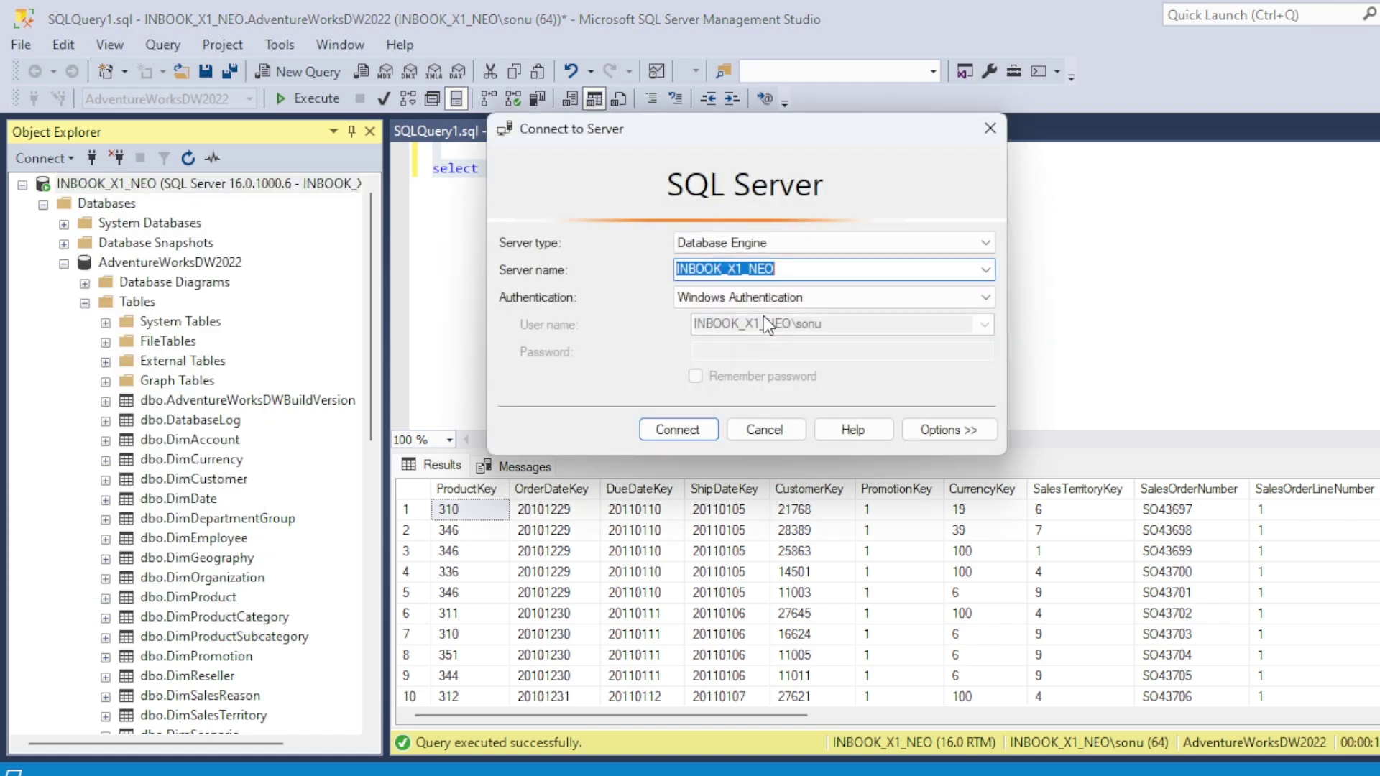
mouse_move(786, 769)
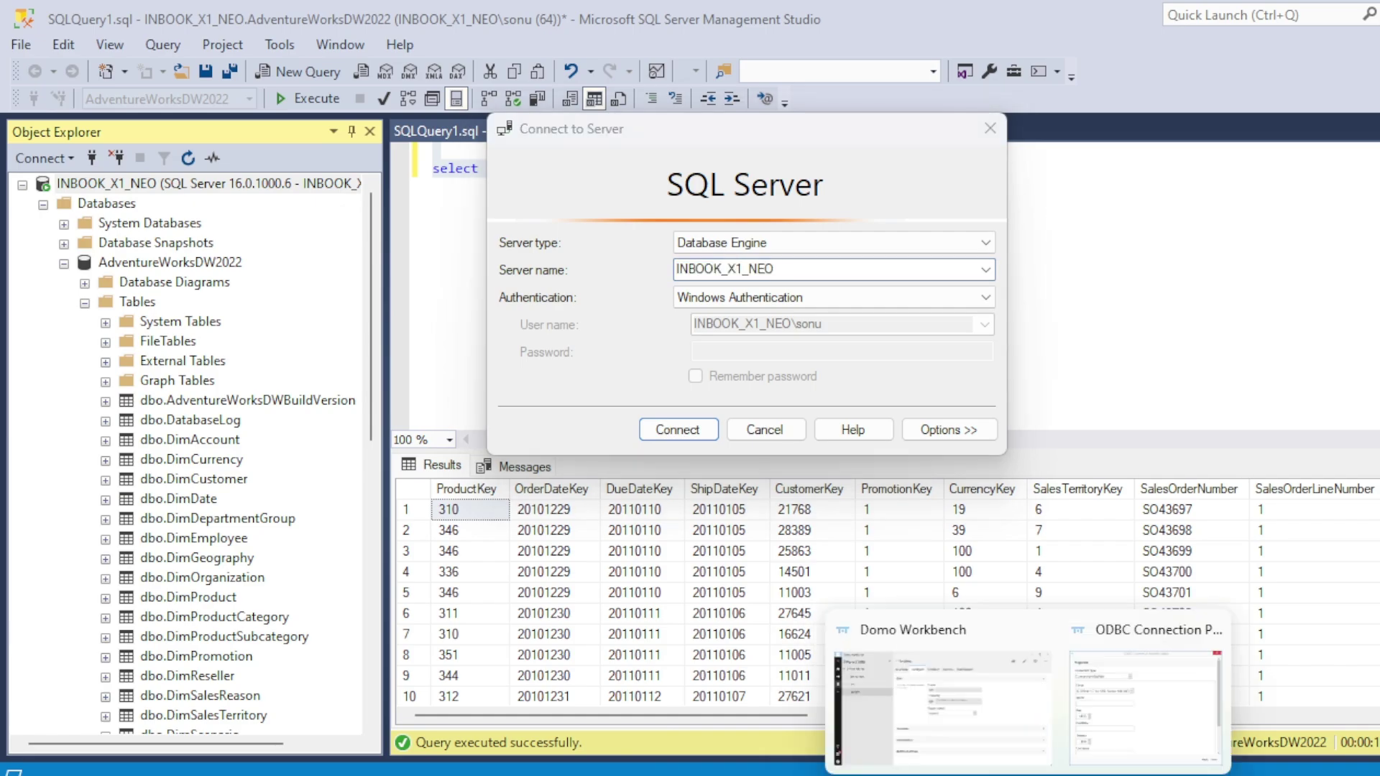
click(1114, 684)
text(INBOOK_X1_NEO)
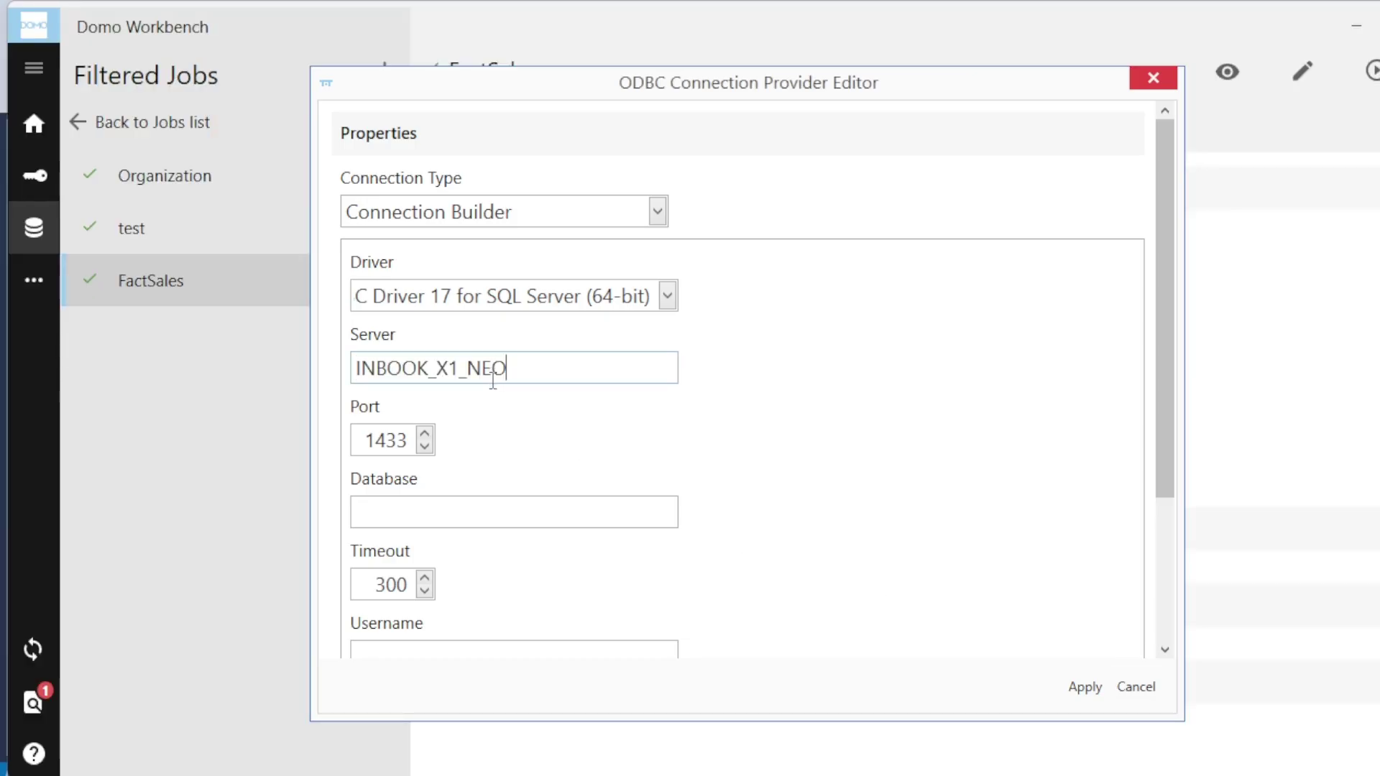
scroll(543, 465, down, 1)
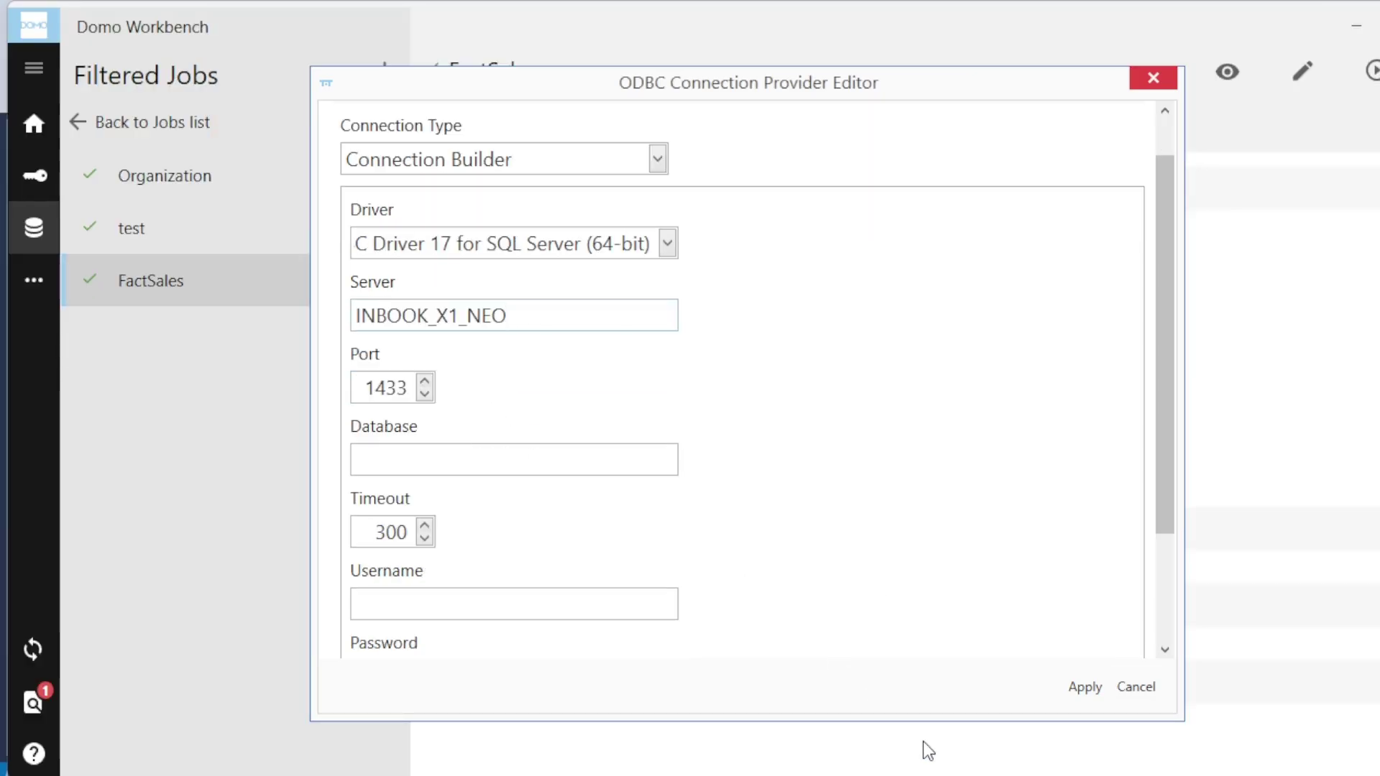
Step: Copy the database name AdventureWorksDW2022 from SSMS and paste it into the Database field
mouse_move(981, 772)
click(1084, 714)
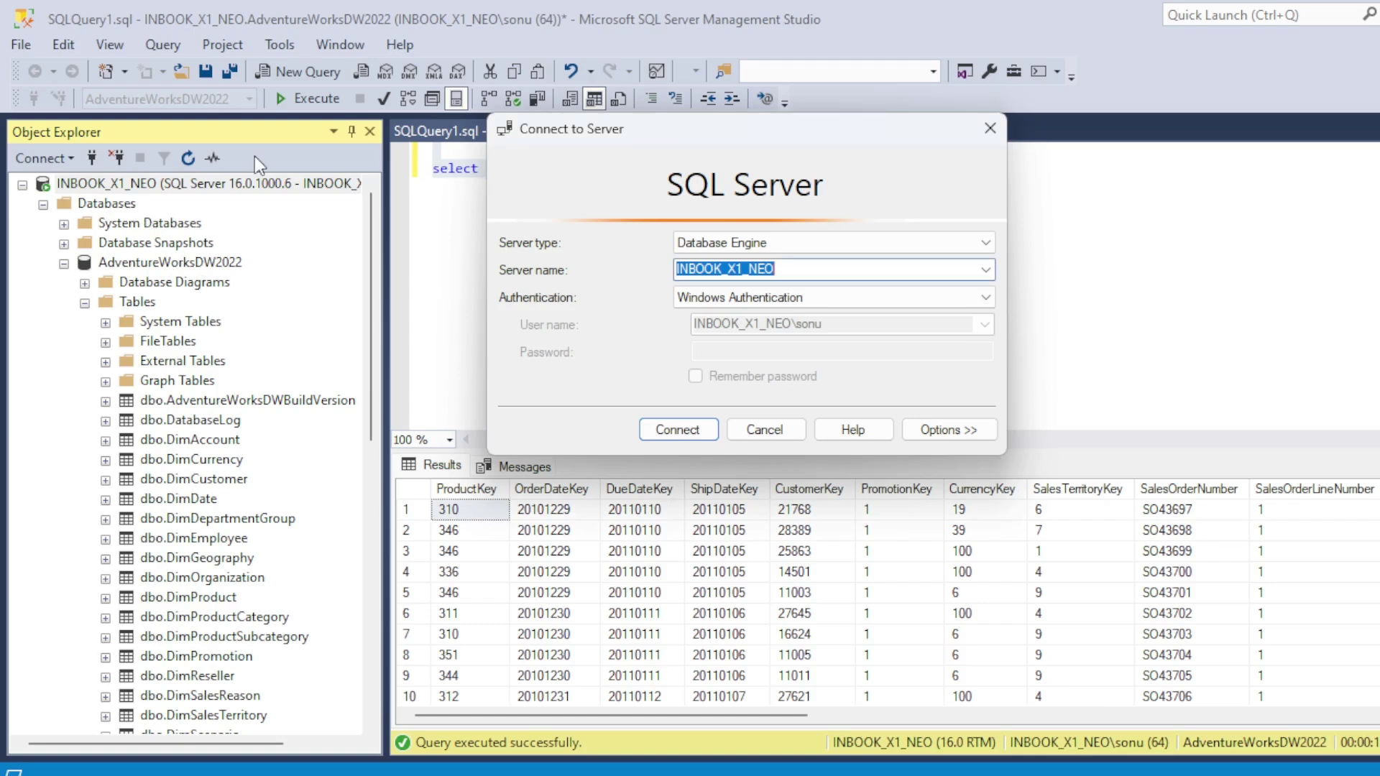
click(756, 429)
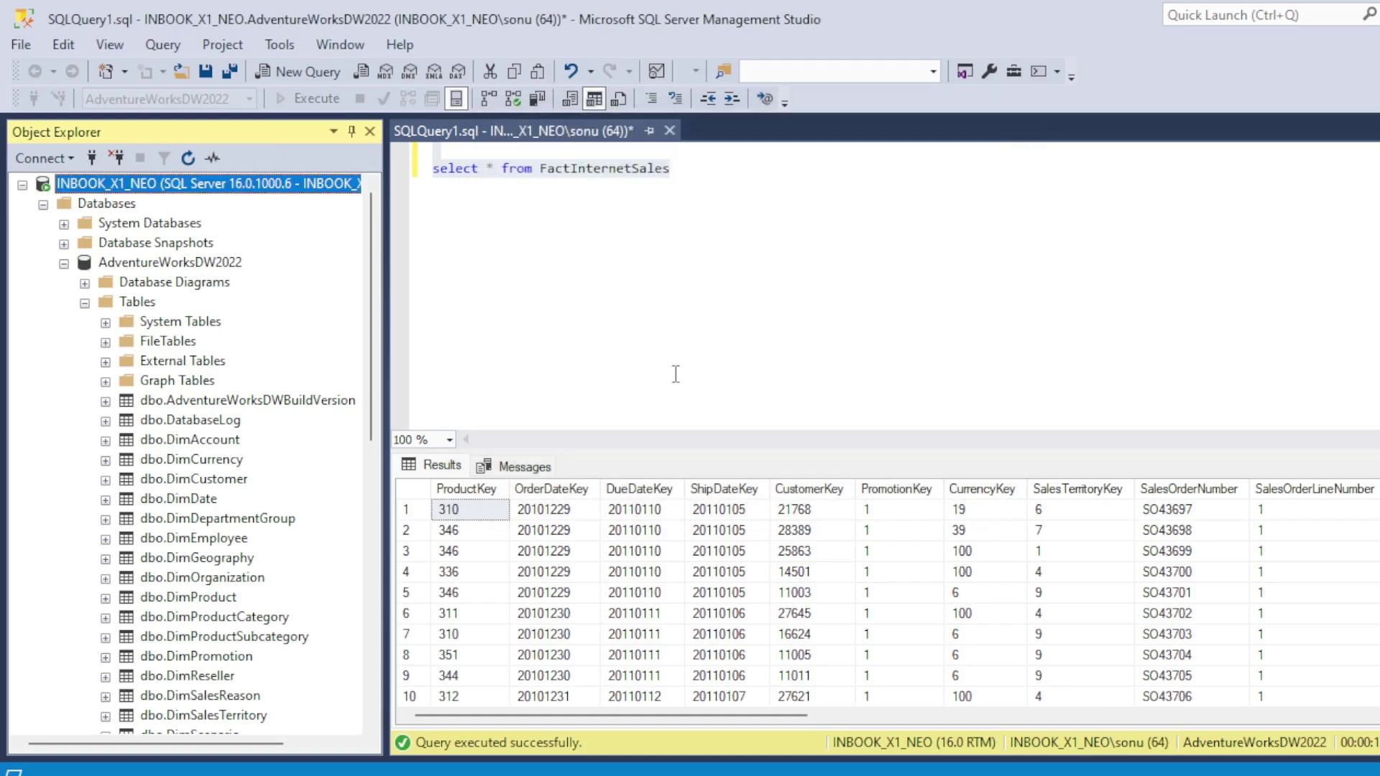
click(607, 259)
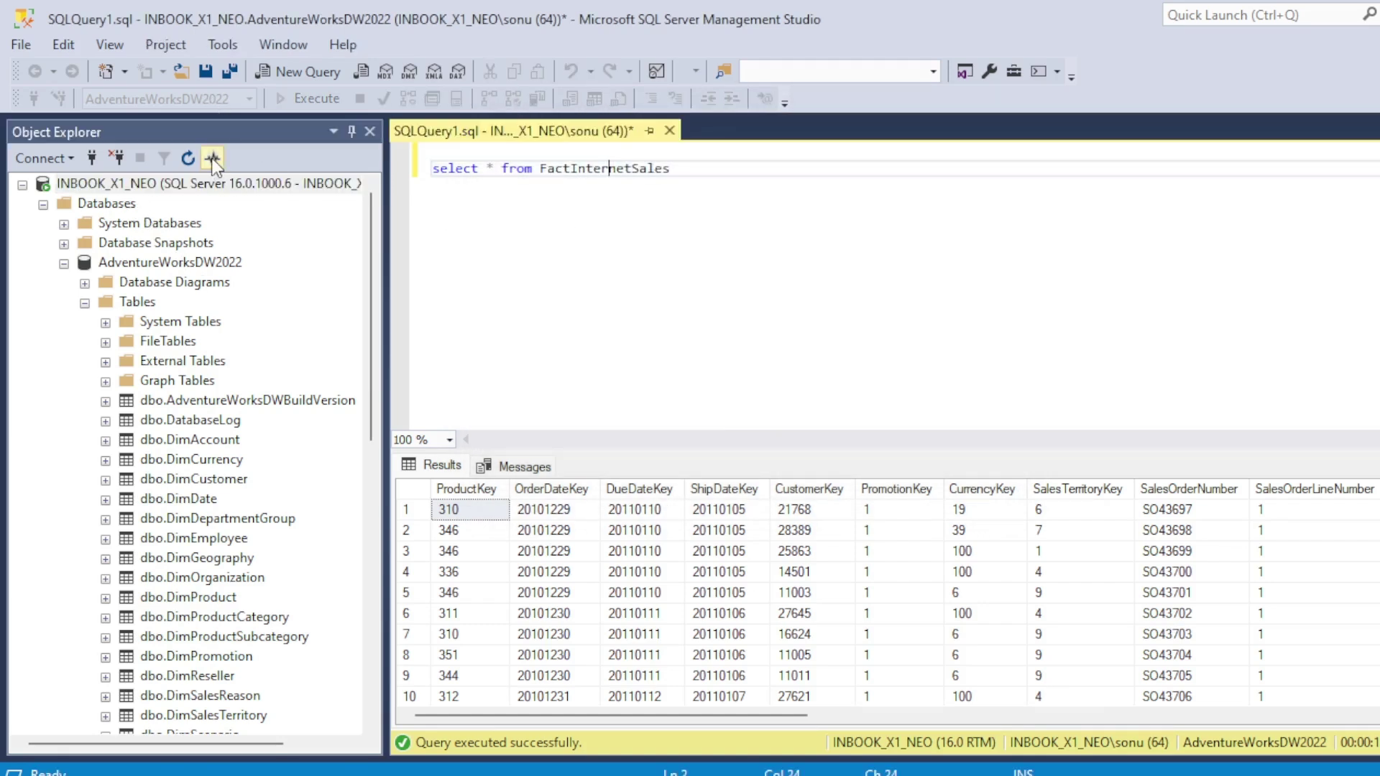
click(170, 98)
key(ctrl+c)
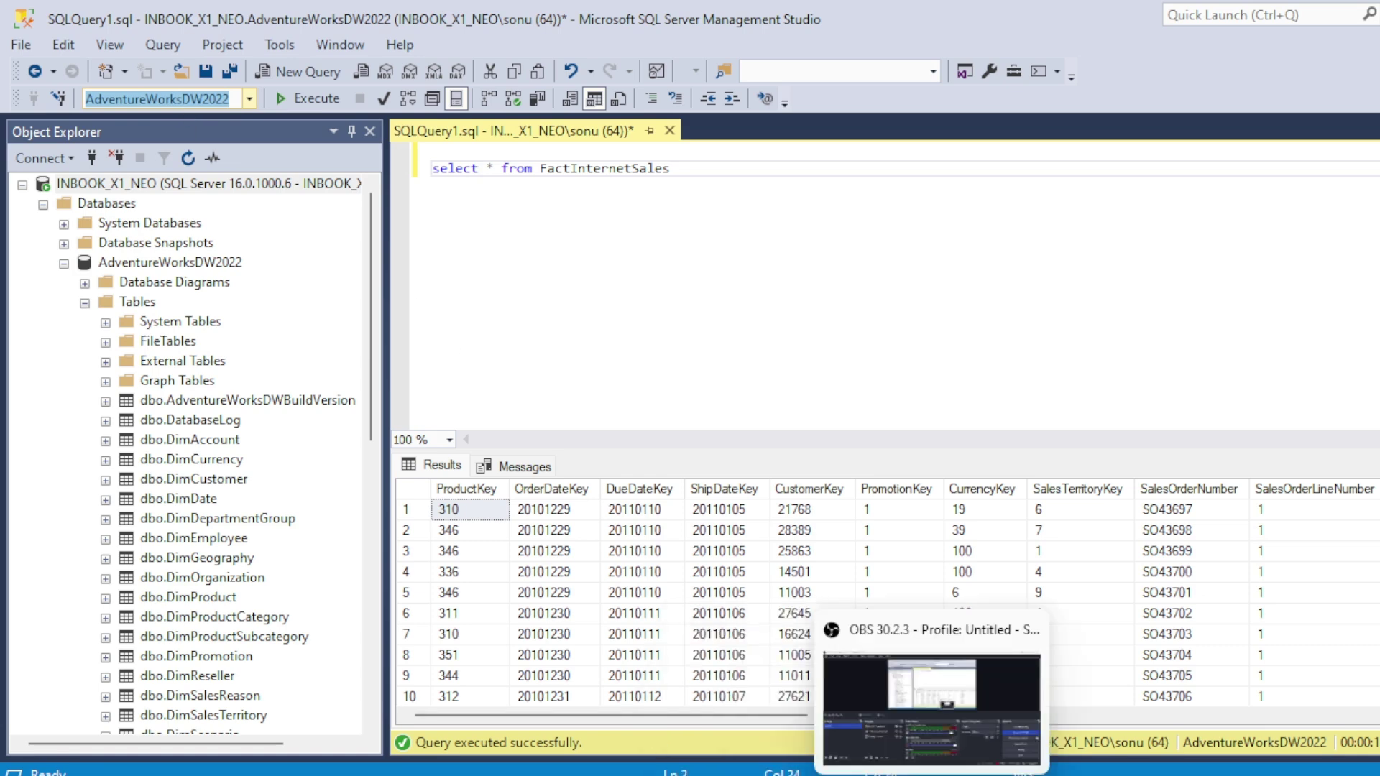
click(980, 773)
click(1126, 692)
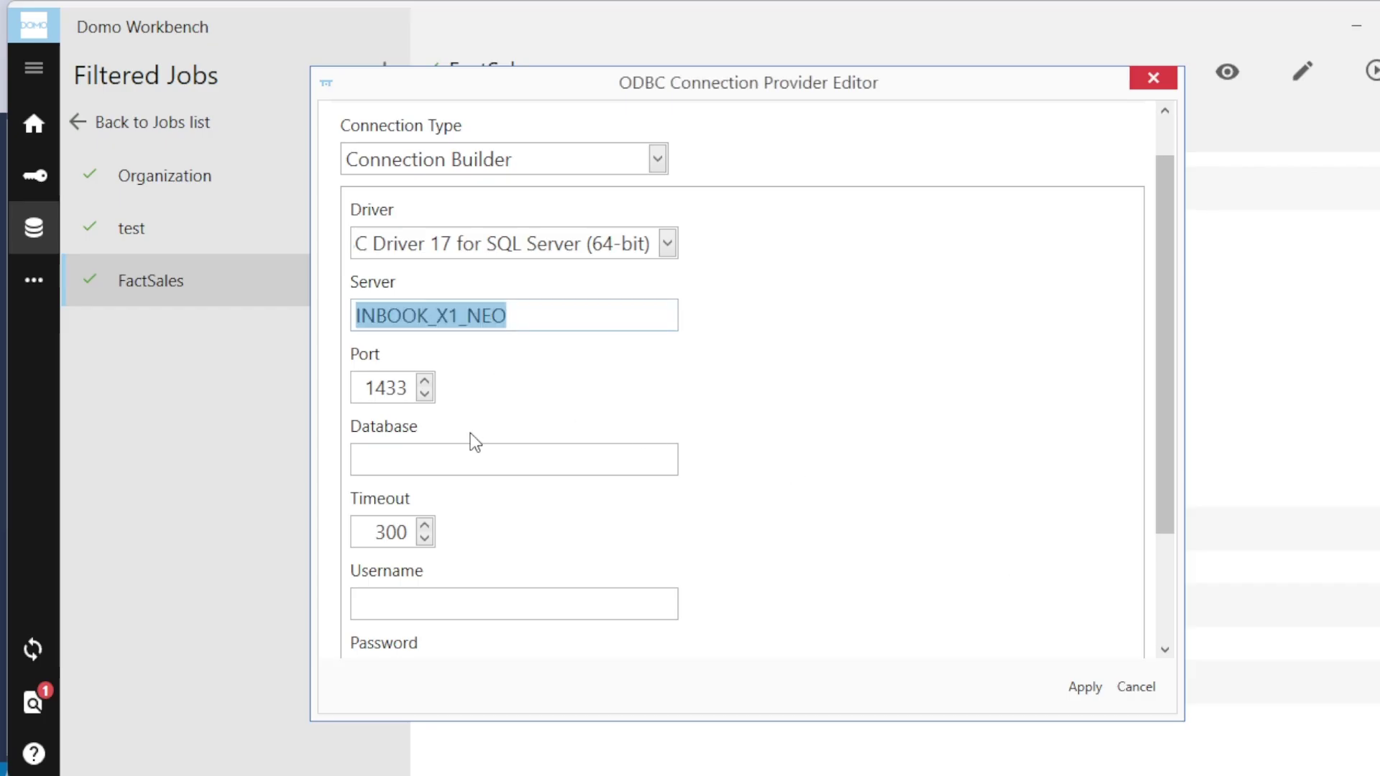
click(464, 463)
key(ctrl+v)
scroll(496, 511, down, 2)
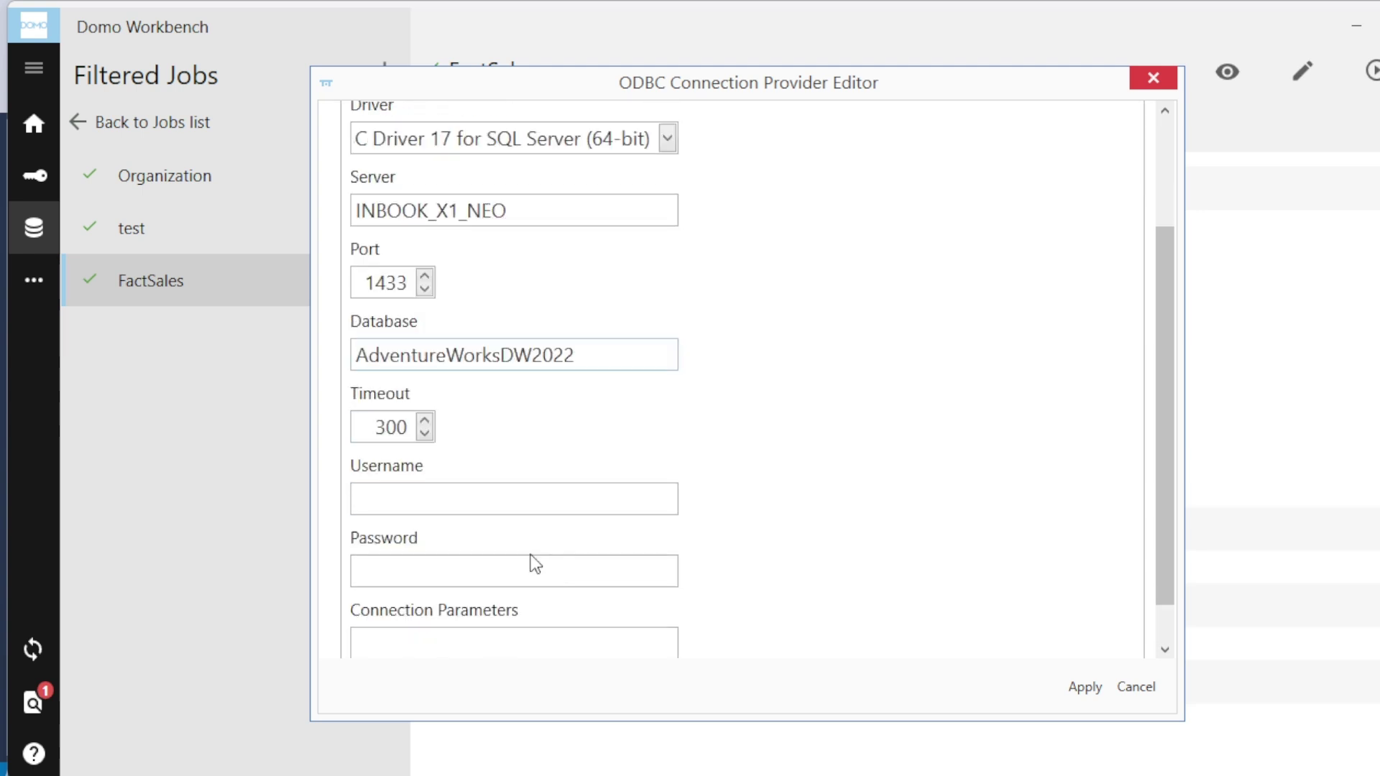
Step: Enter the SQL login username and password, then apply the connection settings
click(422, 501)
text(sonu123)
click(455, 568)
text(***)
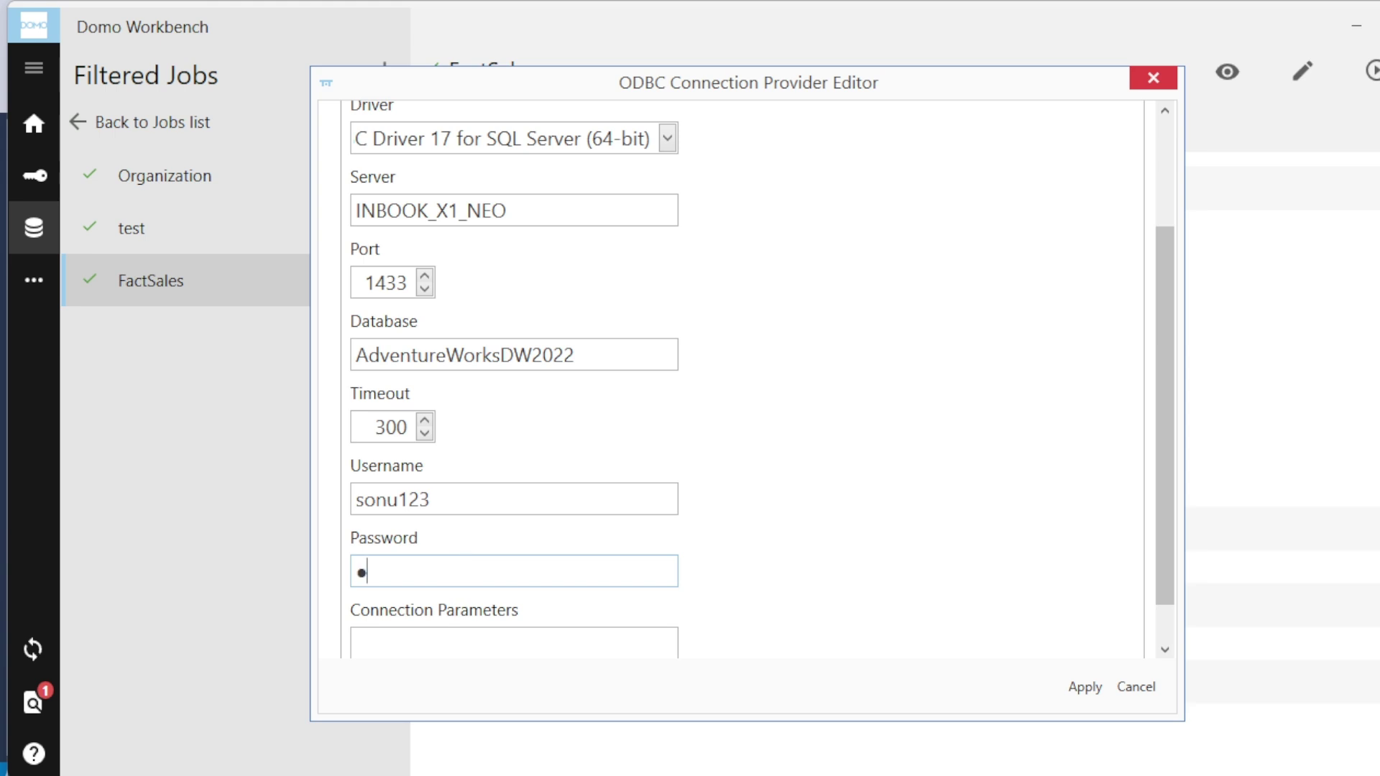
text(******)
scroll(805, 543, down, 1)
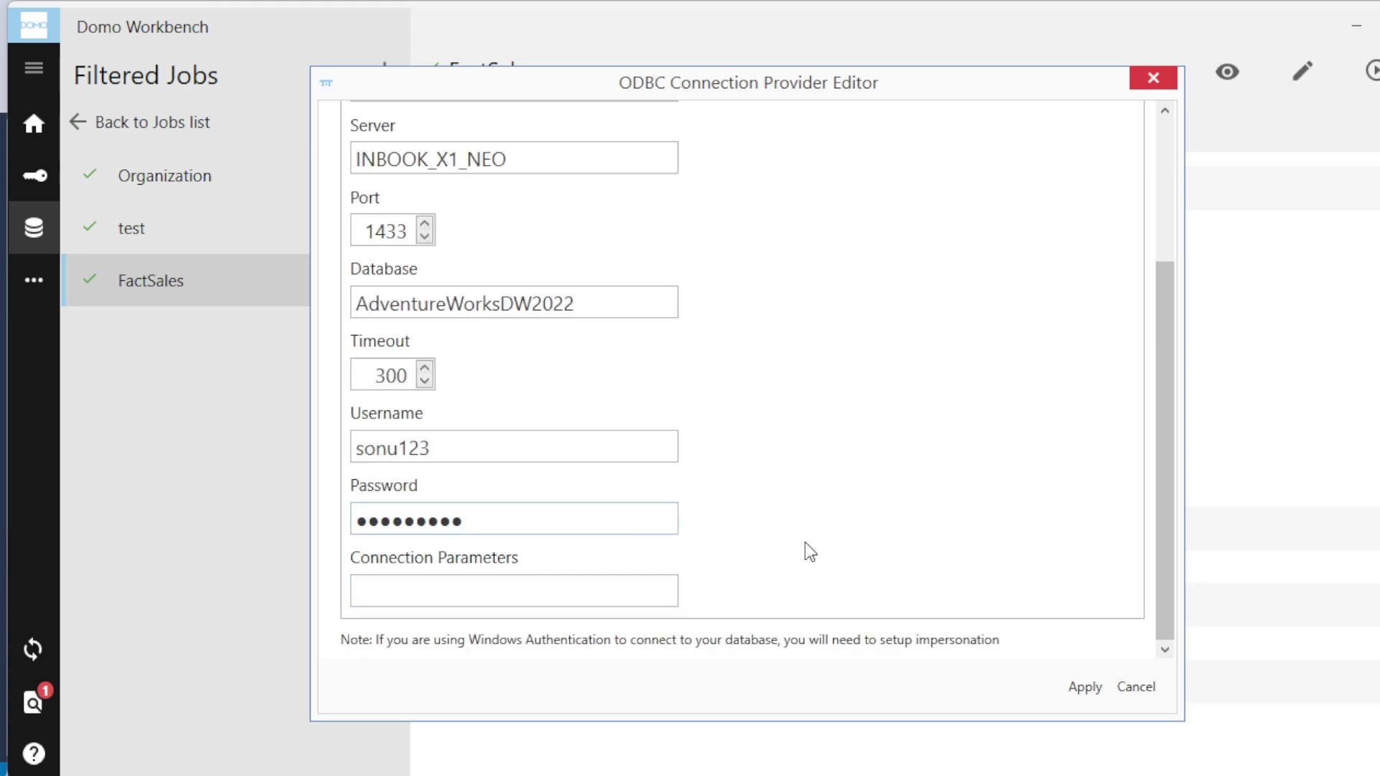
click(1080, 690)
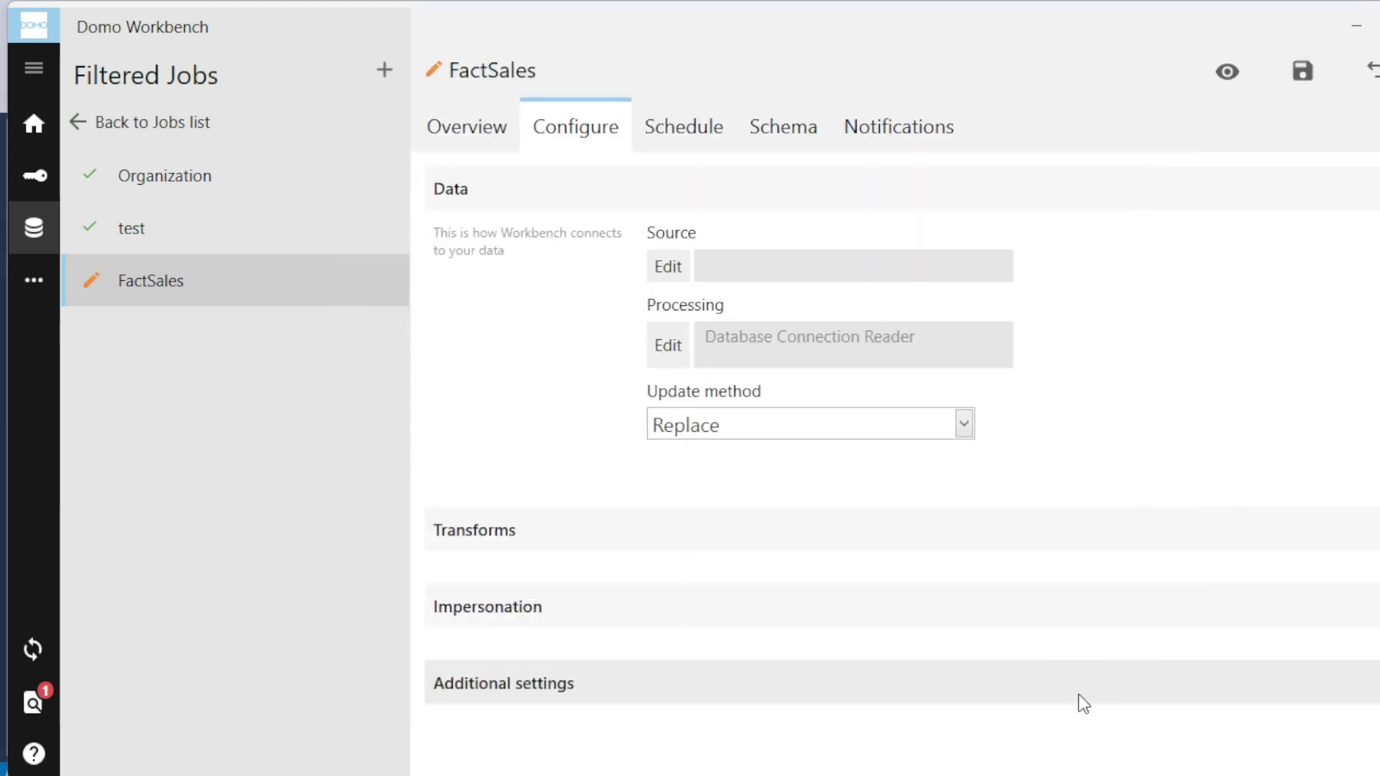
Step: Paste 'select * from FactInternetSales' into the job's query editor, apply it, and save the job
click(667, 343)
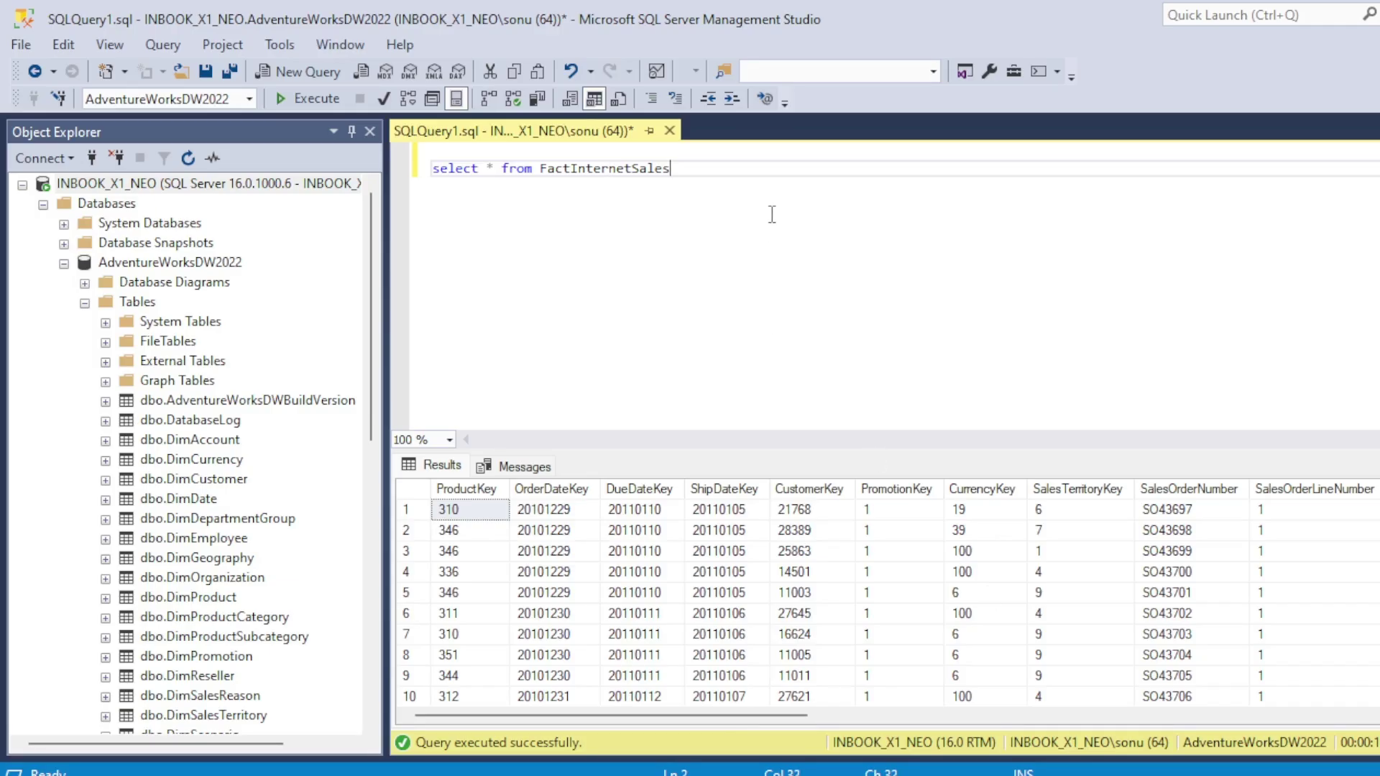
key(ctrl+a)
key(ctrl+c)
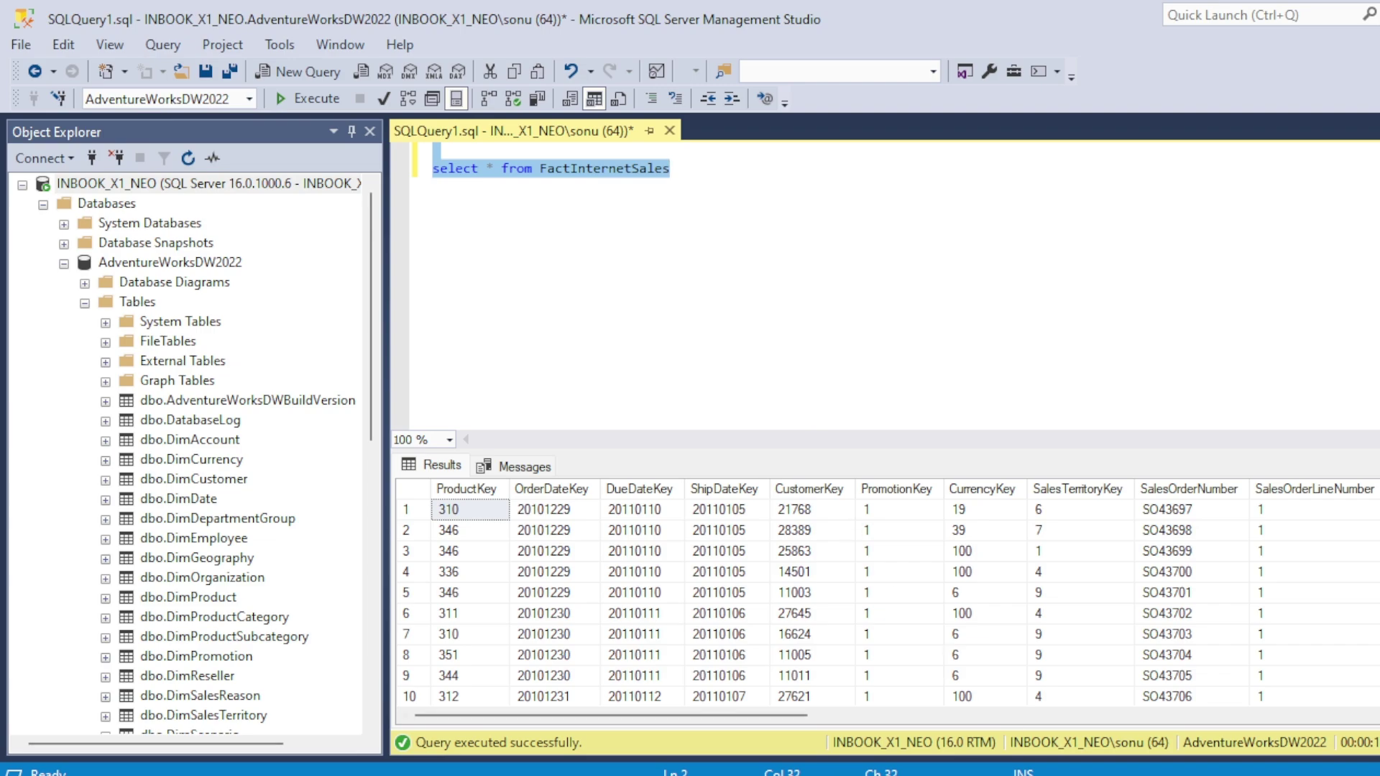
click(1033, 768)
click(1071, 691)
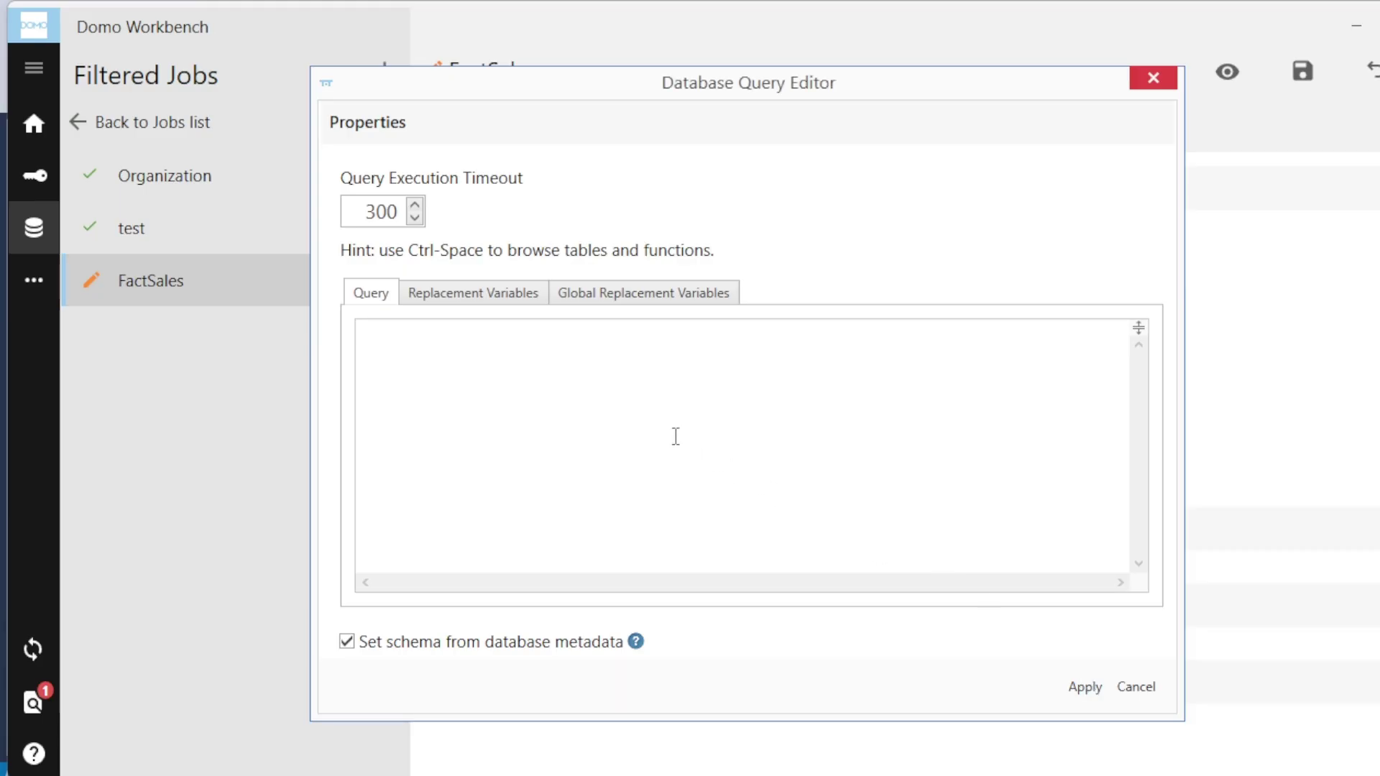
key(ctrl+v)
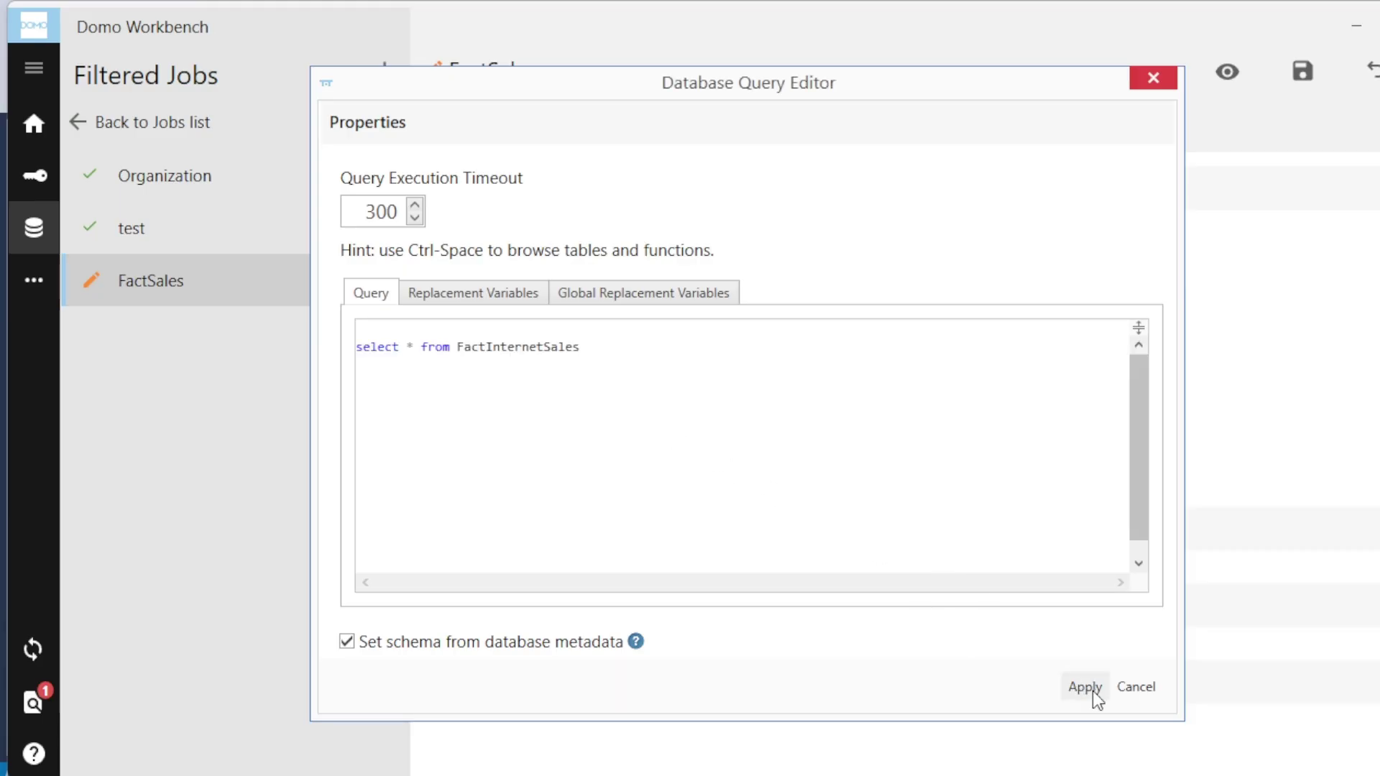
click(1084, 687)
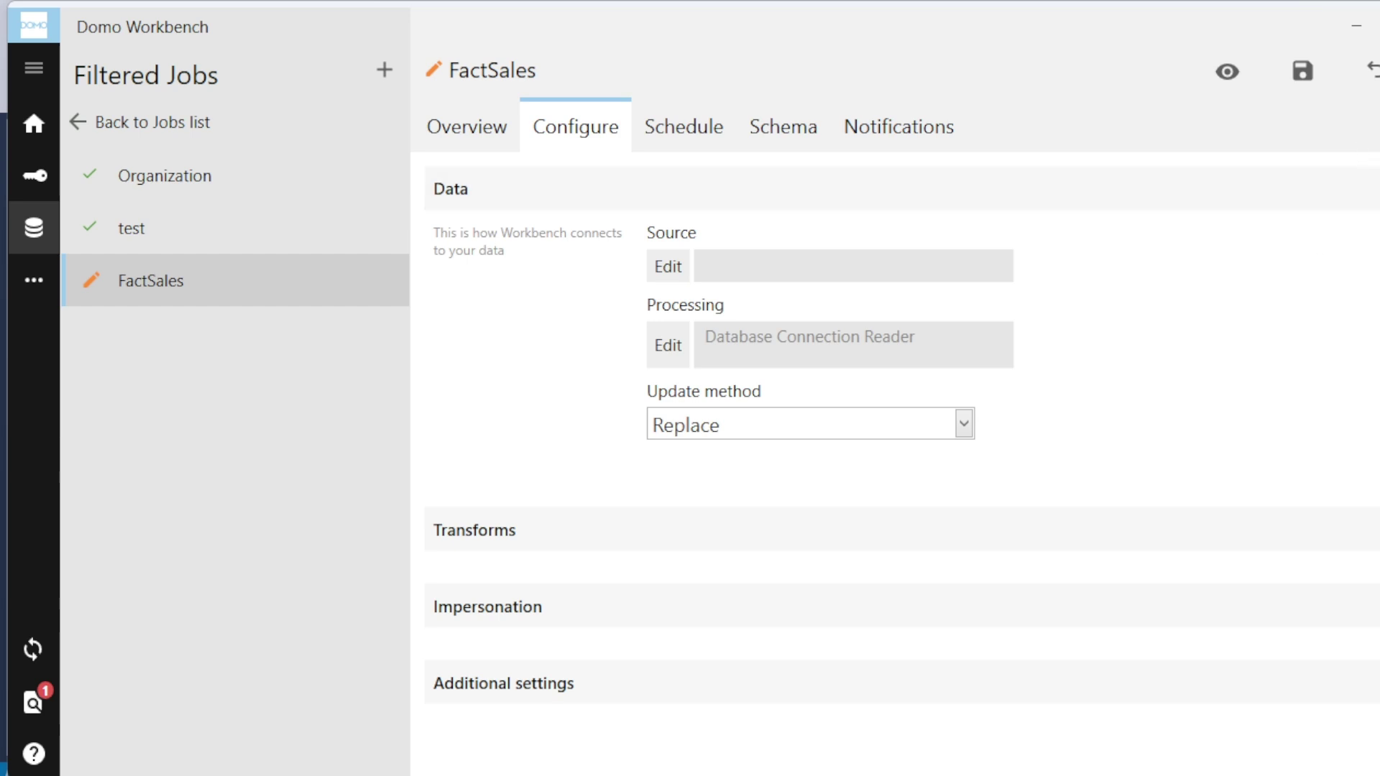
click(1296, 78)
Step: Start a data preview of the FactSales job
click(1373, 72)
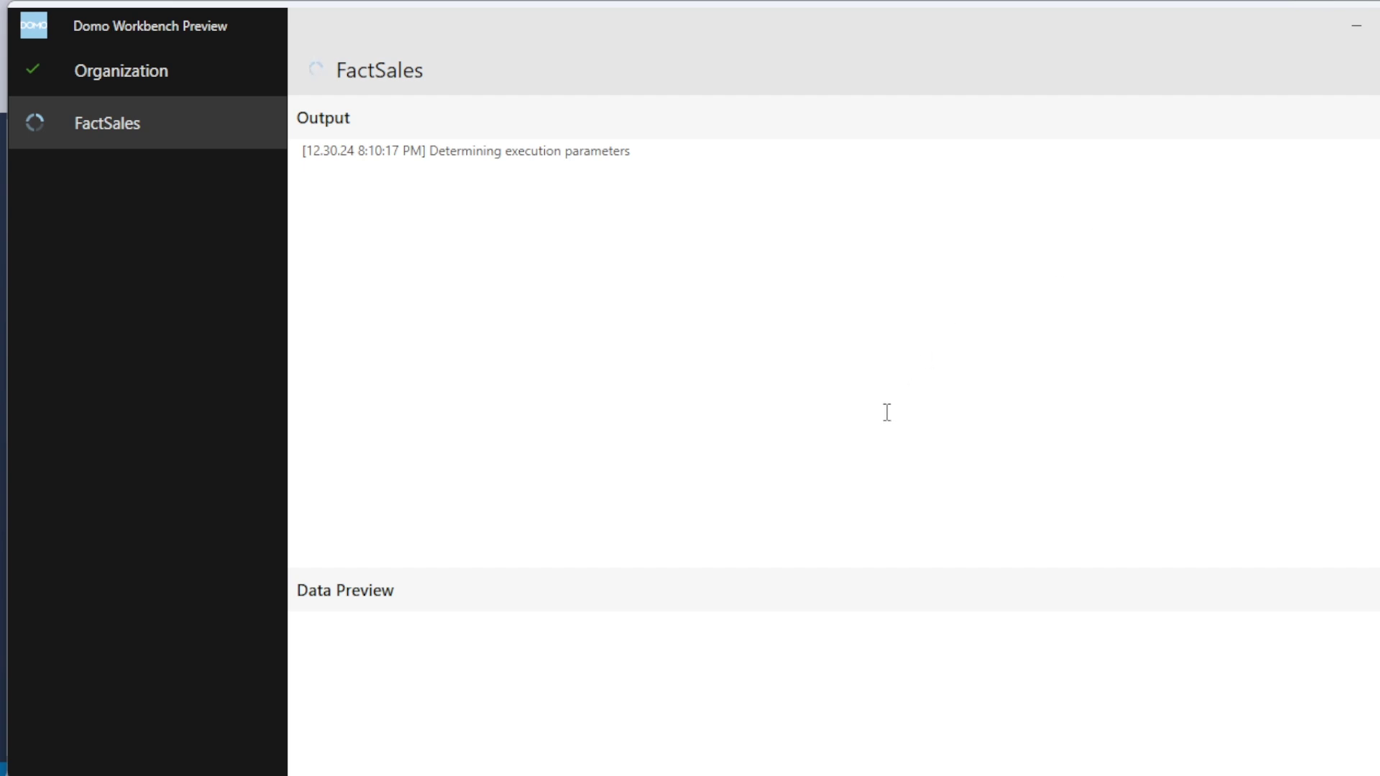
Step: Review the data sources on slide 3 of the Domo deck, then bring up File Explorer
mouse_move(981, 773)
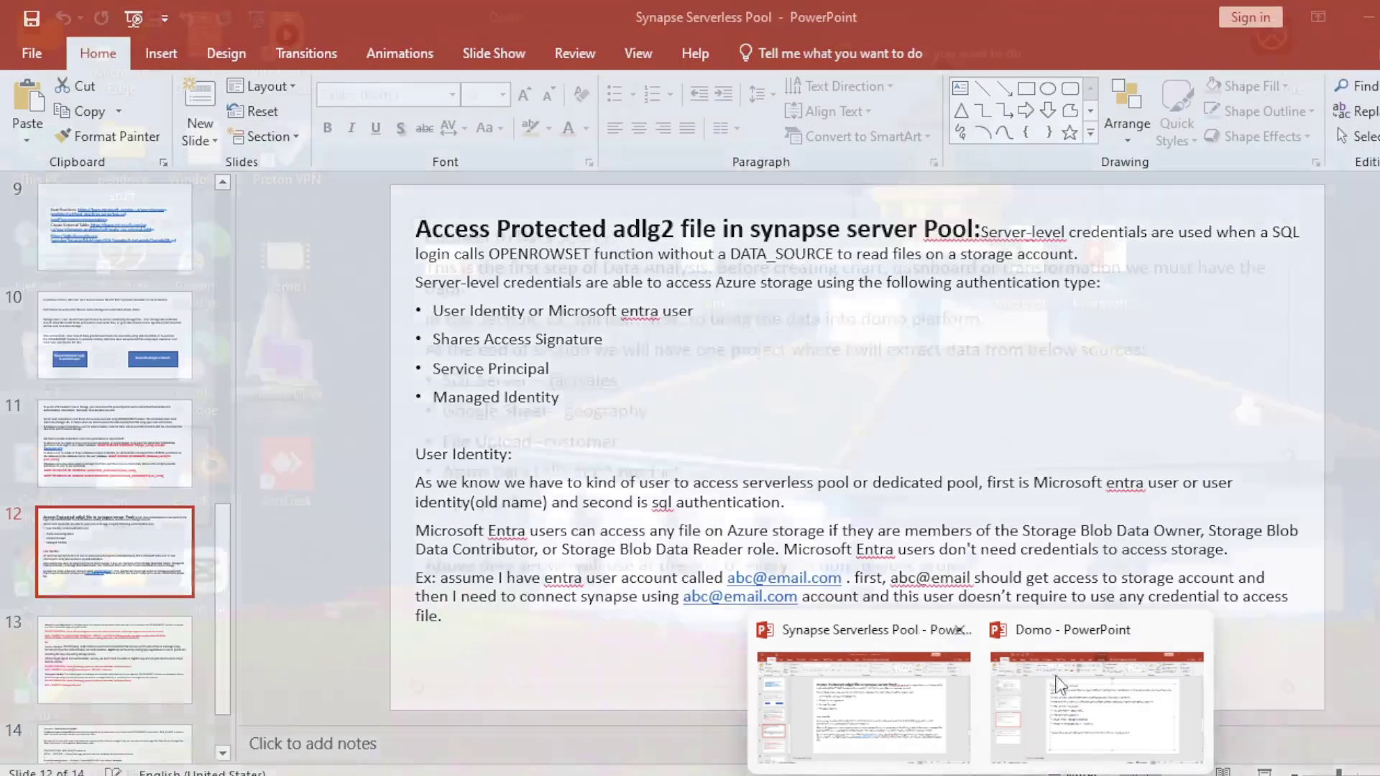
click(1058, 682)
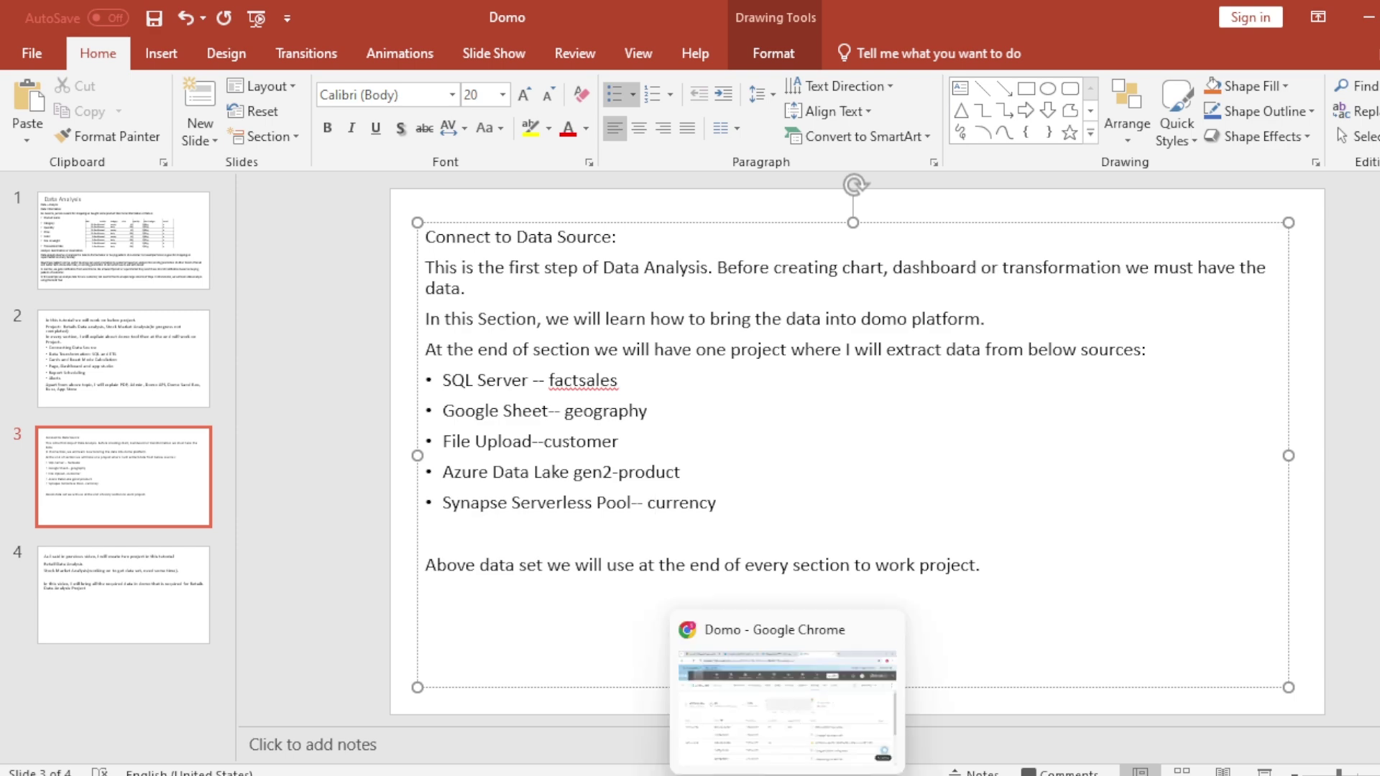
click(803, 744)
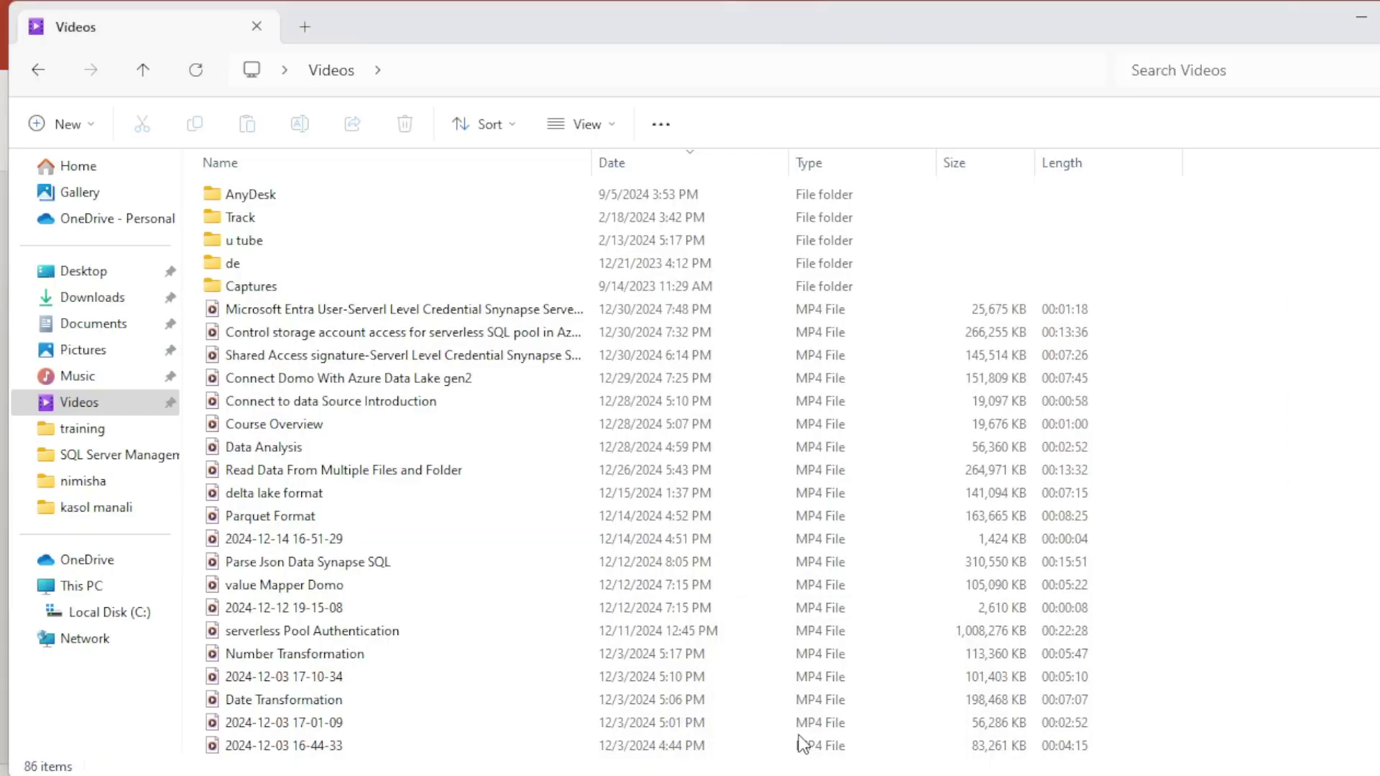
Step: Browse the dim_products, dimproductcategory, dimproductsubcategory and currency files, check Downloads, and return to Documents
click(88, 327)
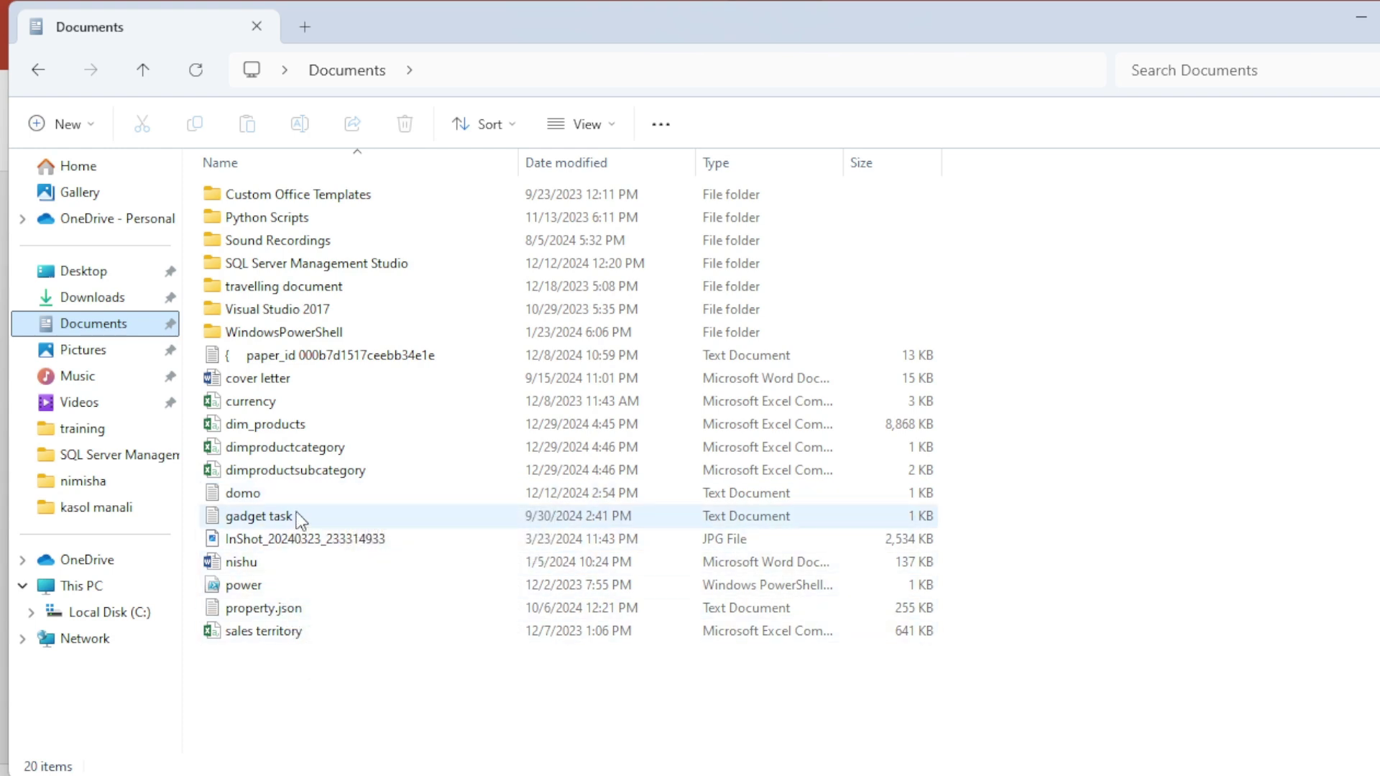
click(342, 424)
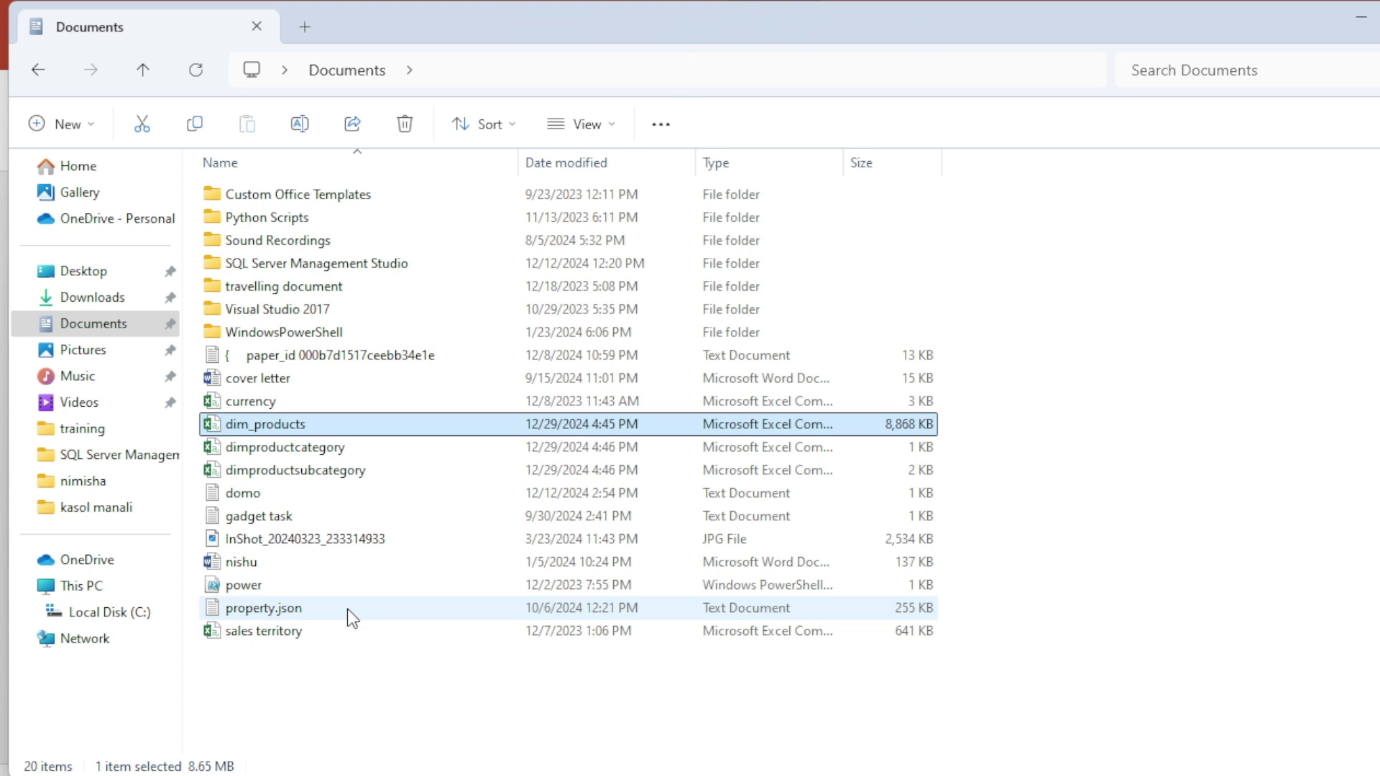
click(365, 446)
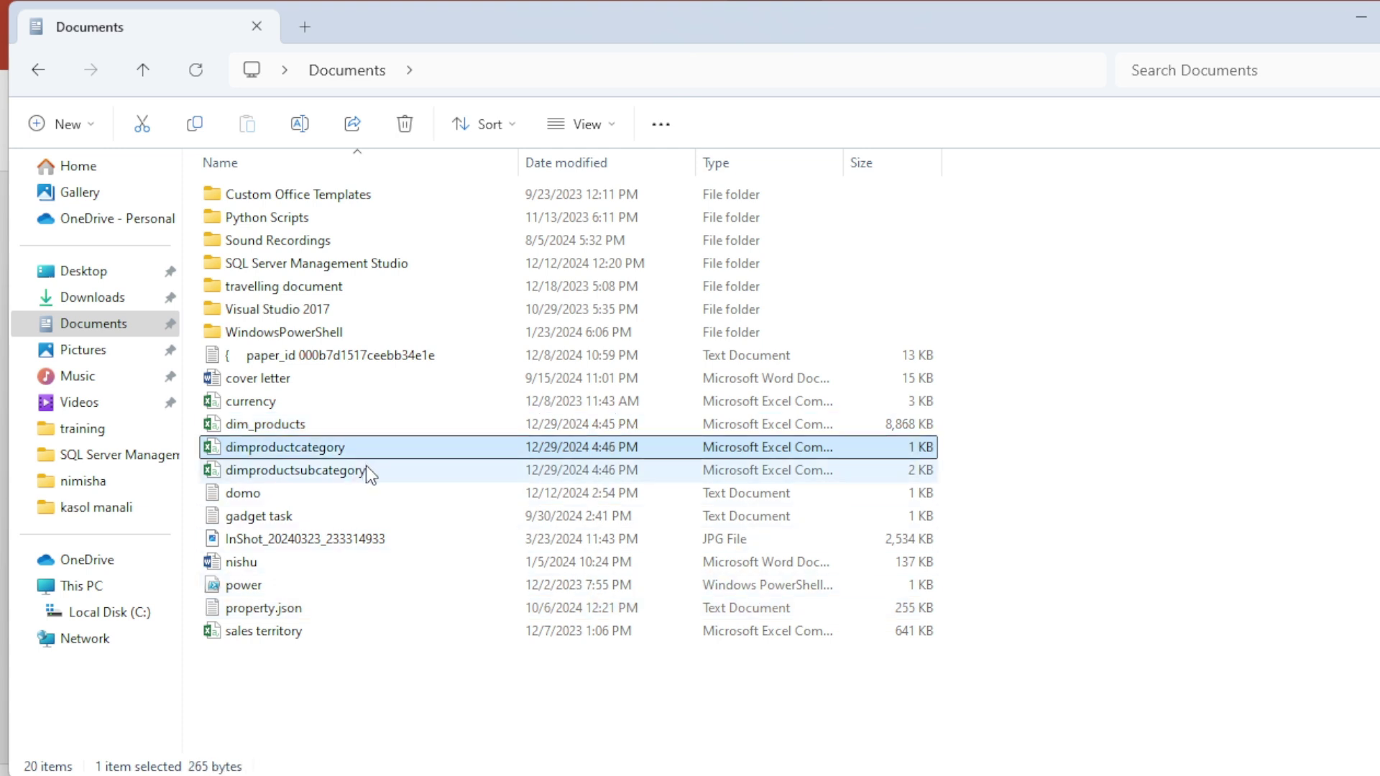
click(367, 472)
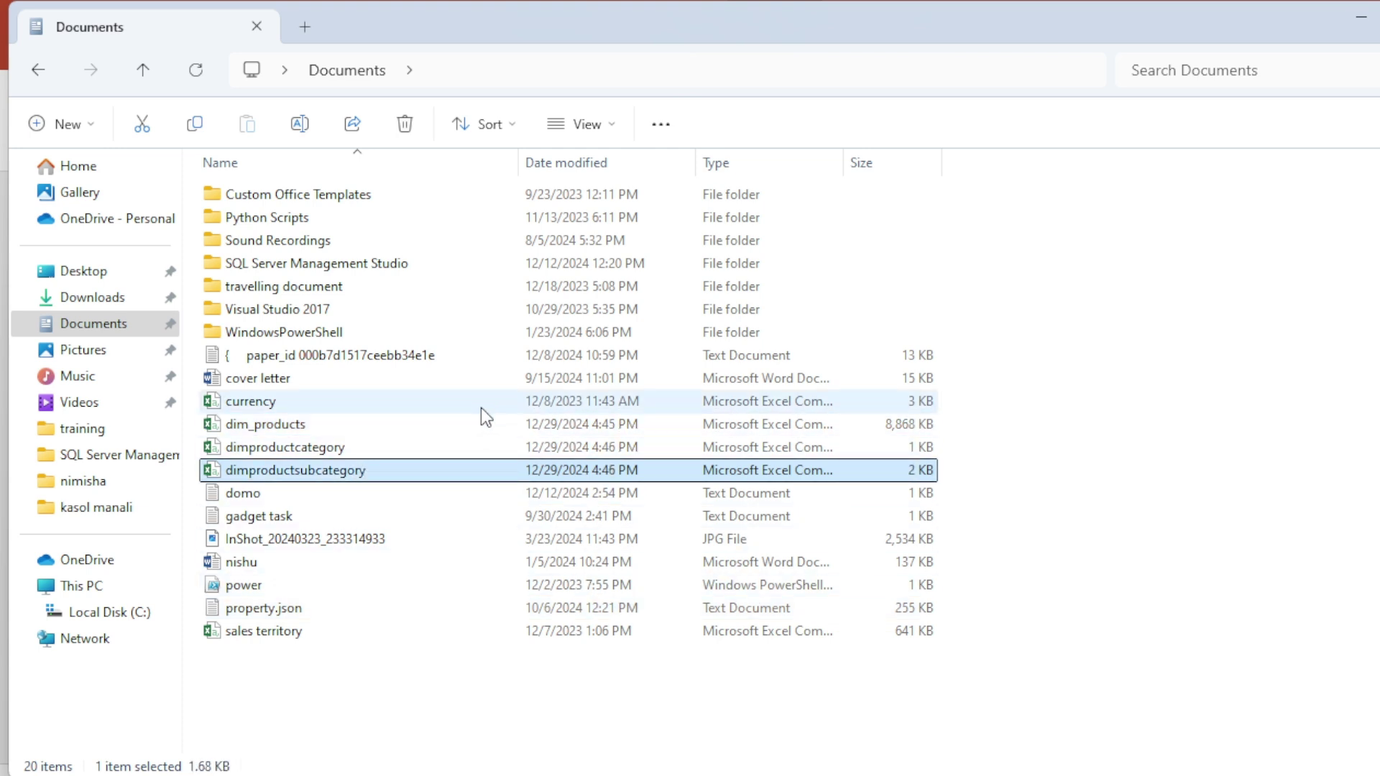
click(317, 397)
click(92, 298)
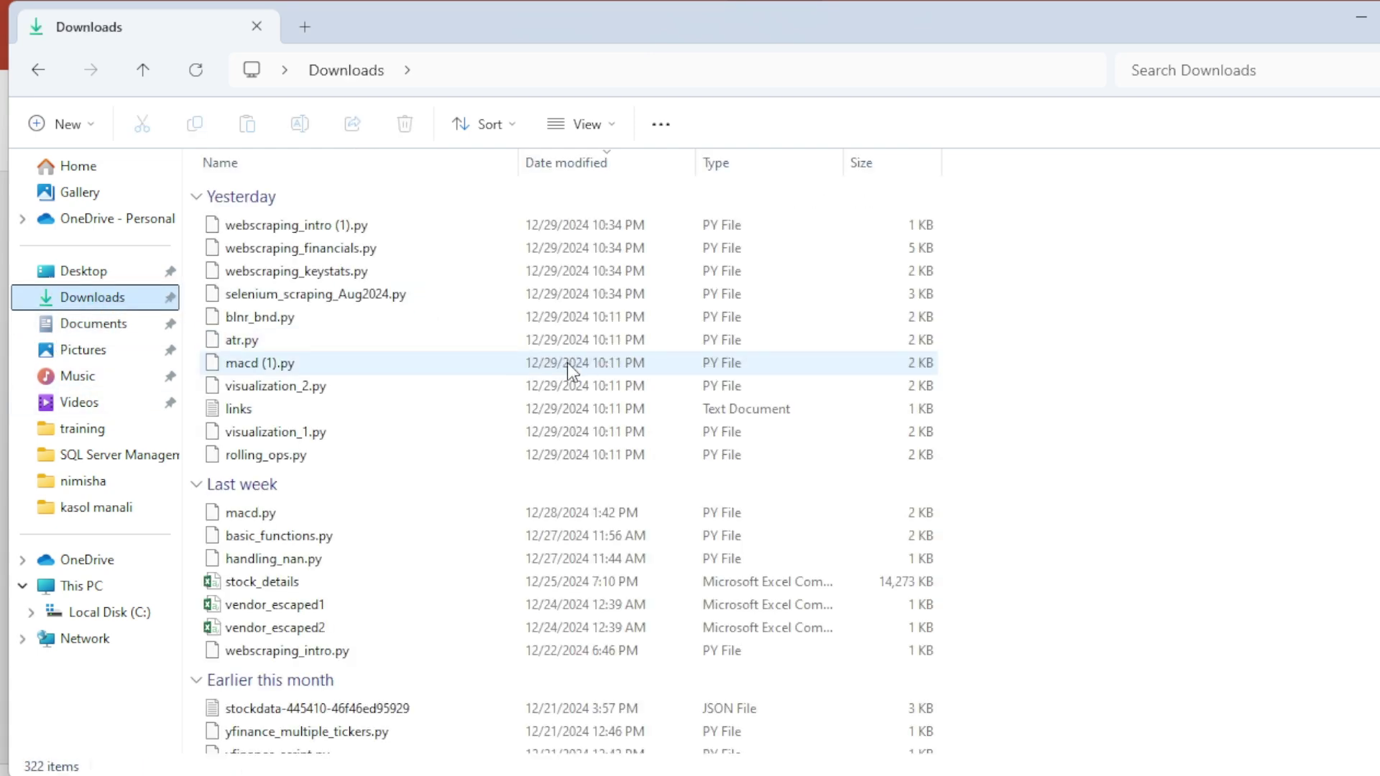
scroll(445, 515, down, 8)
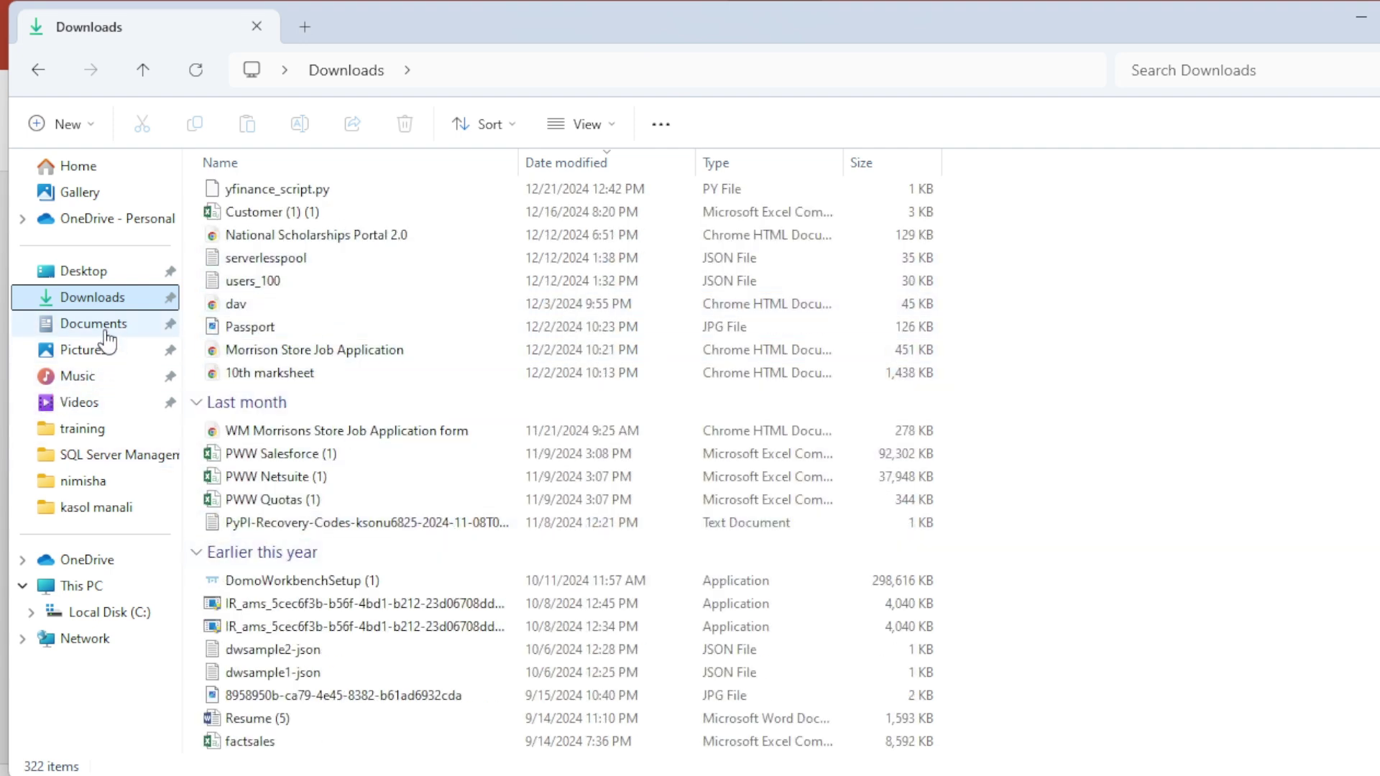
click(101, 324)
Step: In SSMS, replace FactInternetSales with customer so the query reads select * from customer
mouse_move(978, 773)
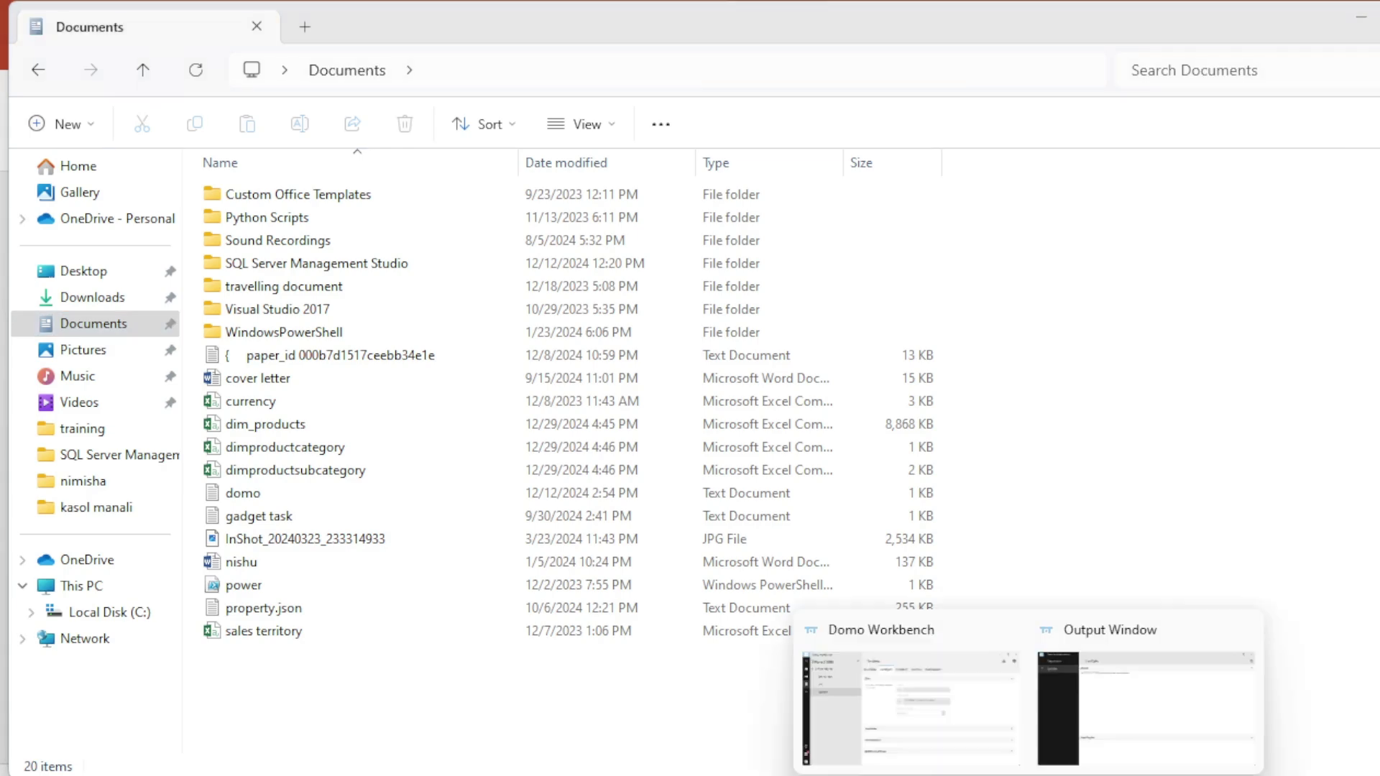
click(1109, 669)
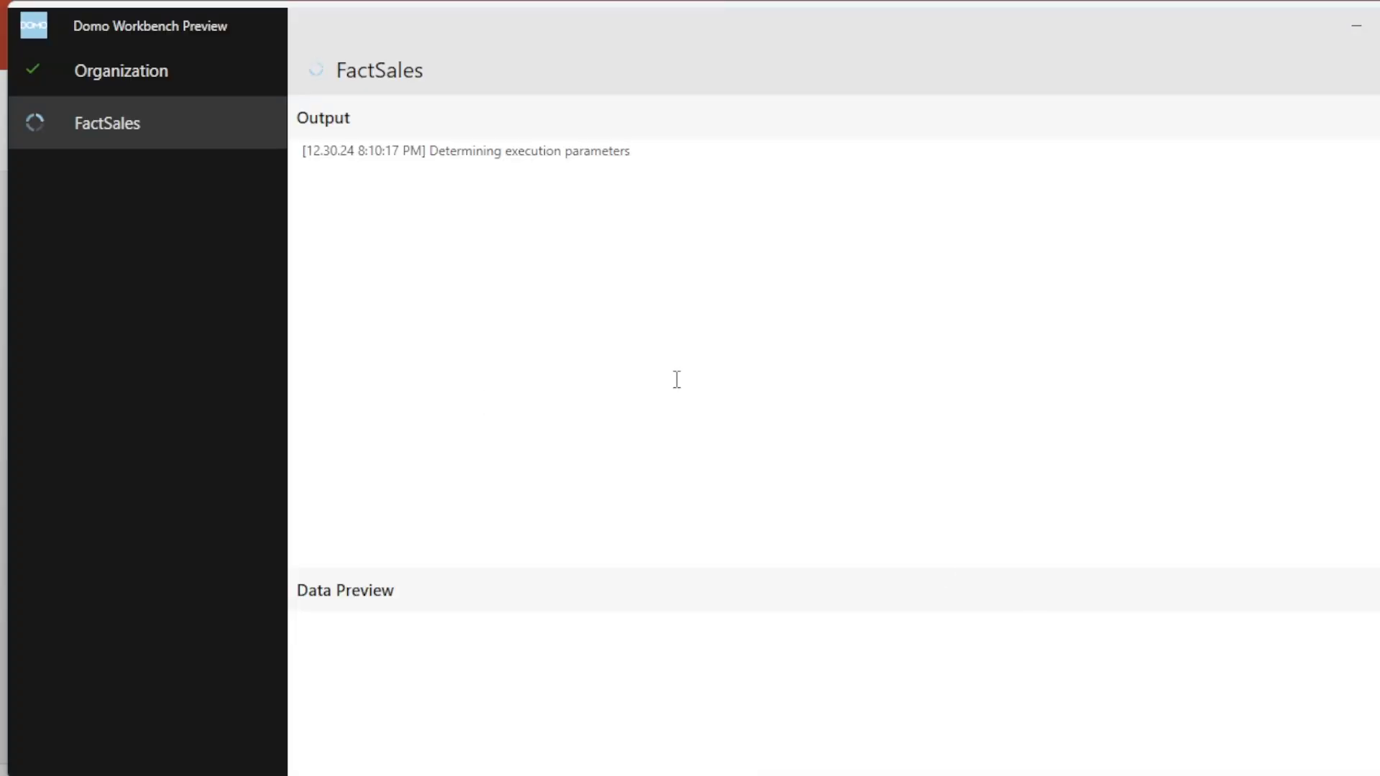
mouse_move(1074, 773)
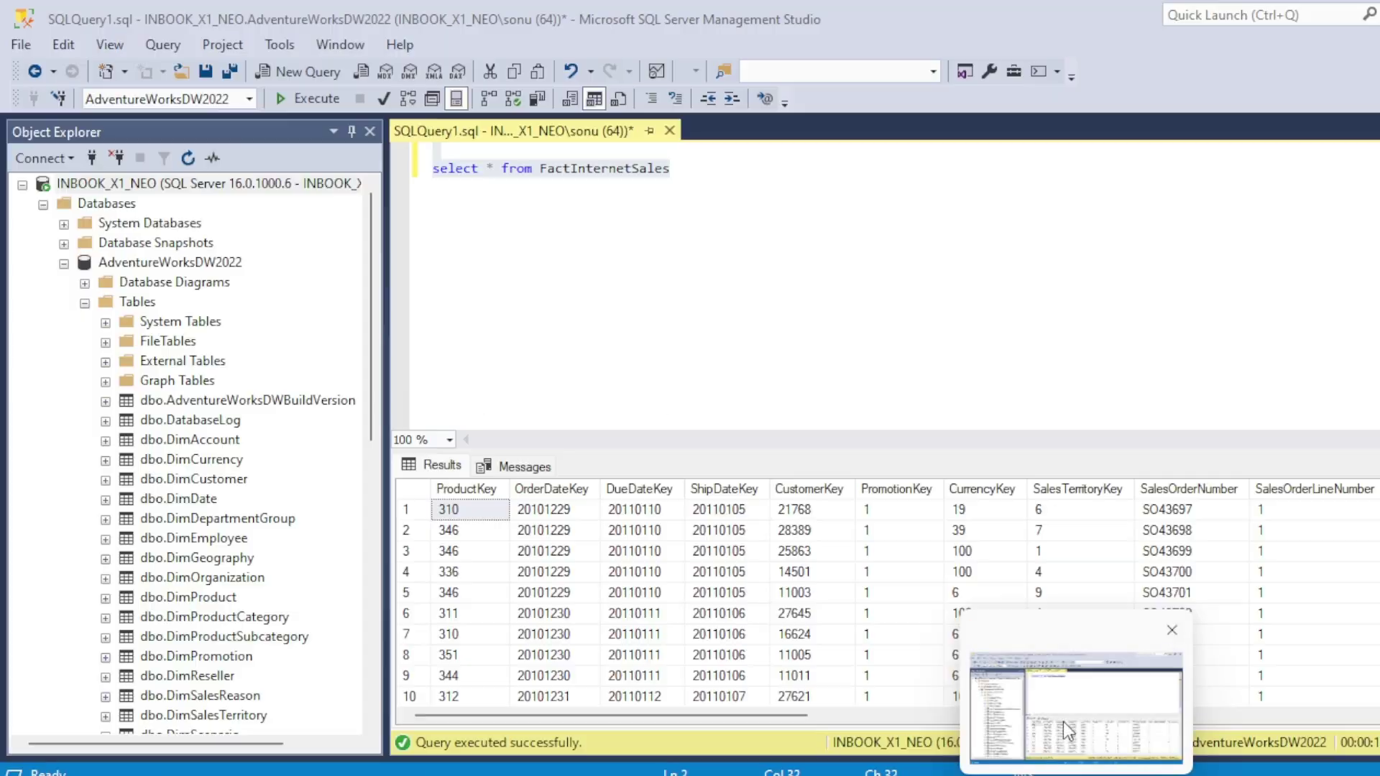
click(1063, 722)
click(676, 176)
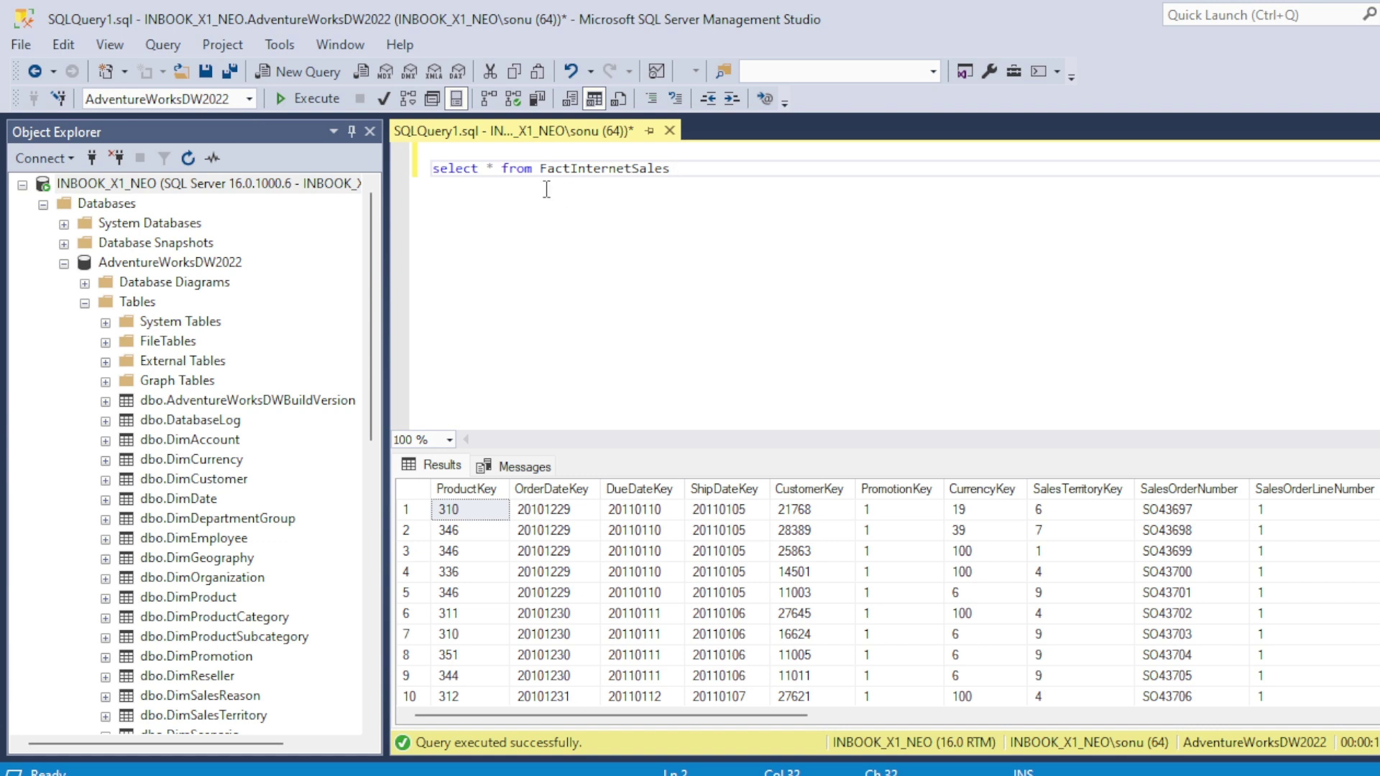
drag(540, 171, 720, 178)
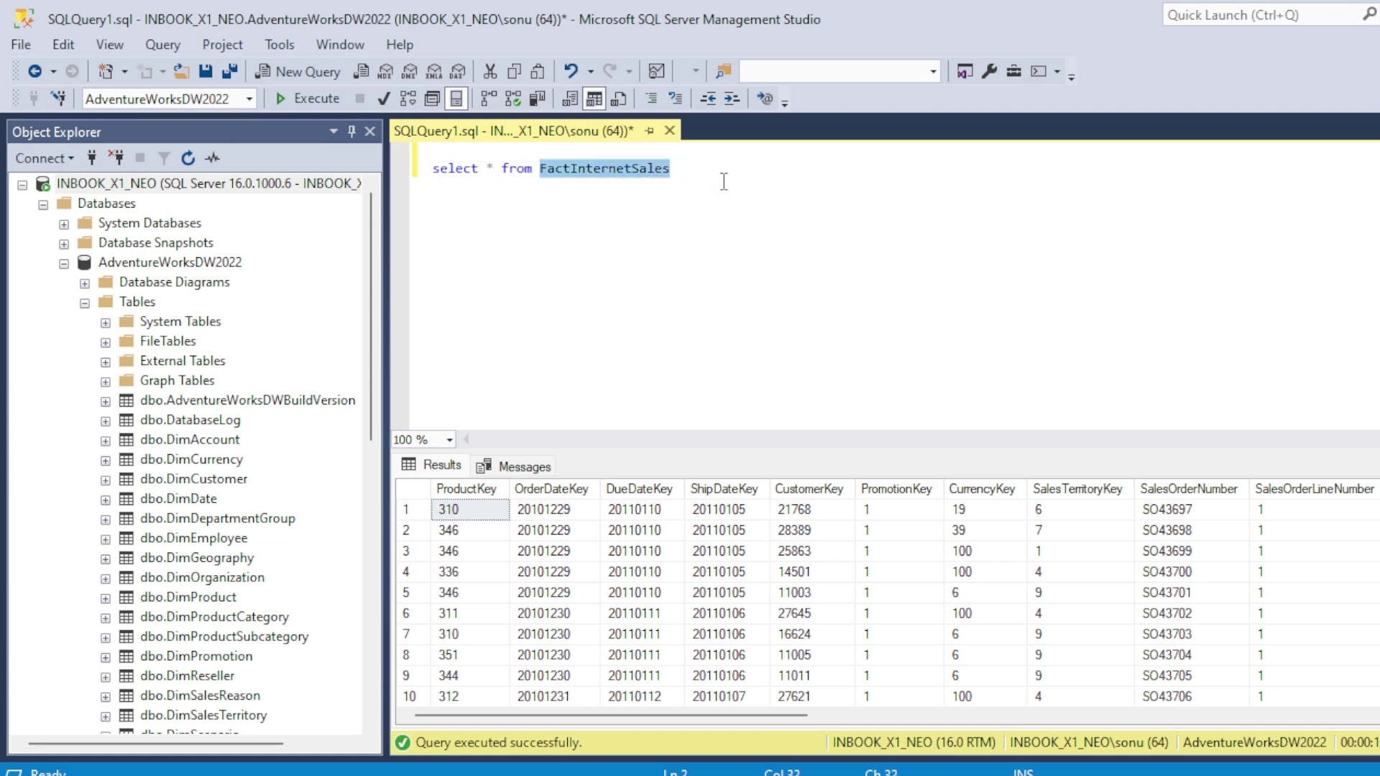
text(custi)
text(o)
key(BackSpace)
key(BackSpace)
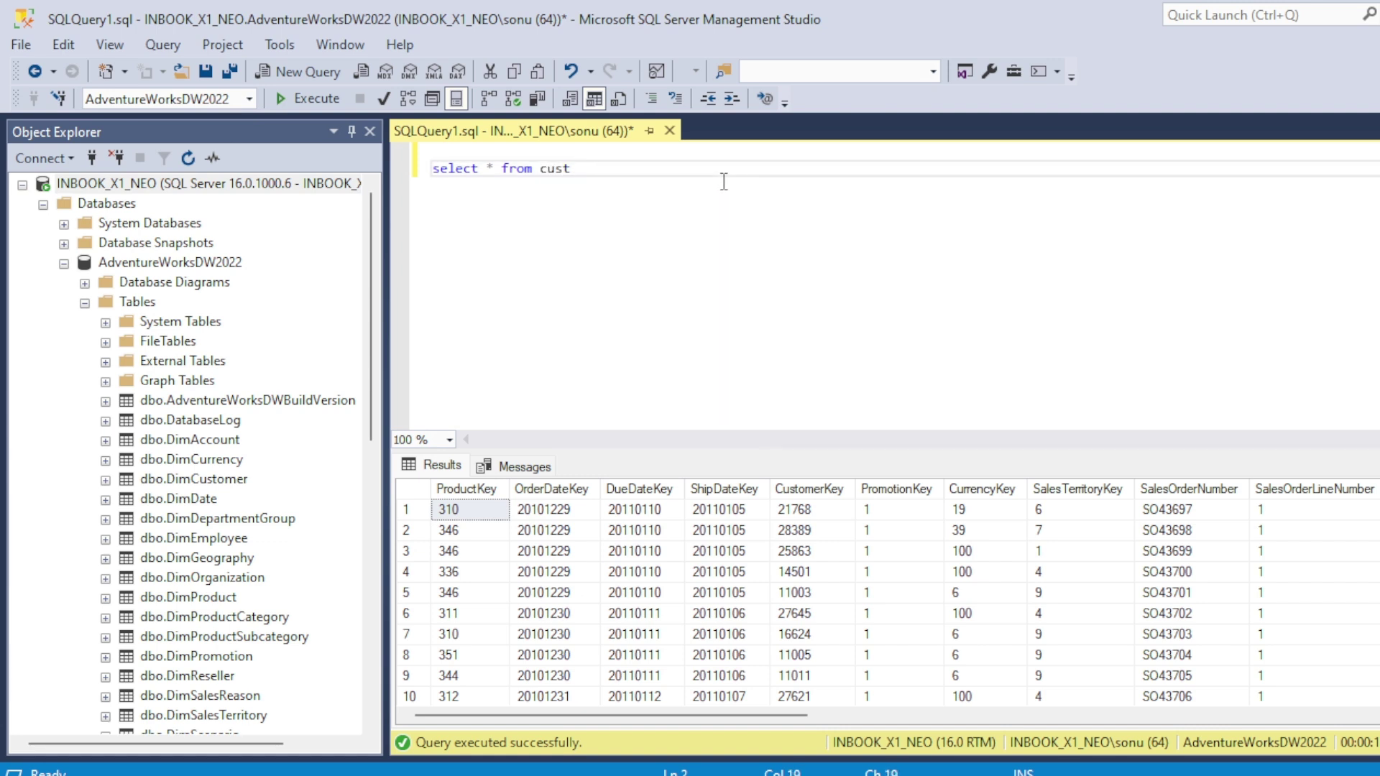
text(omer)
Step: Run the query, then correct the table name to dimcustomer and run it again
click(312, 100)
click(540, 168)
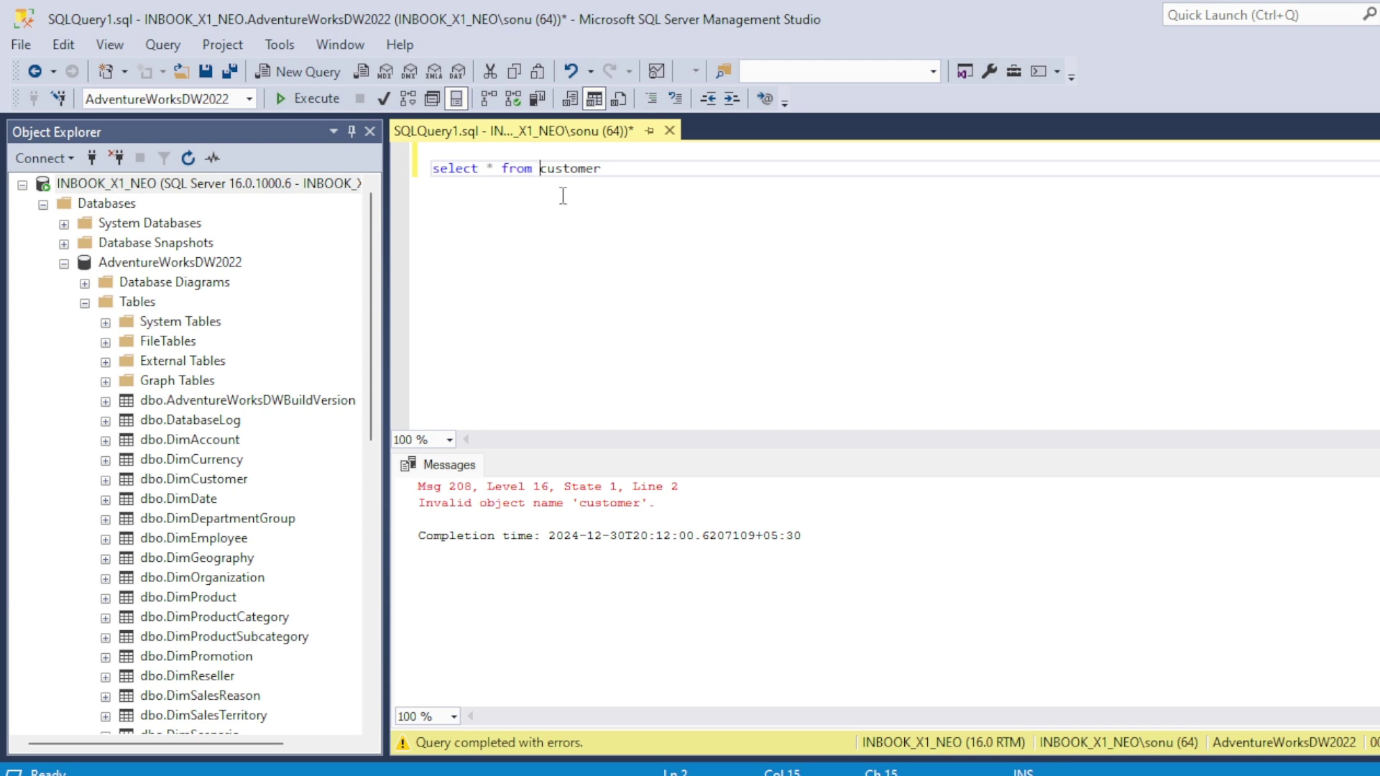
text(dim)
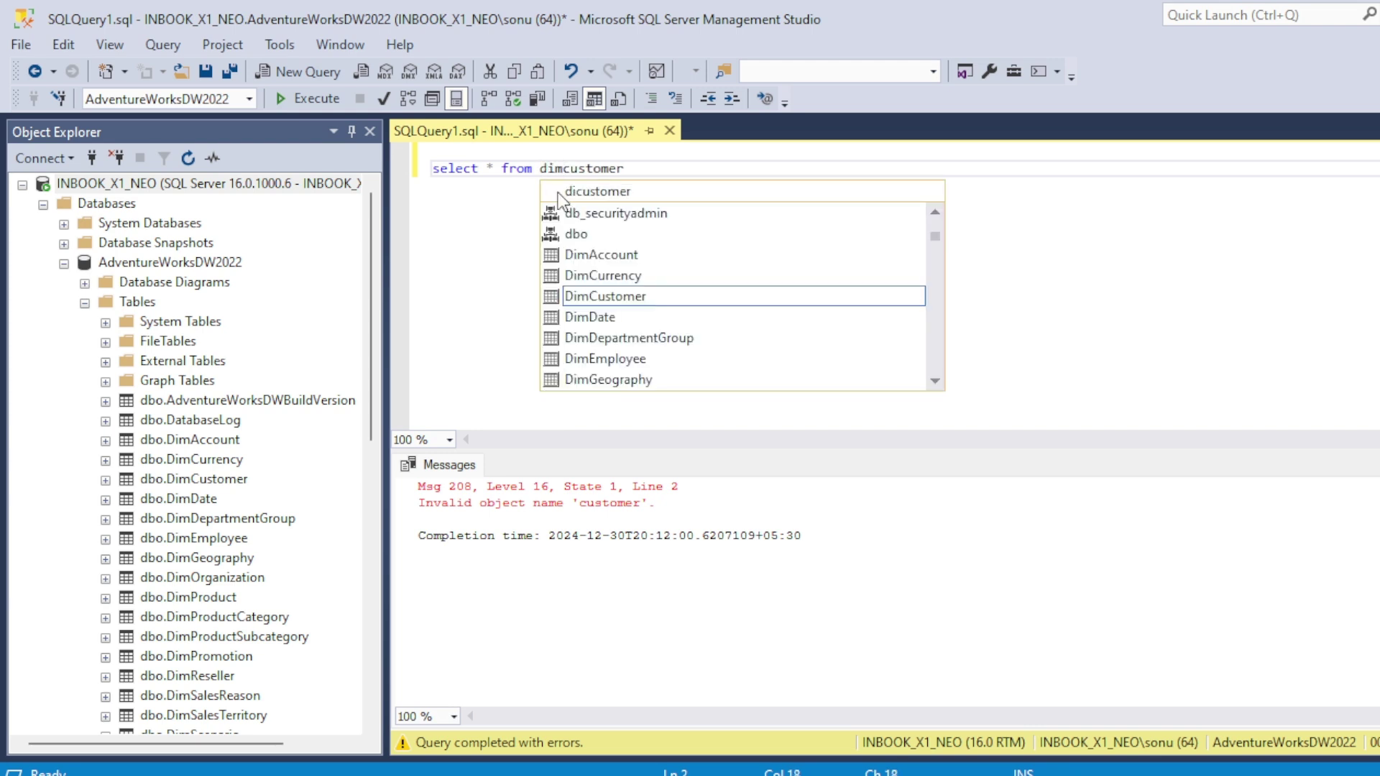
click(324, 103)
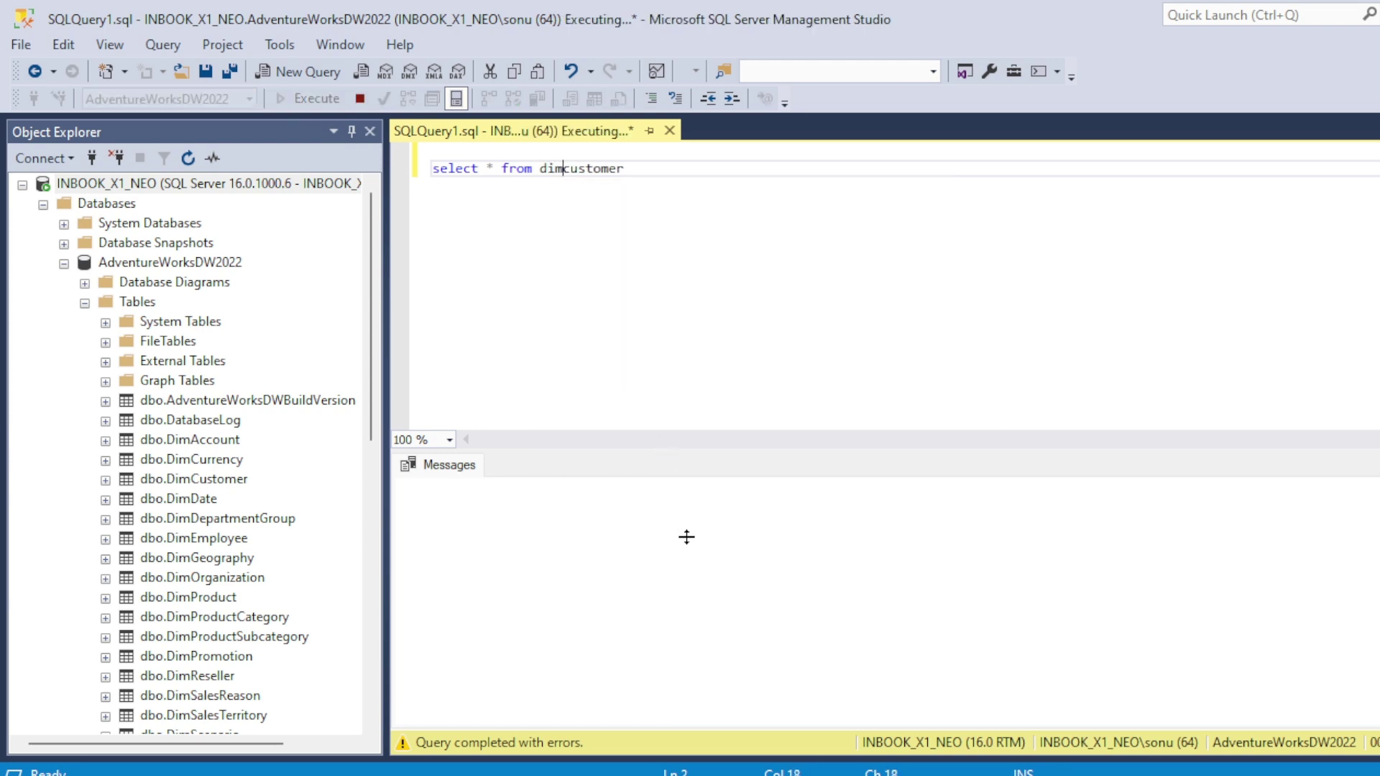
Step: Copy all dimcustomer result rows with column headers
click(695, 598)
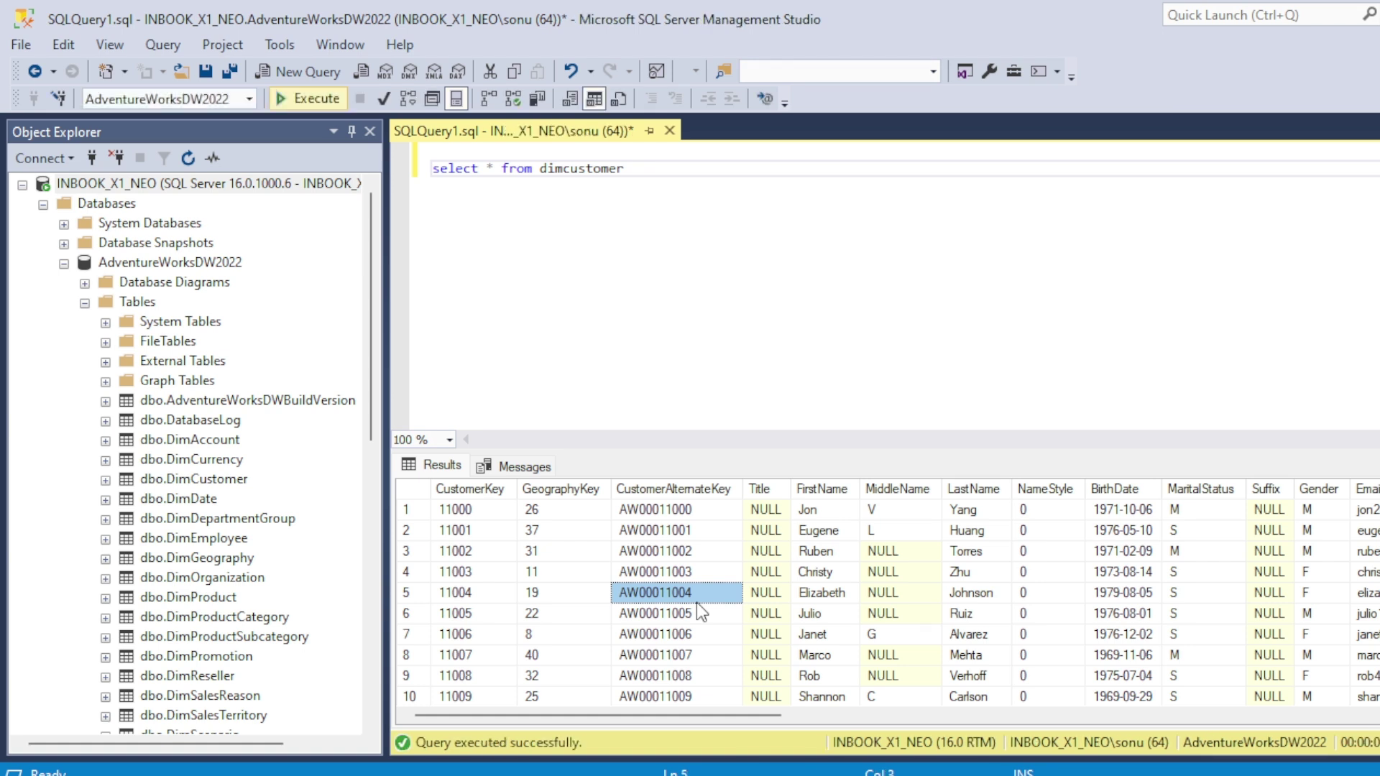
key(ctrl+a)
right_click(696, 602)
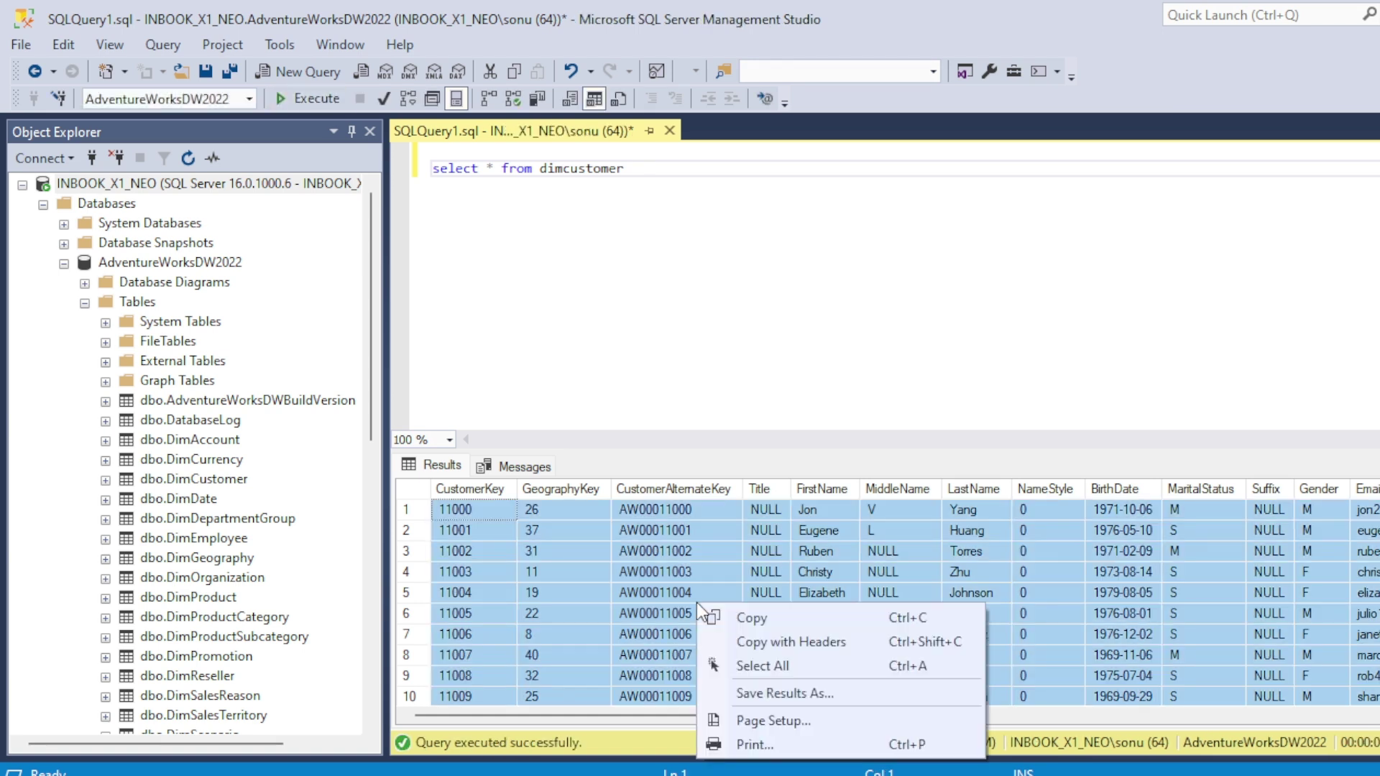
click(786, 642)
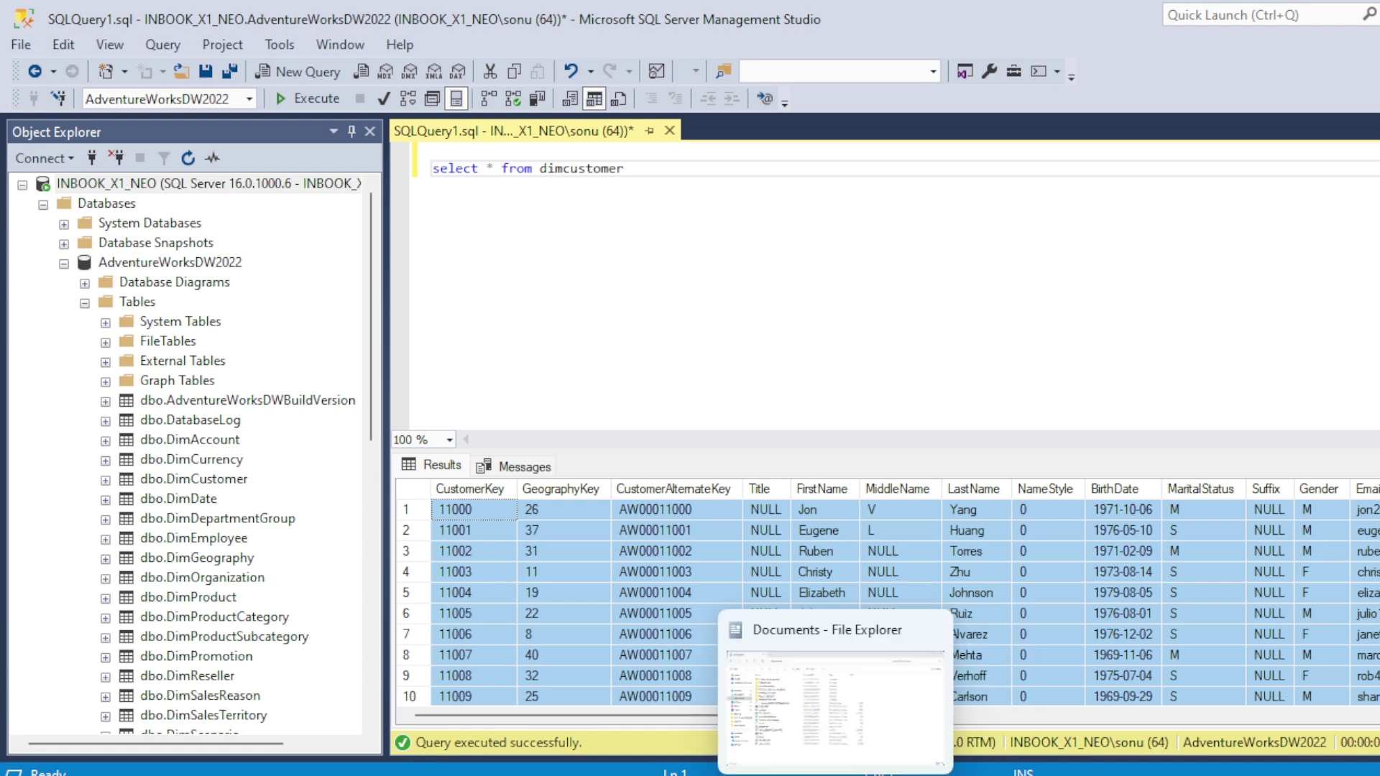
click(818, 713)
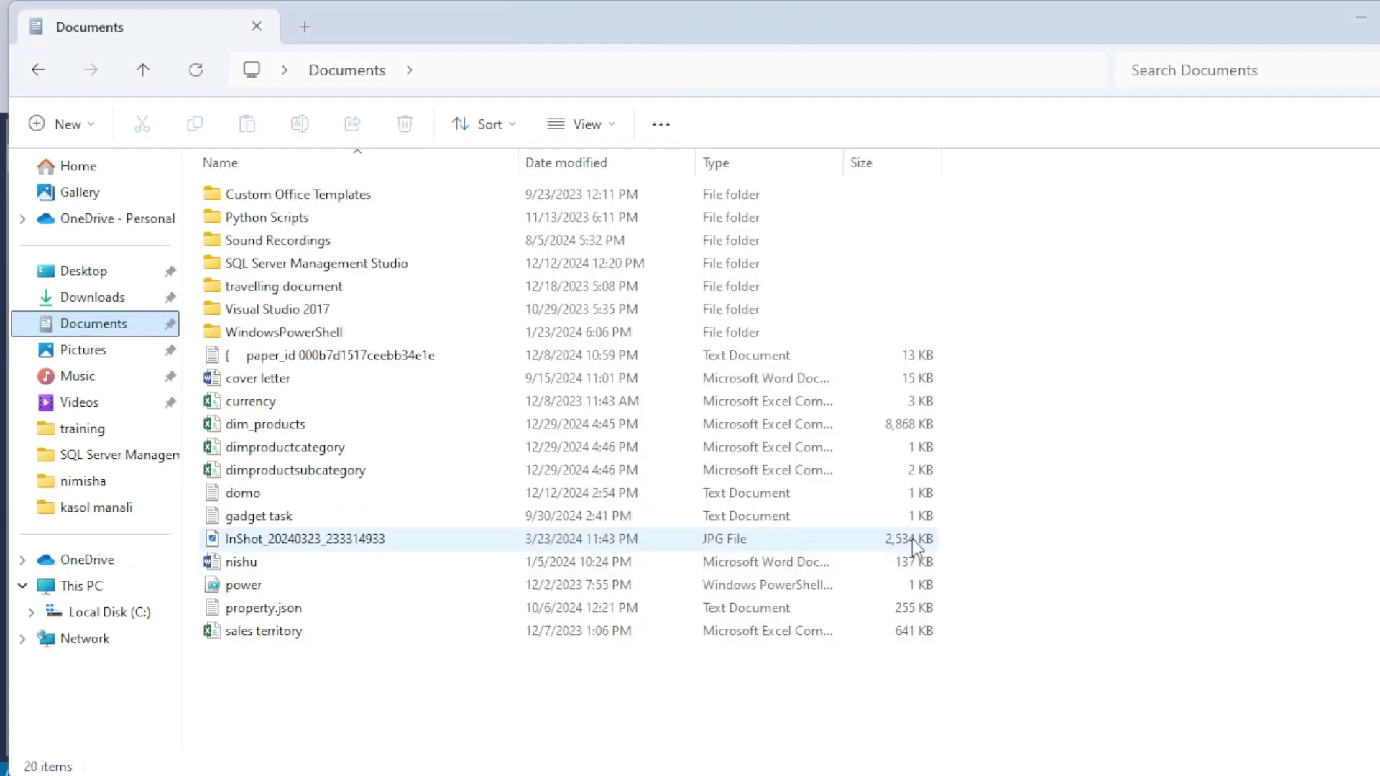
Step: Create a new Microsoft Excel Worksheet in Documents named dimcustomer
right_click(1075, 322)
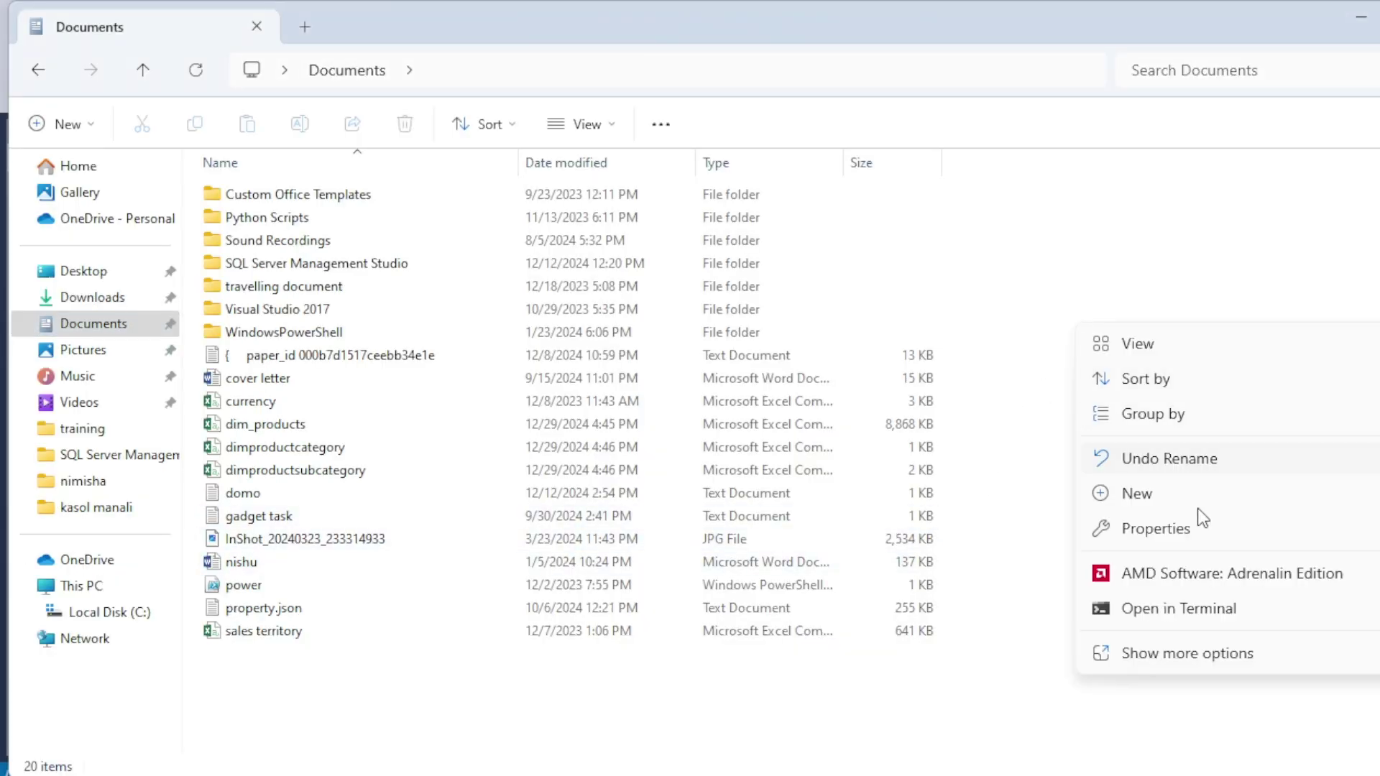
mouse_move(1183, 498)
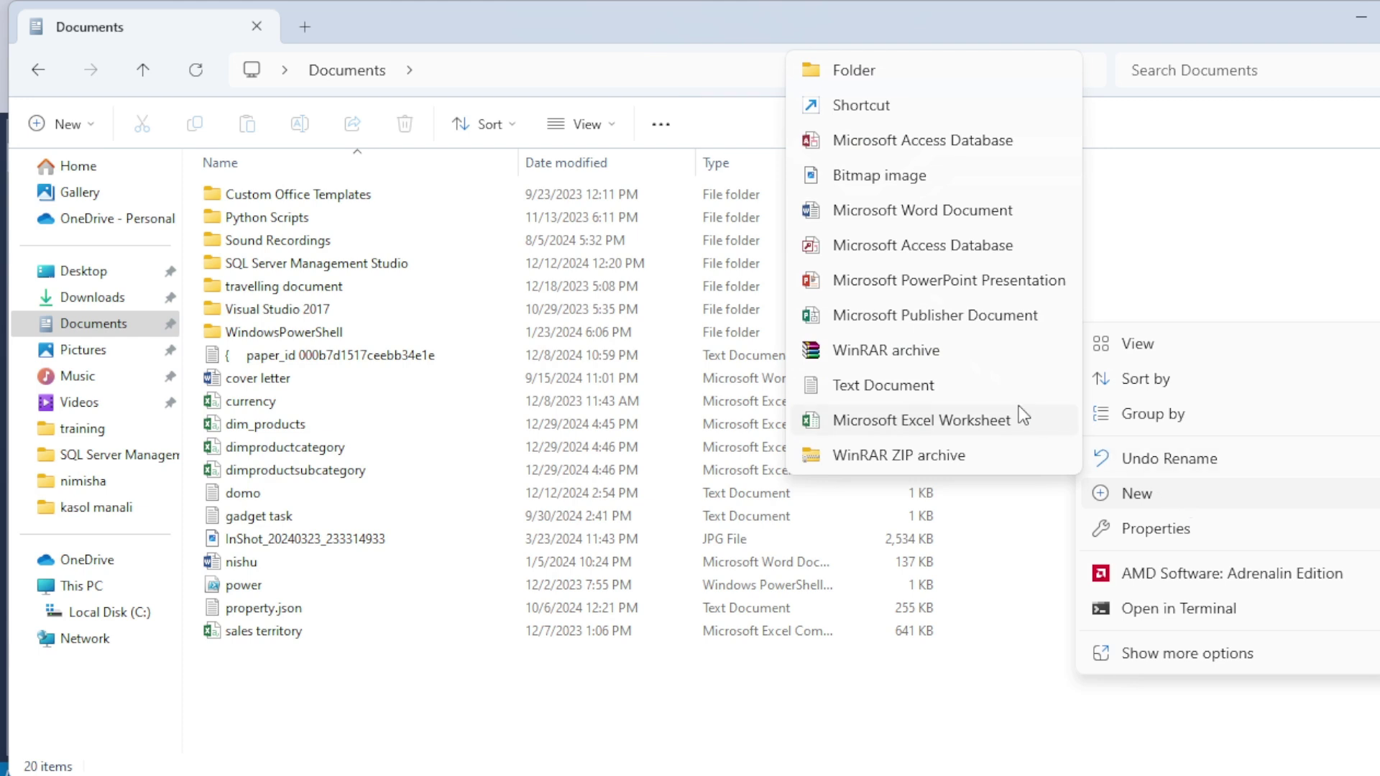
click(947, 429)
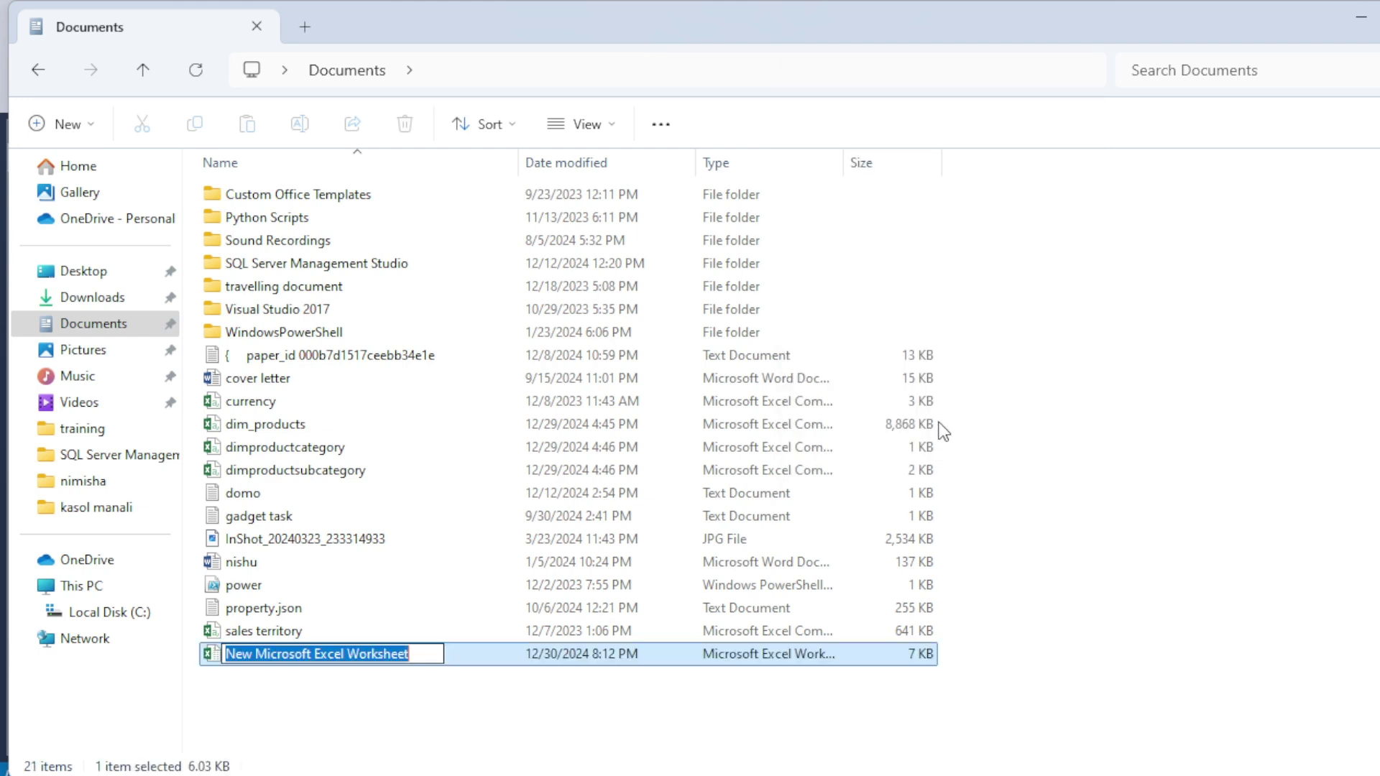
text(dimcum)
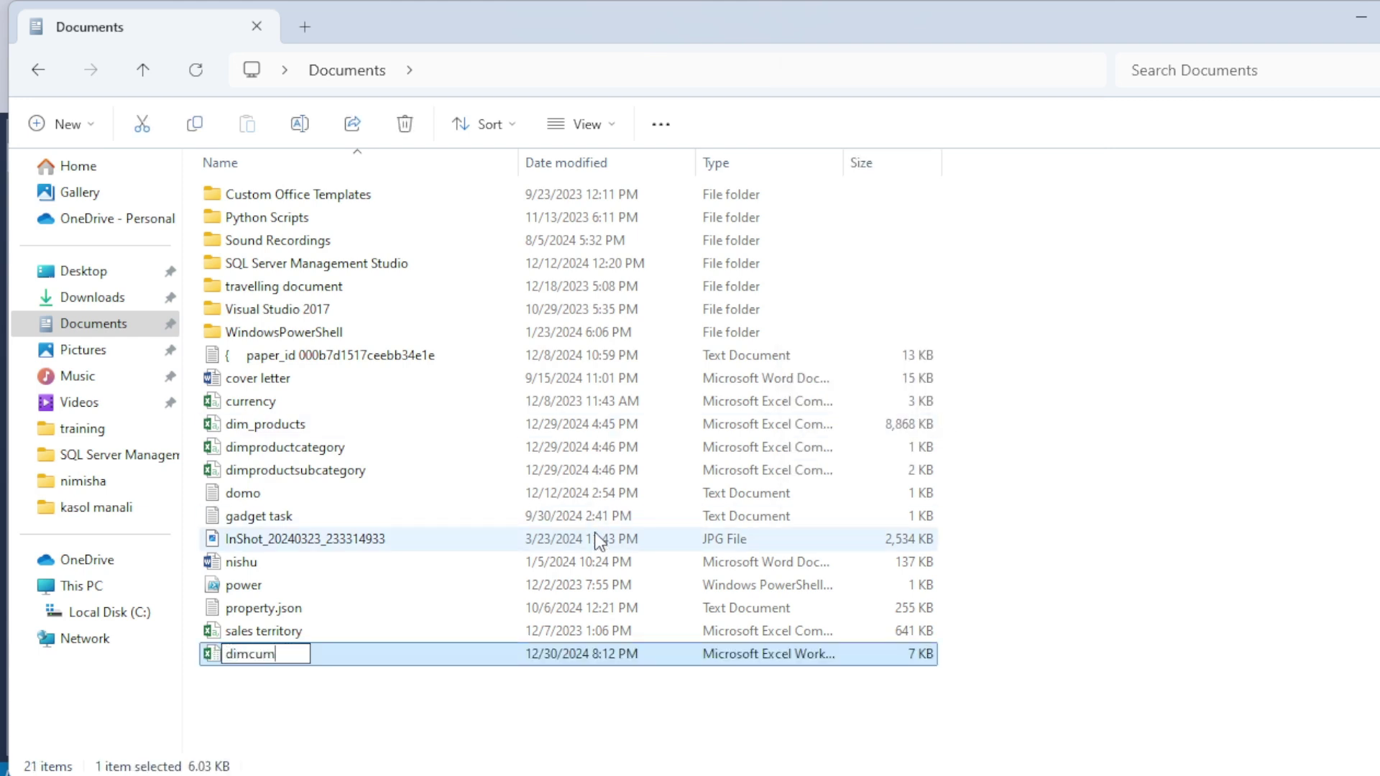
key(BackSpace)
text(stomer)
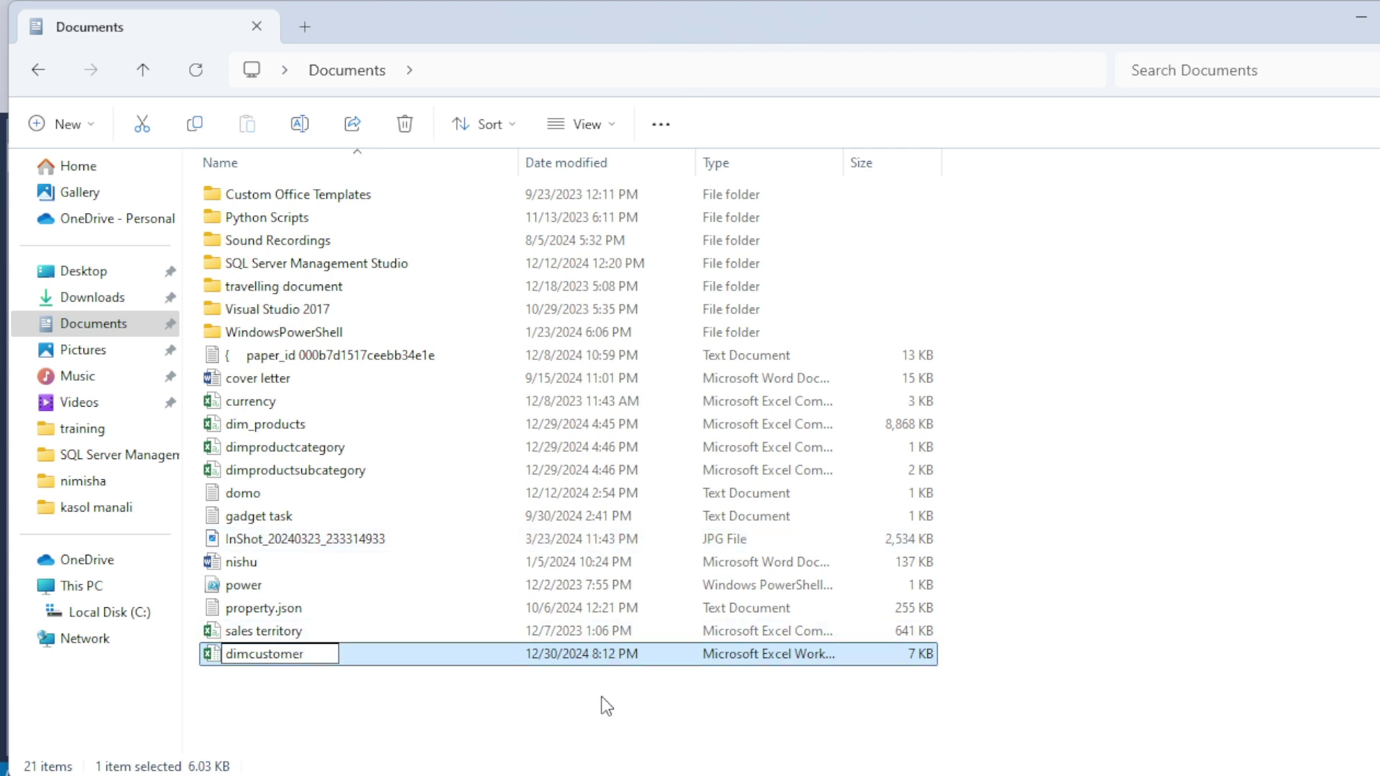
key(Return)
Step: Open the dimcustomer workbook, save it with the customer rows, and close Excel
double_click(267, 658)
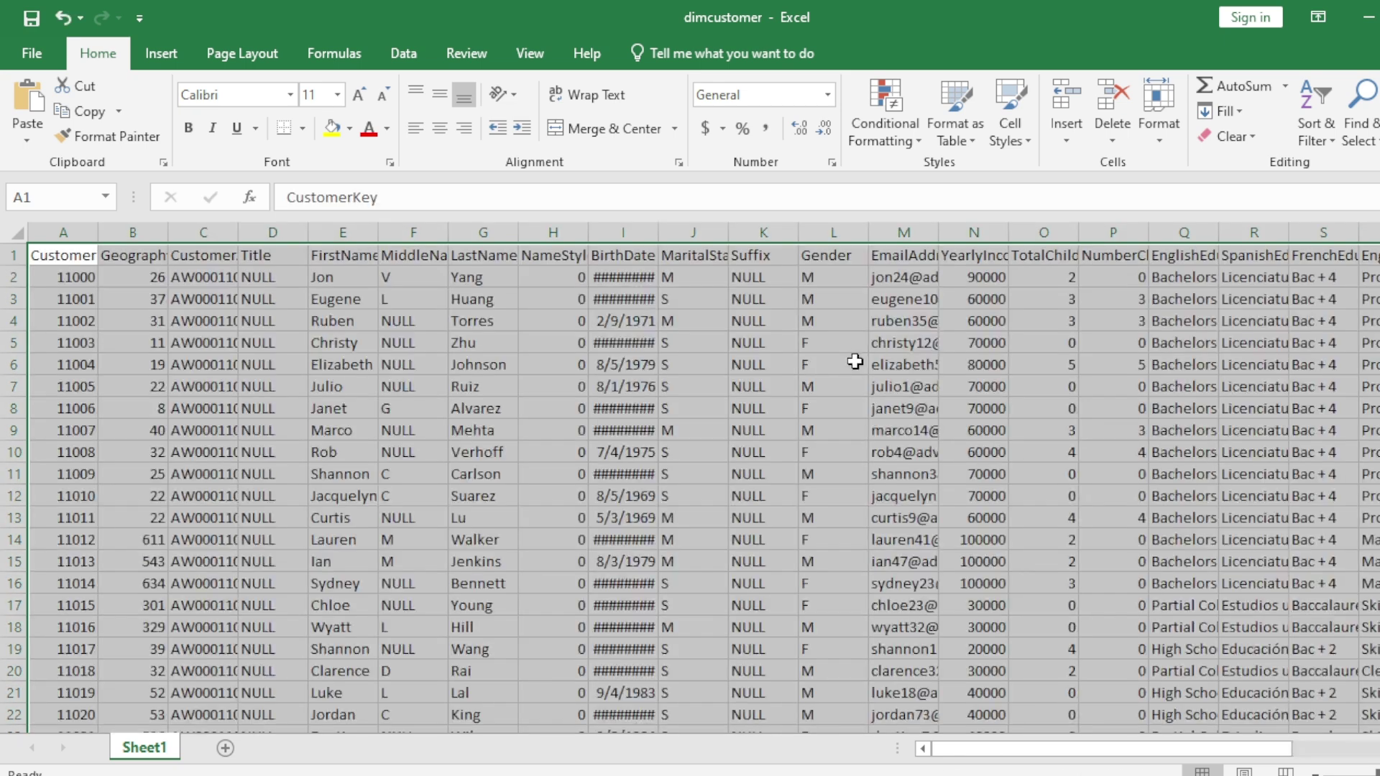
click(865, 364)
key(ctrl+s)
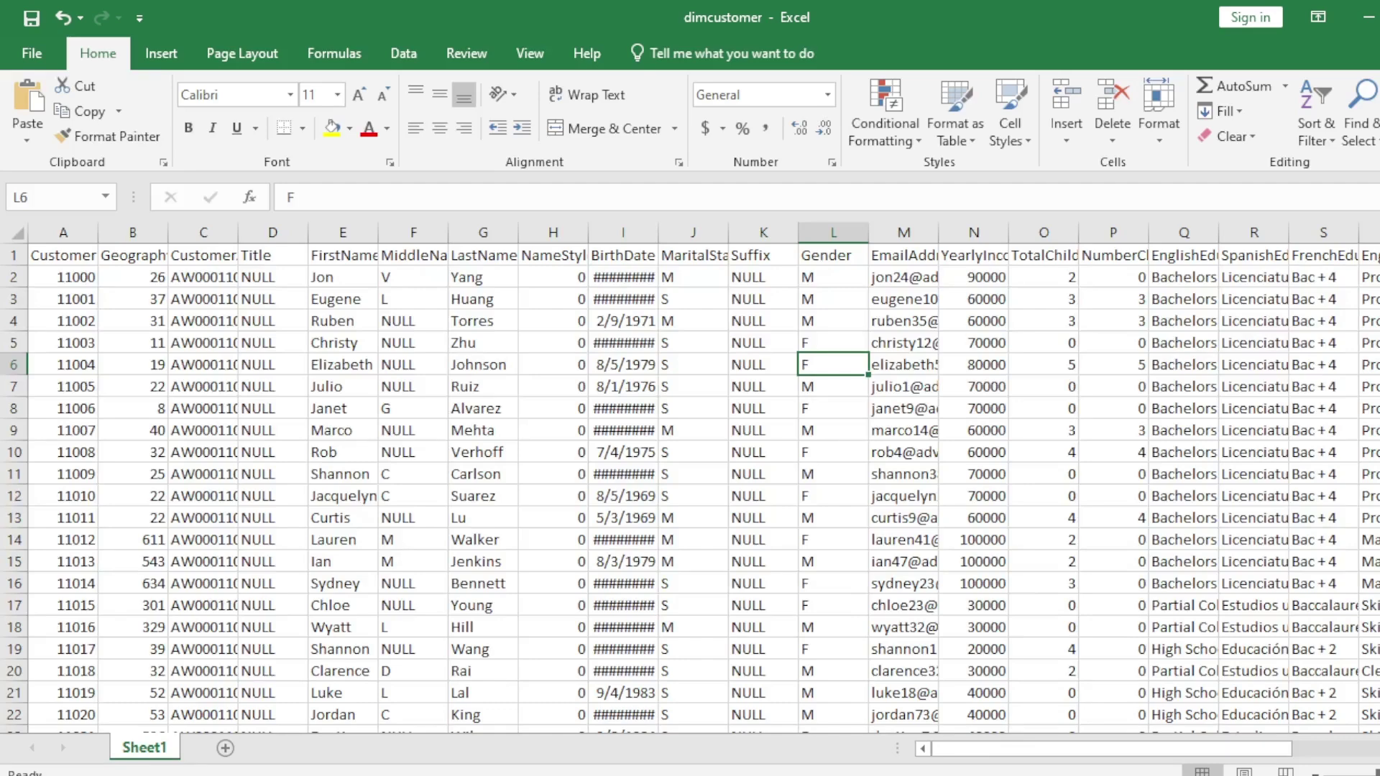
click(1379, 17)
Step: Check the Domo Workbench FactSales upload log showing 60,398 rows processed
mouse_move(1028, 775)
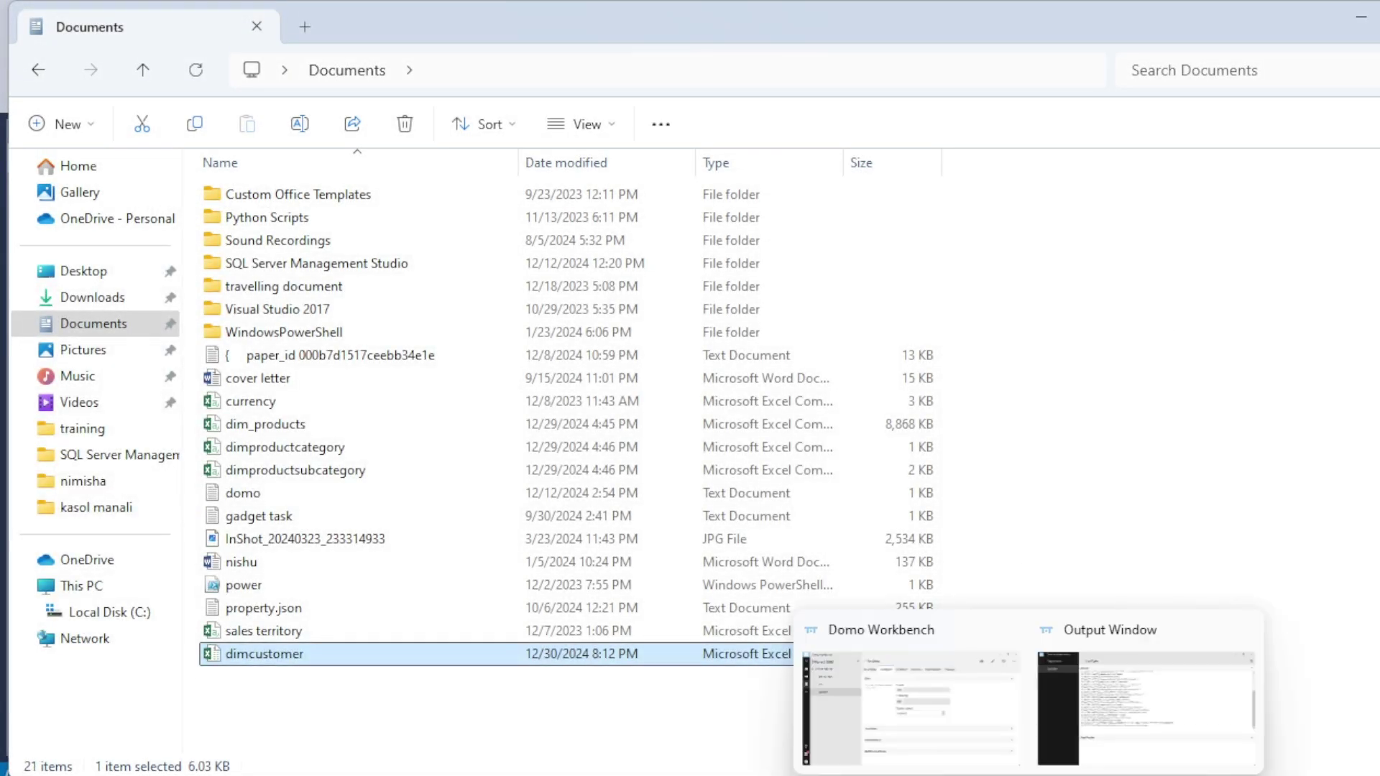
click(1083, 729)
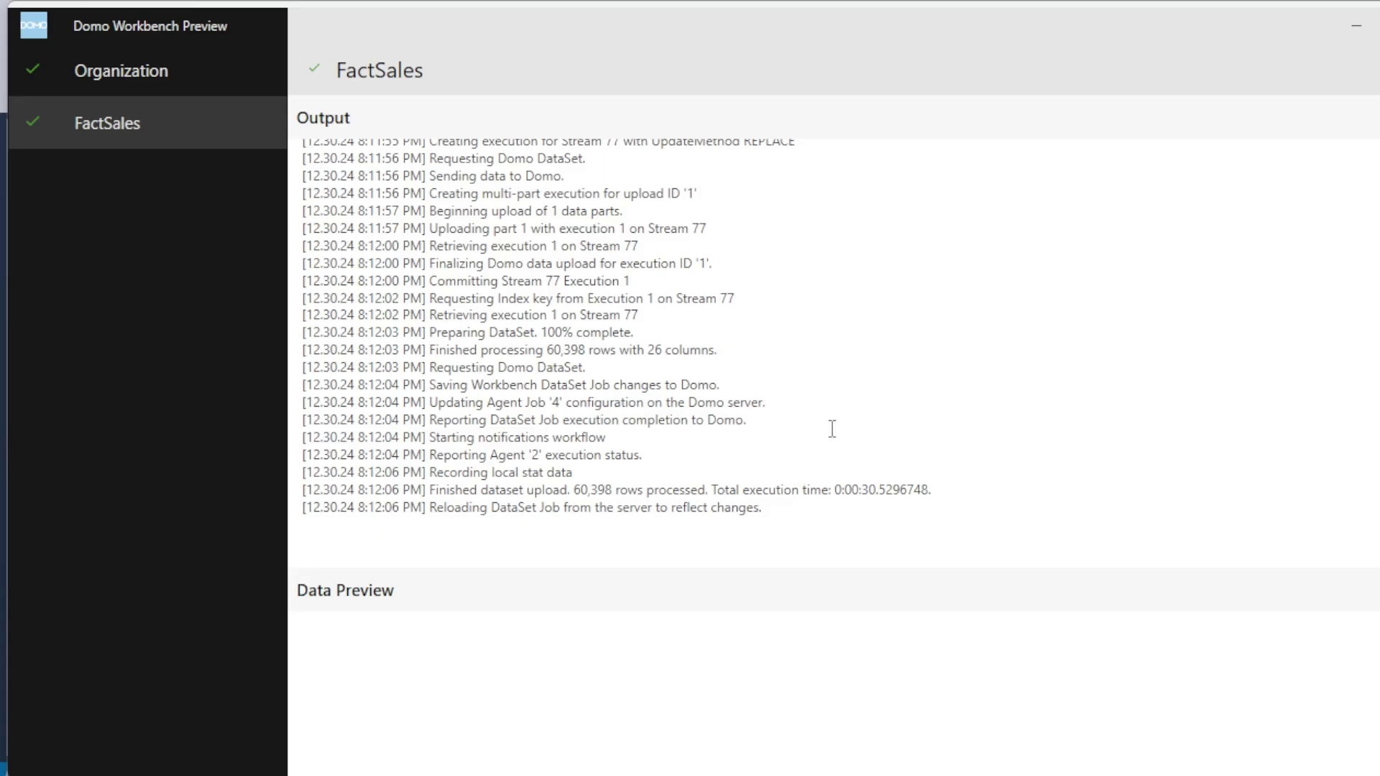
scroll(755, 384, up, 4)
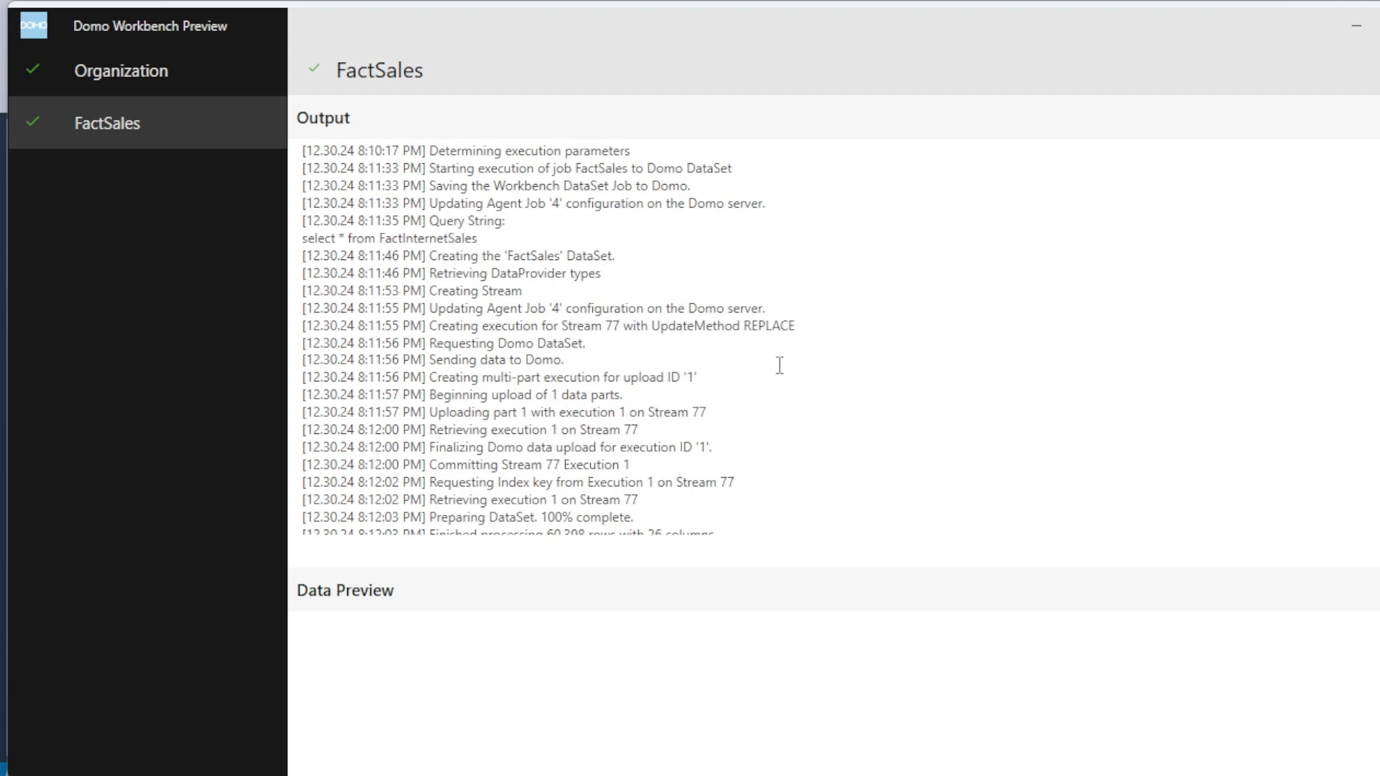
mouse_move(787, 775)
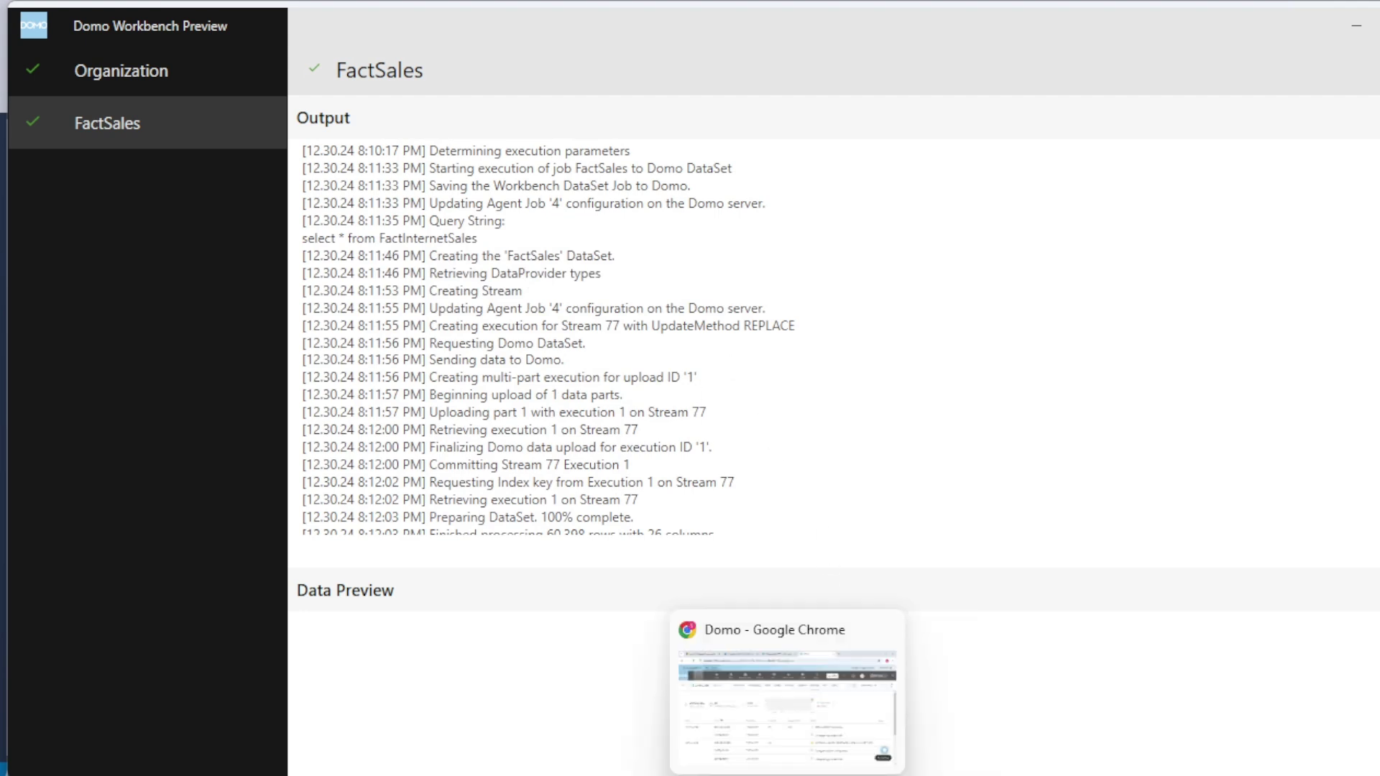
click(752, 723)
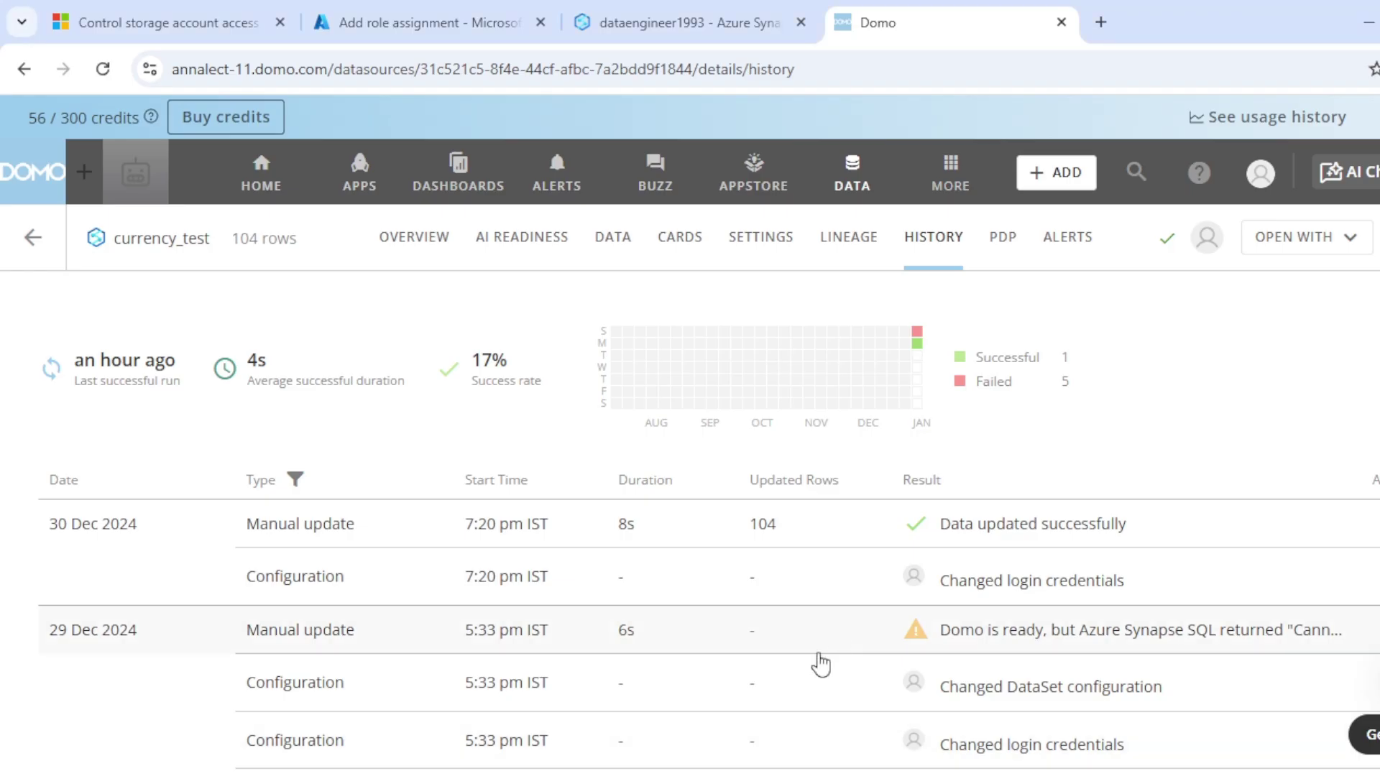
Step: Search Domo's DataSets for 'fac' to find the FactSales dataset with 60.4K rows
click(839, 183)
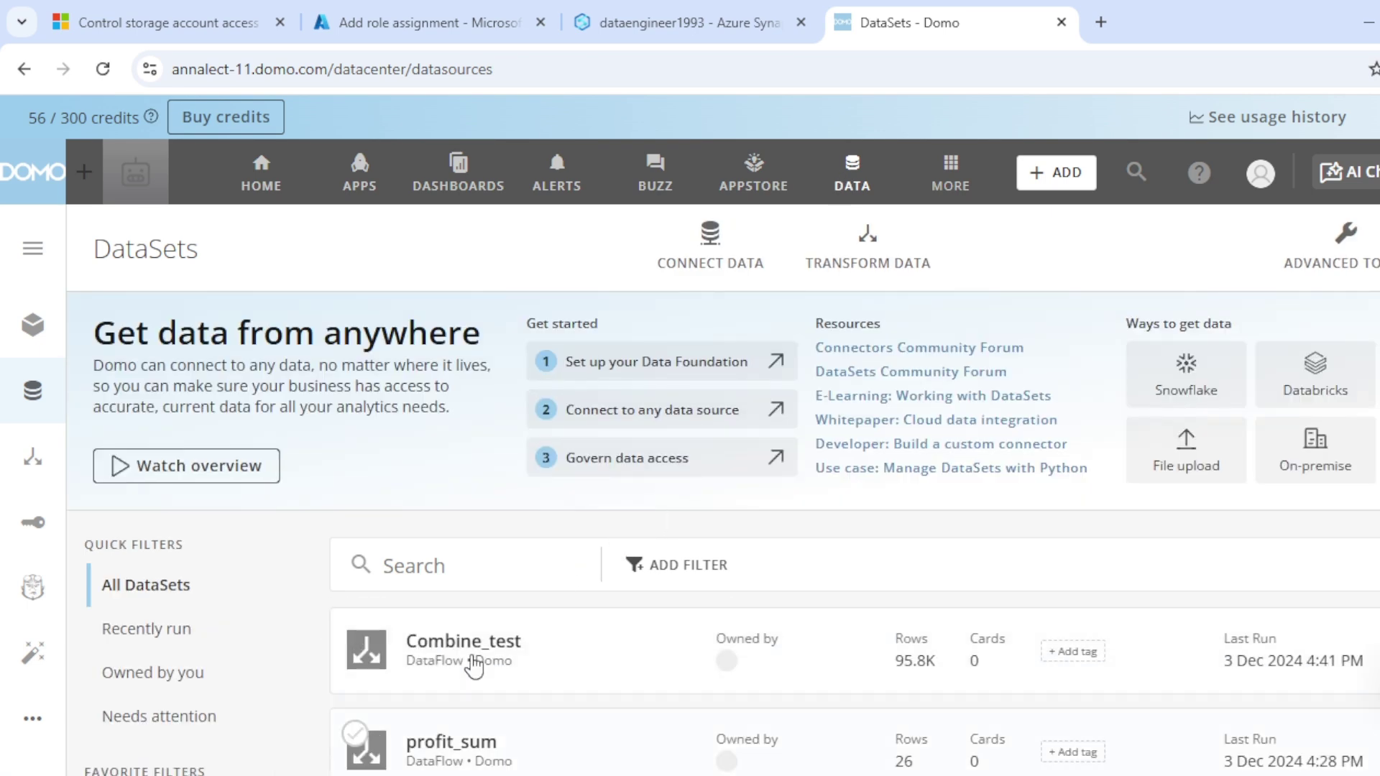
click(426, 560)
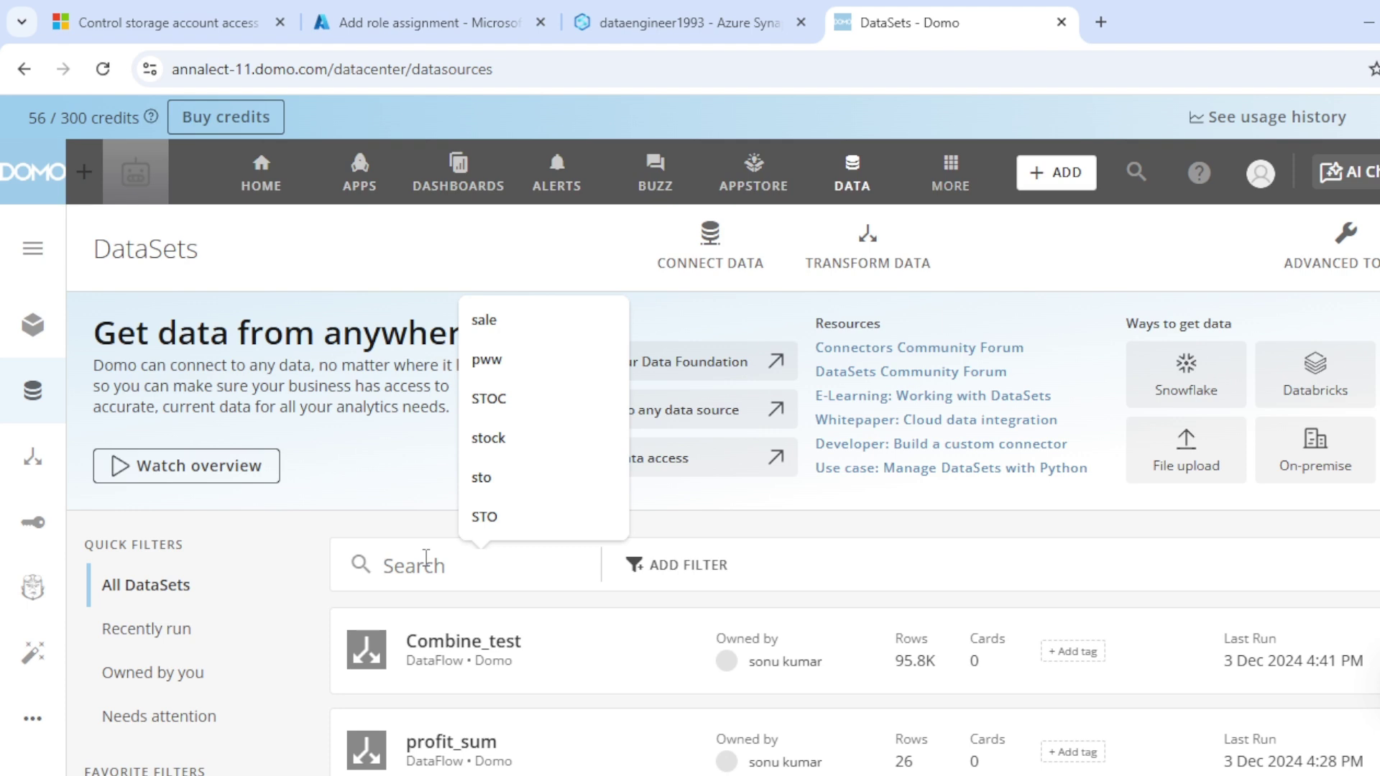
text(fact)
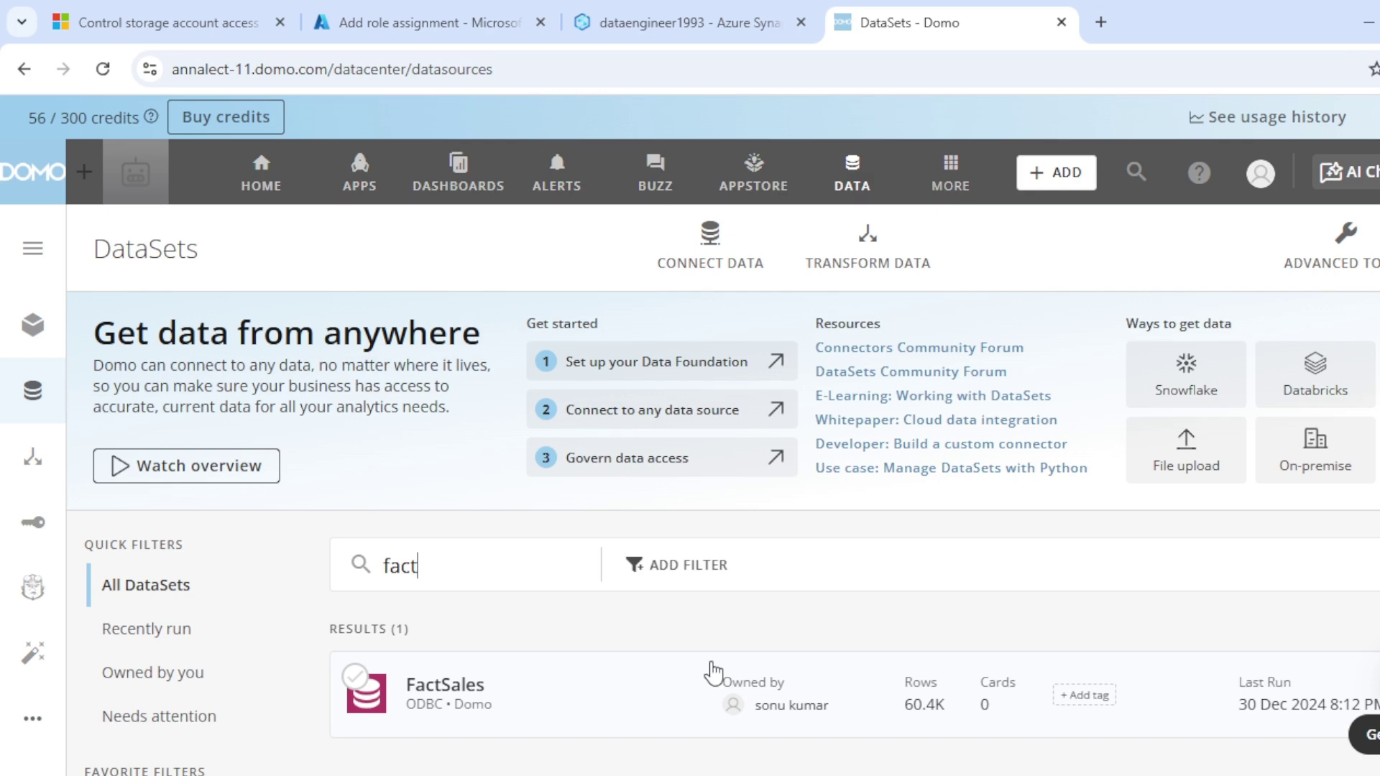
mouse_move(1076, 775)
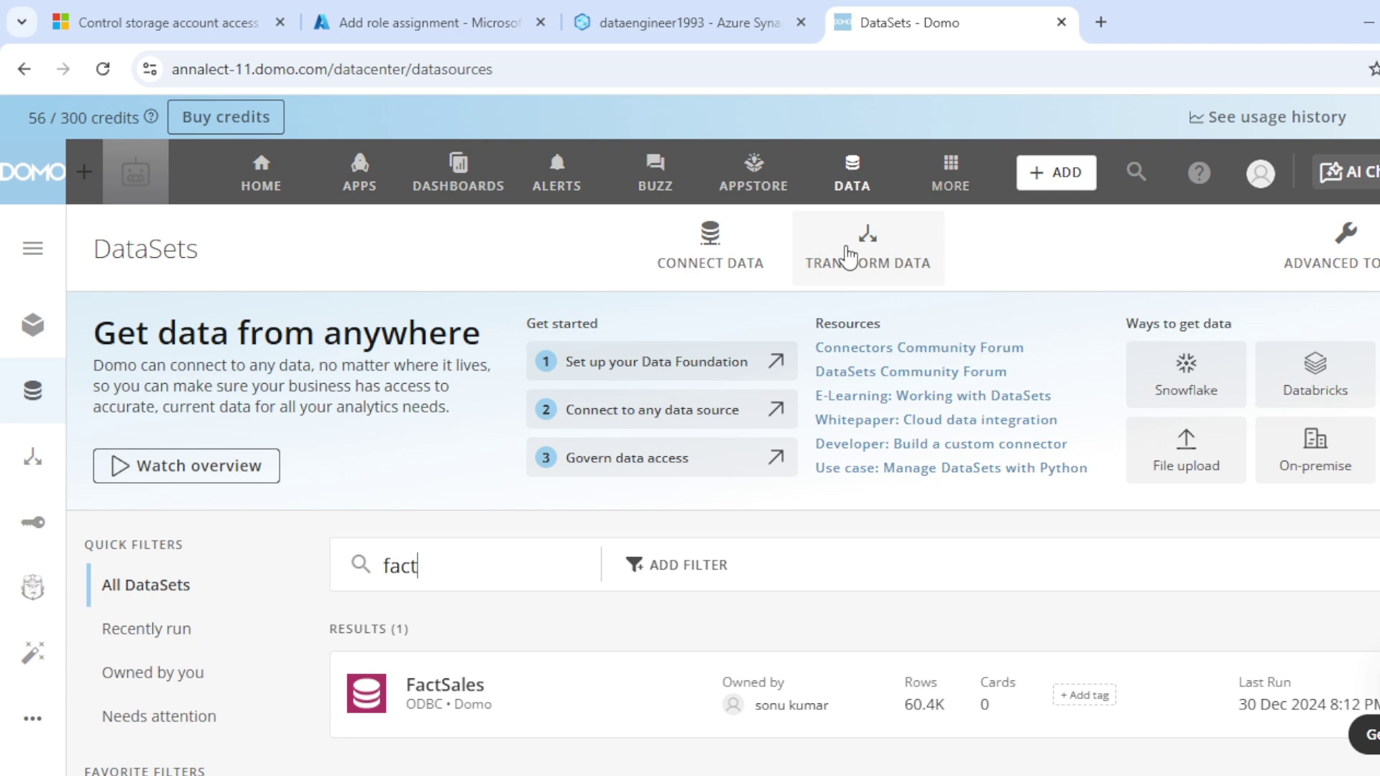
click(855, 191)
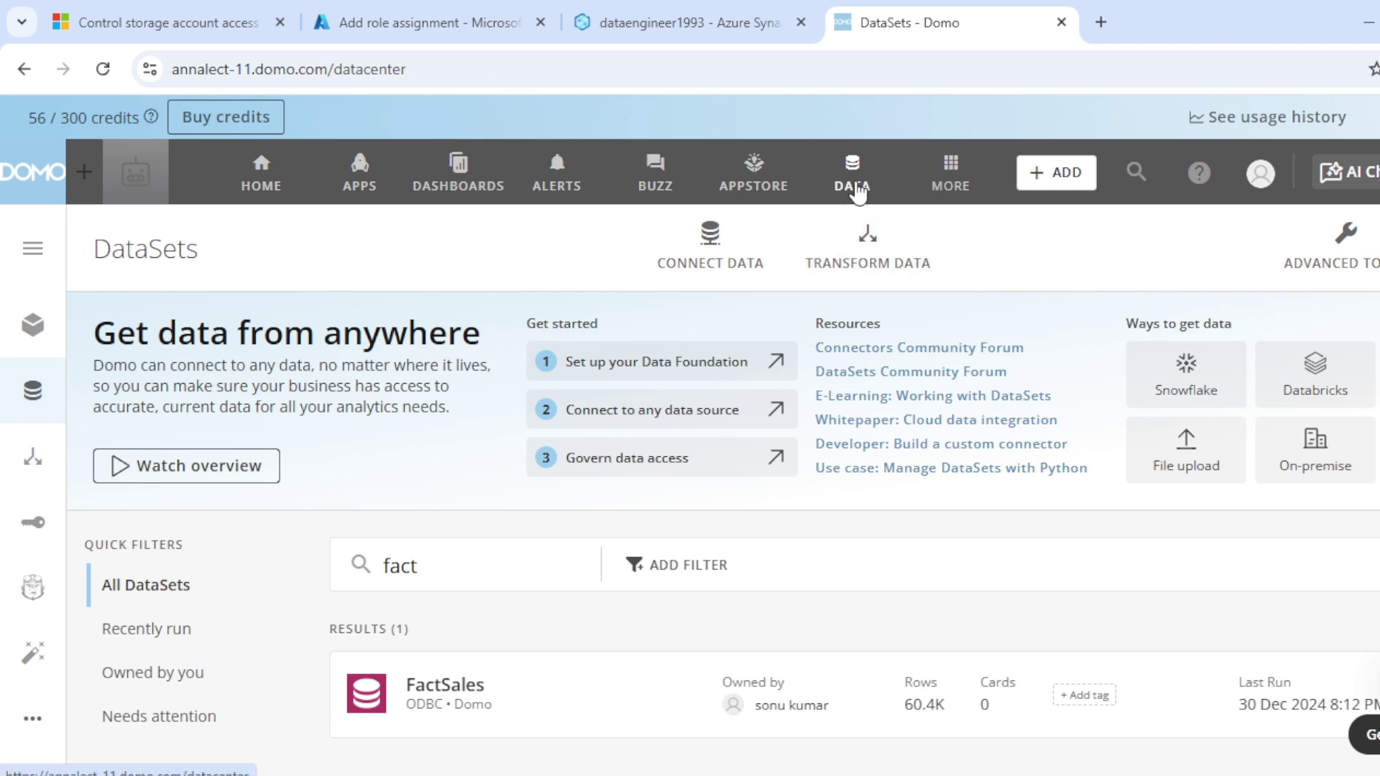
Step: Upload dimcustomer.xlsx from Documents as a spreadsheet, previewing 19K rows by 29 columns
click(729, 268)
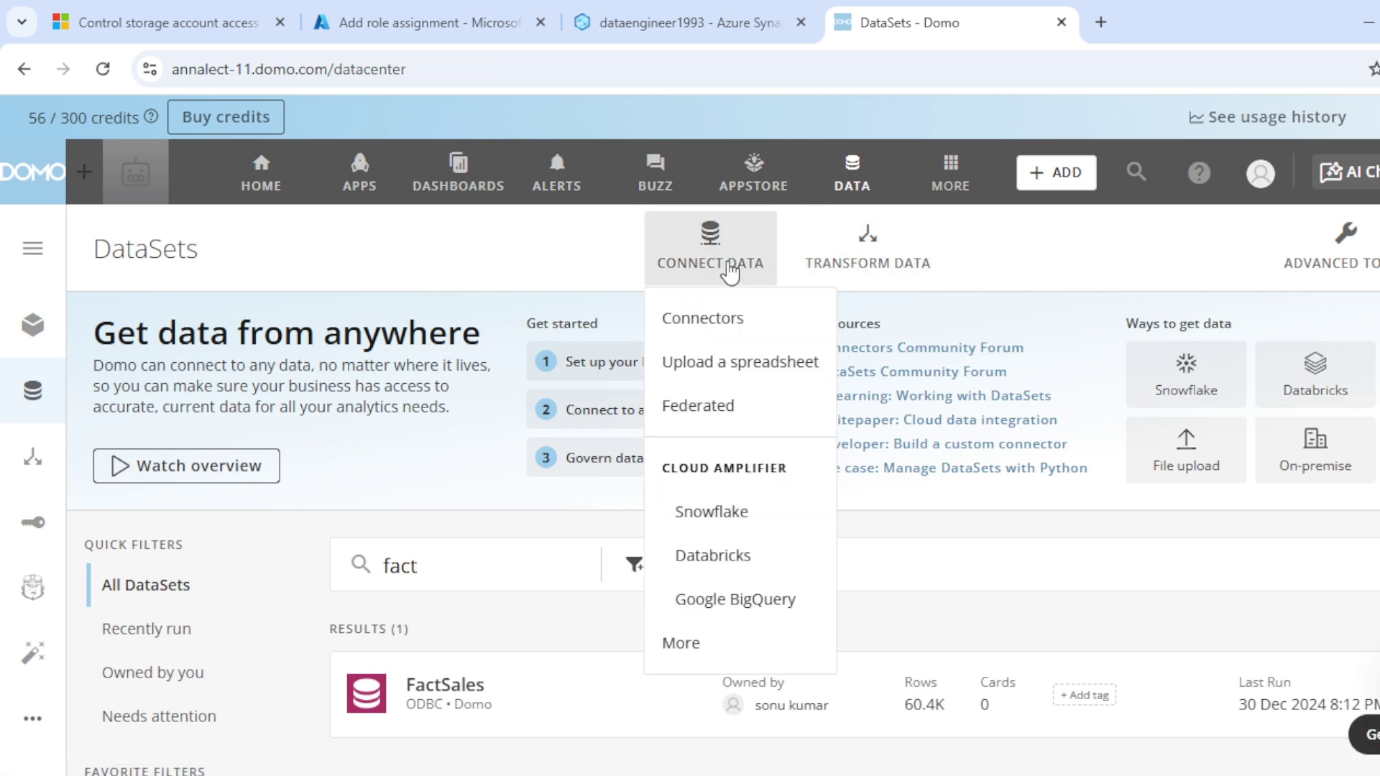
click(719, 362)
text(azure data lake)
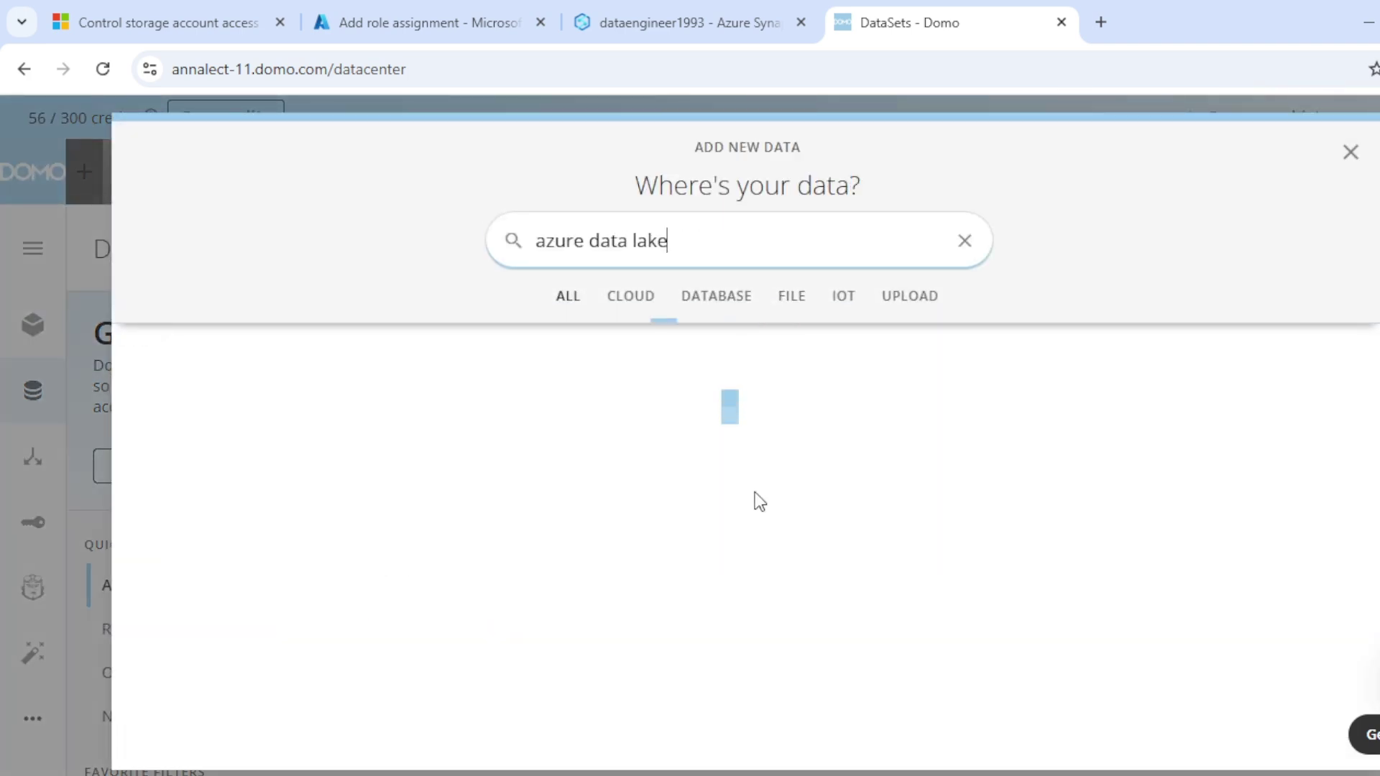
click(786, 301)
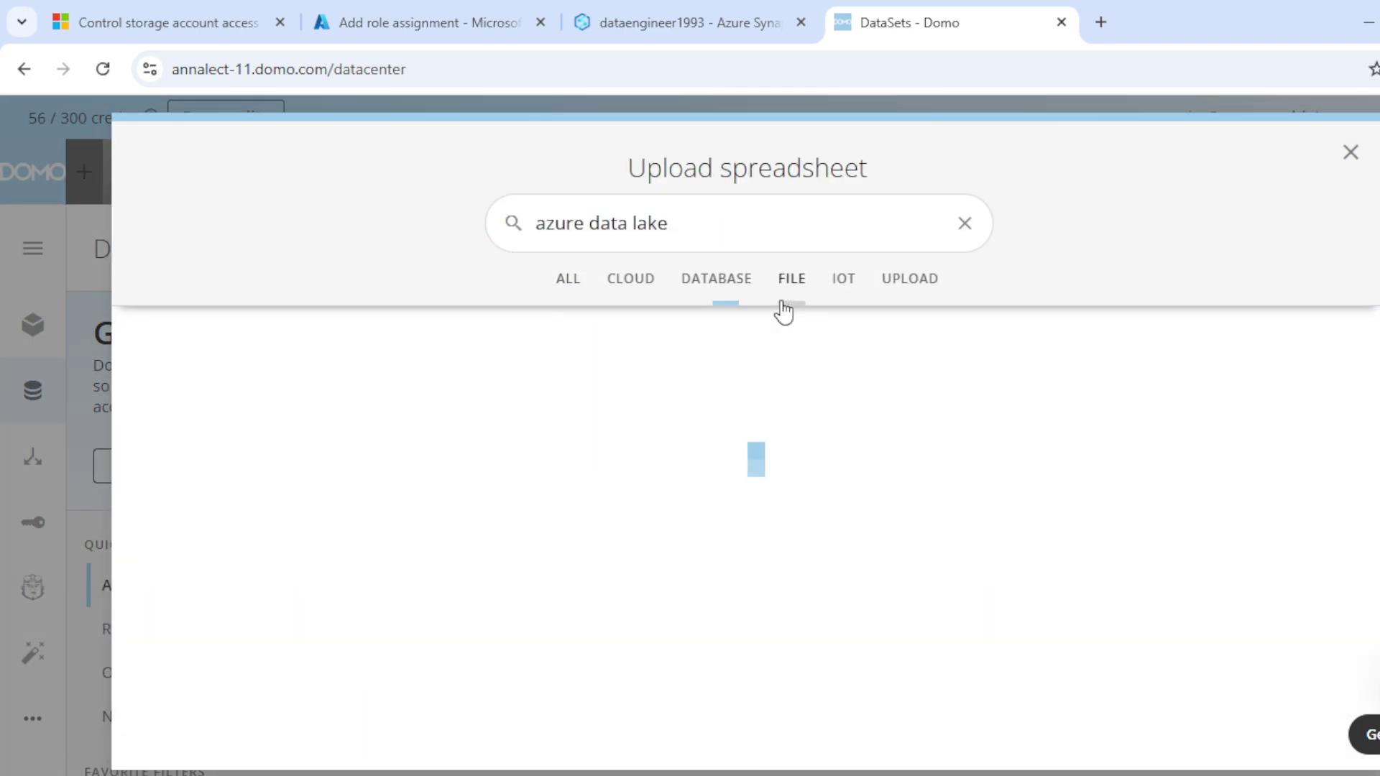
click(723, 497)
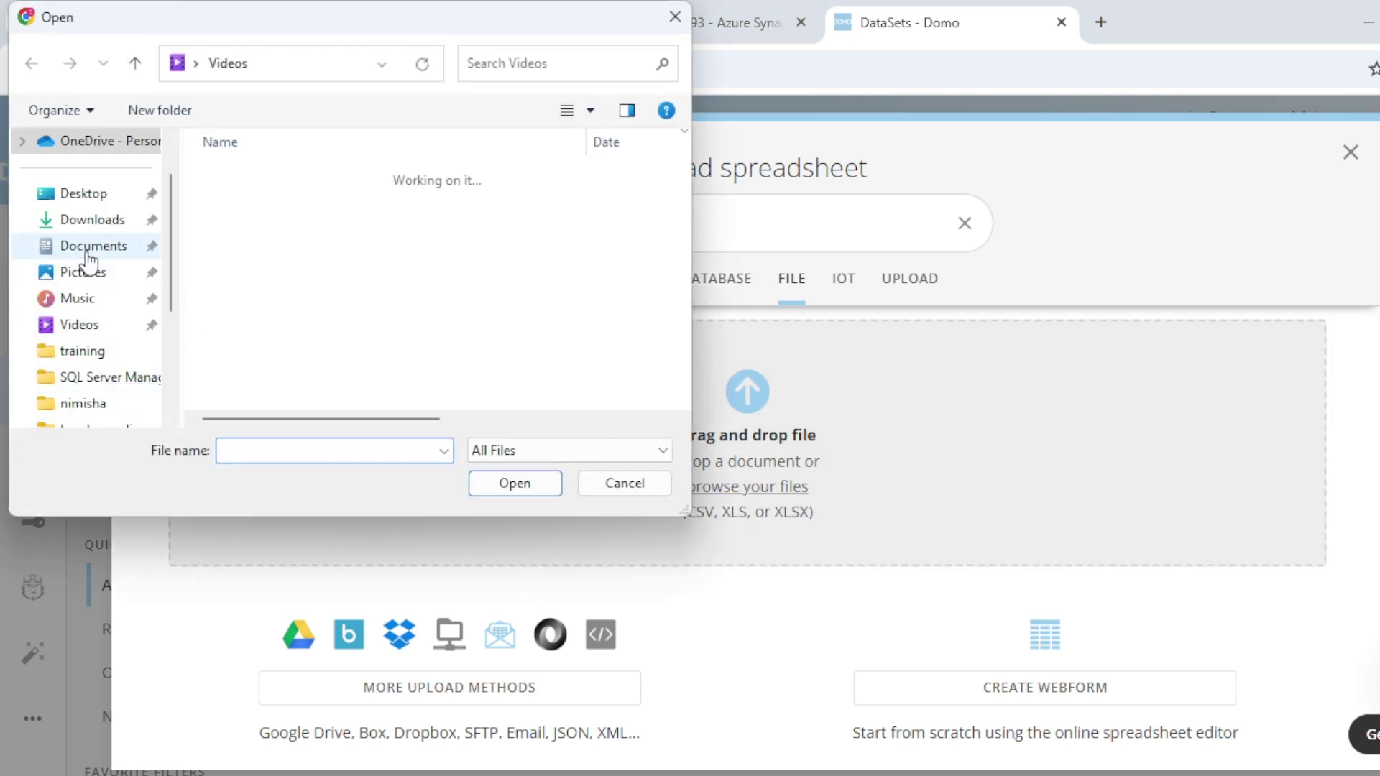
click(87, 251)
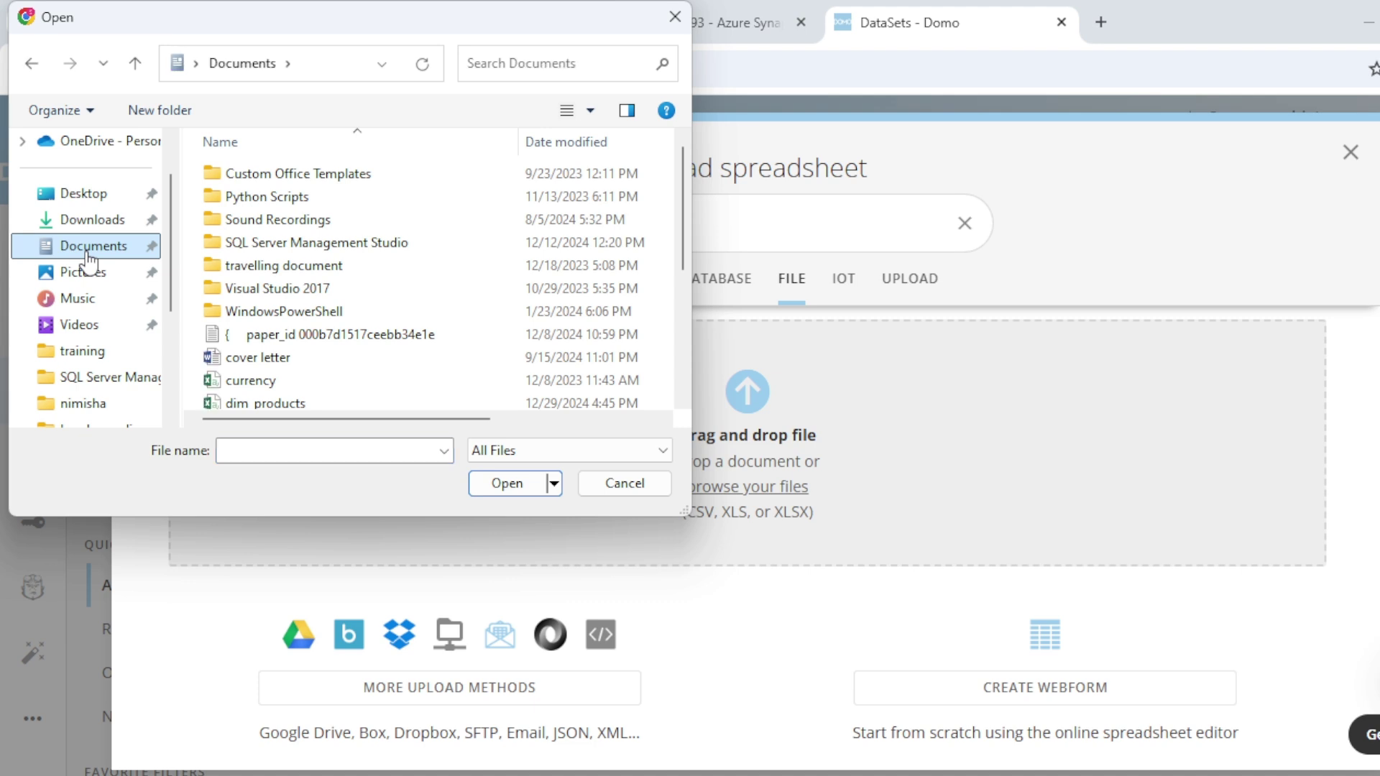
scroll(309, 288, down, 3)
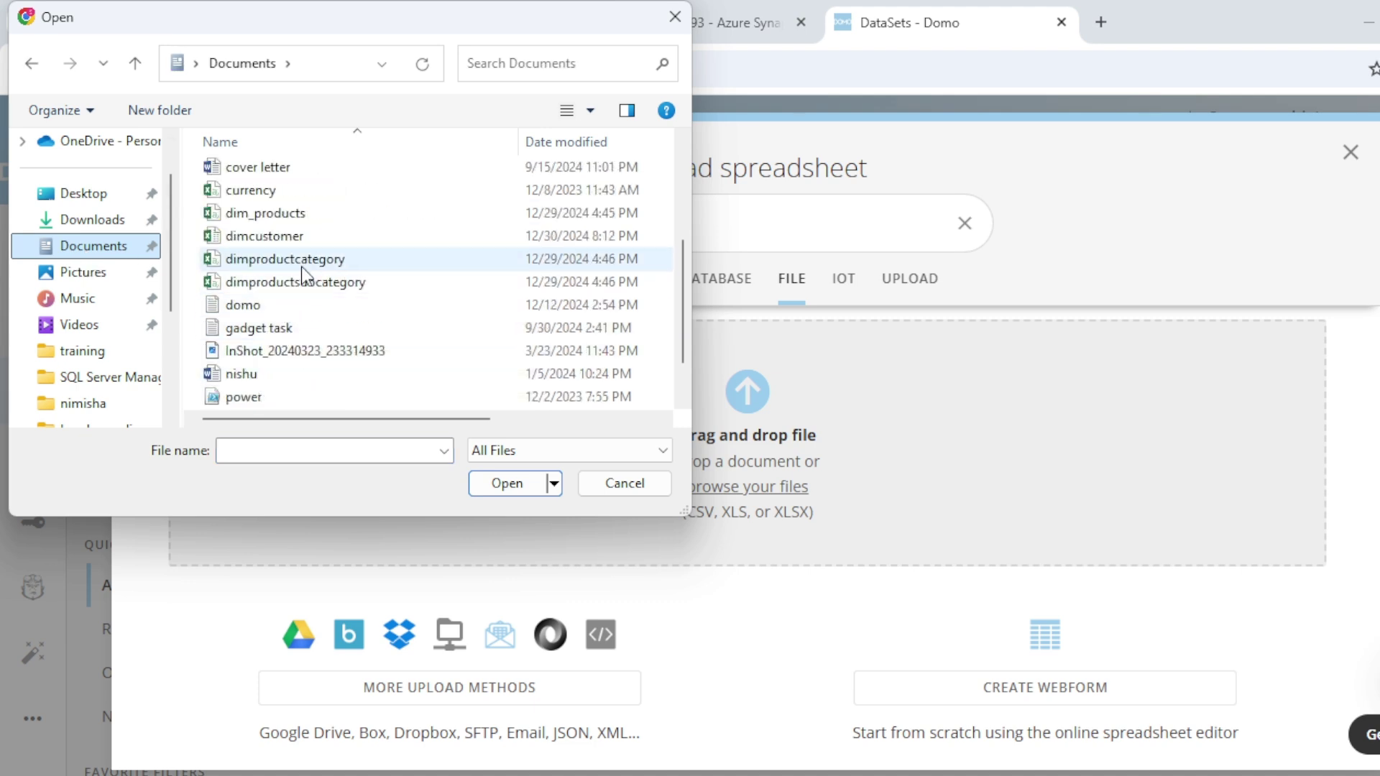
click(287, 235)
click(501, 485)
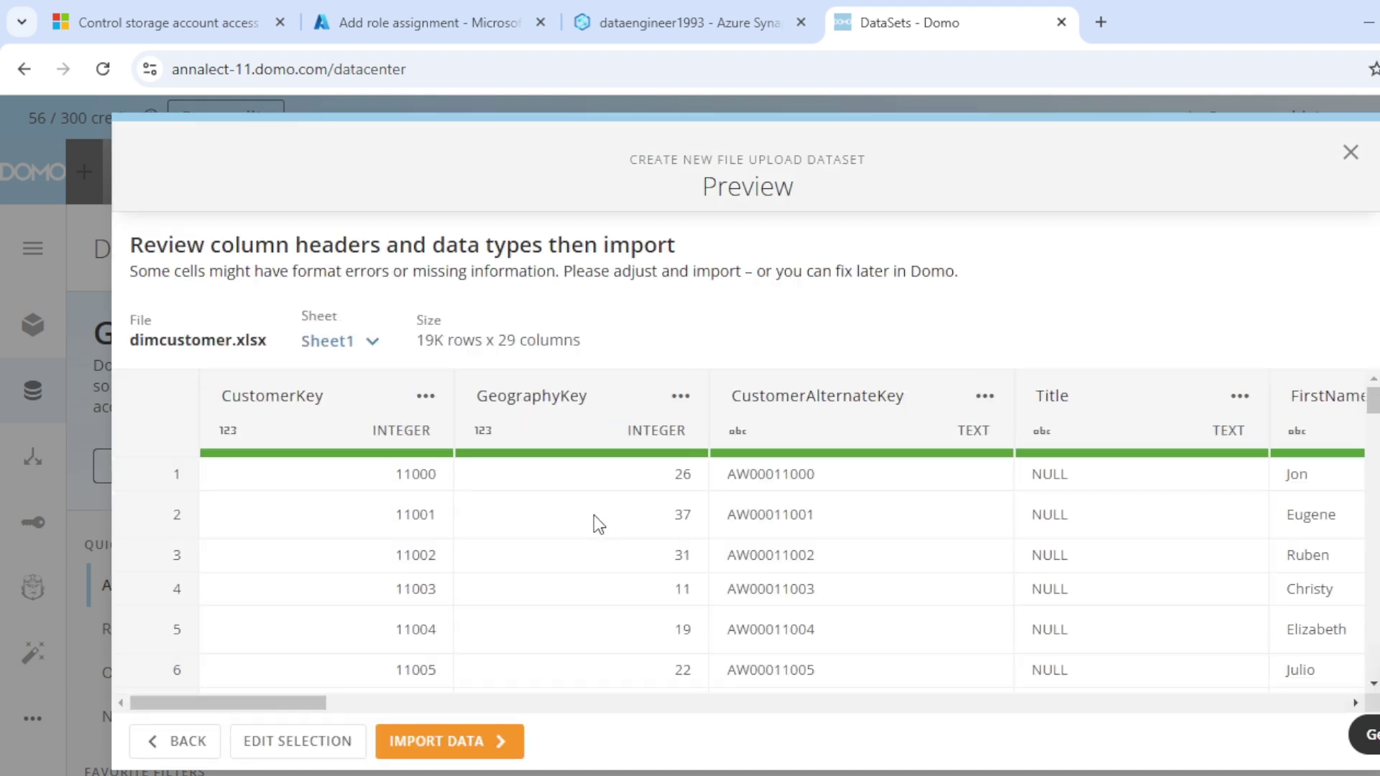
Step: Import the previewed data, name the dataset dimcustomer, and save and run it
scroll(593, 515, down, 3)
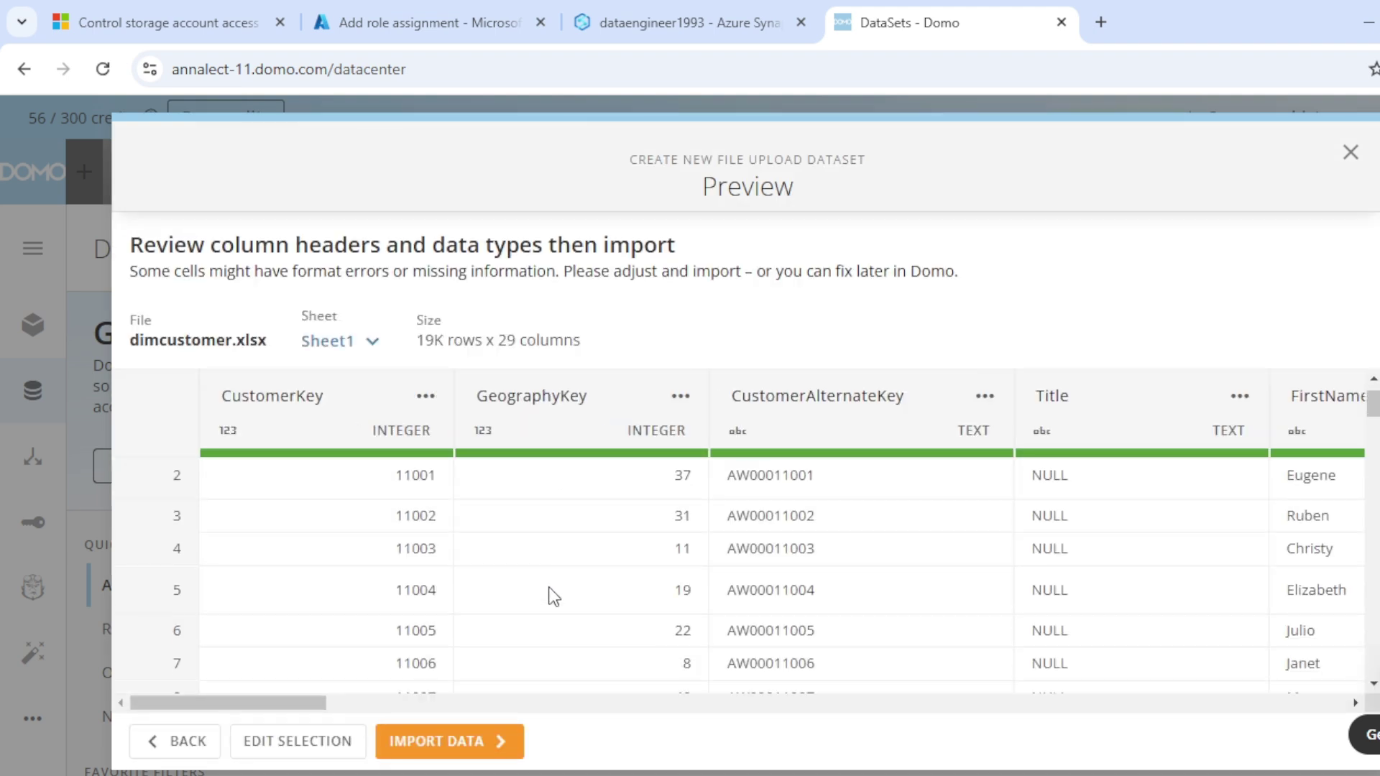
click(463, 728)
click(355, 307)
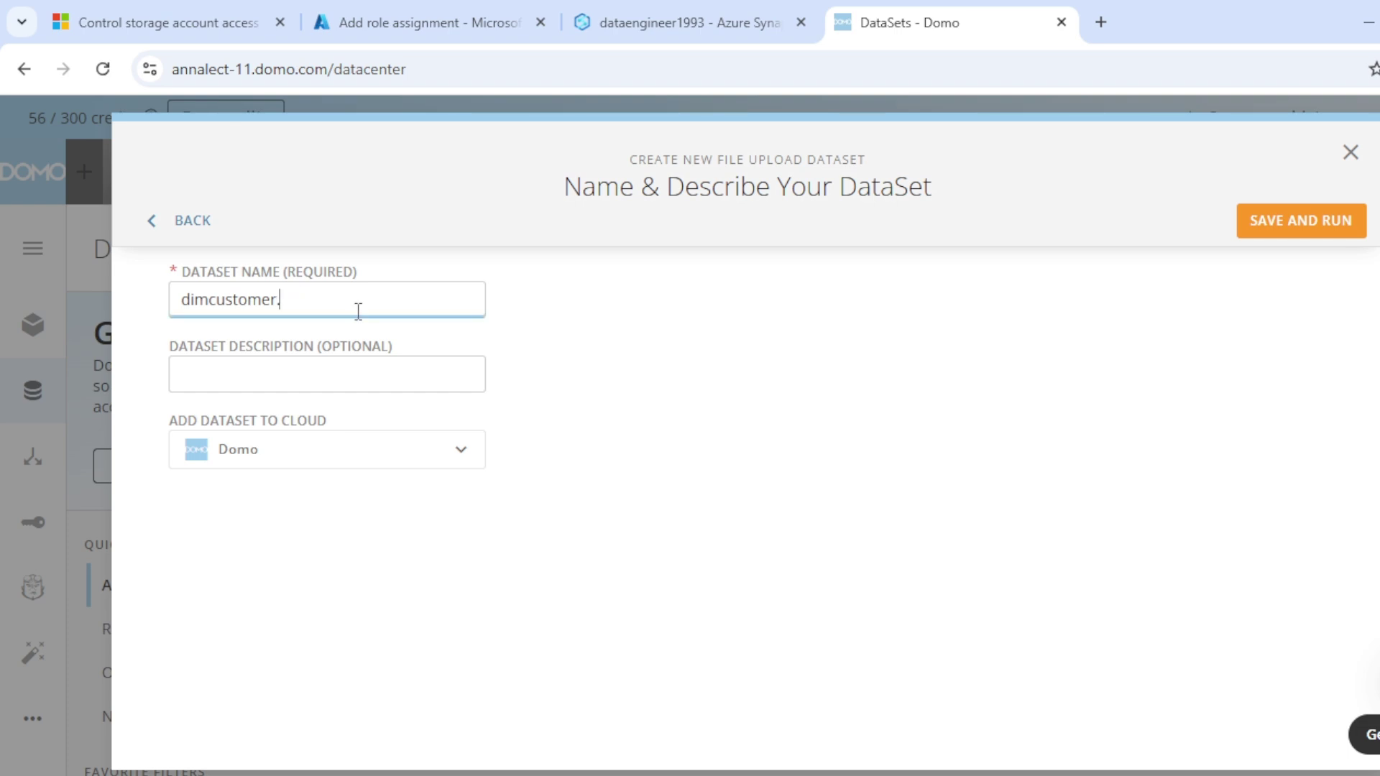
click(1284, 231)
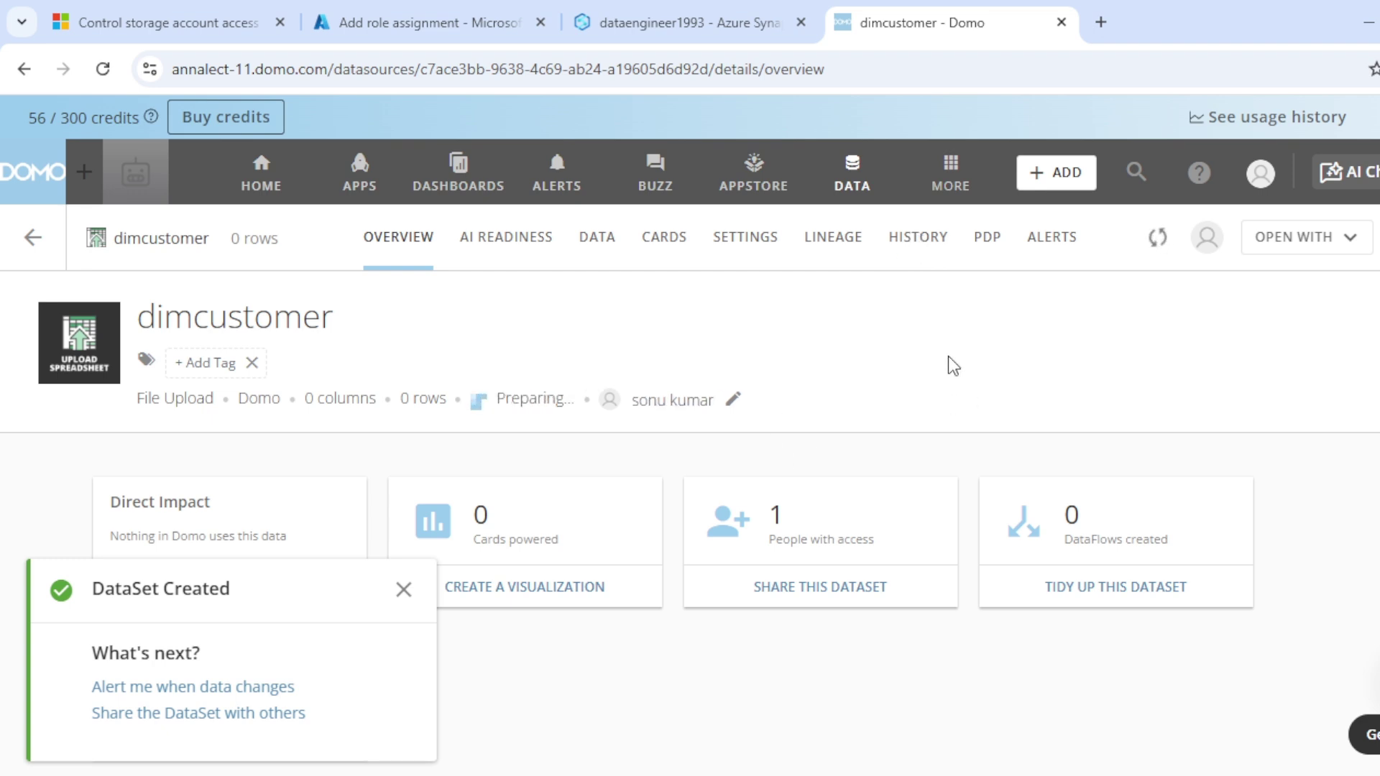
Step: Confirm dimcustomer's run history shows 18,484 rows and view its data table
click(904, 239)
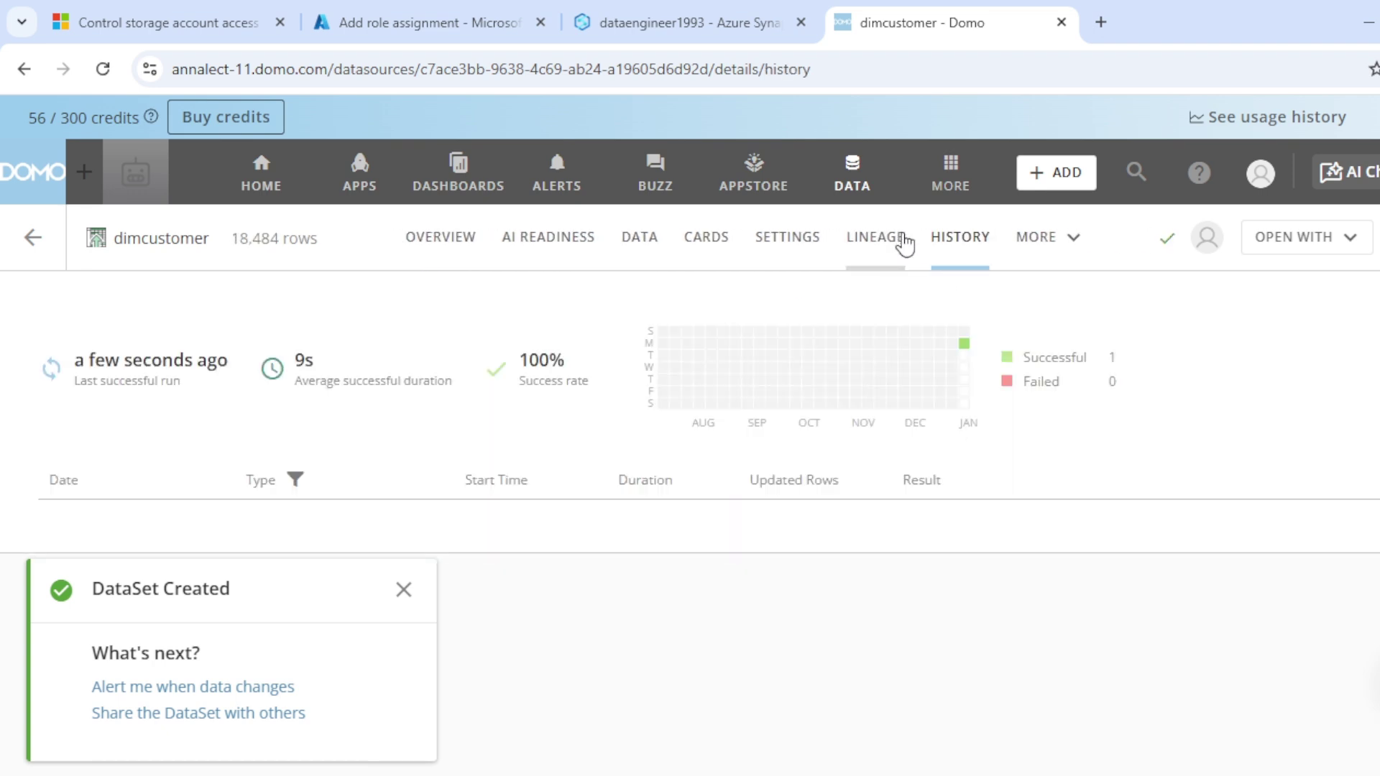
click(404, 590)
click(637, 241)
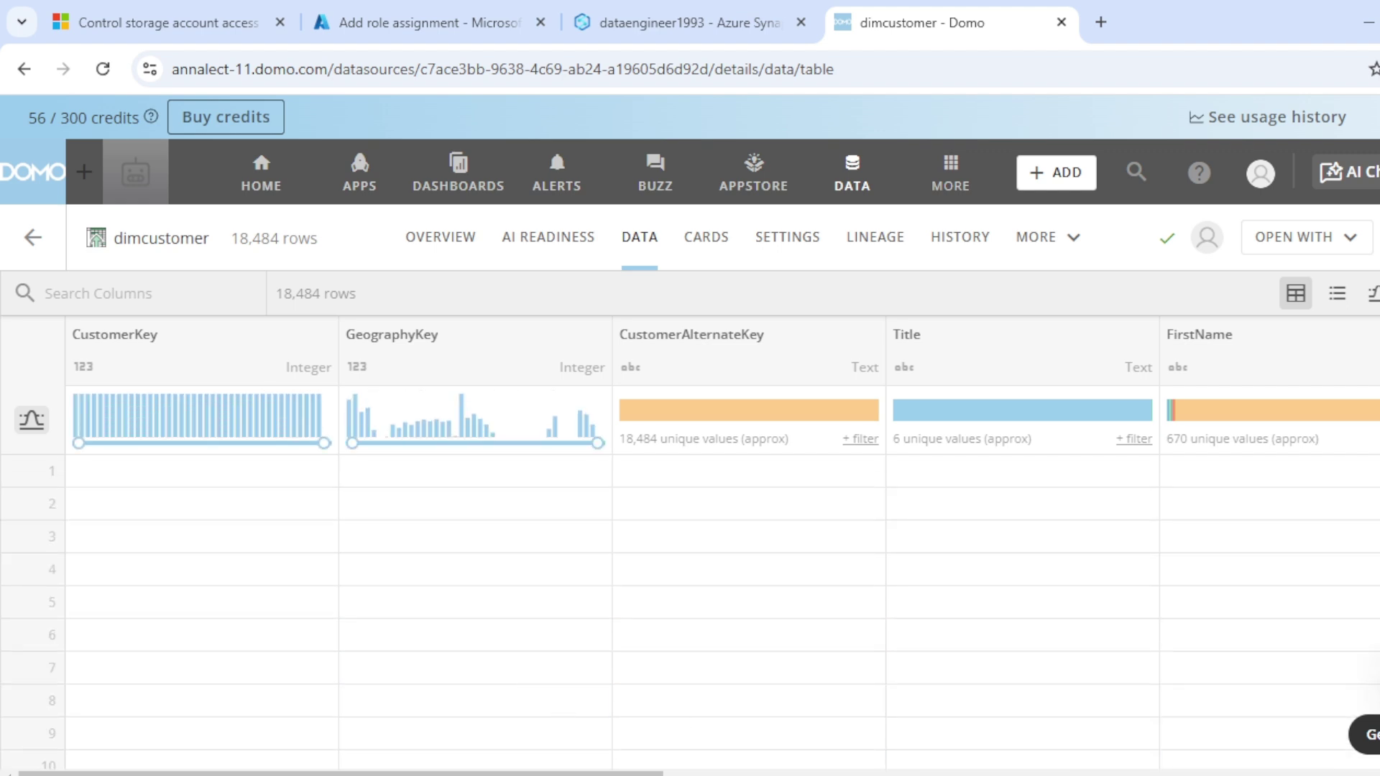
Step: Review the data-sources slide in PowerPoint, then return to Domo's DataSets list
mouse_move(980, 774)
click(1080, 704)
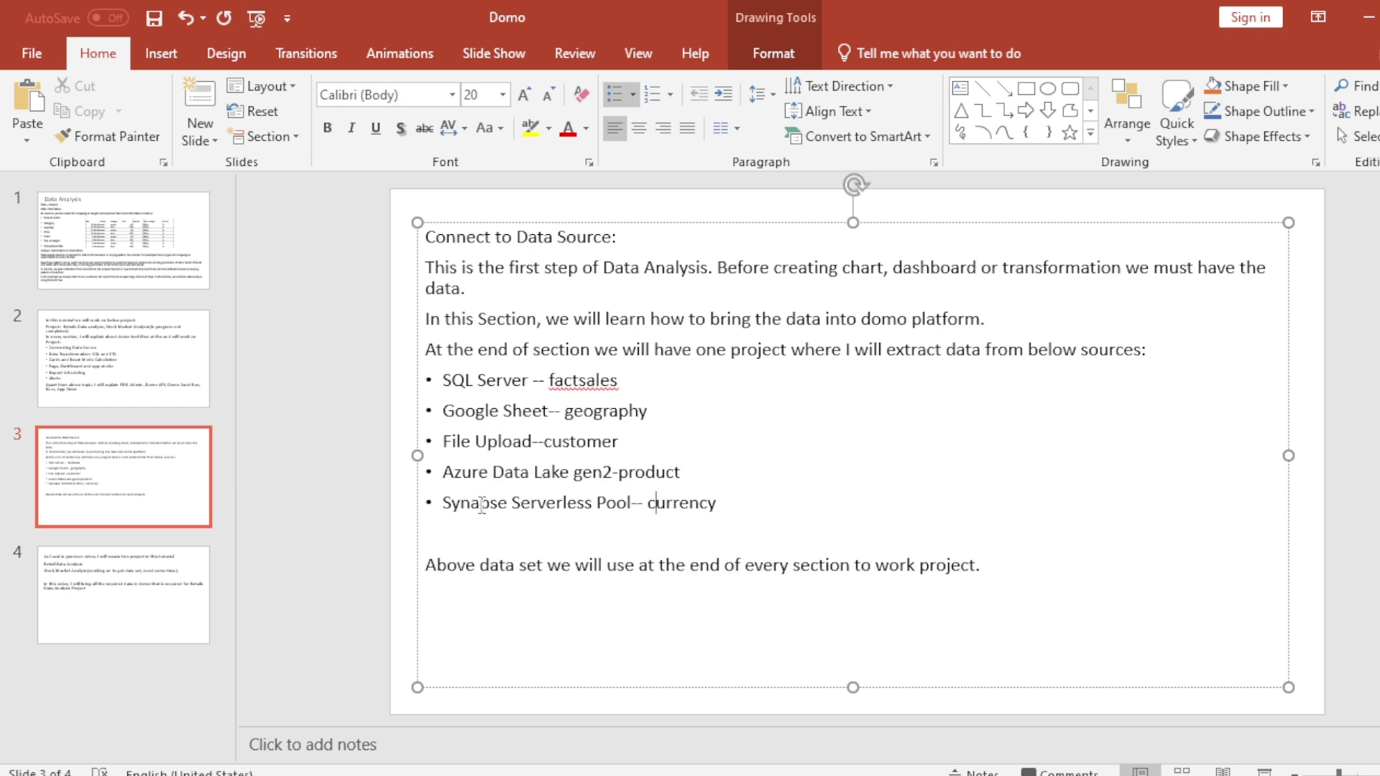
mouse_move(762, 773)
click(723, 675)
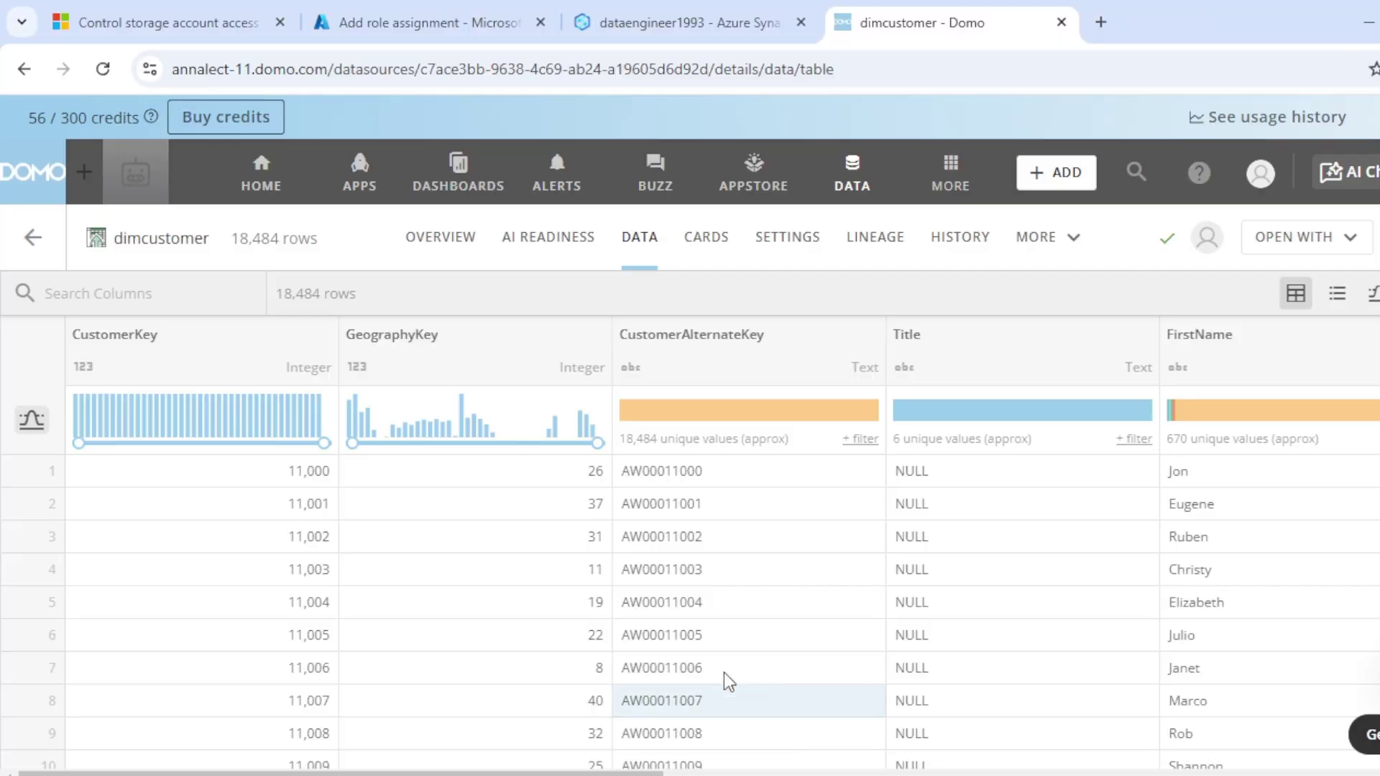
click(852, 172)
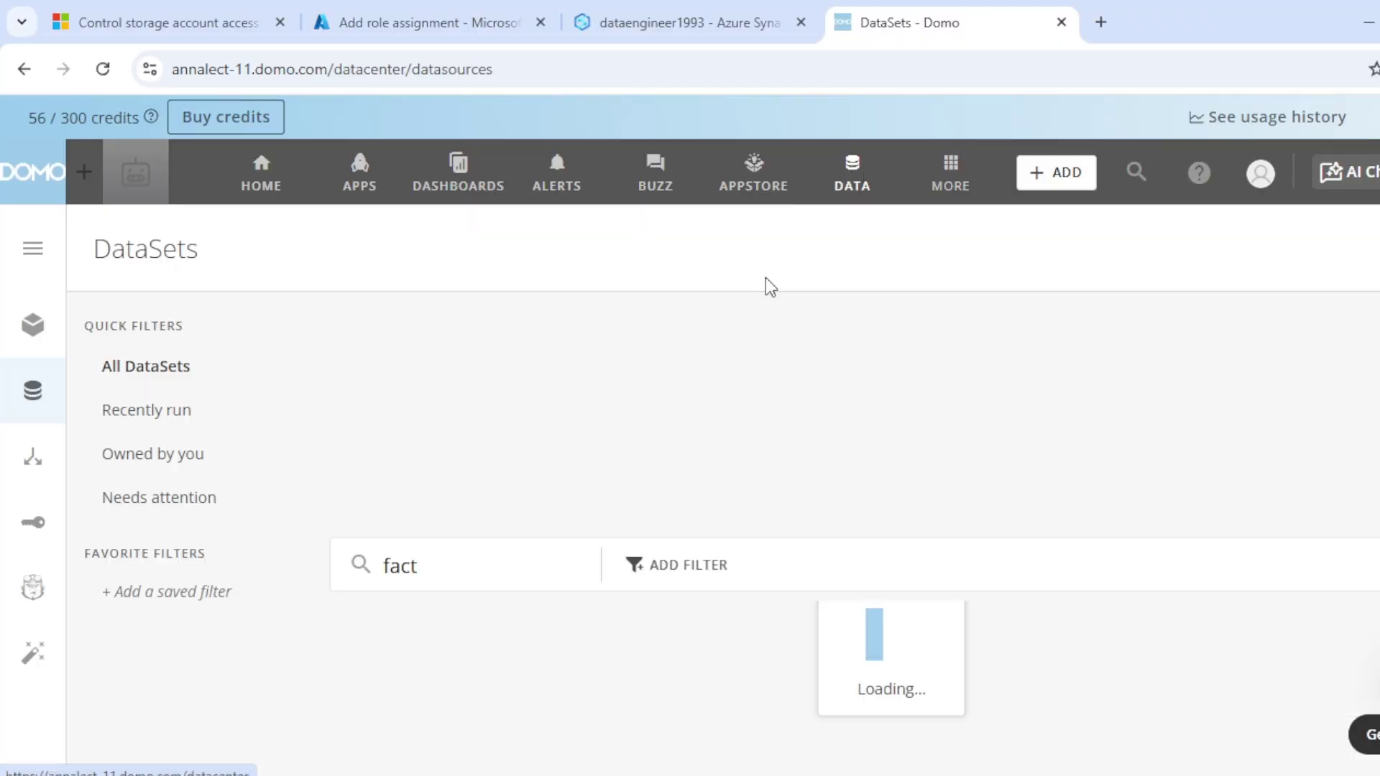
Step: Set up a Google Sheets Connector dataset with the saved Google account, reaching the Details step
click(701, 258)
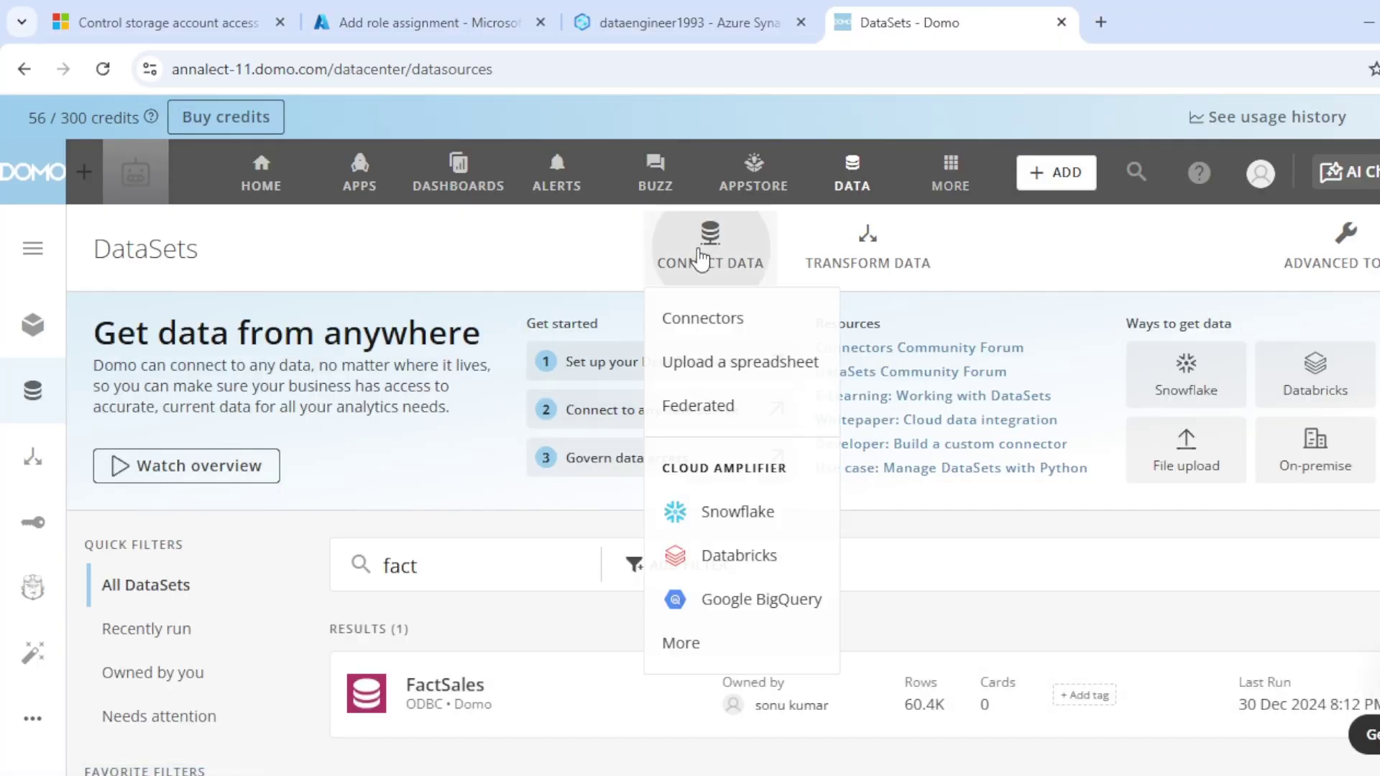
click(723, 333)
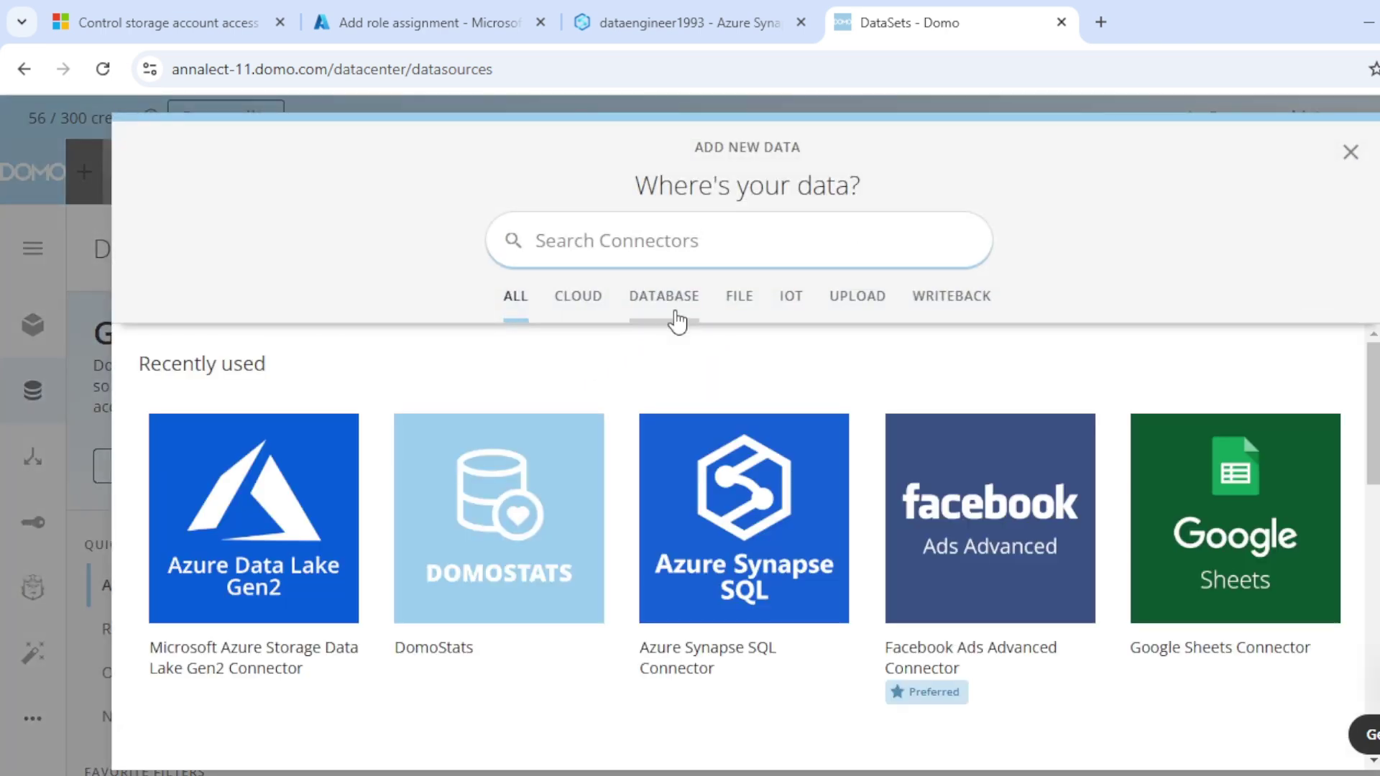
click(1228, 529)
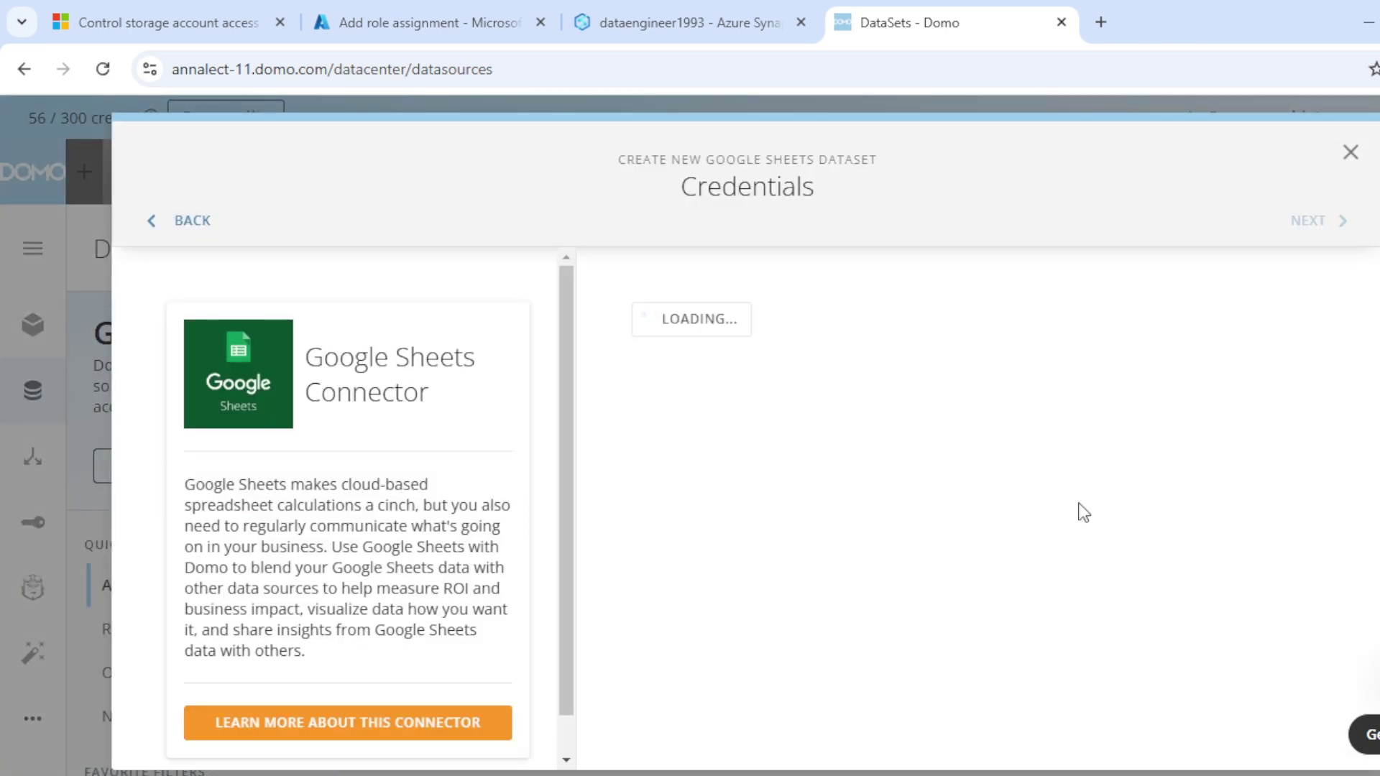
click(770, 332)
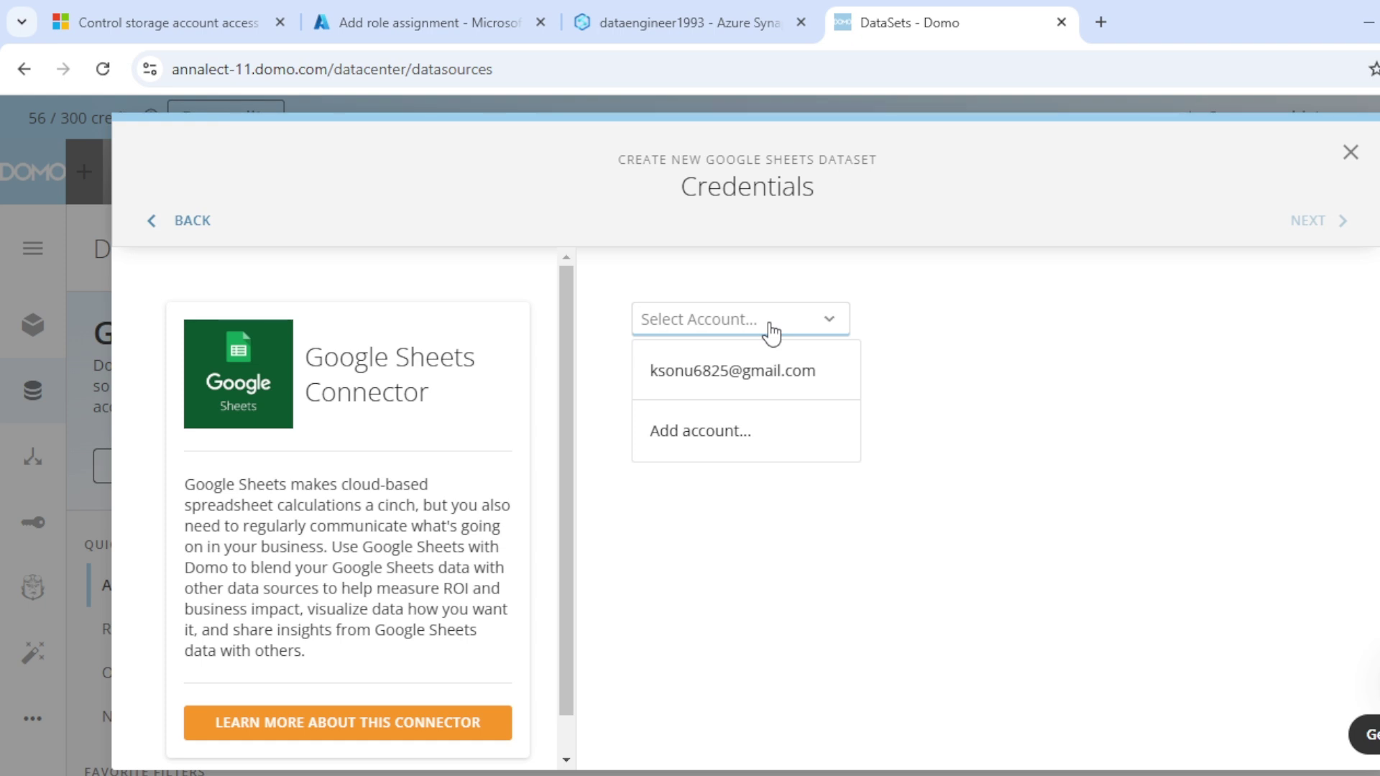
click(748, 373)
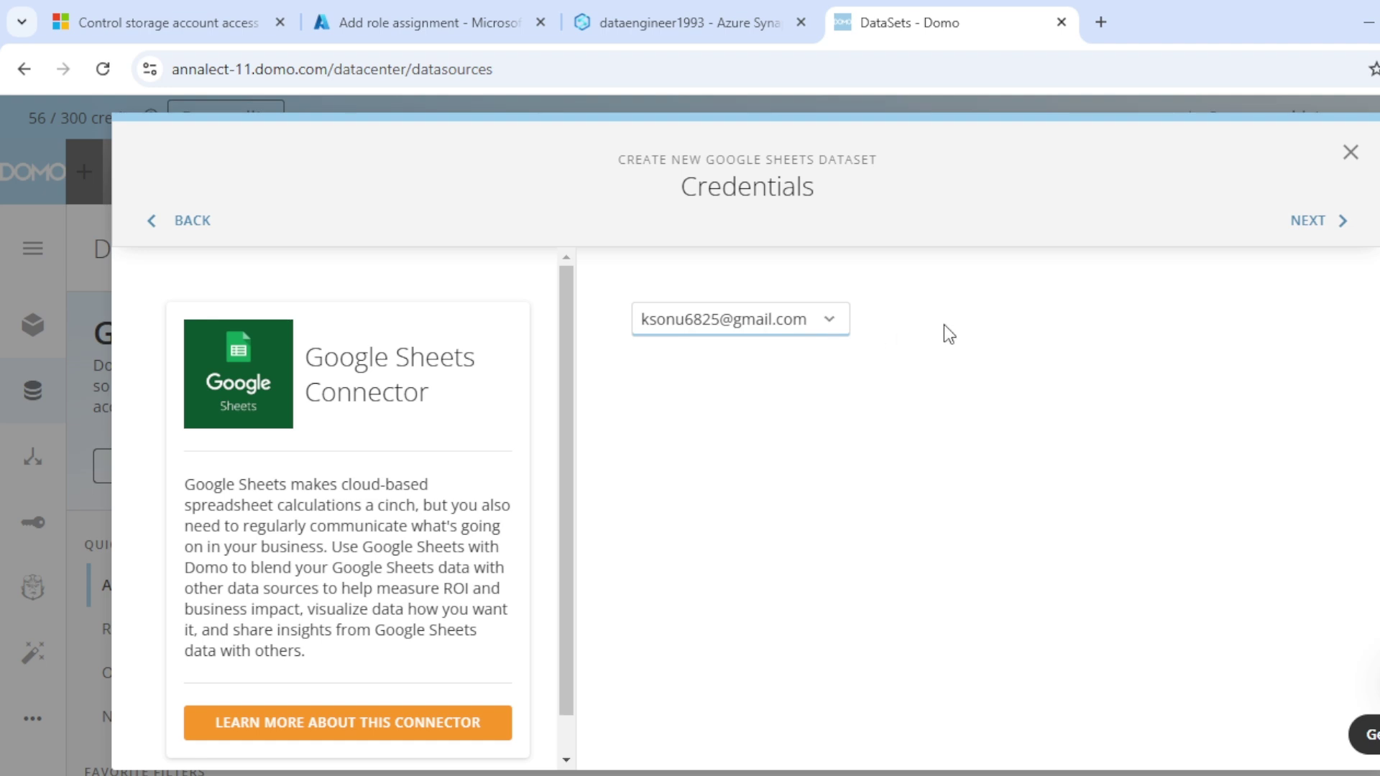
click(1331, 223)
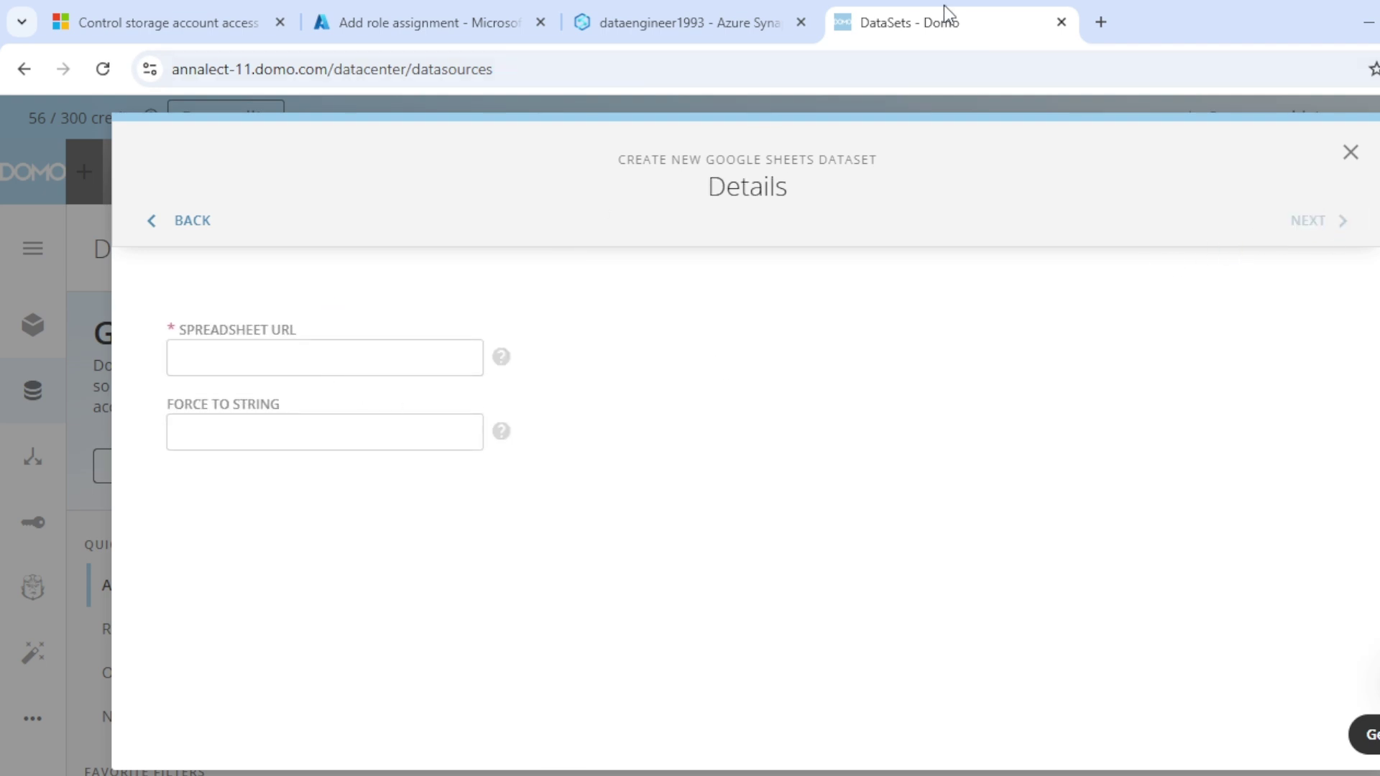
click(1101, 22)
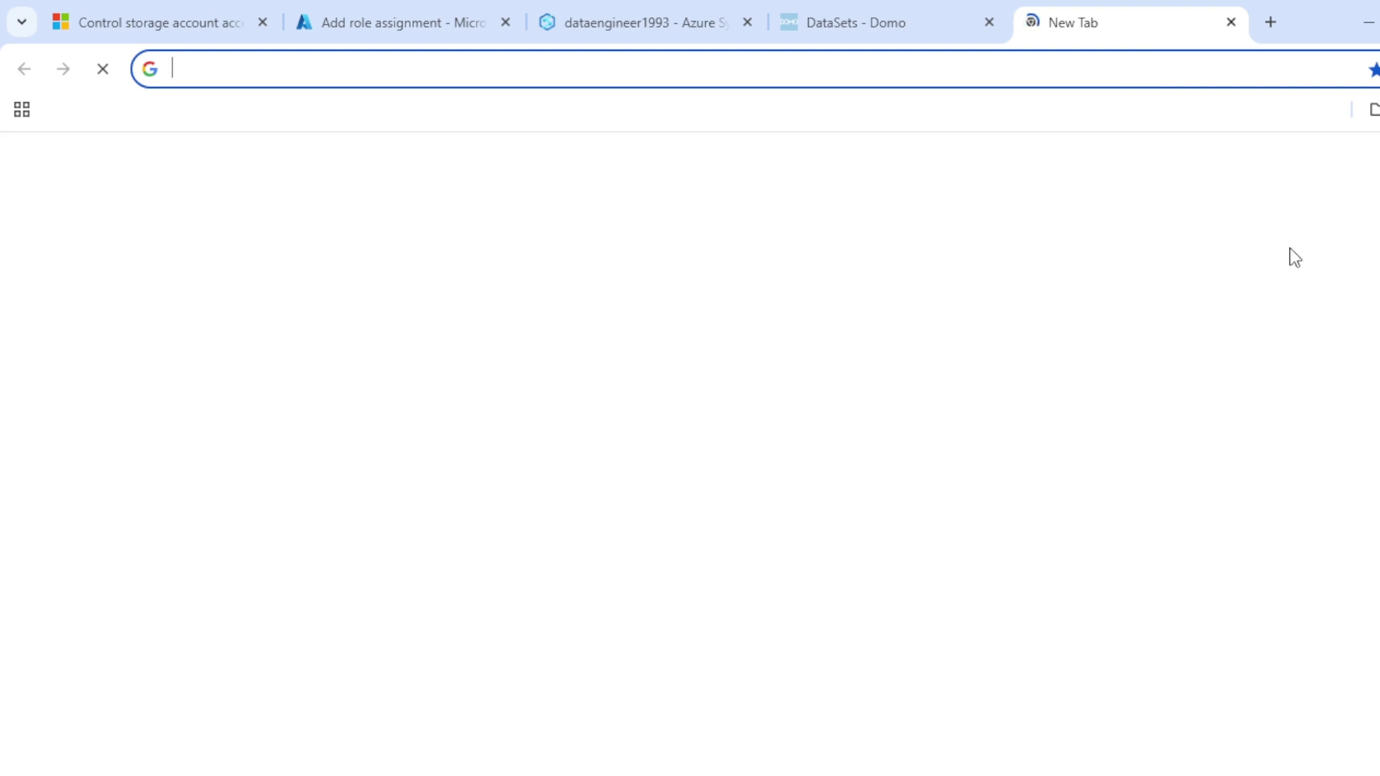
Step: Open Google Sheets from the Google apps launcher
click(1067, 240)
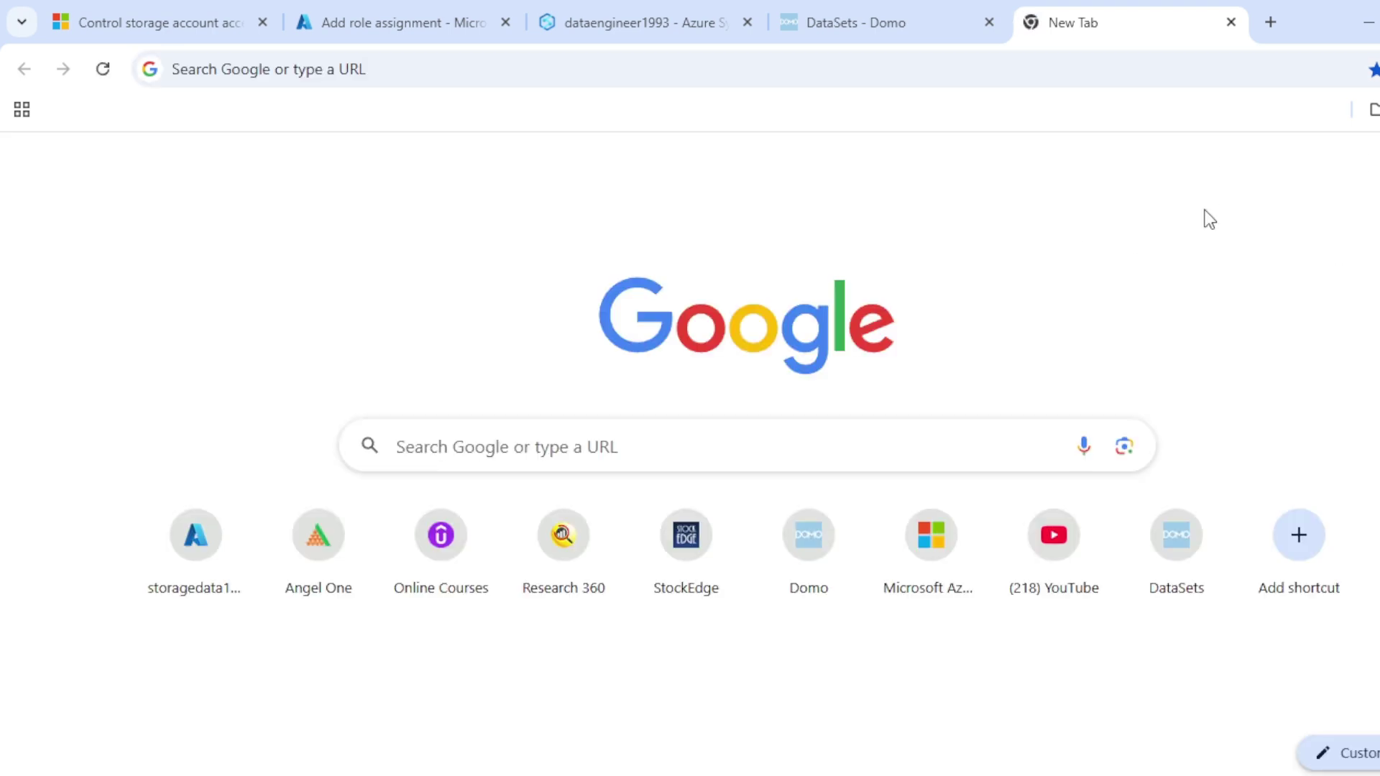
click(1374, 167)
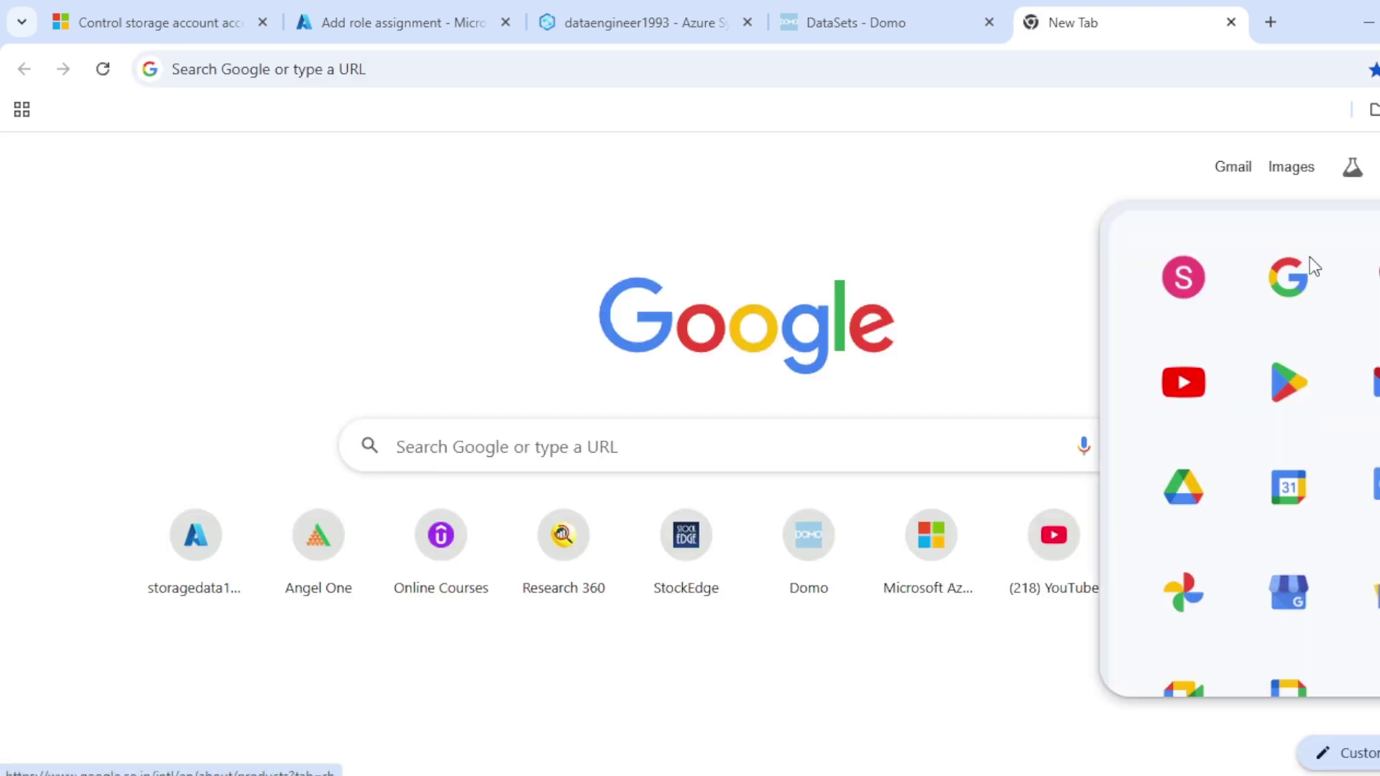
scroll(1356, 435, down, 5)
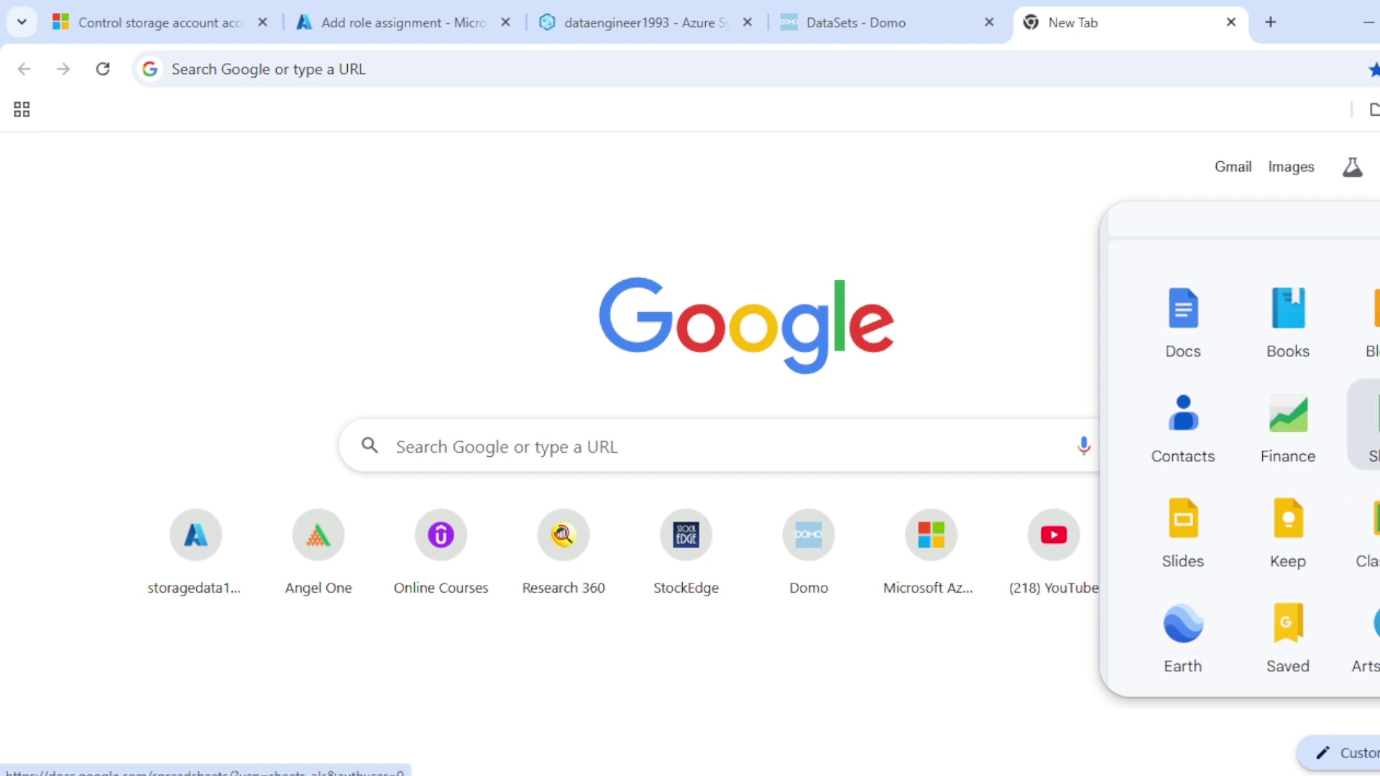
click(1359, 434)
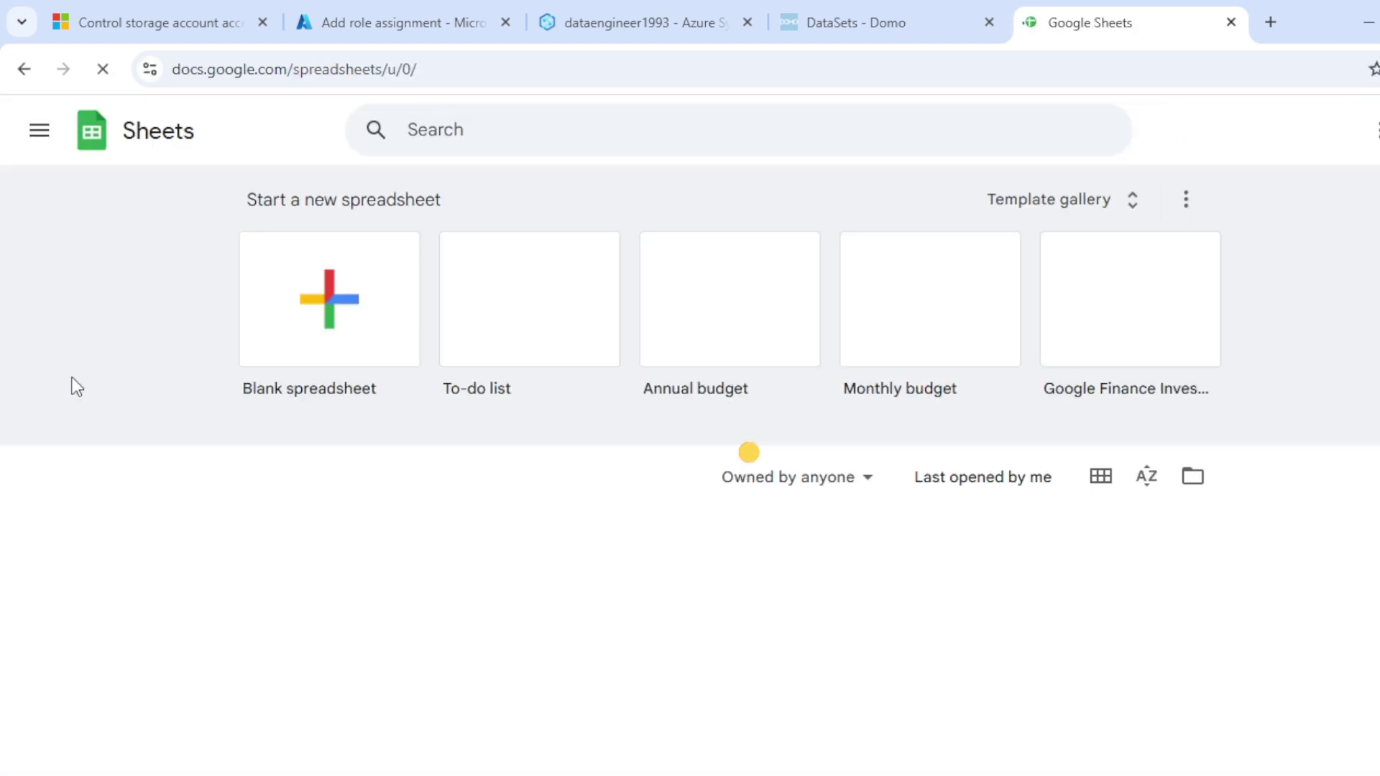
mouse_move(1067, 766)
click(978, 629)
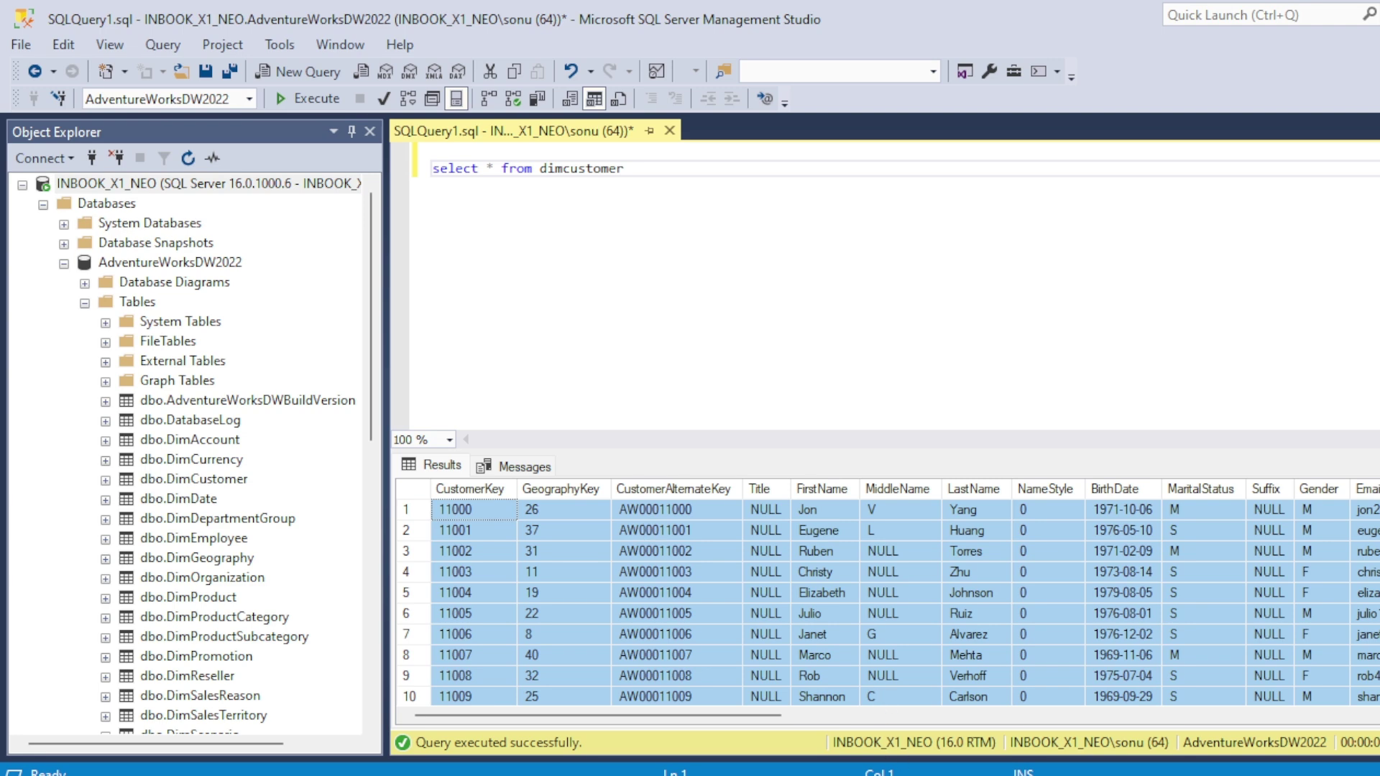
Step: Open the Geography spreadsheet and copy its web address from the address bar
click(769, 727)
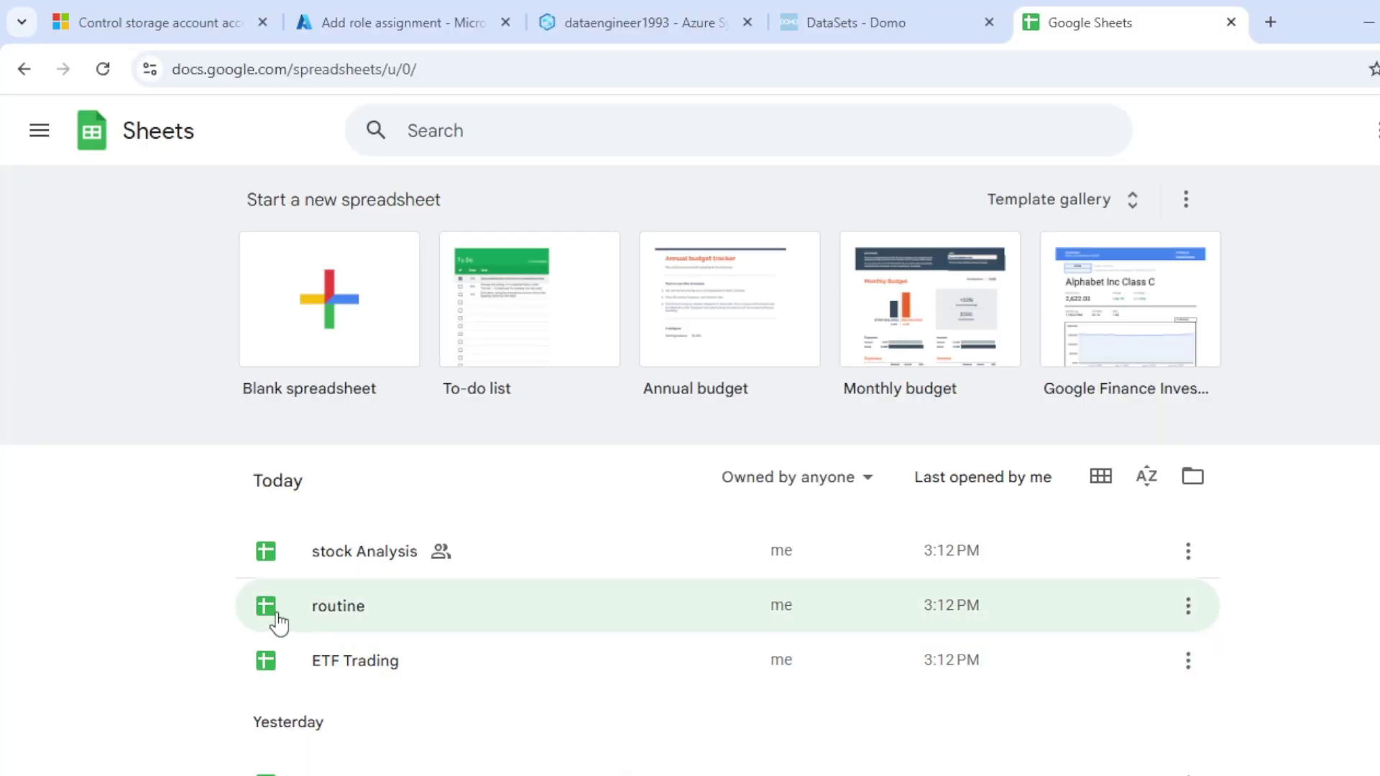
scroll(201, 618, down, 3)
scroll(197, 608, down, 3)
click(344, 460)
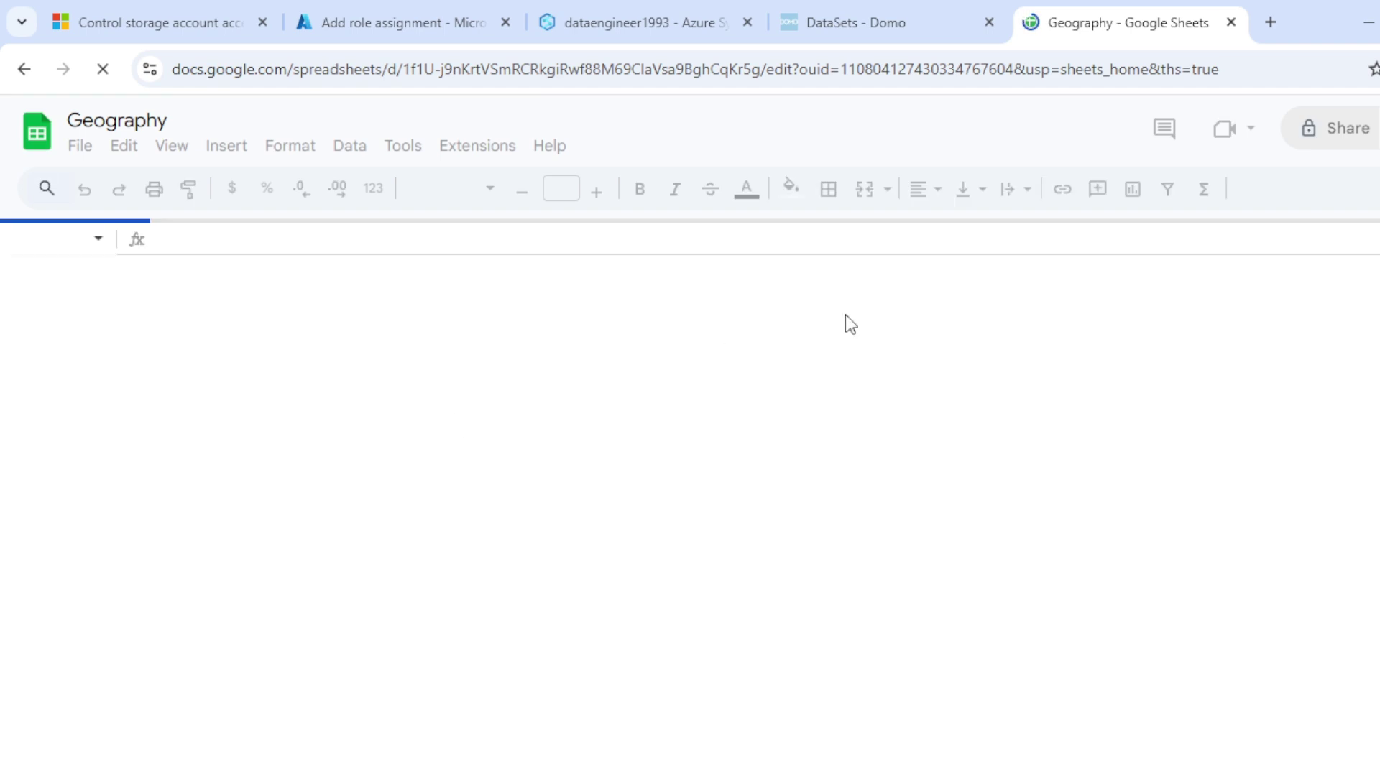
click(1249, 72)
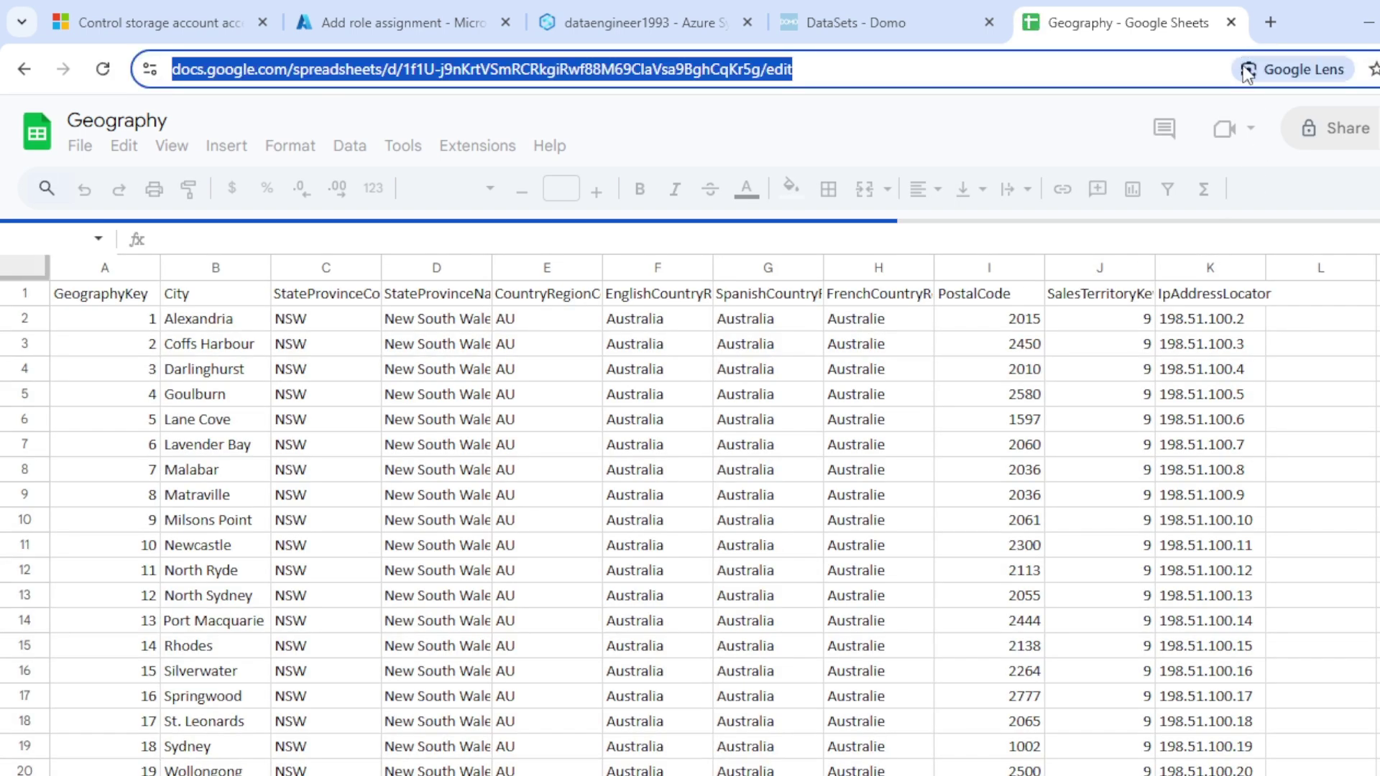
Step: Paste the Geography spreadsheet URL into Domo's Spreadsheet URL field, double-checking the sheet's contents
click(881, 21)
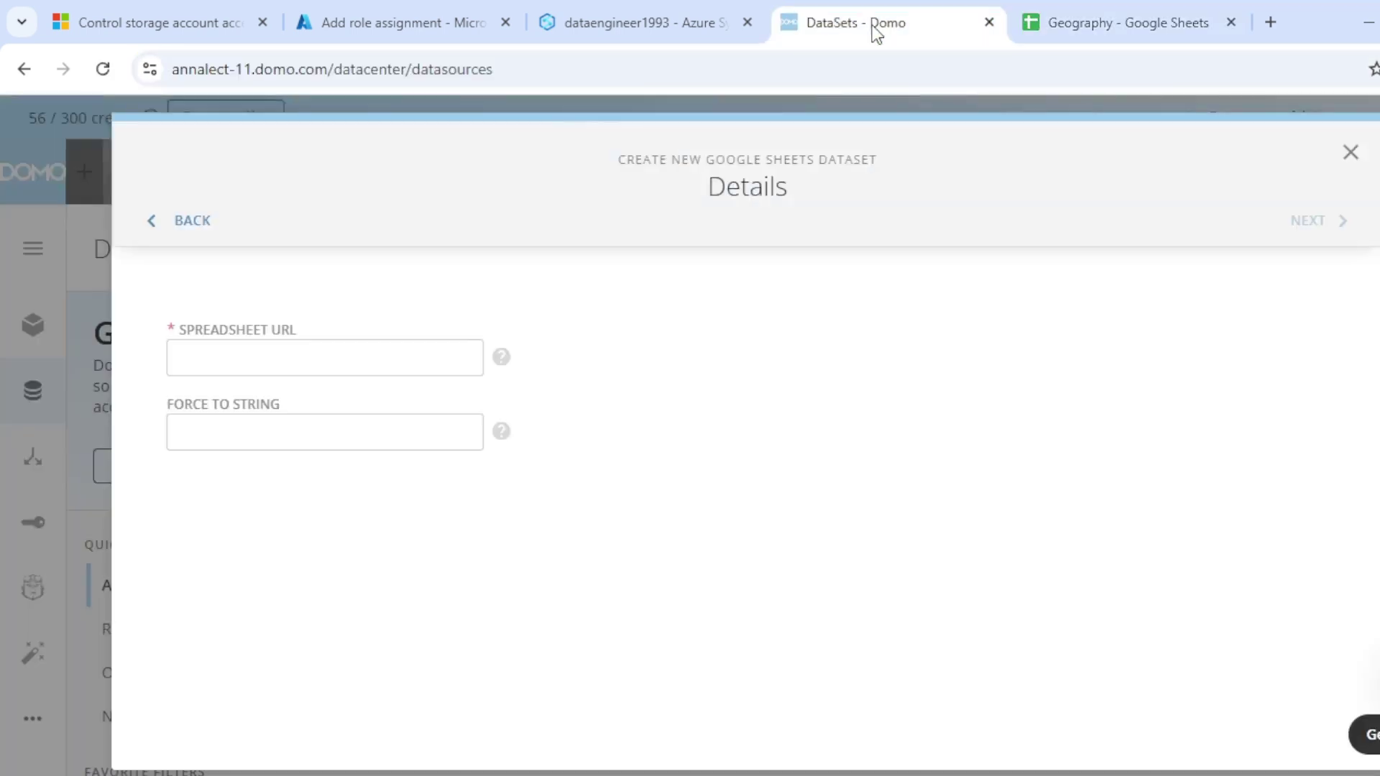
click(244, 363)
key(ctrl+v)
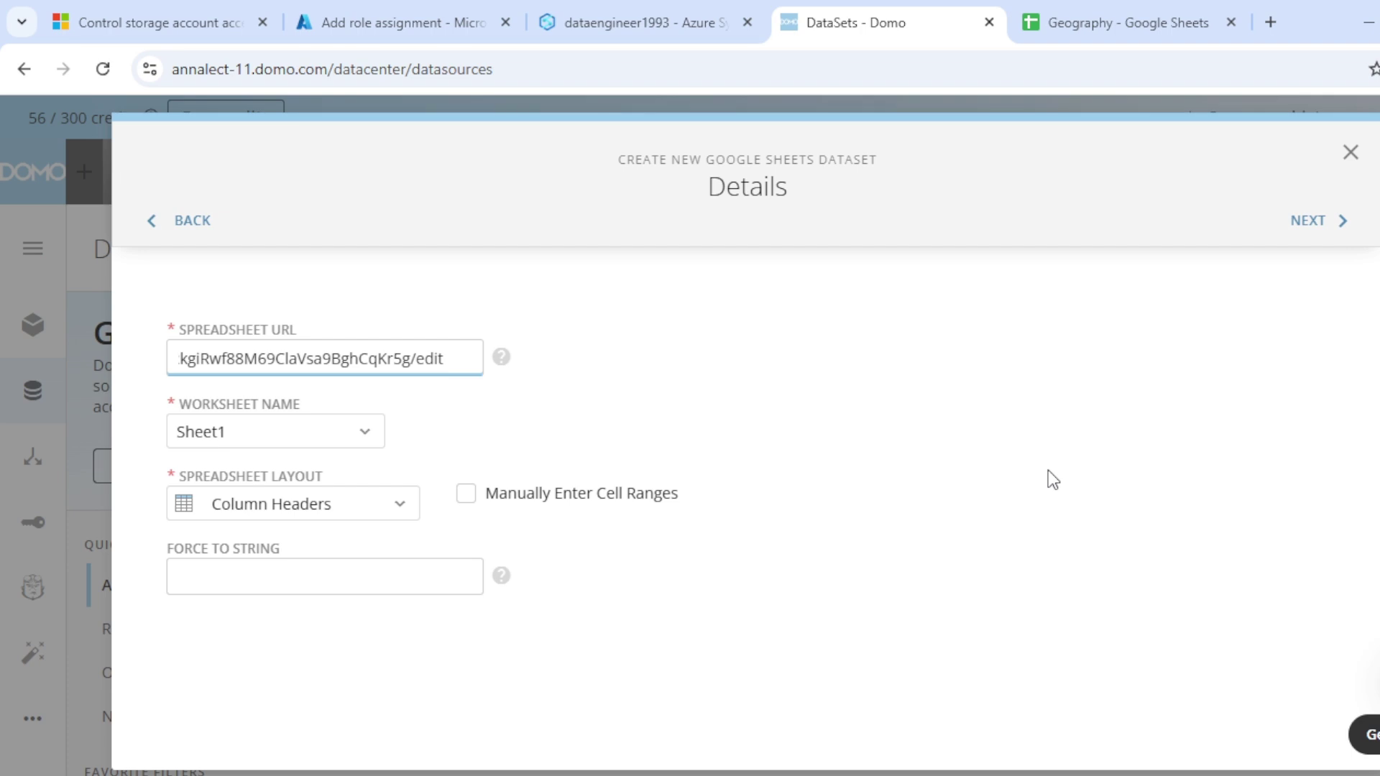
click(1173, 16)
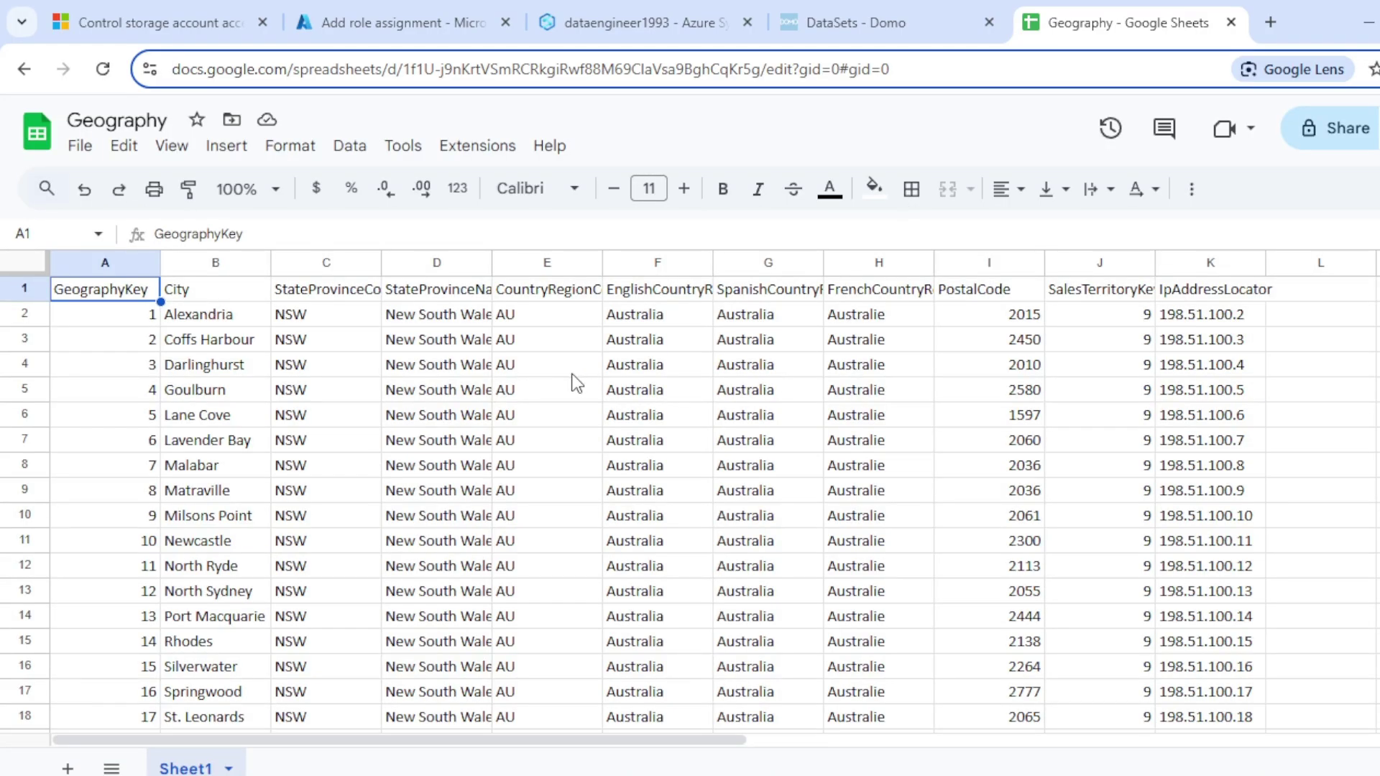
mouse_move(1076, 774)
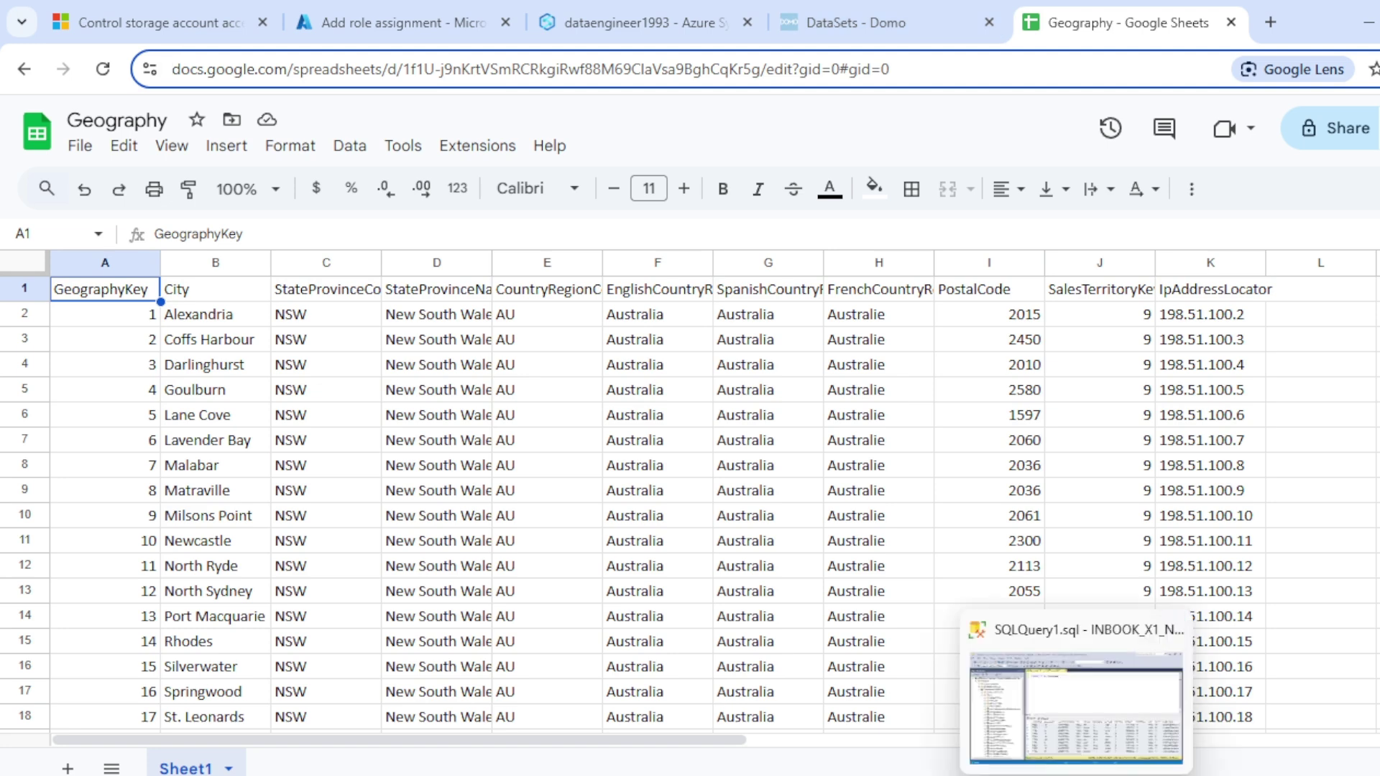
click(882, 10)
click(1104, 15)
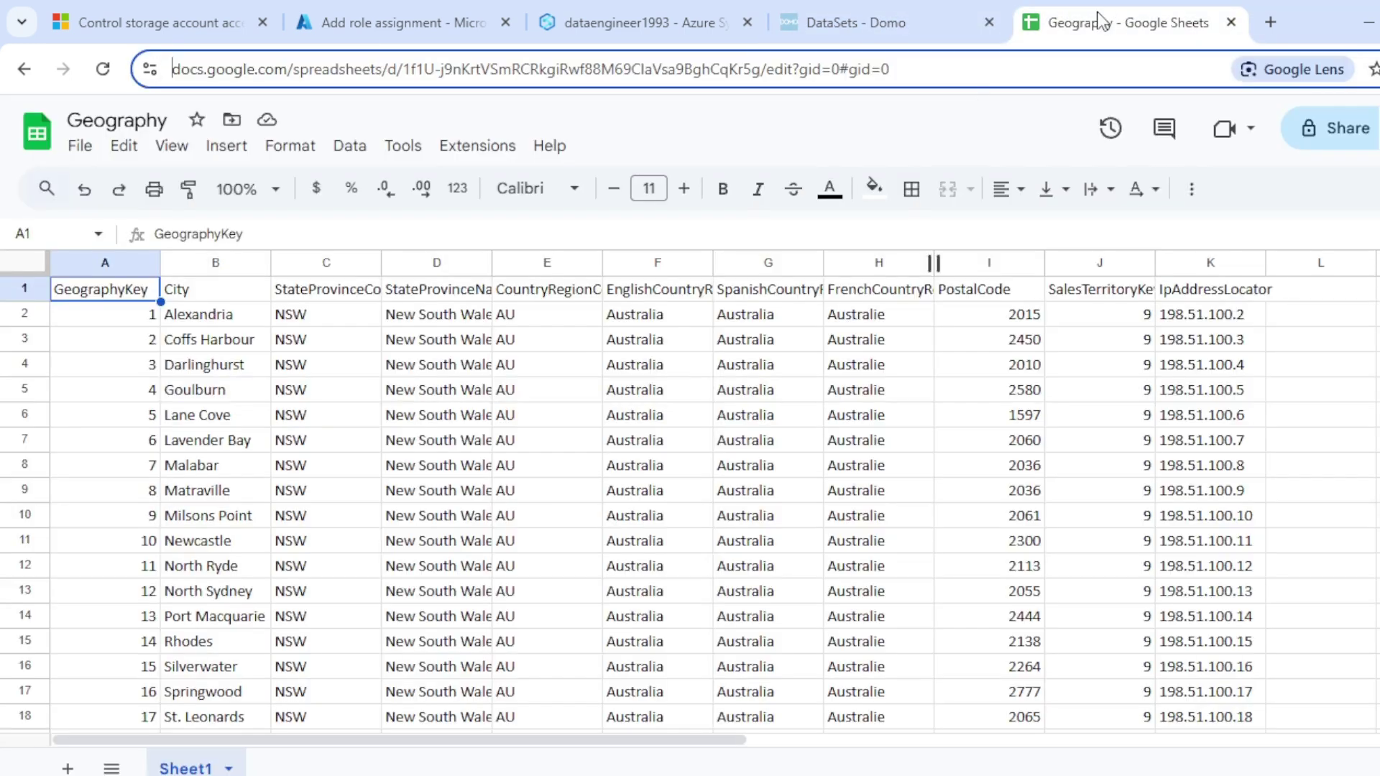
click(875, 10)
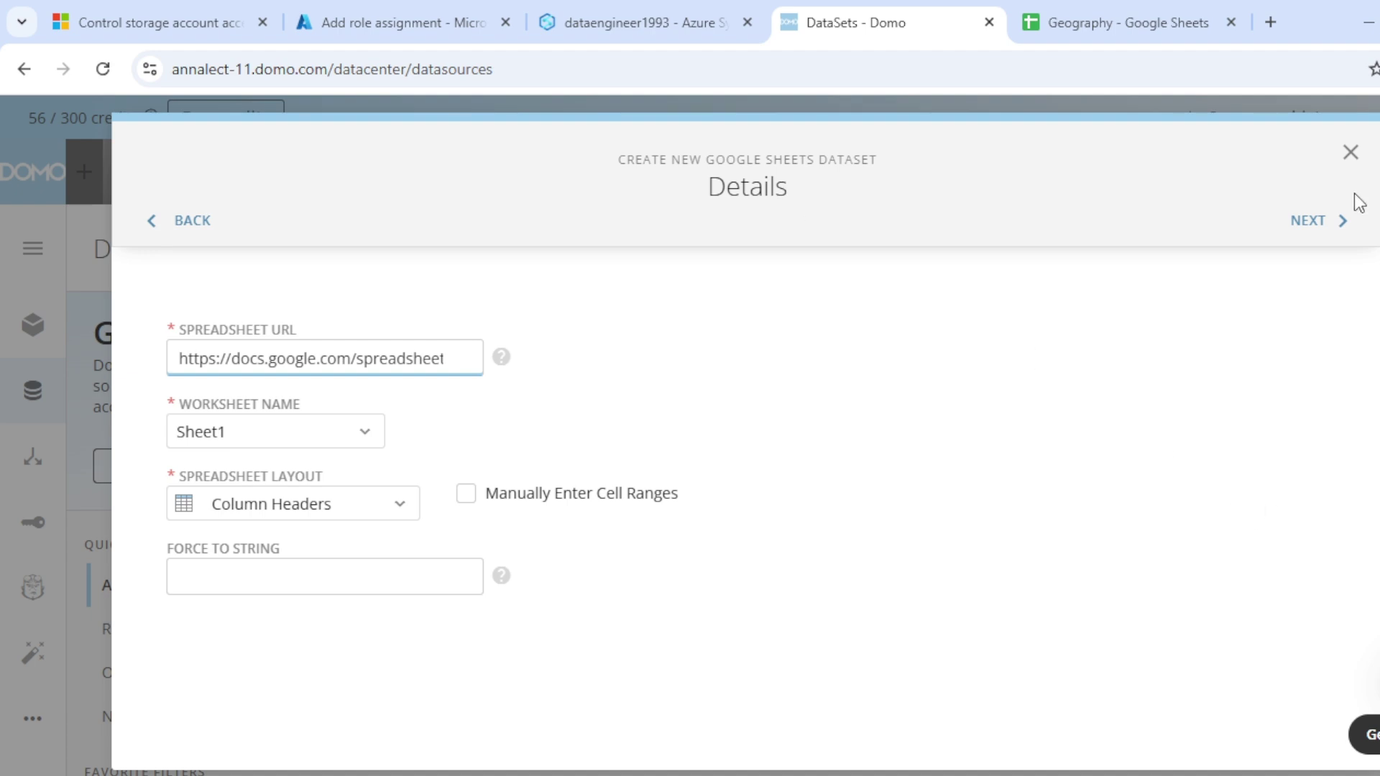
Step: Set the update interval to Manually, name the dataset DimGeography, and save and run it
click(1322, 218)
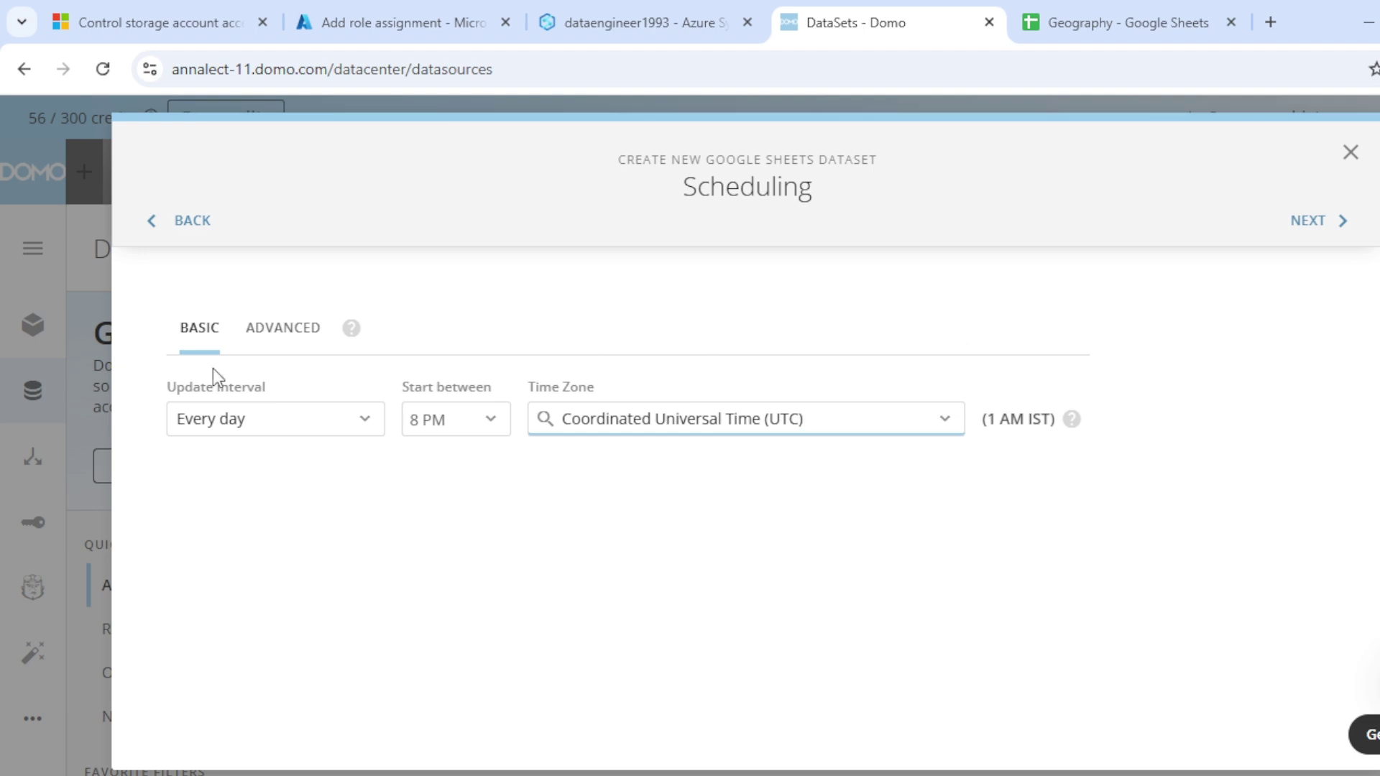
click(299, 430)
scroll(333, 606, down, 1)
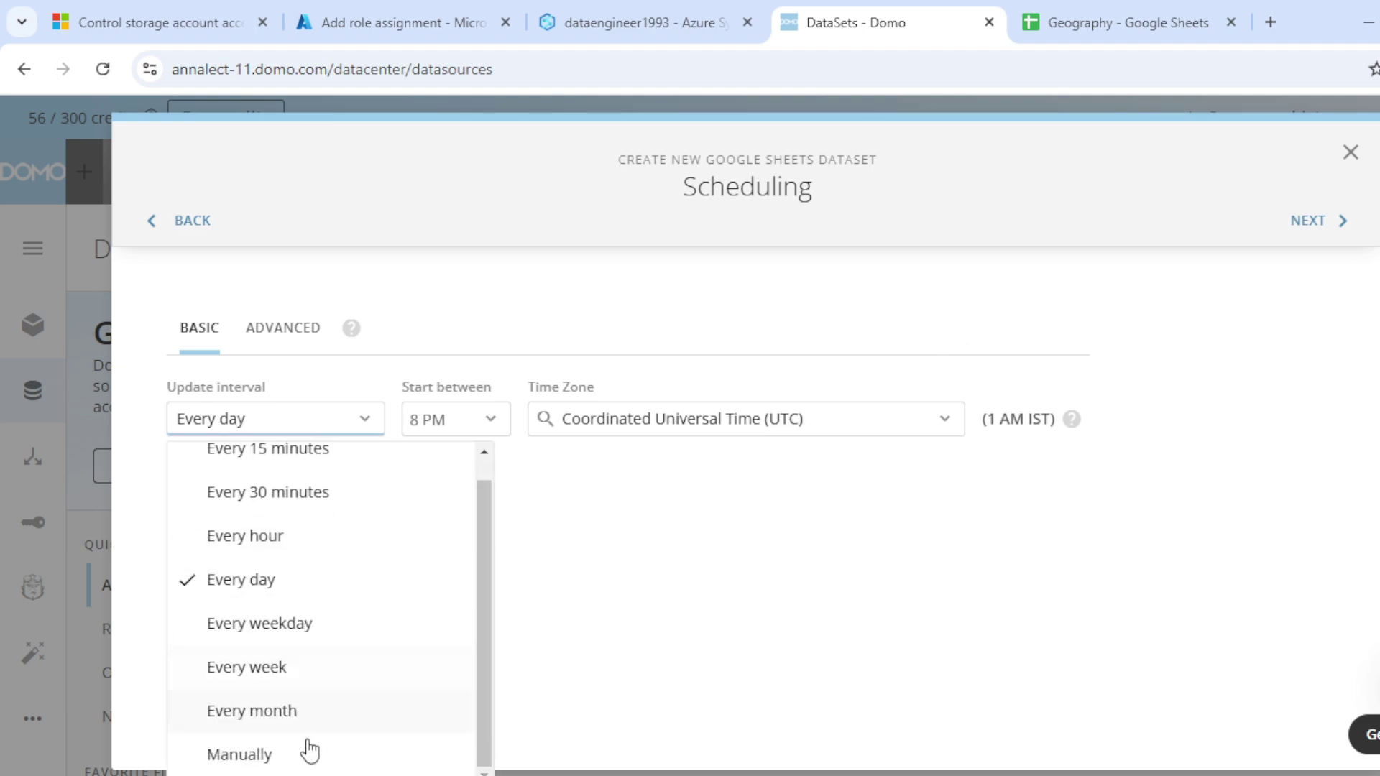
click(306, 750)
click(1322, 220)
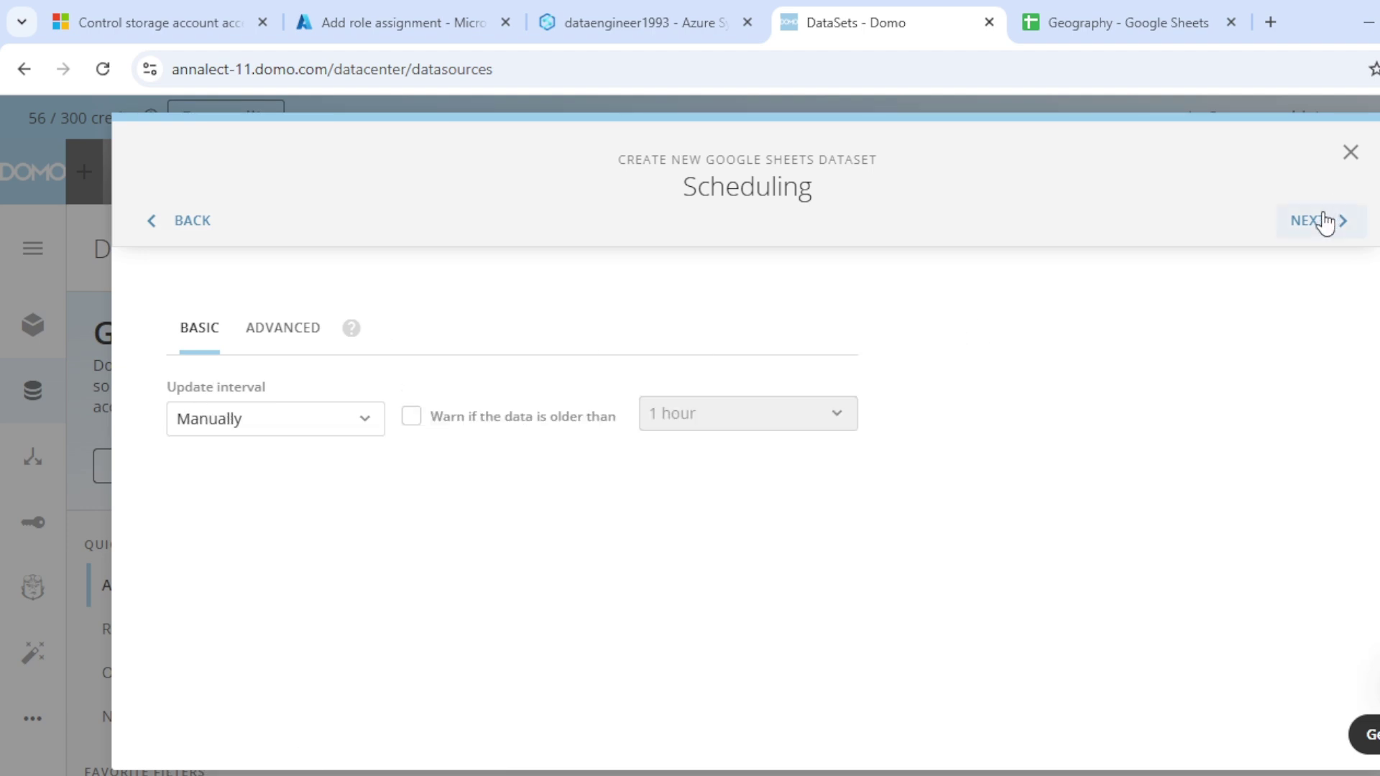
click(321, 352)
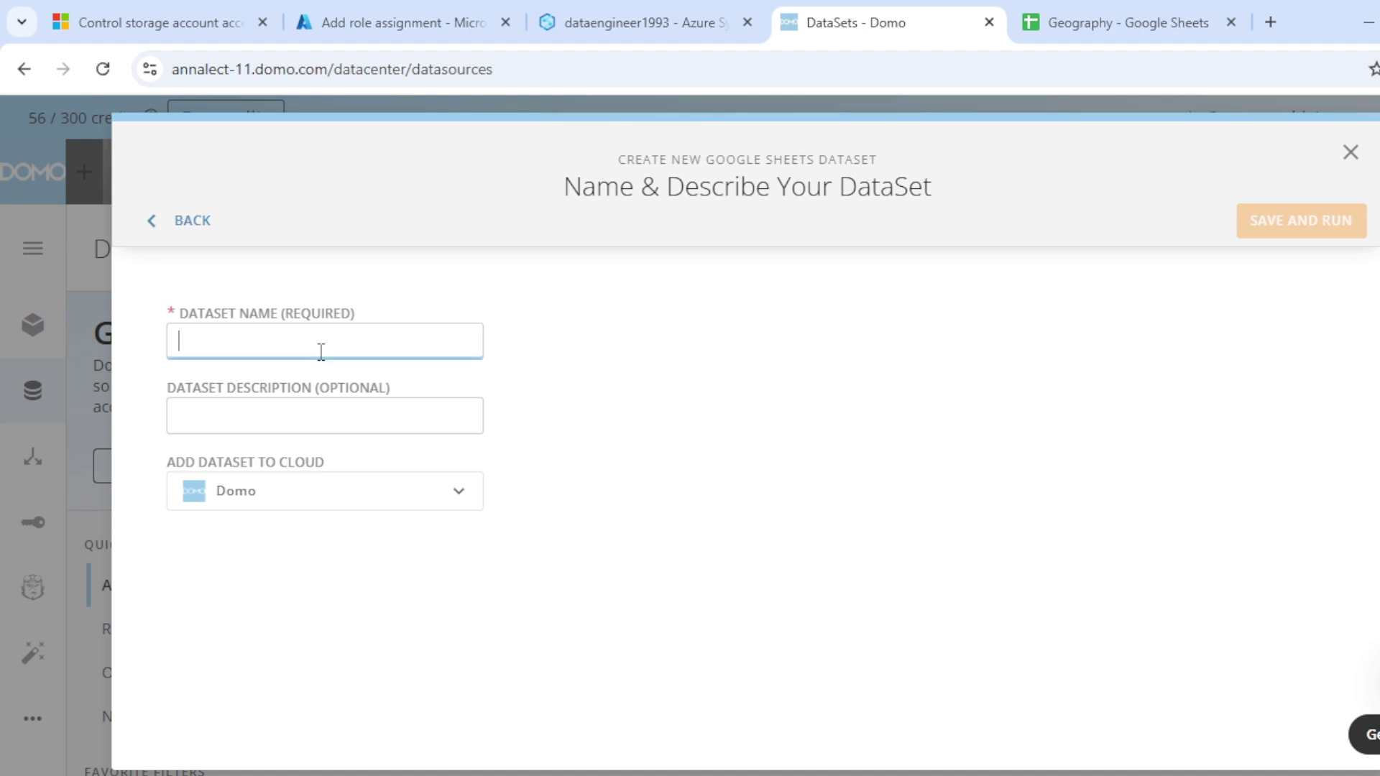
text(Dim)
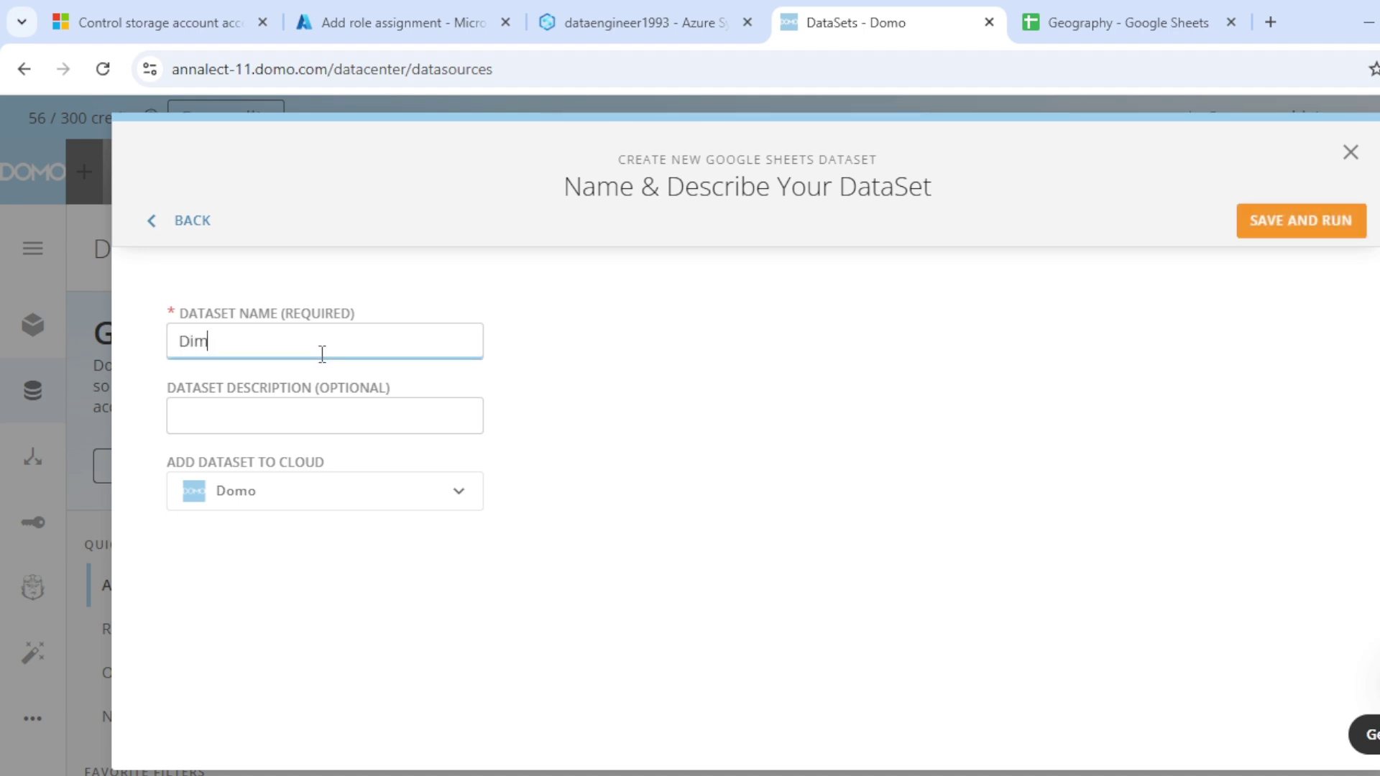
text(Geography)
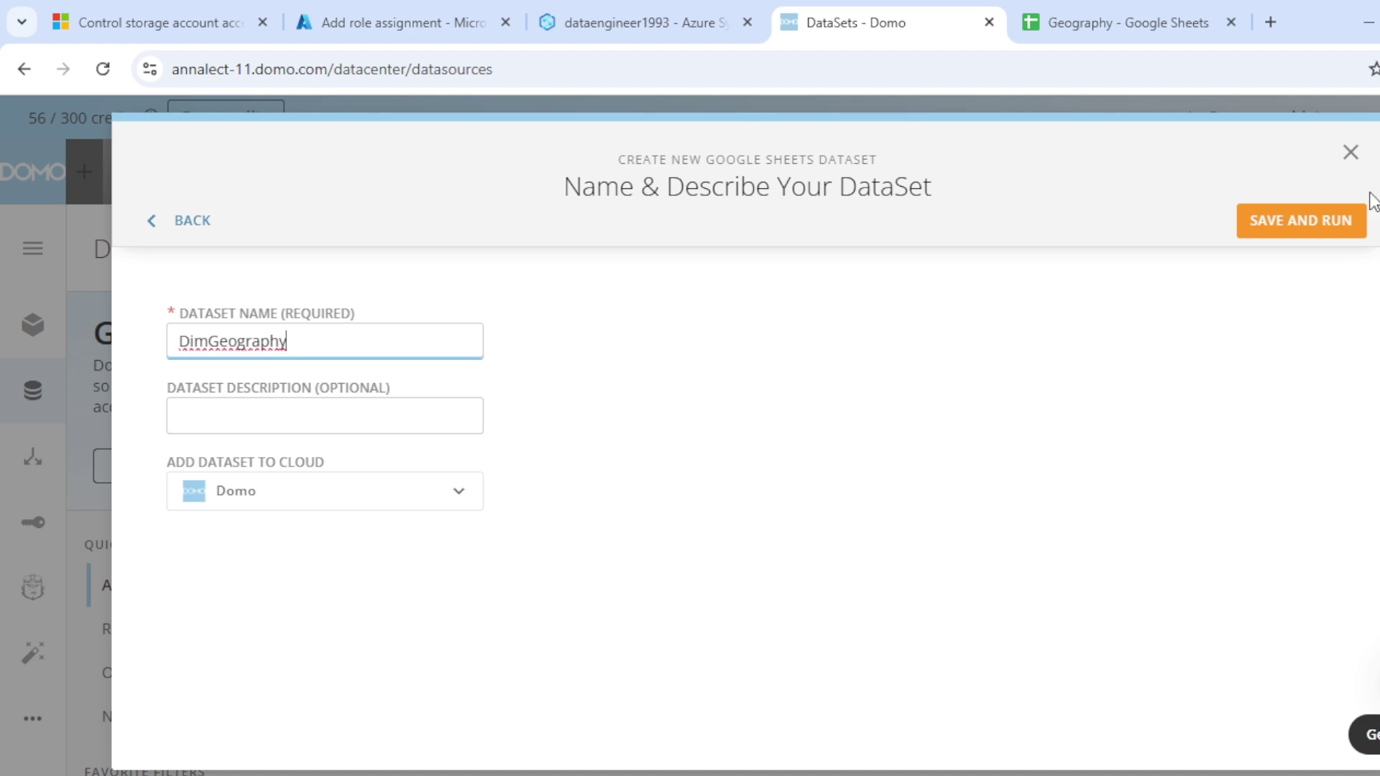
click(1326, 229)
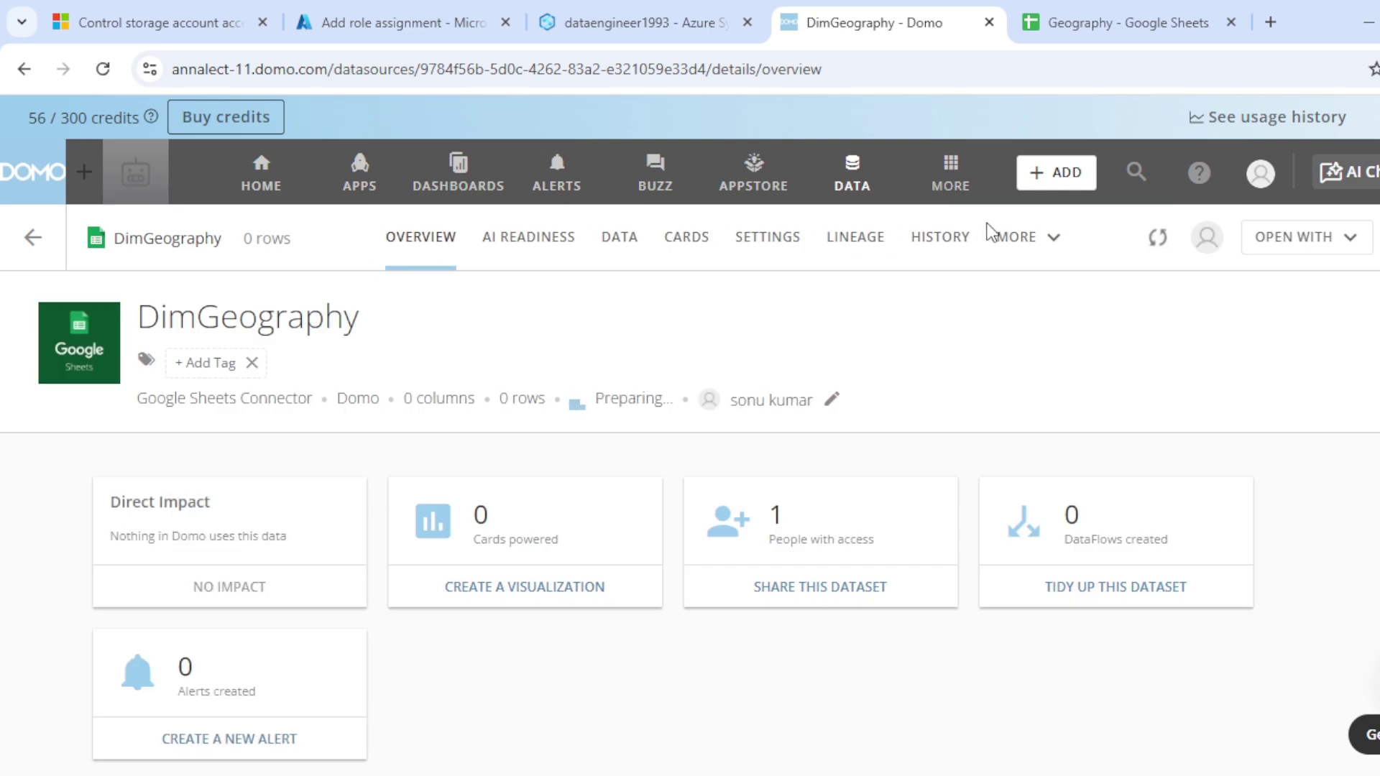
Step: Review DimGeography's run history and 655-row data table, then go to the DataSets page
click(943, 237)
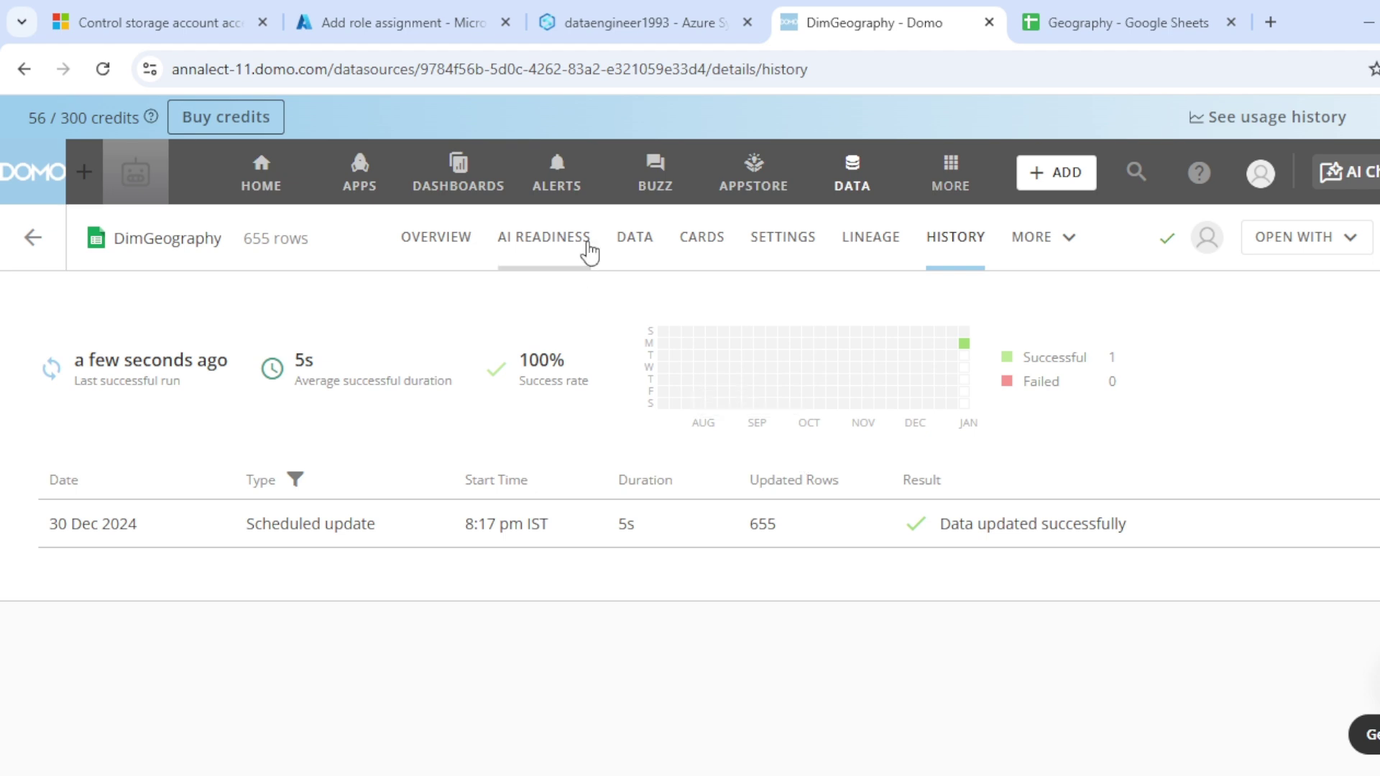
click(637, 230)
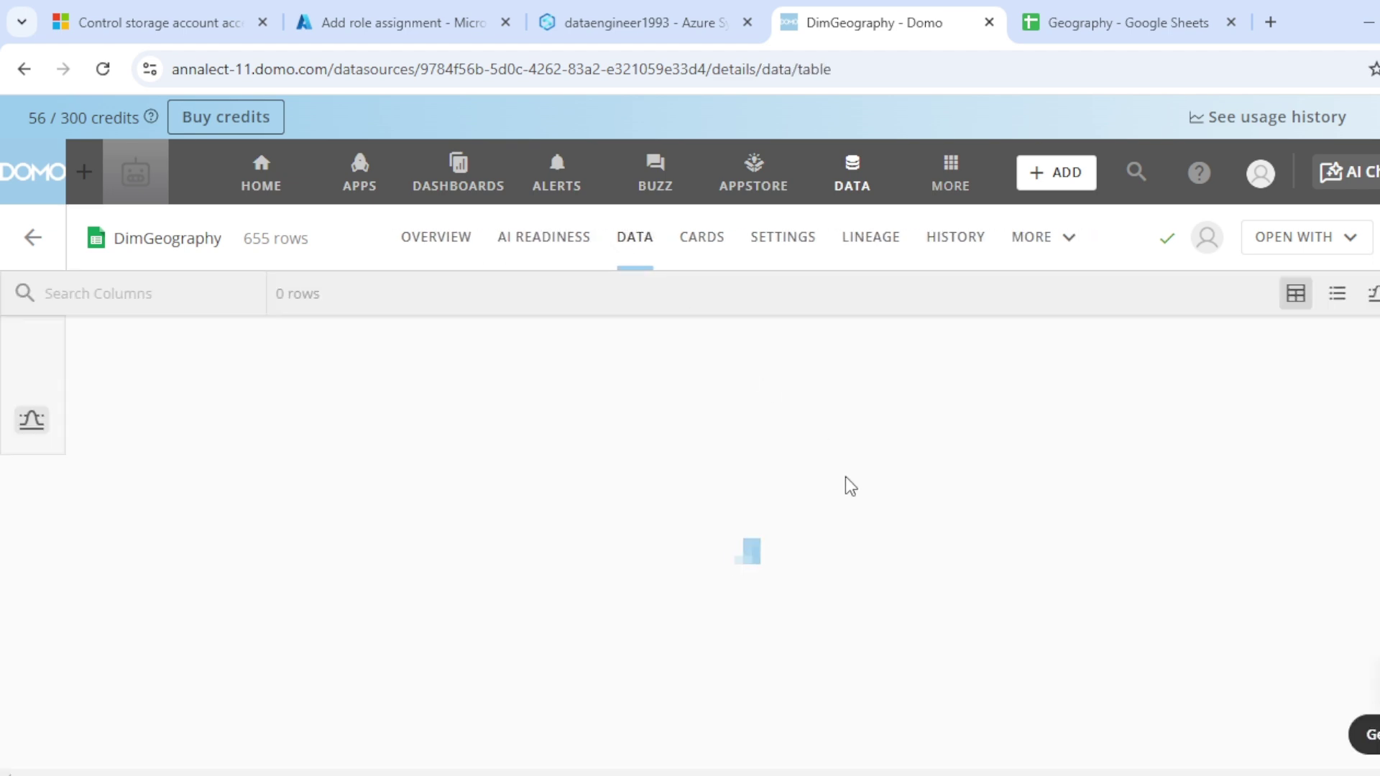
mouse_move(1029, 774)
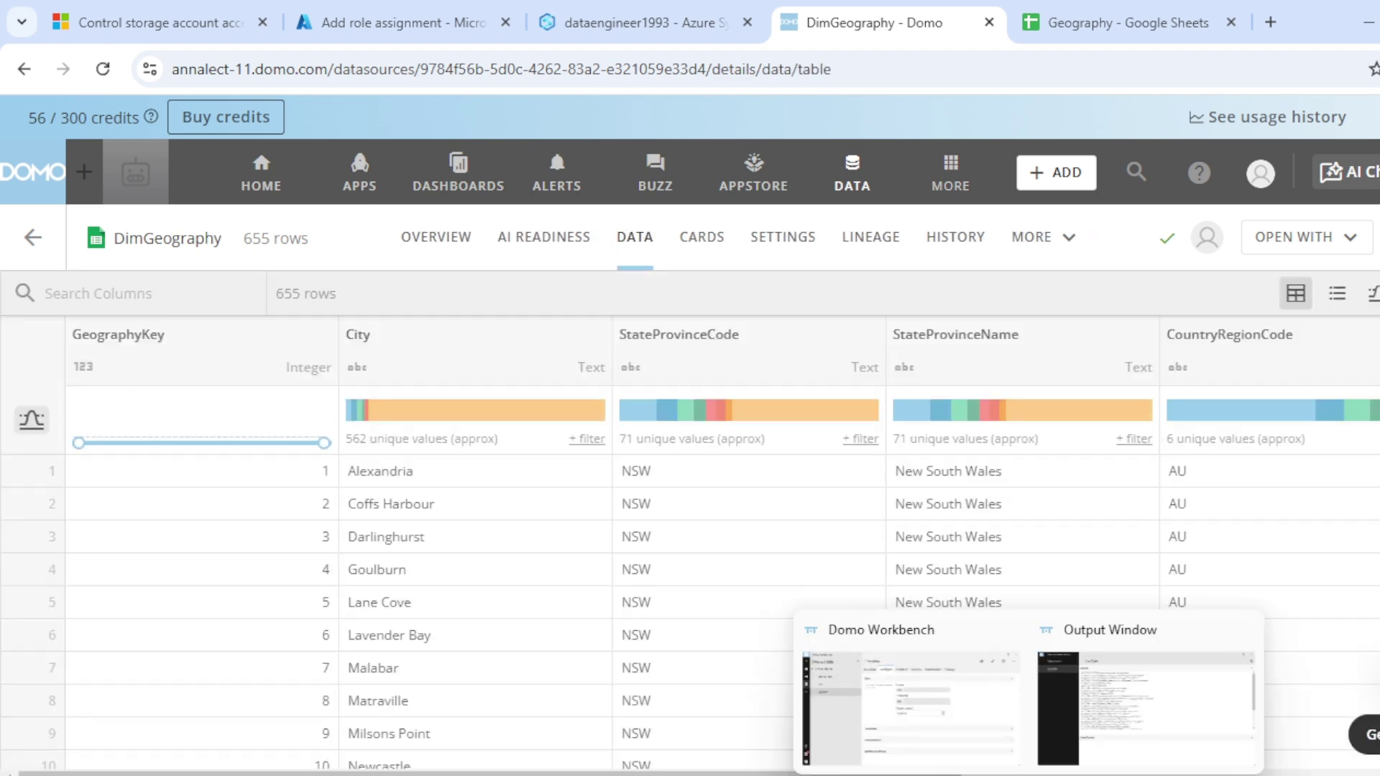
click(1068, 711)
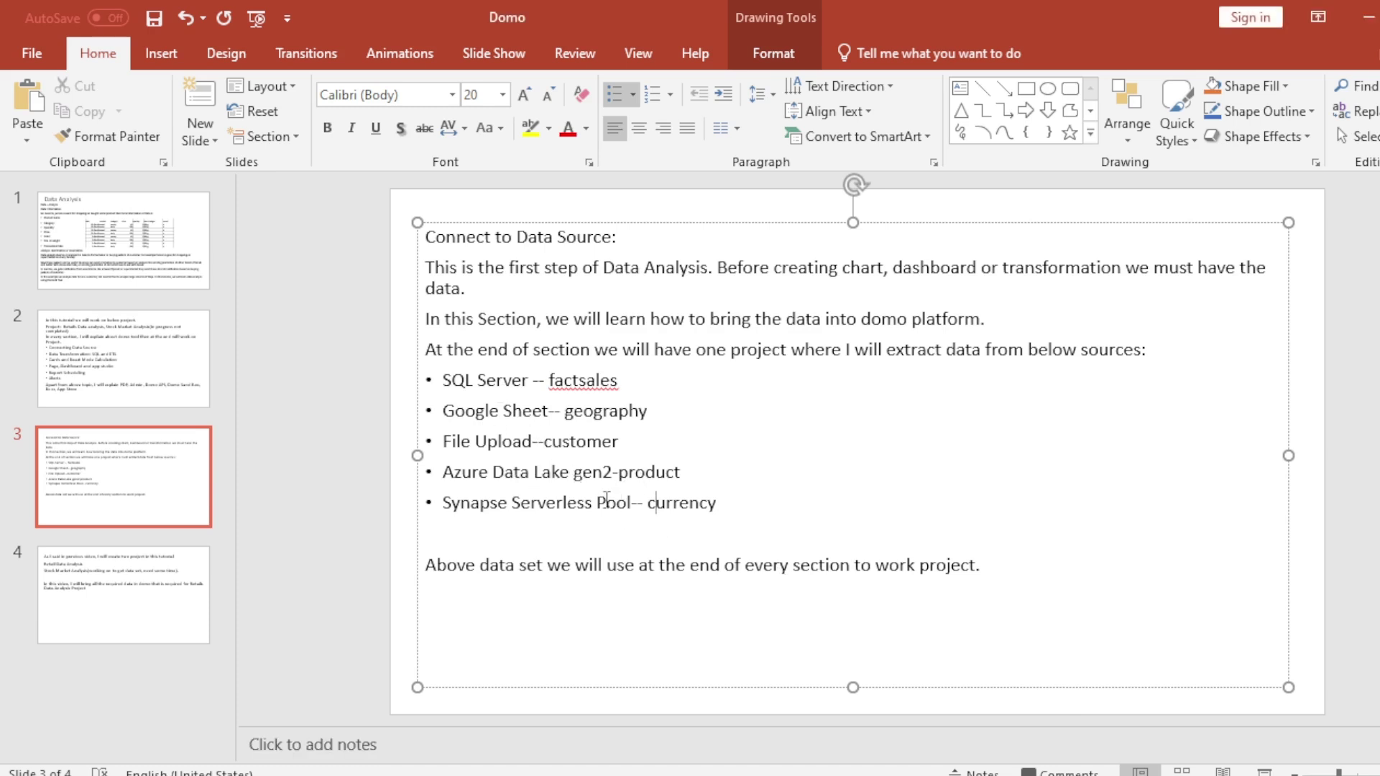
click(747, 760)
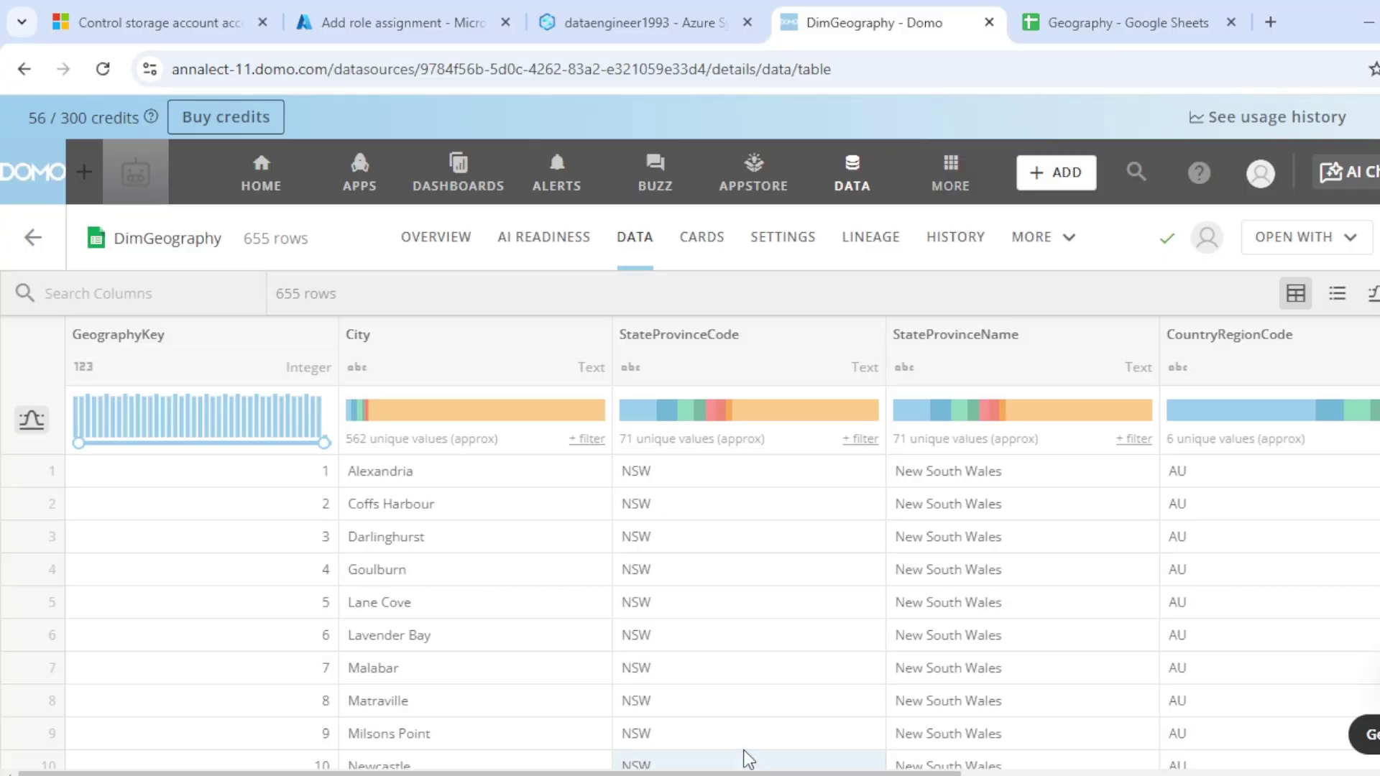
click(868, 188)
Step: Start an Azure Synapse SQL Connector dataset using the saved Azure Synapse SQL Account (2)
click(710, 257)
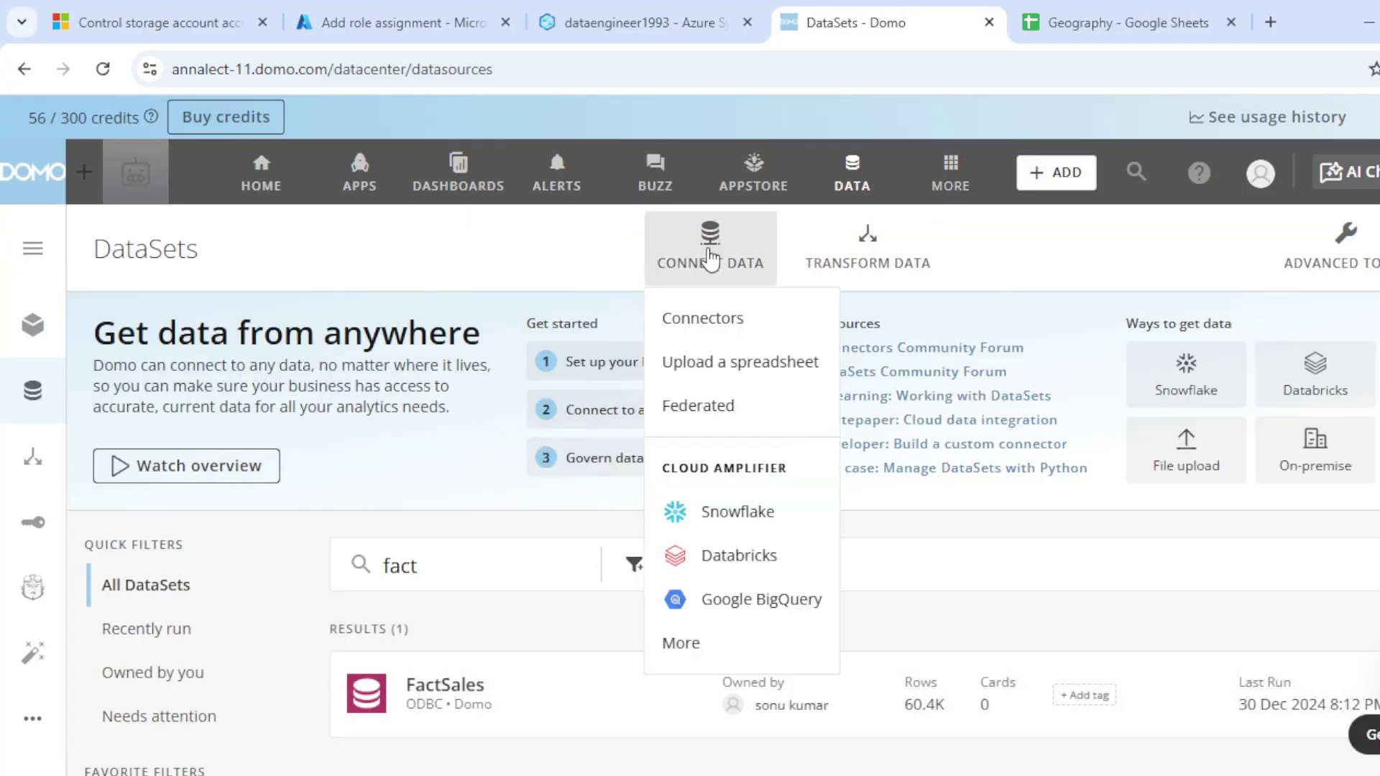
click(700, 320)
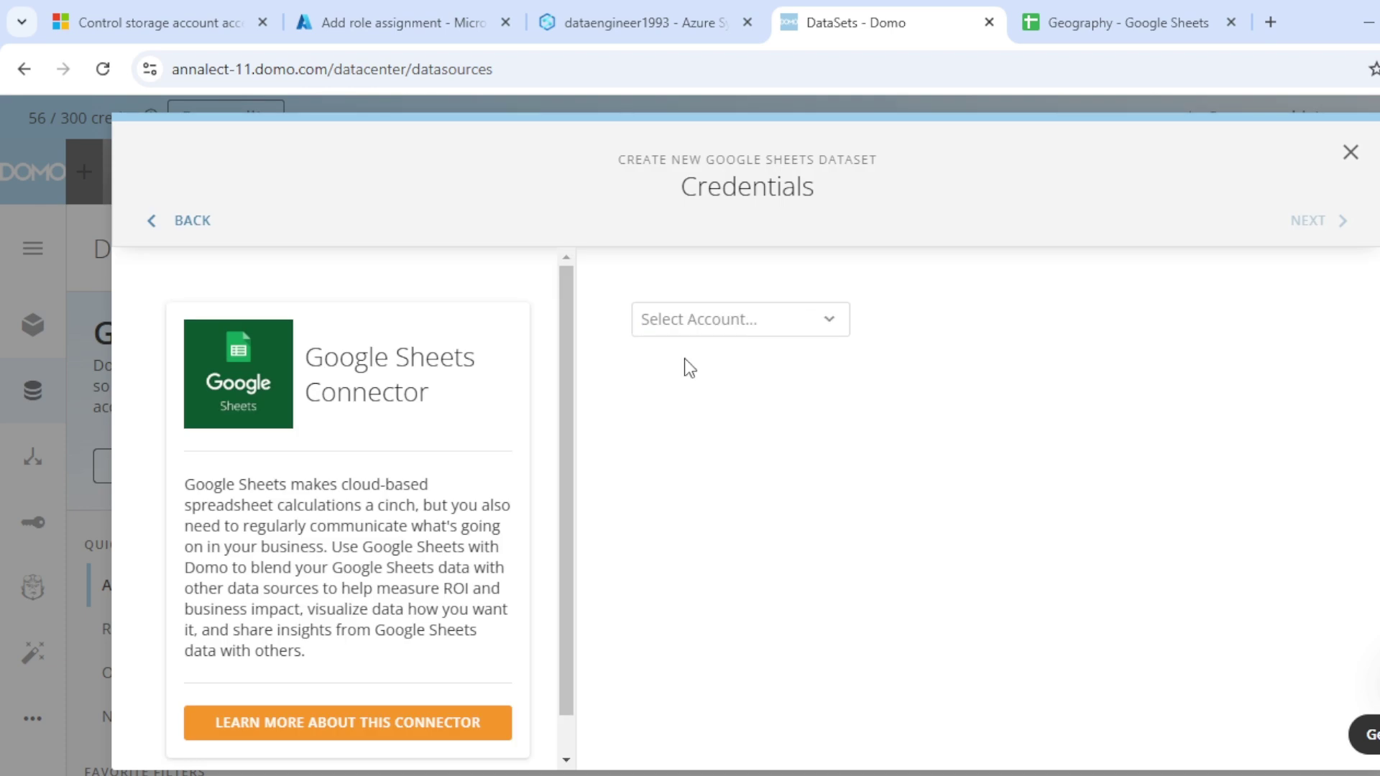
click(191, 222)
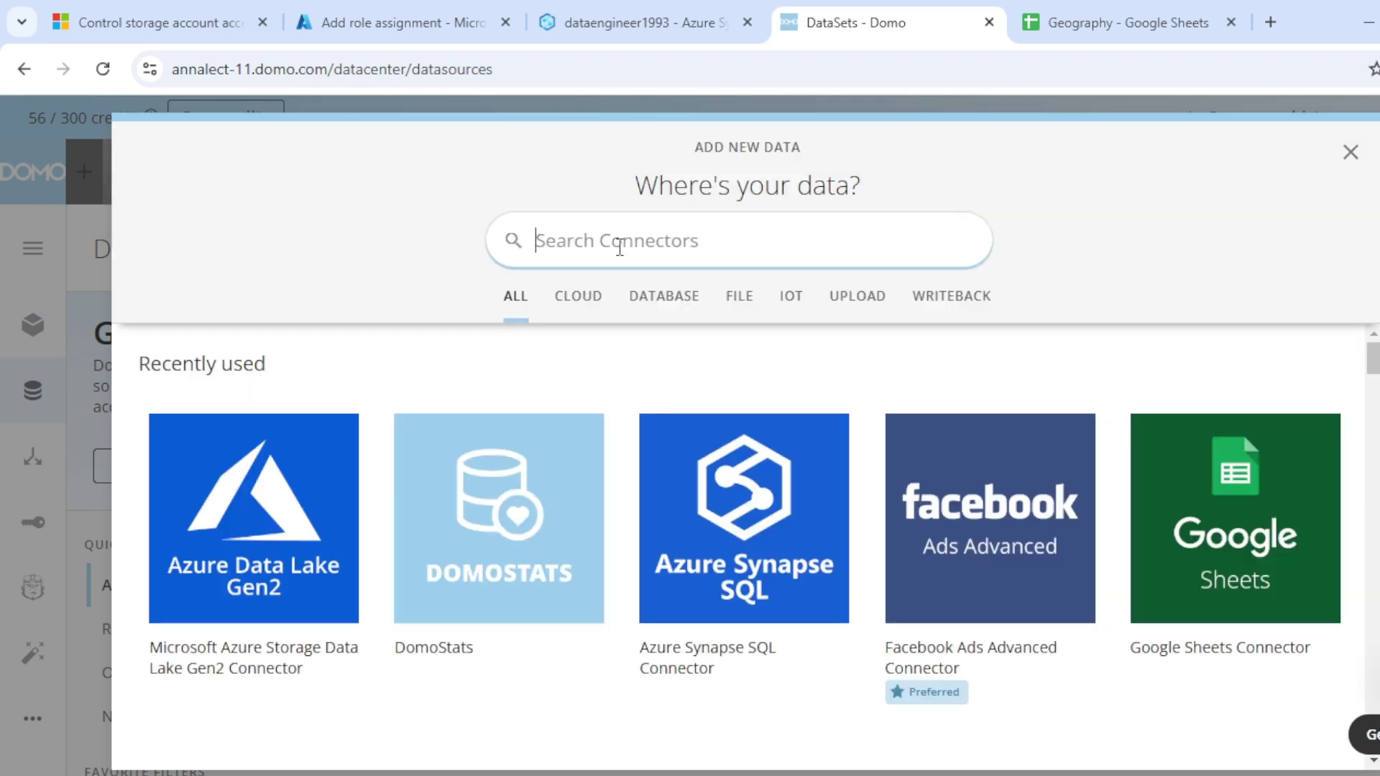
click(703, 666)
click(743, 320)
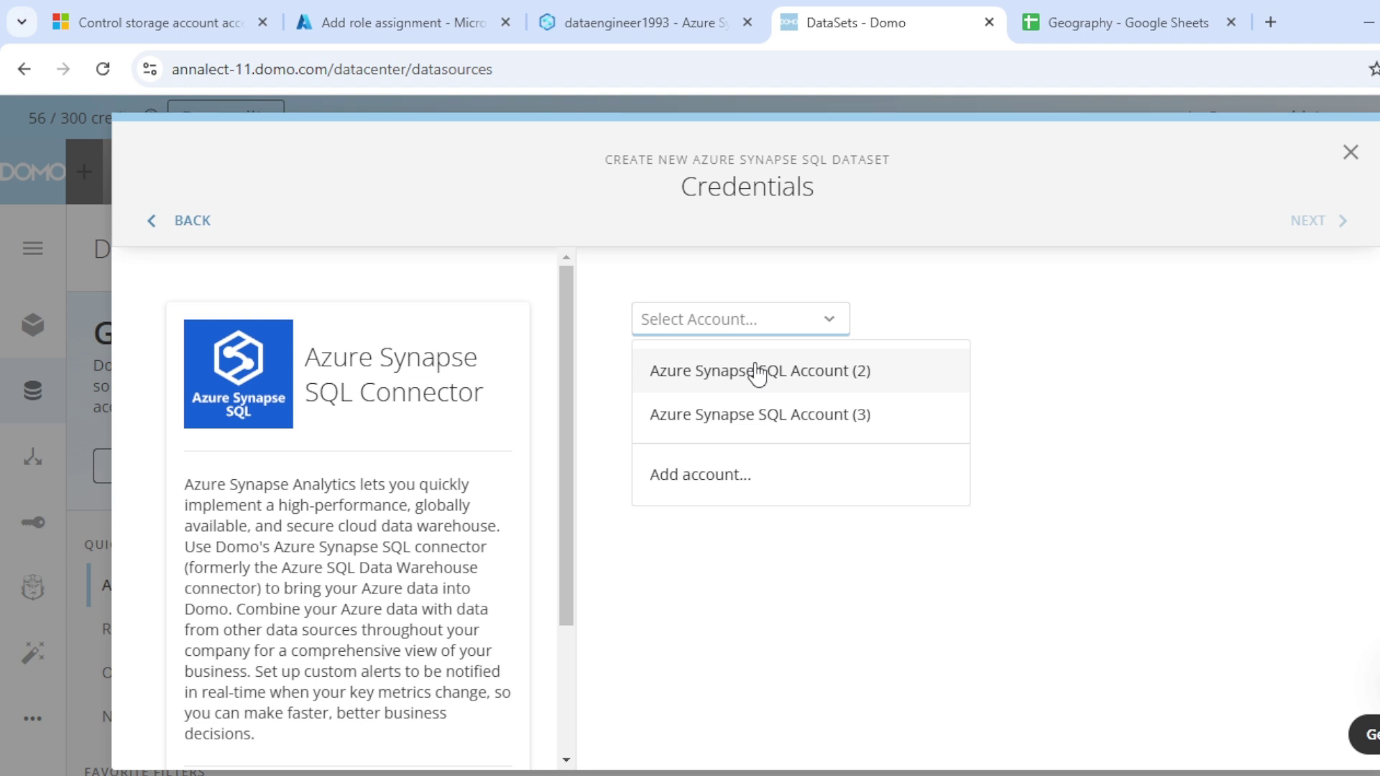
click(757, 373)
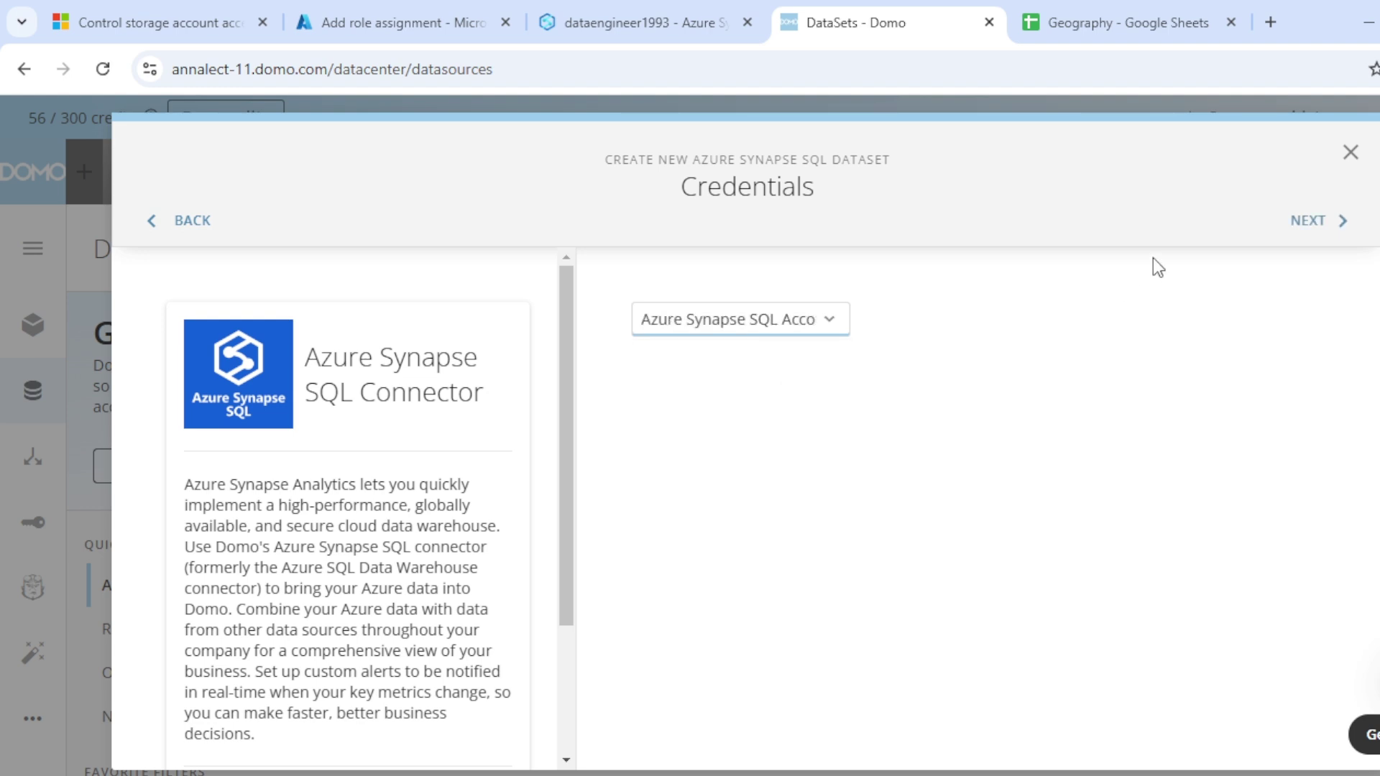
click(1307, 224)
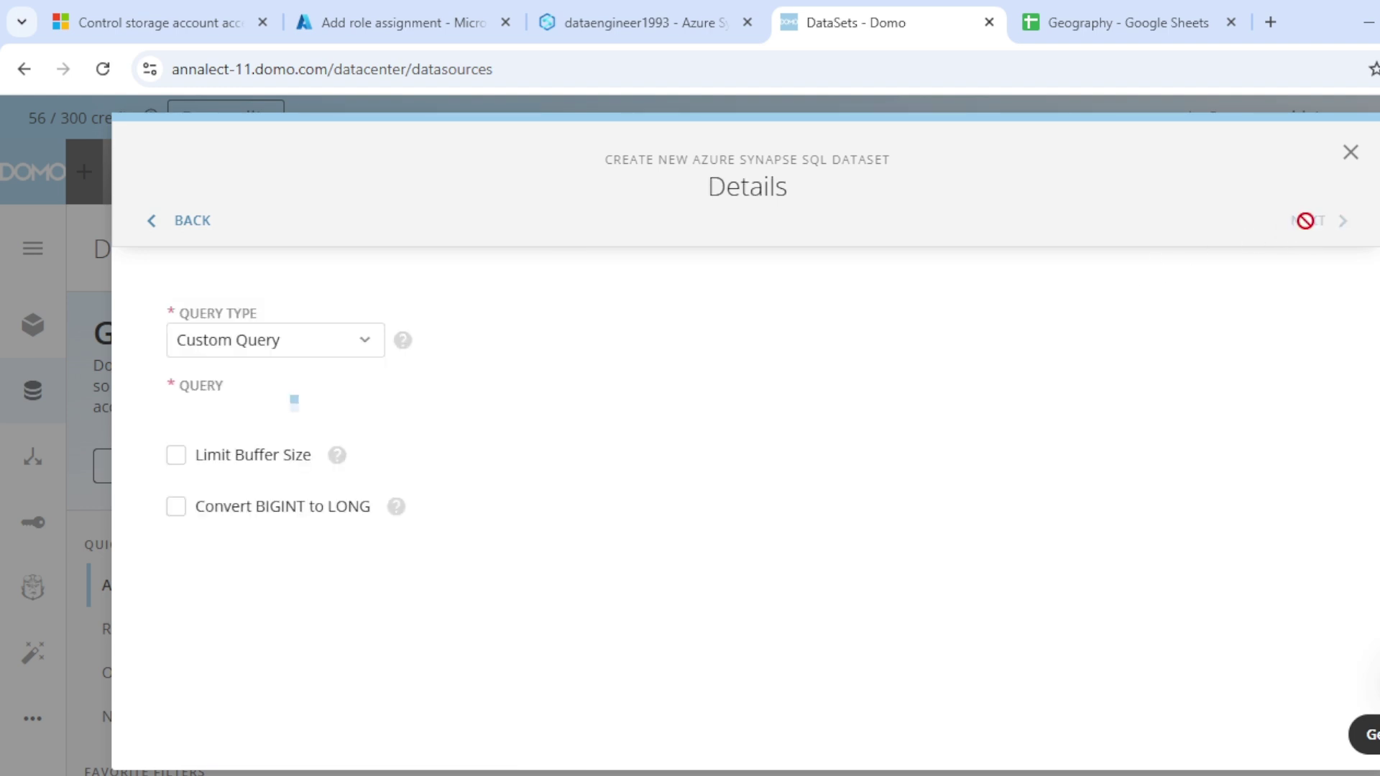
Step: Begin the custom query with 'select * from'
click(243, 451)
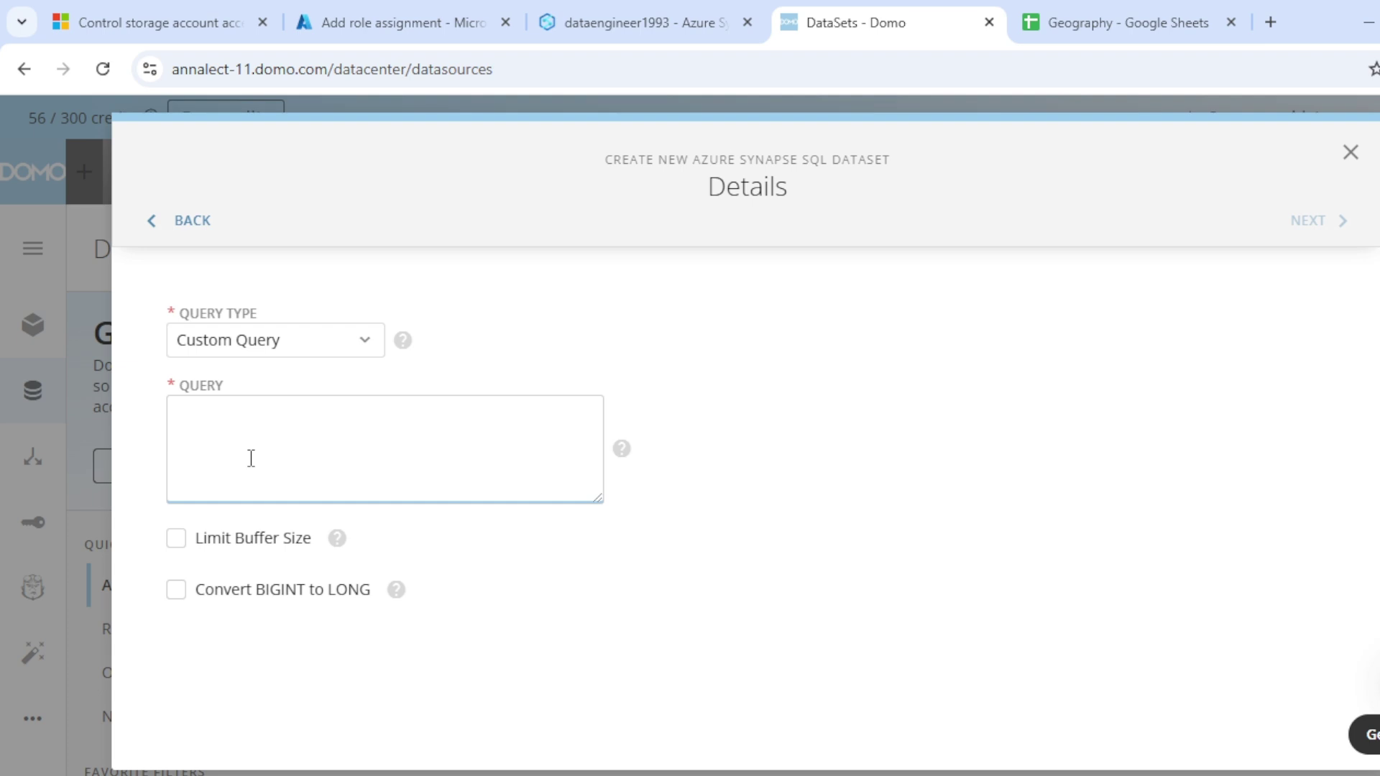
text(select * from)
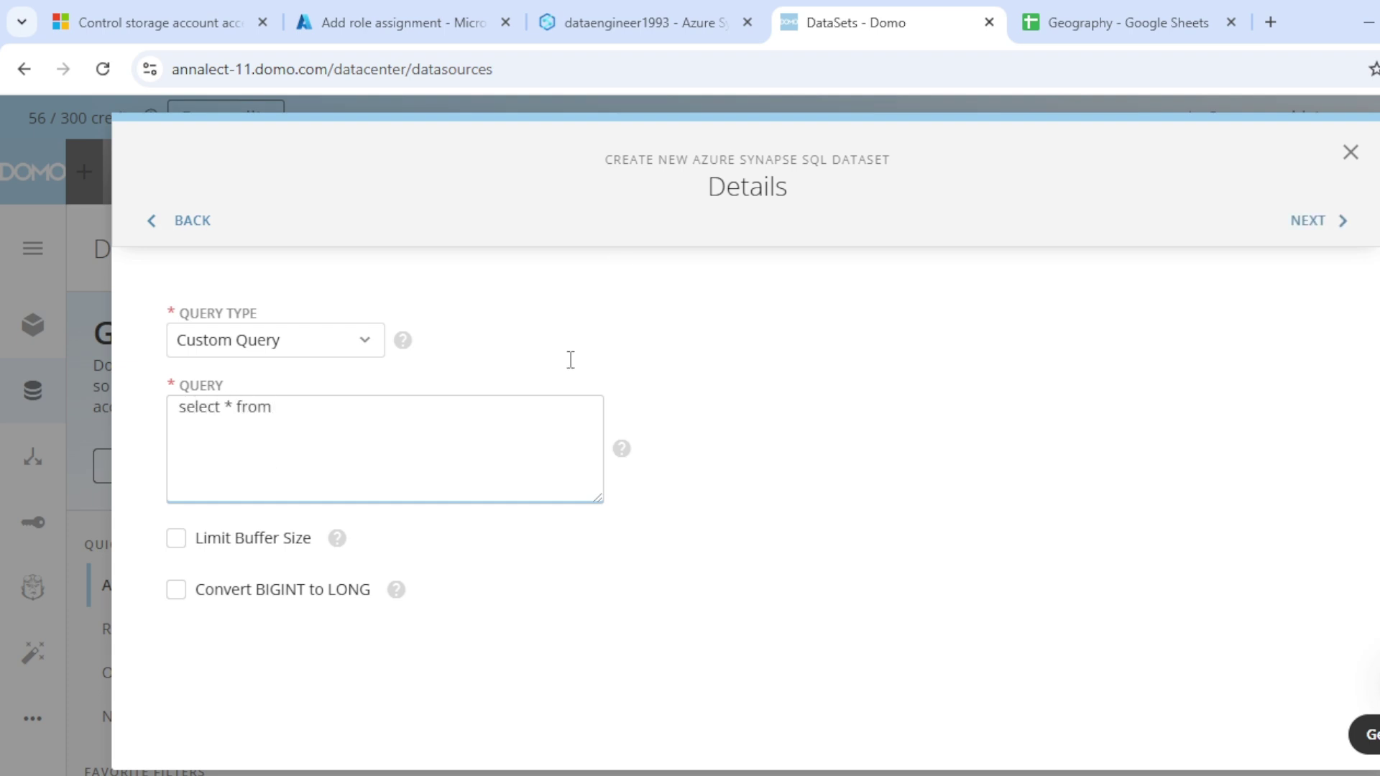
click(583, 6)
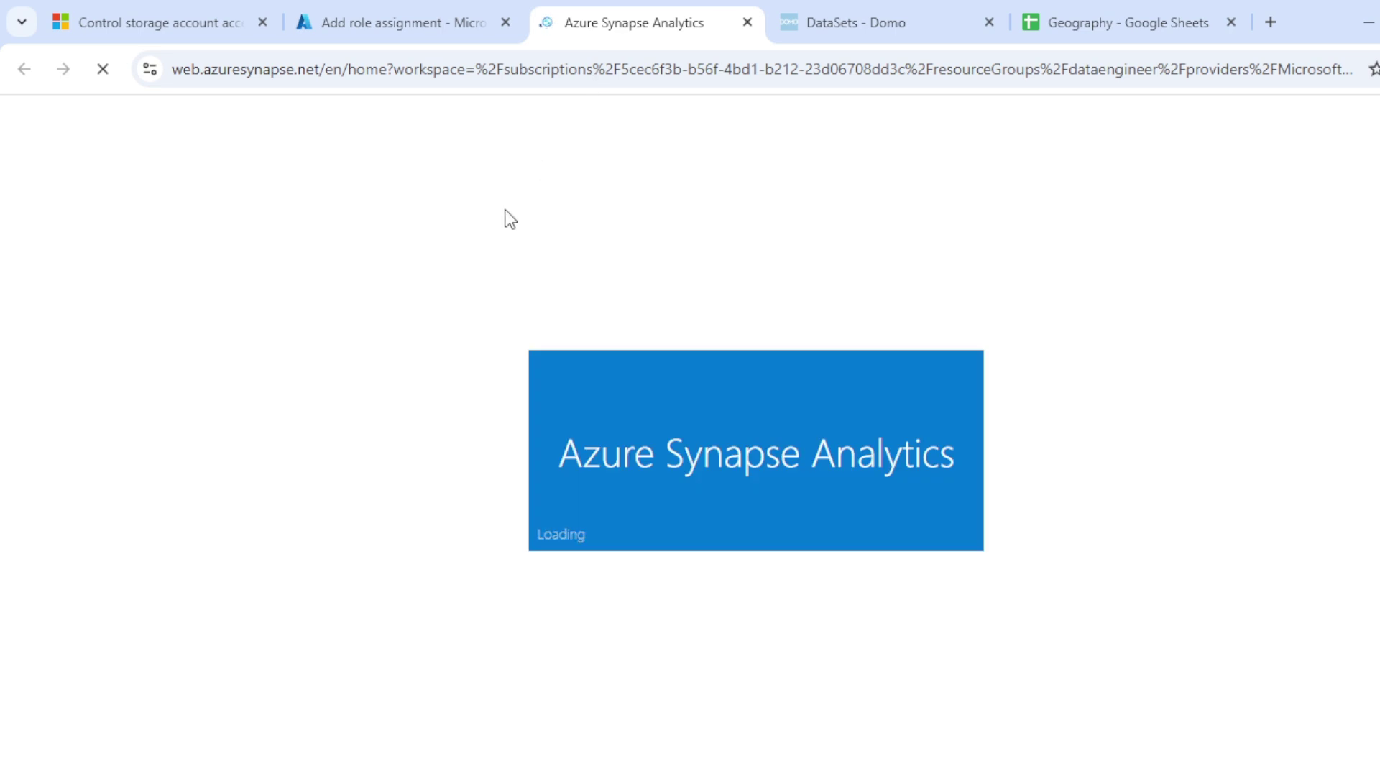
Step: Find the dbo.dimcurrency view under the domo_connect database's Views in Synapse's Data hub
click(887, 4)
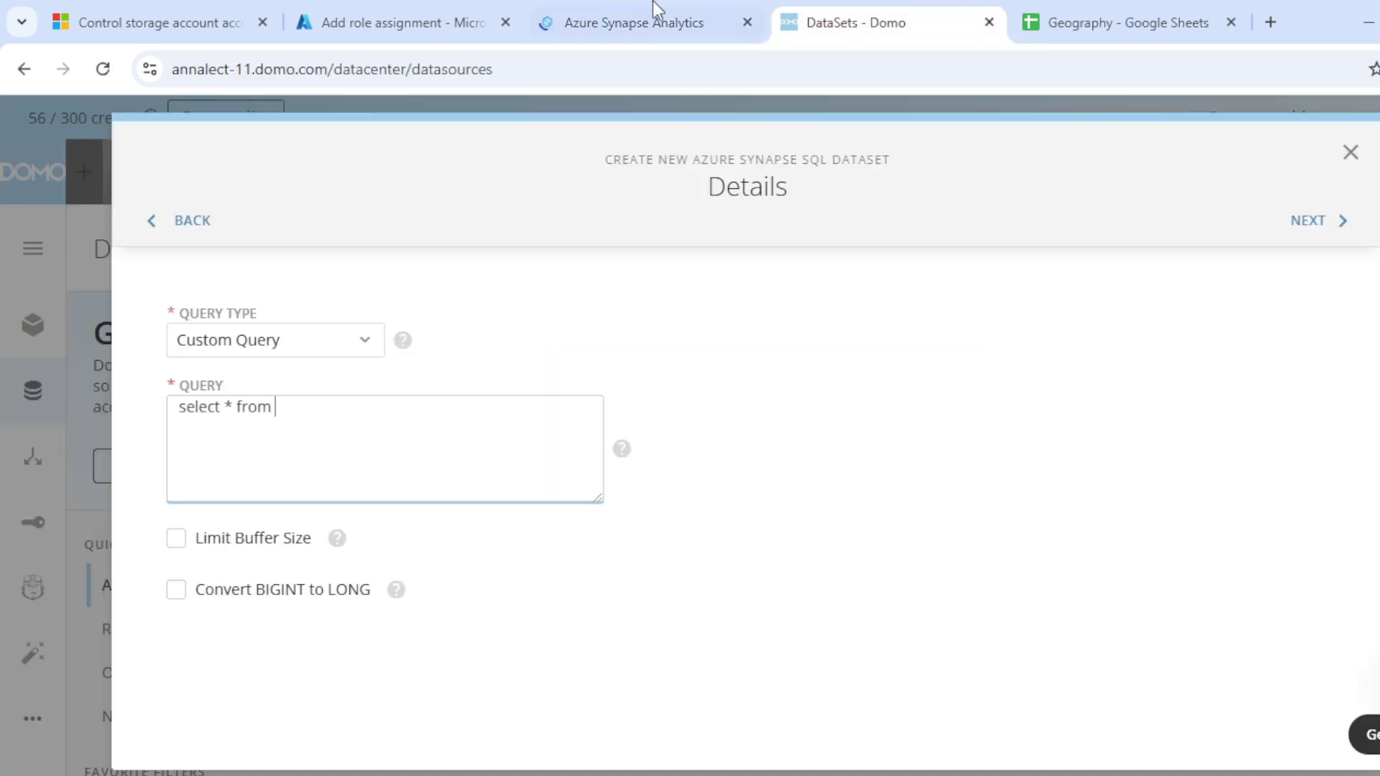
click(606, 10)
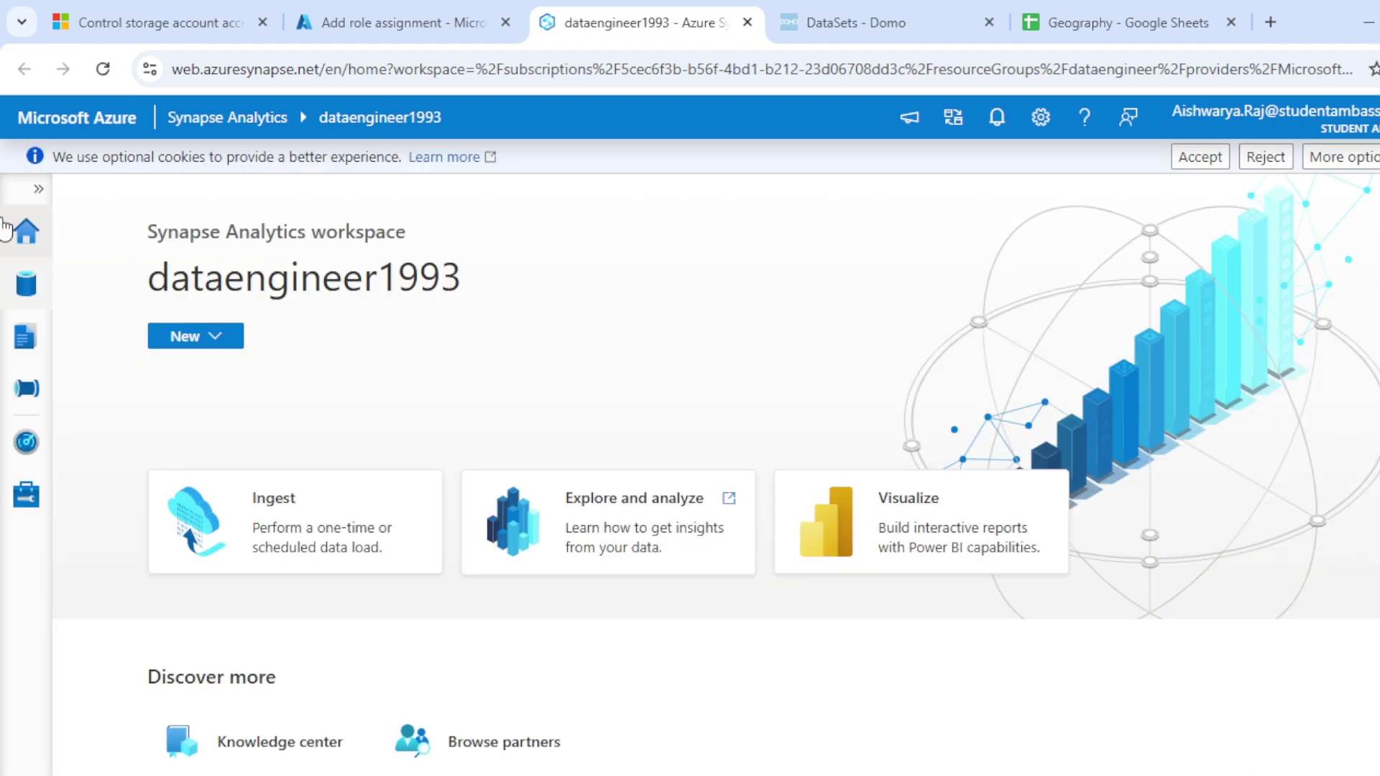
click(14, 357)
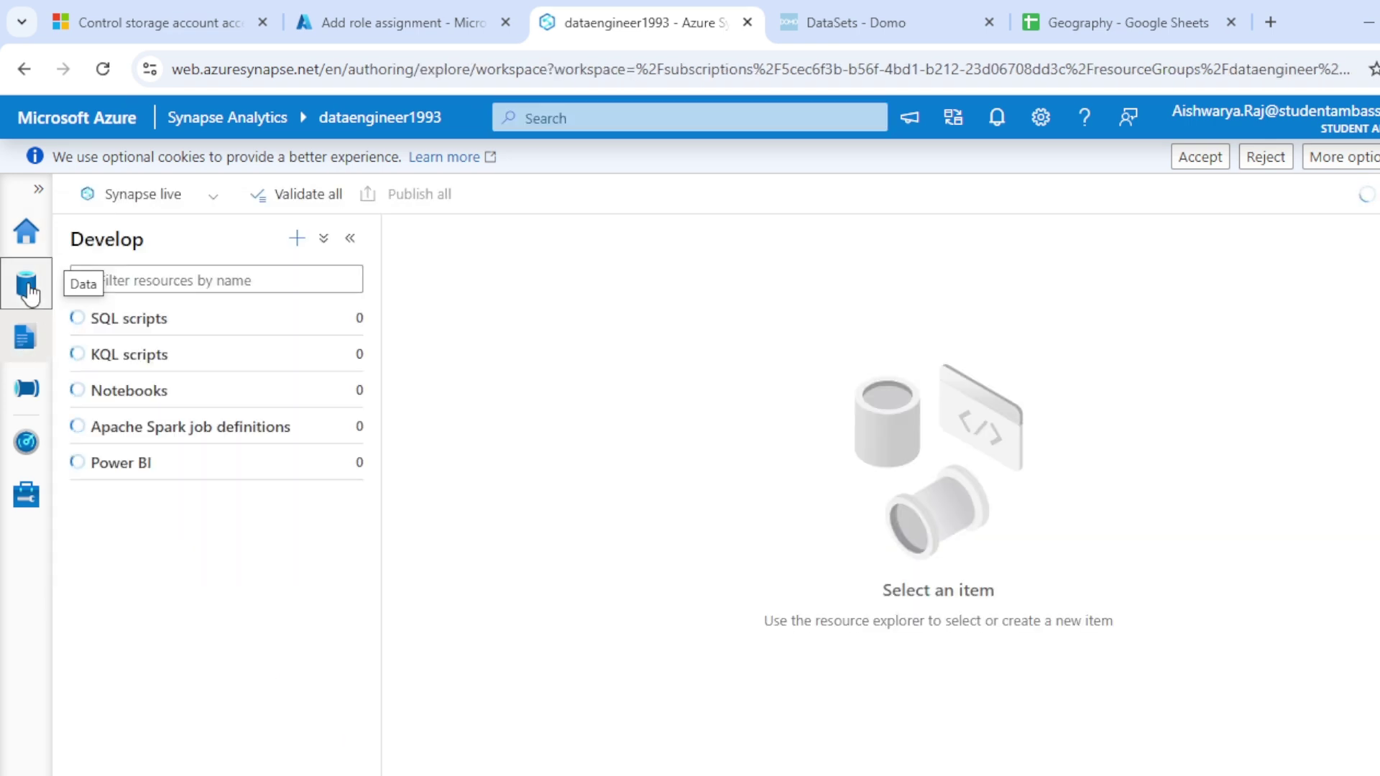
click(26, 285)
click(86, 400)
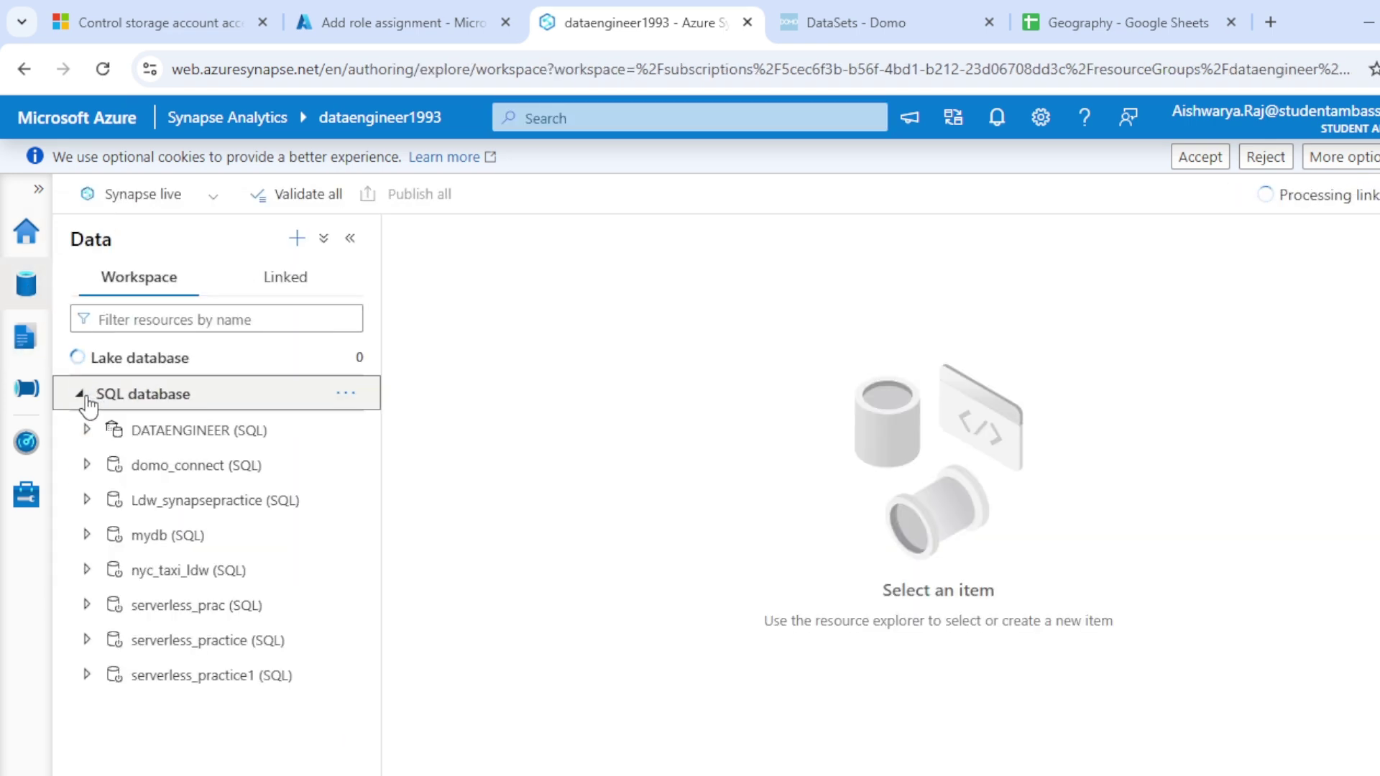
click(89, 465)
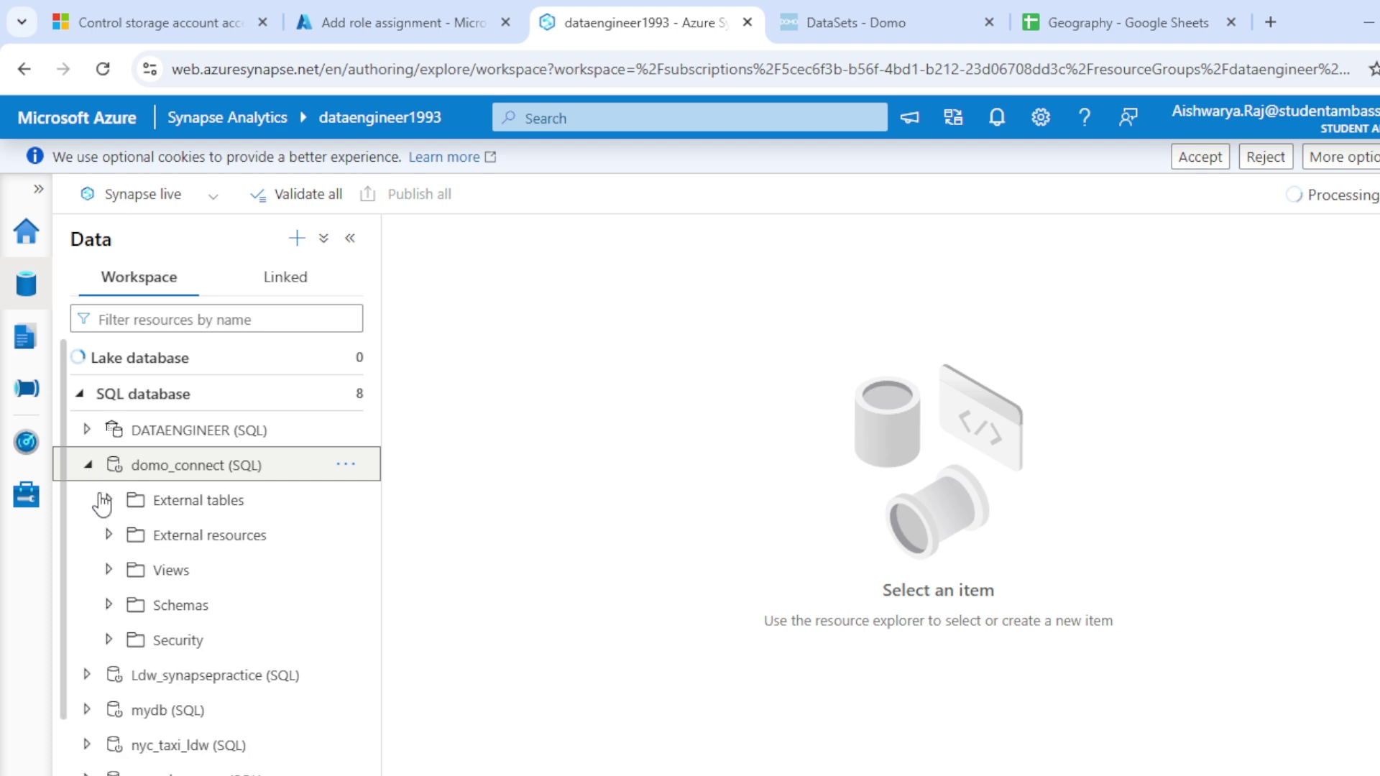
click(109, 573)
click(109, 571)
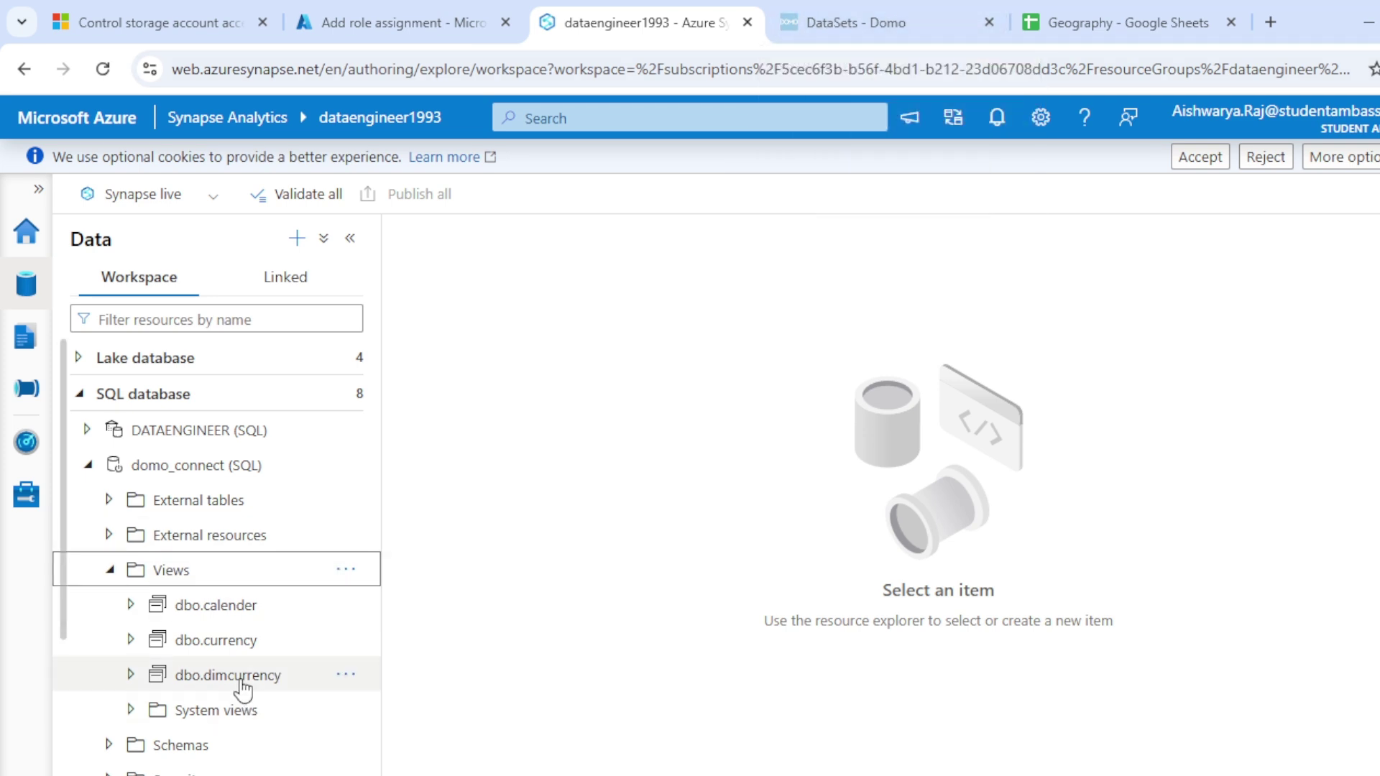
click(825, 20)
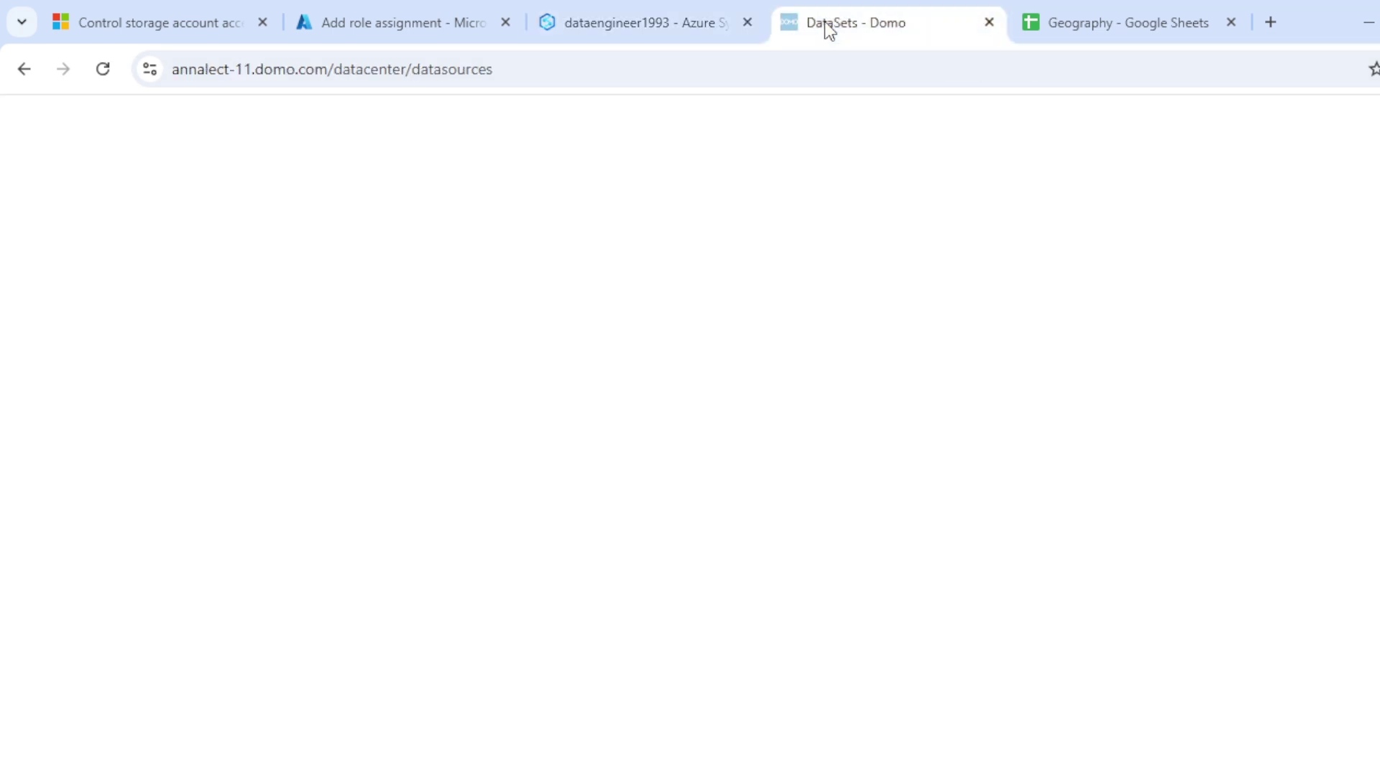
Step: Complete the query on the dimcurrency view, set manual updates, and save and run it as dimcurrency
text(di)
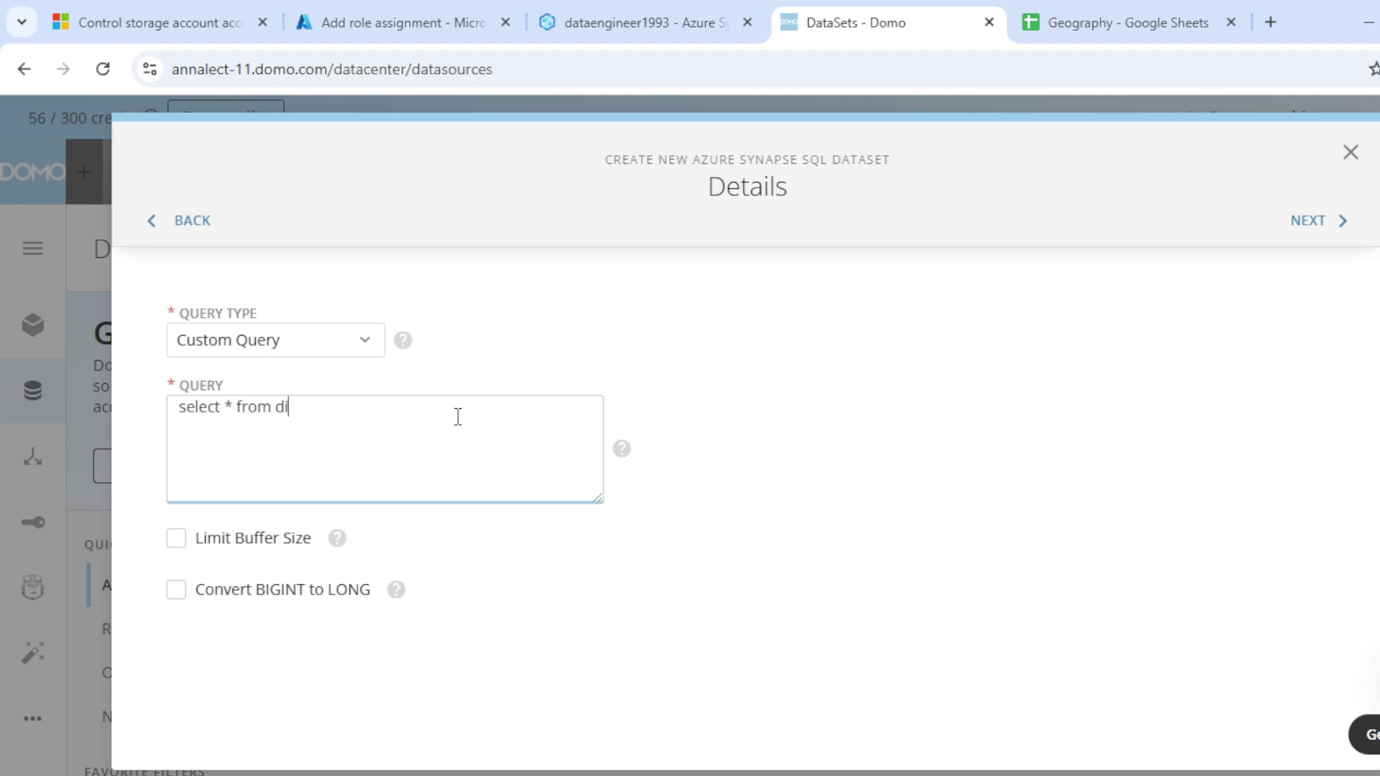
text(mcurrency)
click(1312, 220)
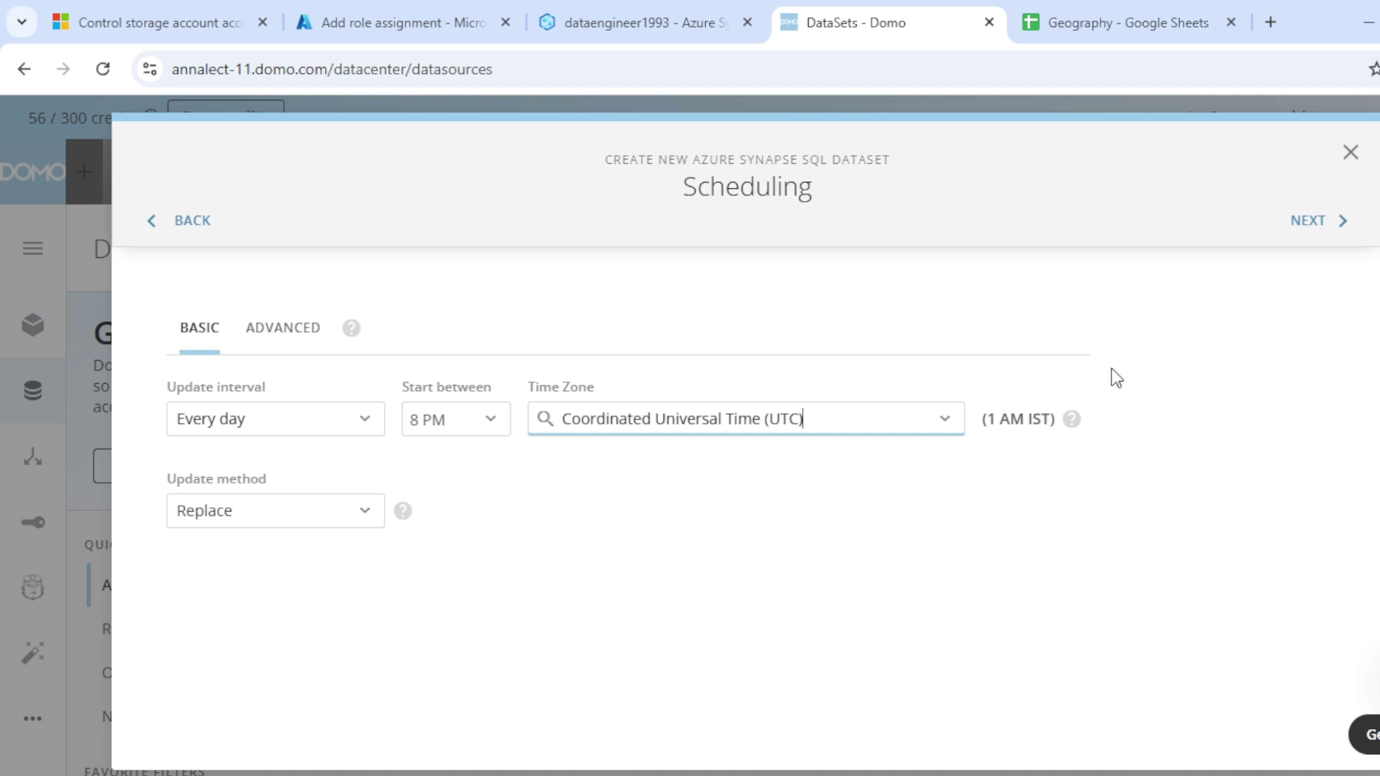
click(225, 428)
scroll(277, 719, down, 1)
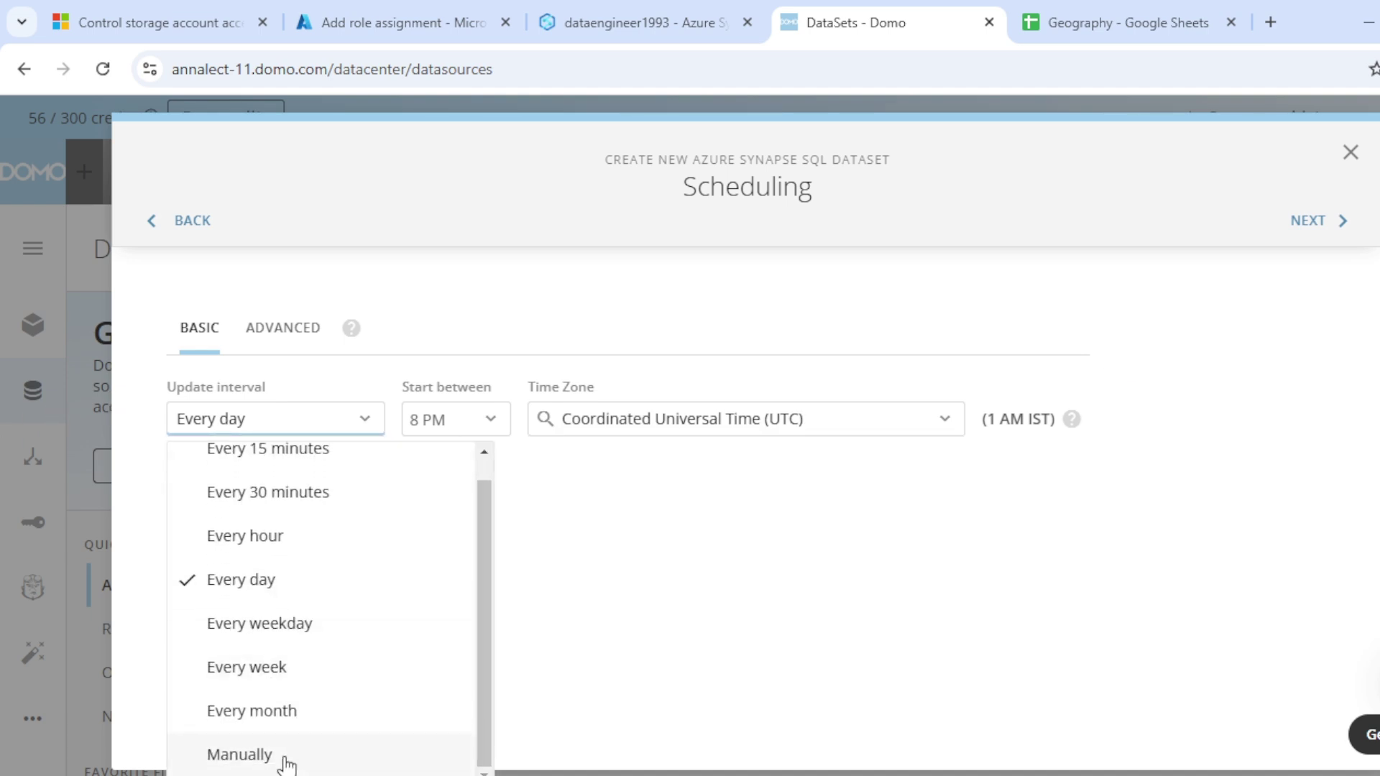
click(282, 752)
click(1317, 220)
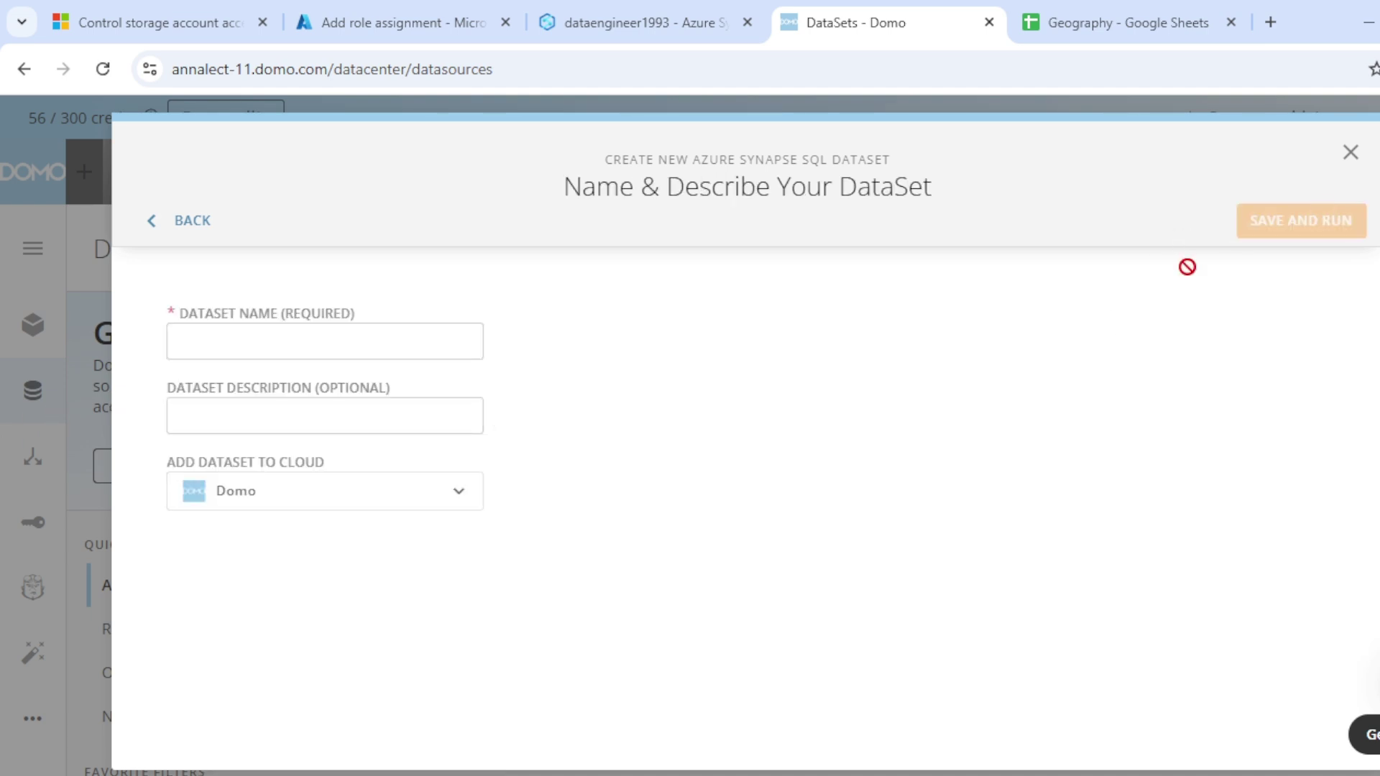
click(358, 349)
text(dim)
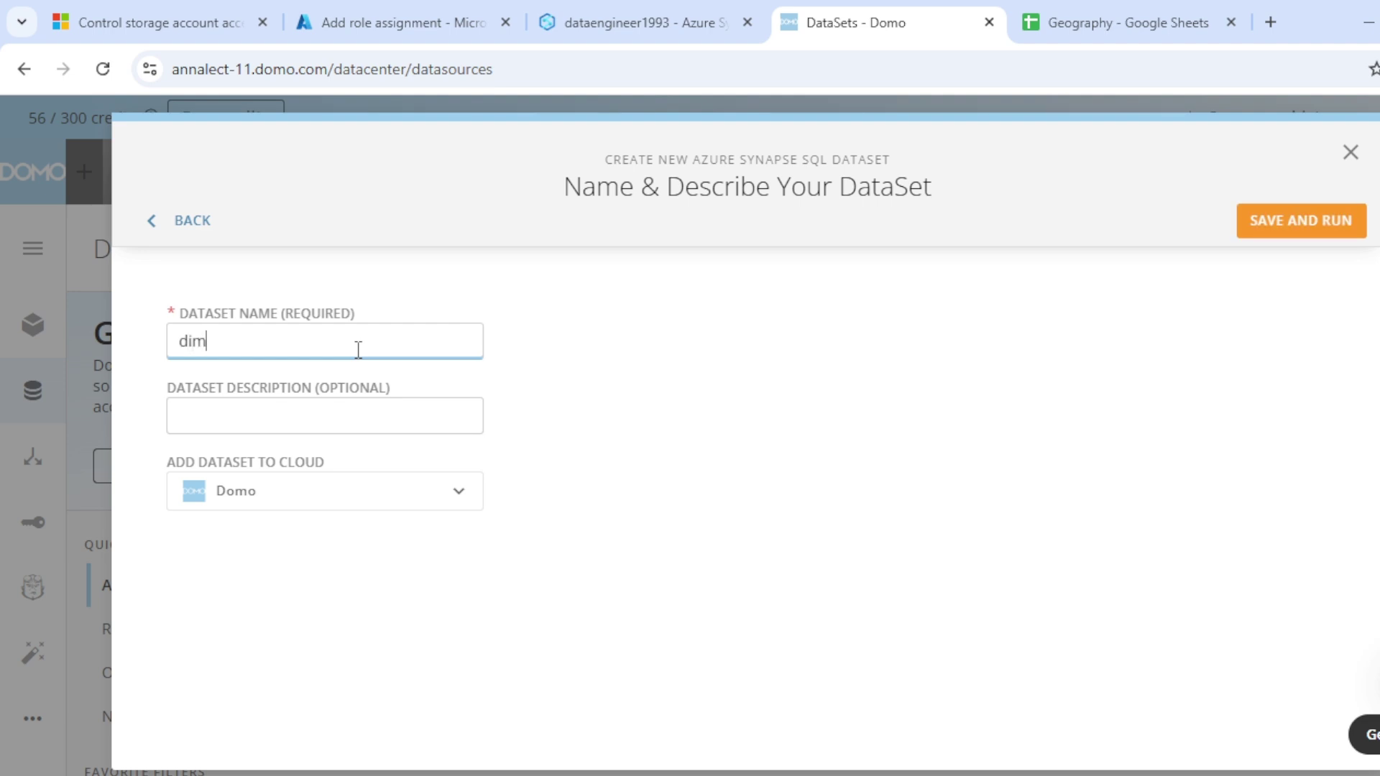
text(currency)
click(1264, 225)
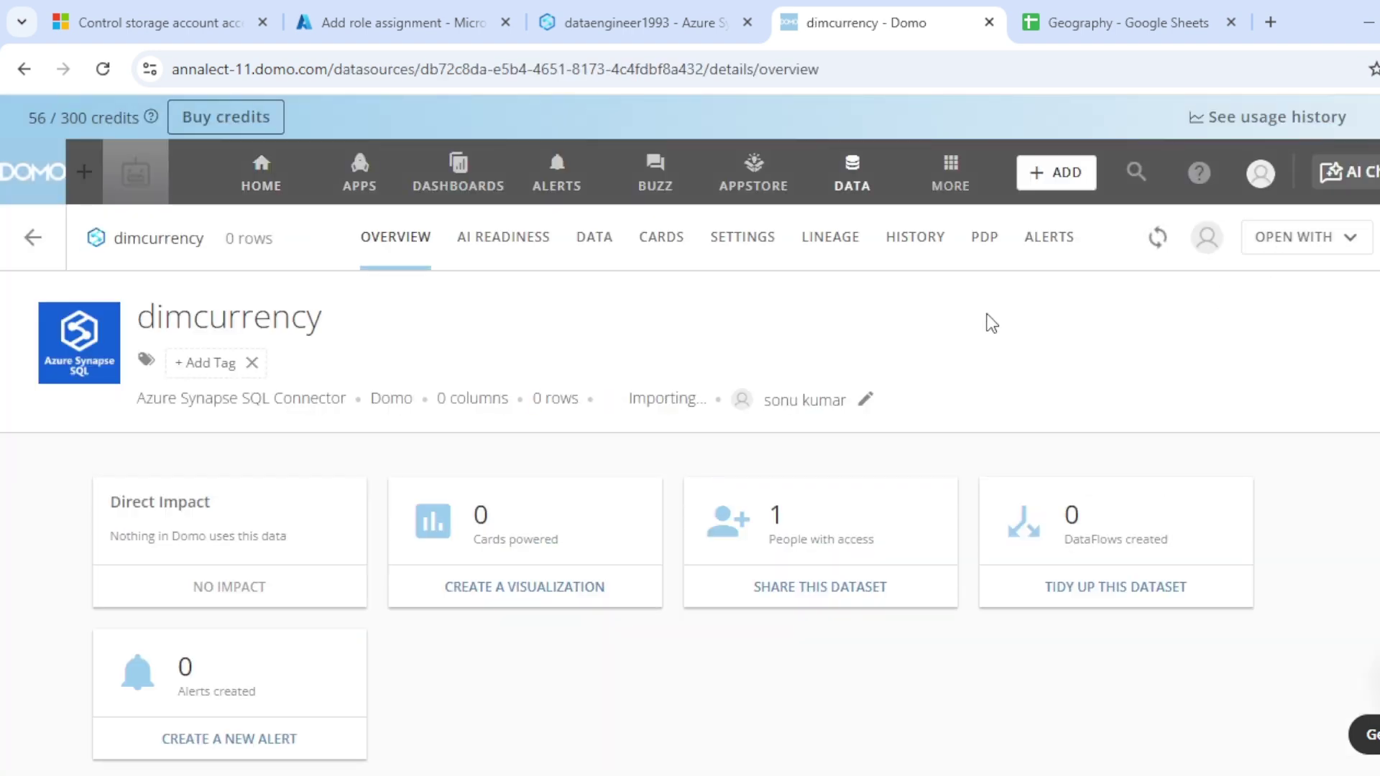
click(927, 237)
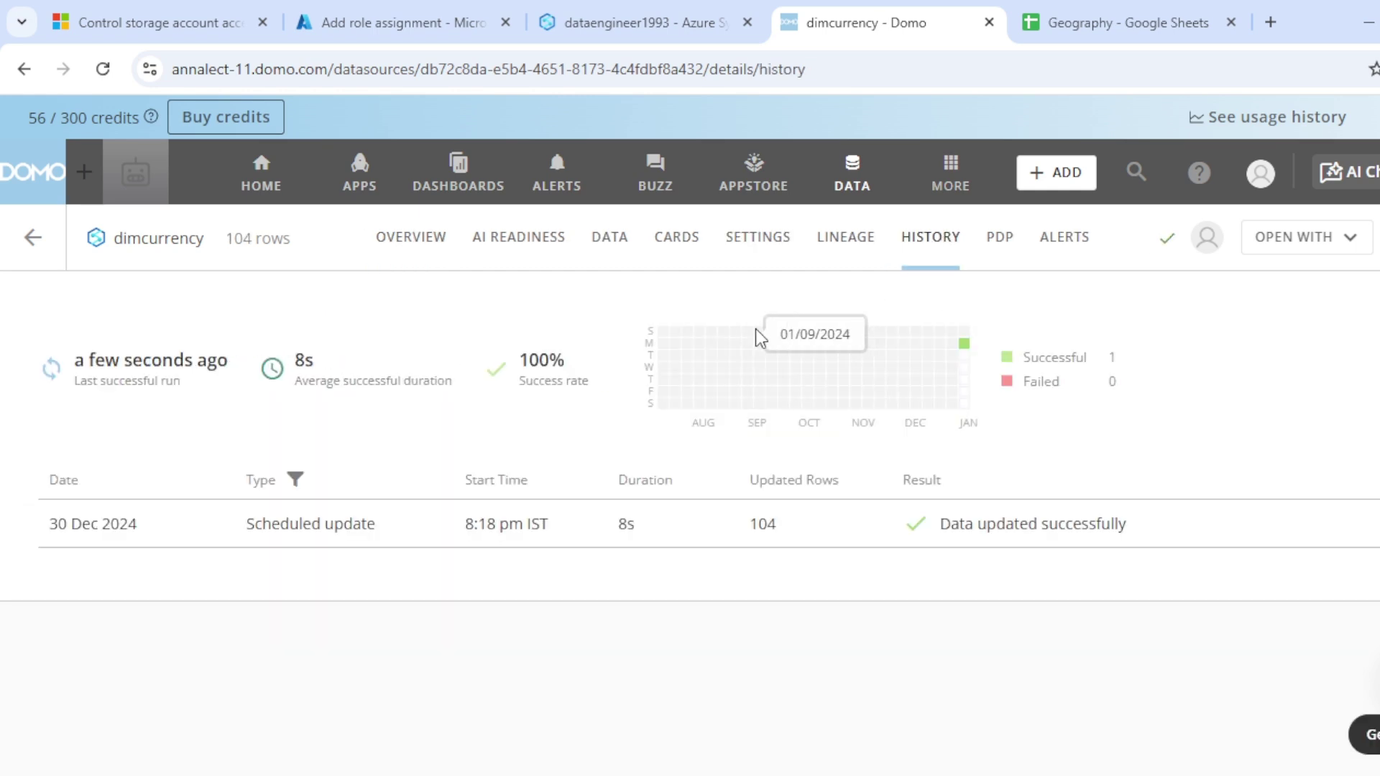
click(625, 243)
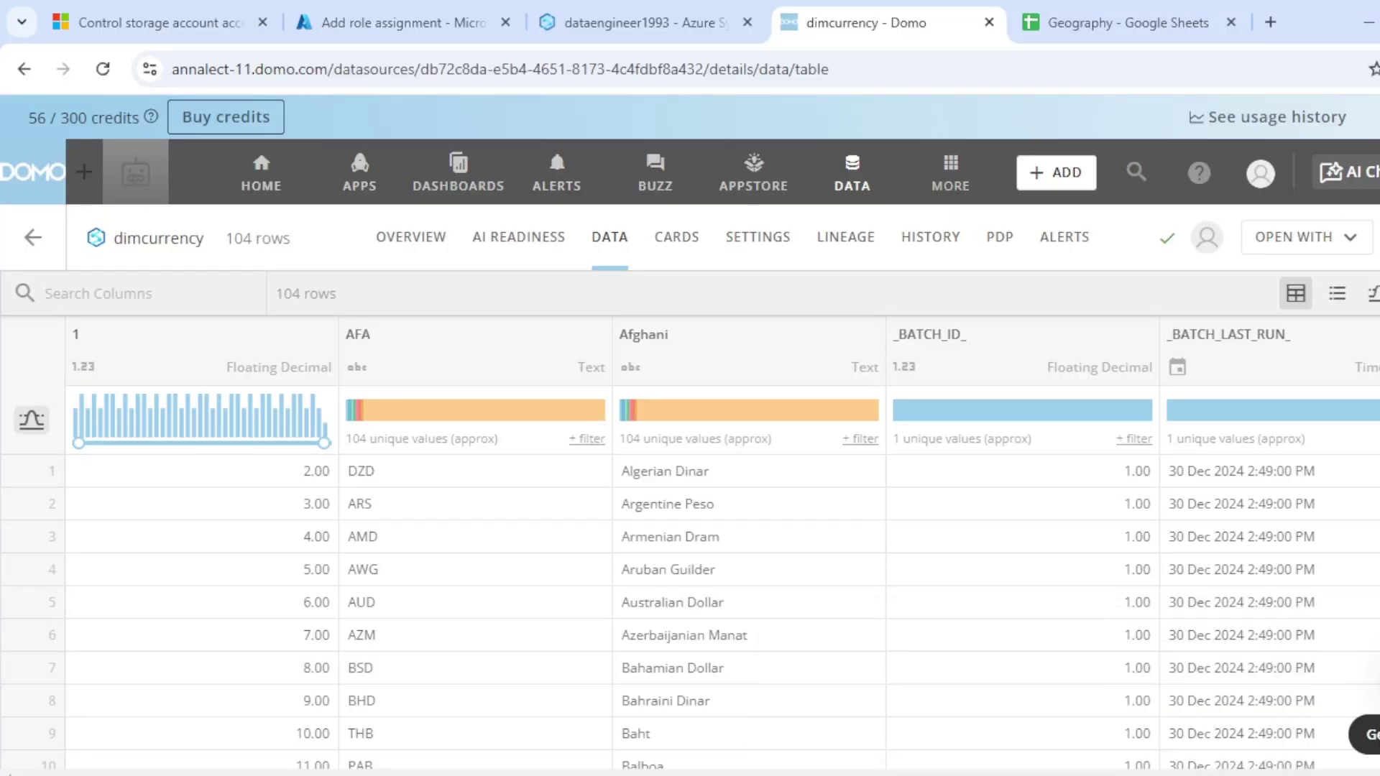
mouse_move(981, 775)
click(1034, 687)
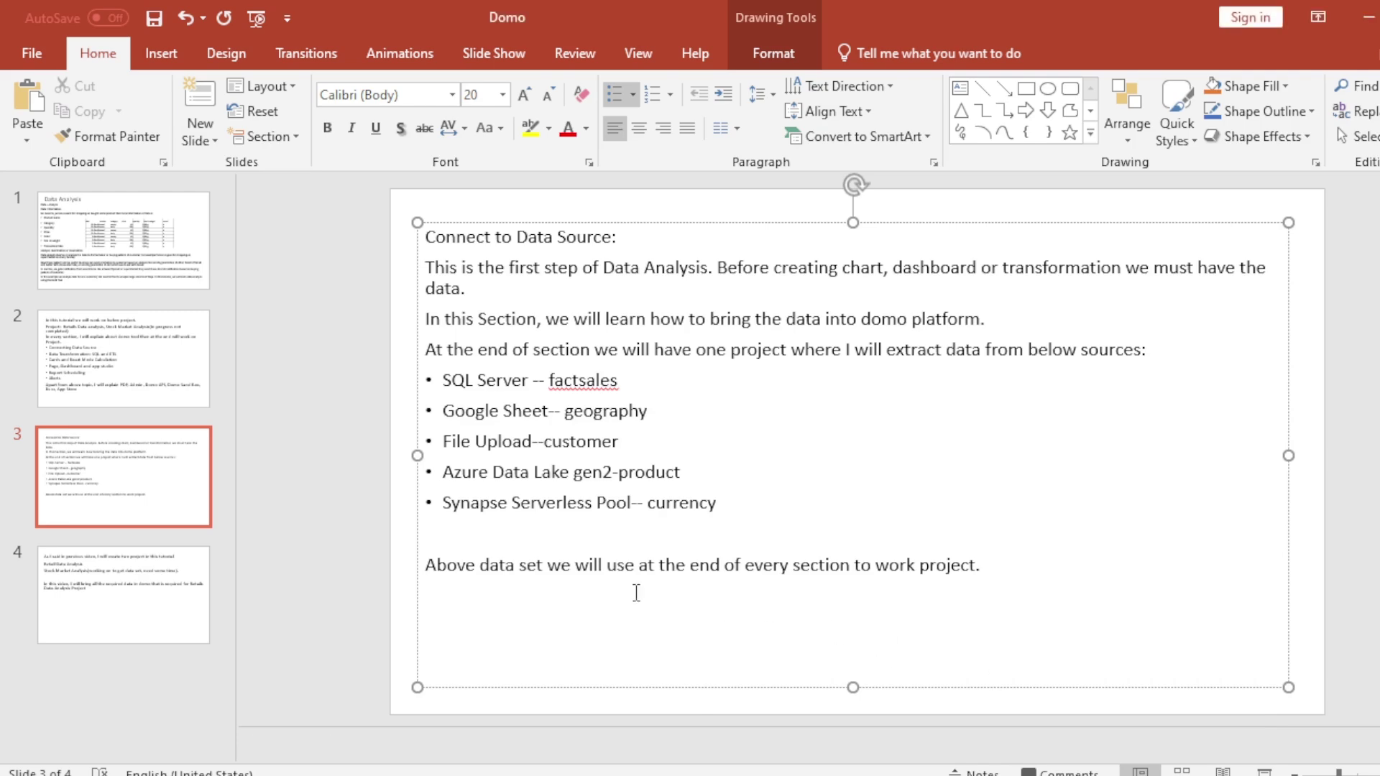
click(791, 774)
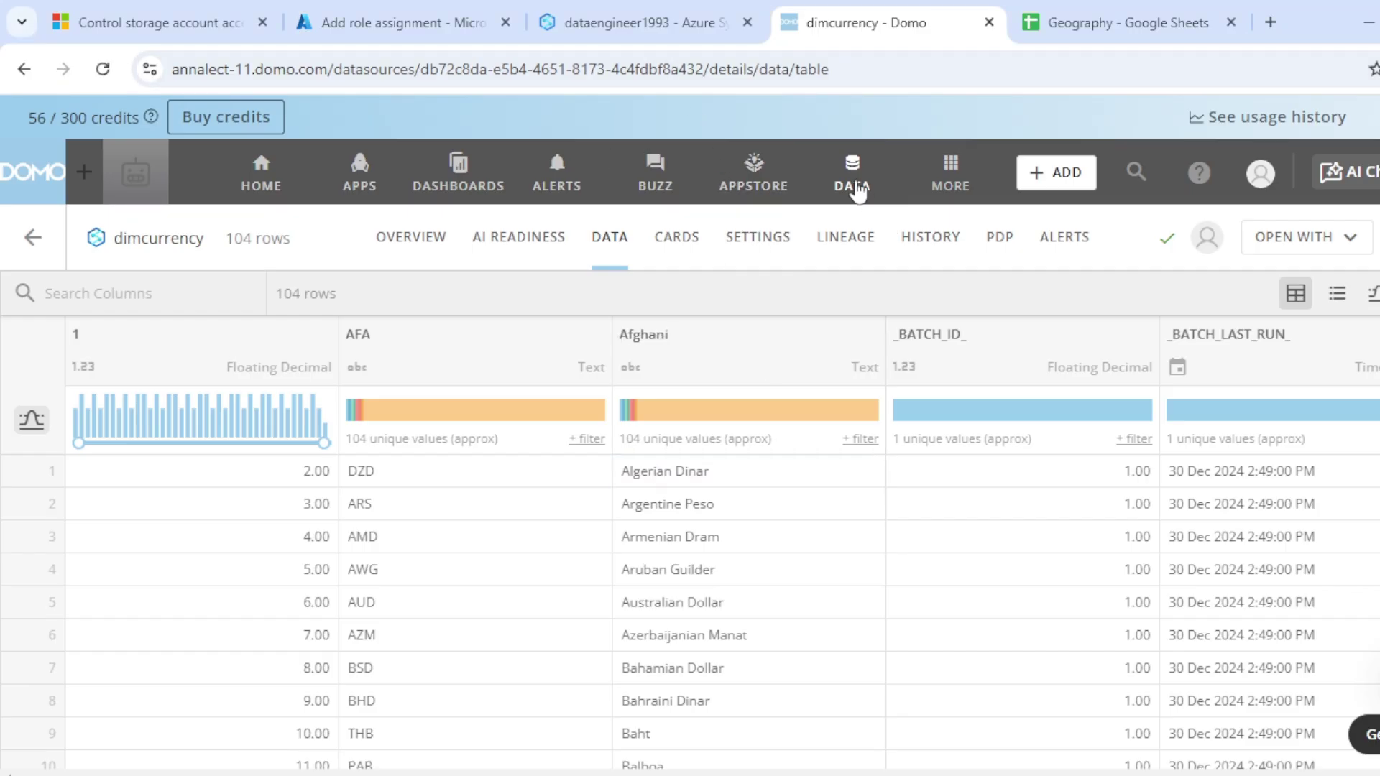
Step: Start an Azure Data Lake Gen2 dataset with the saved Gen2 account and reach its Details step
click(855, 189)
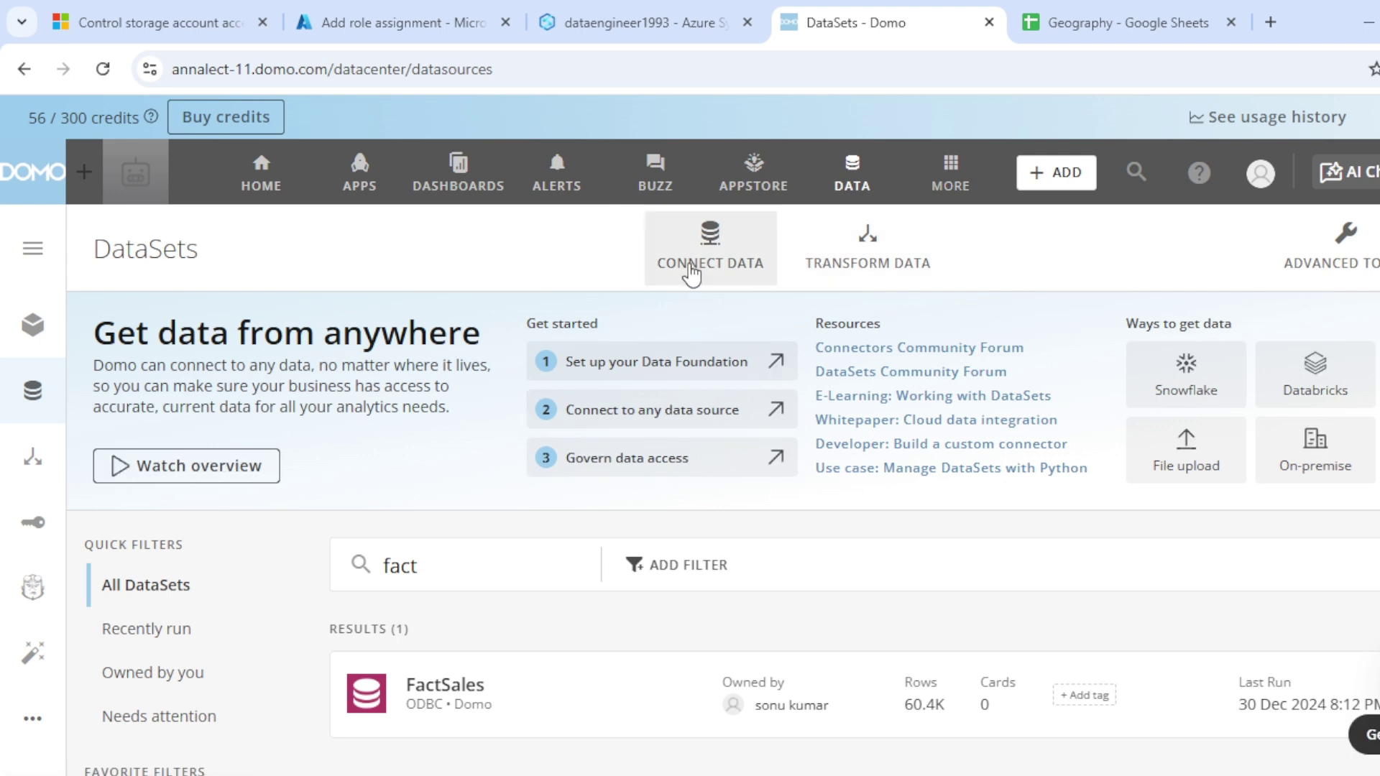
click(691, 273)
click(705, 310)
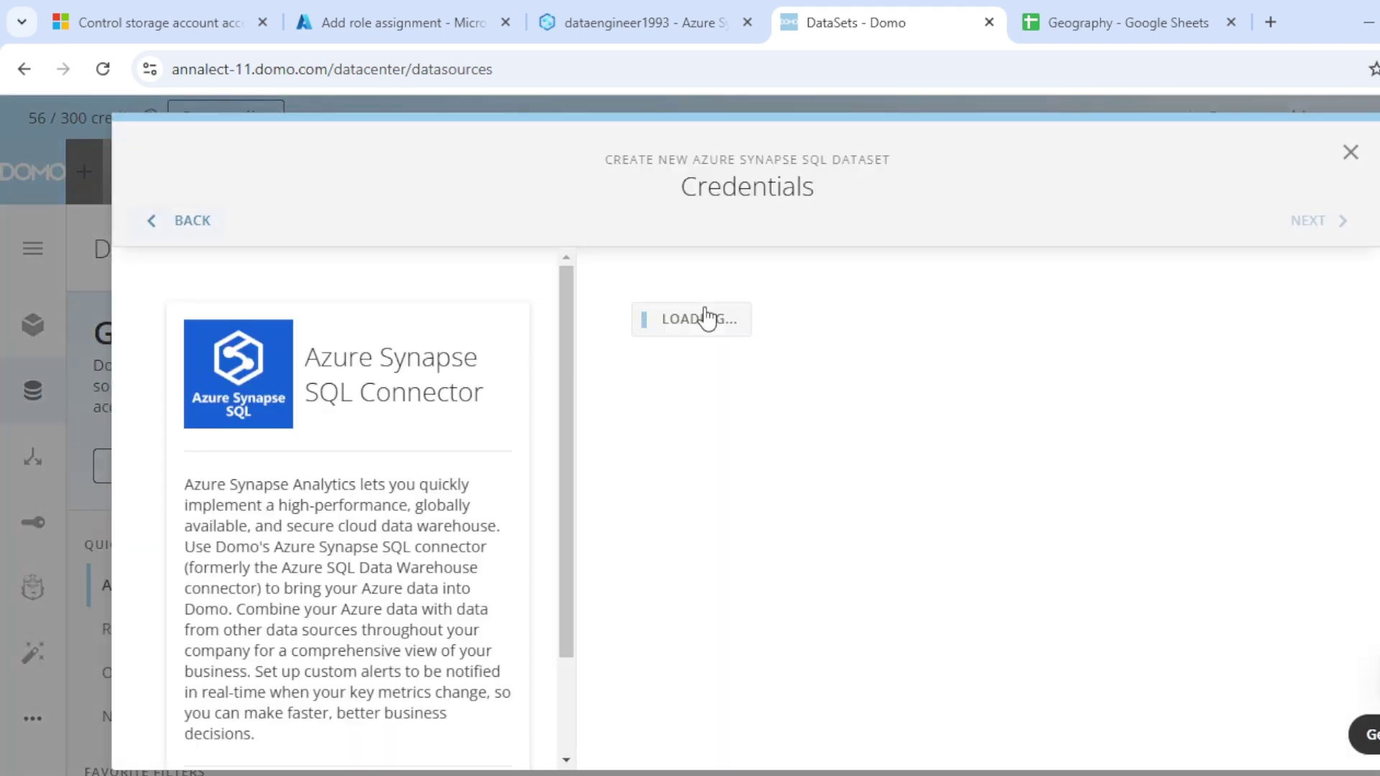
click(201, 221)
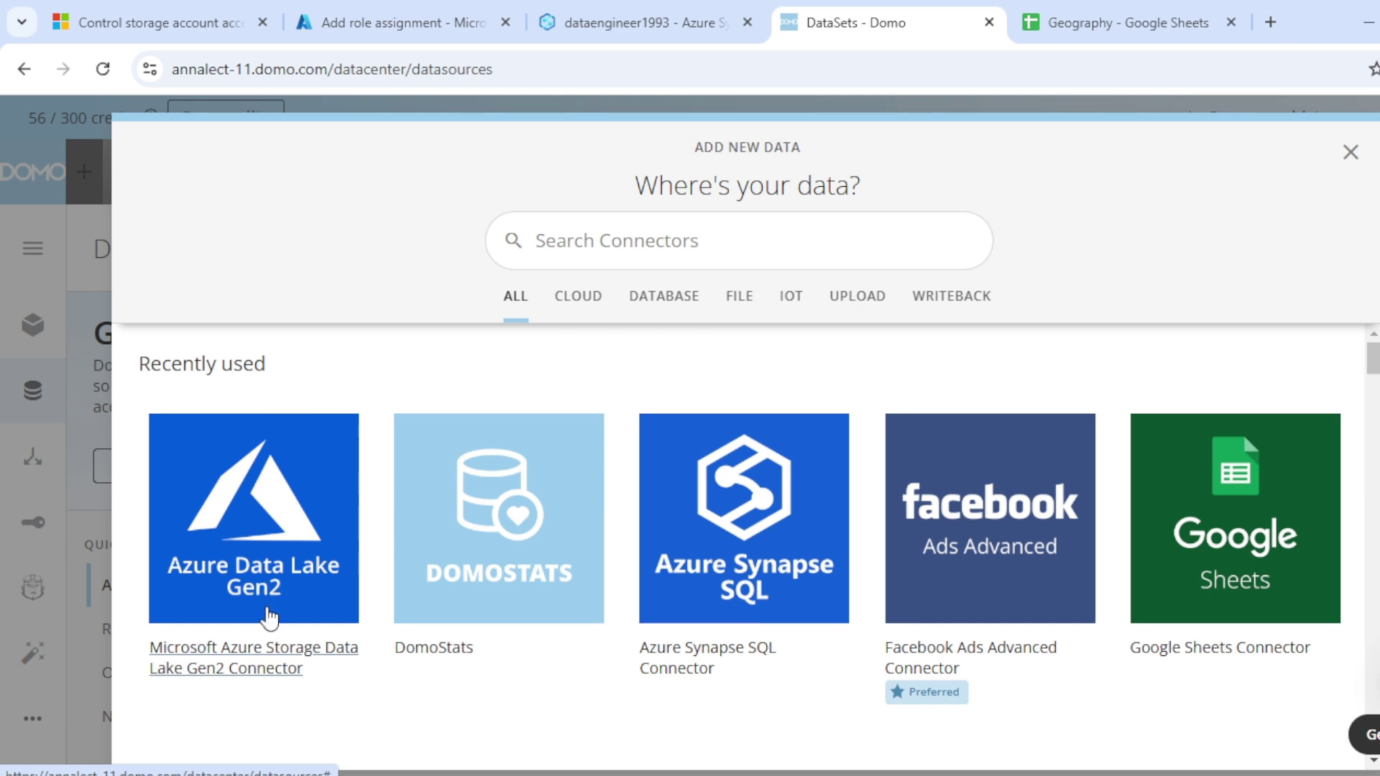
click(268, 646)
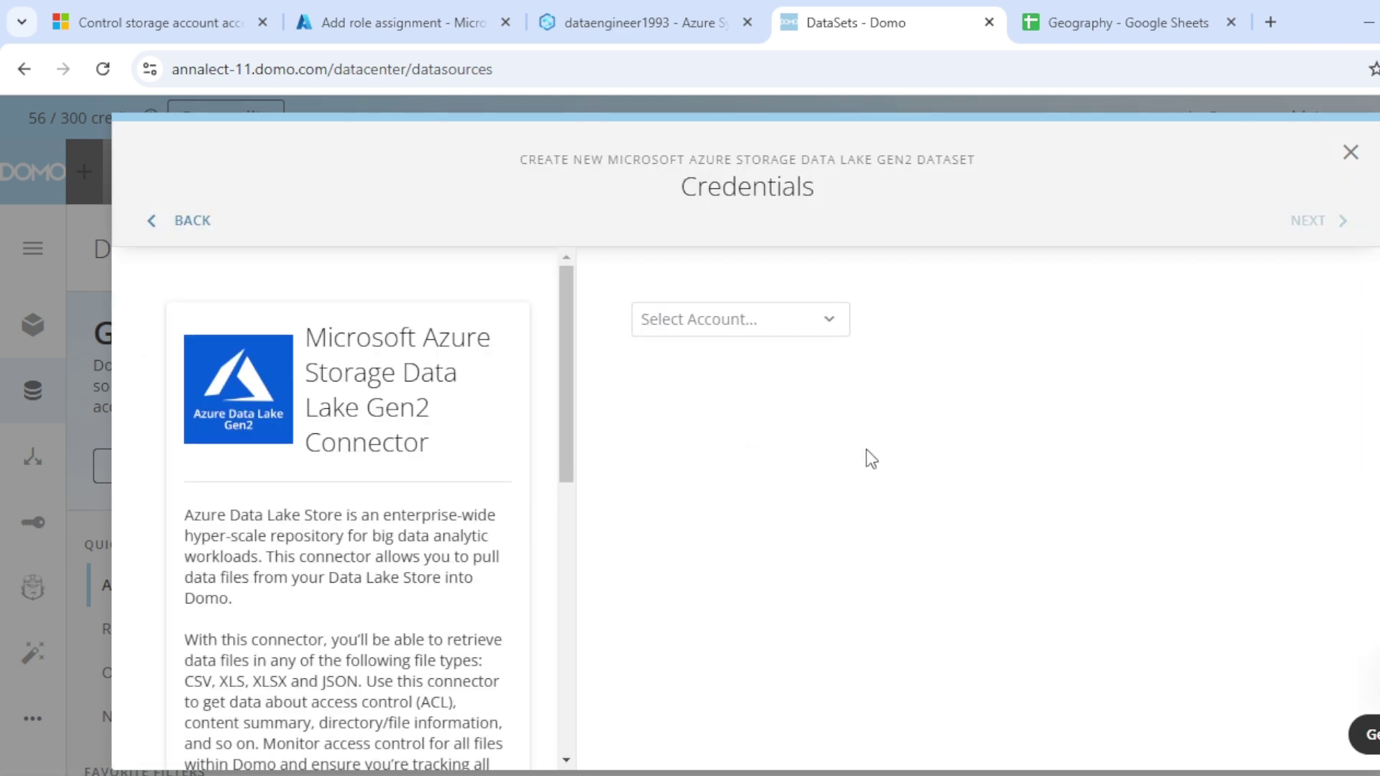
click(769, 332)
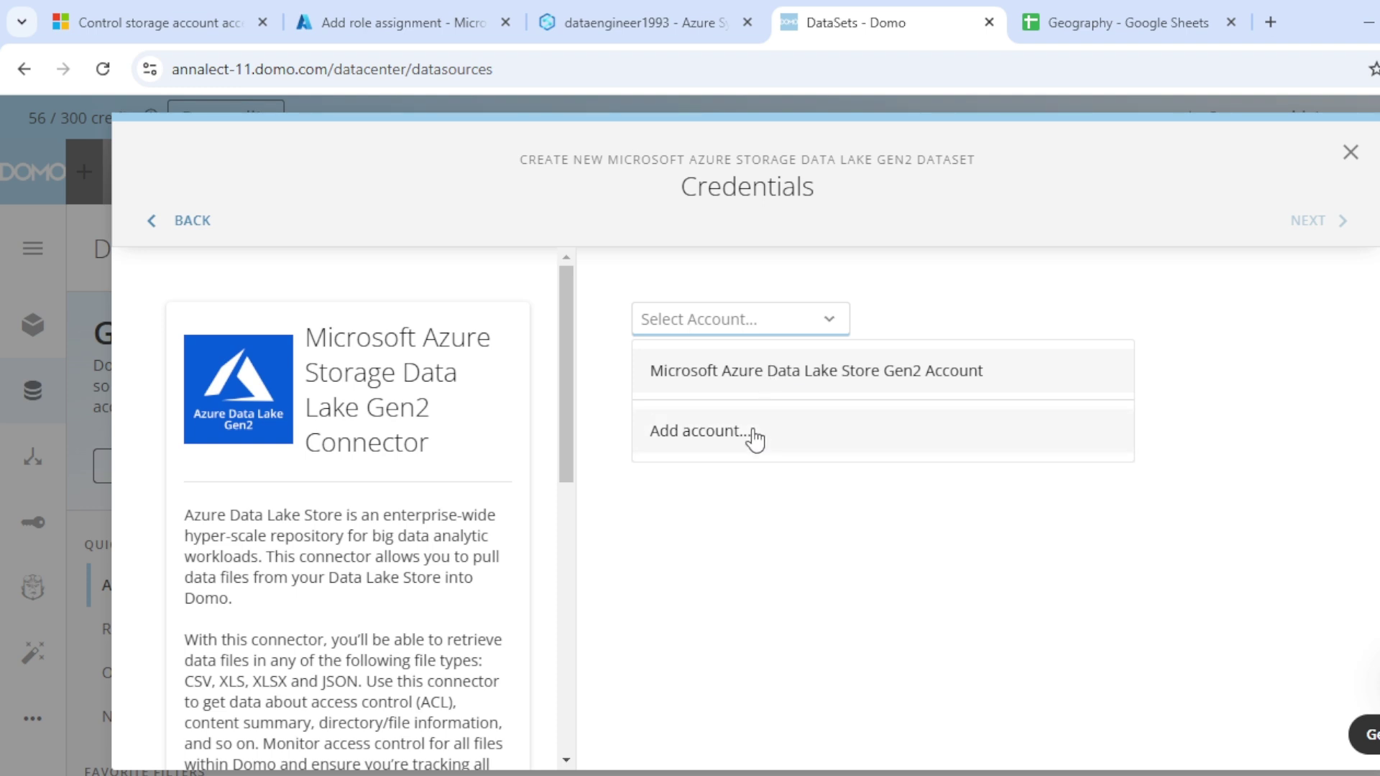
click(788, 383)
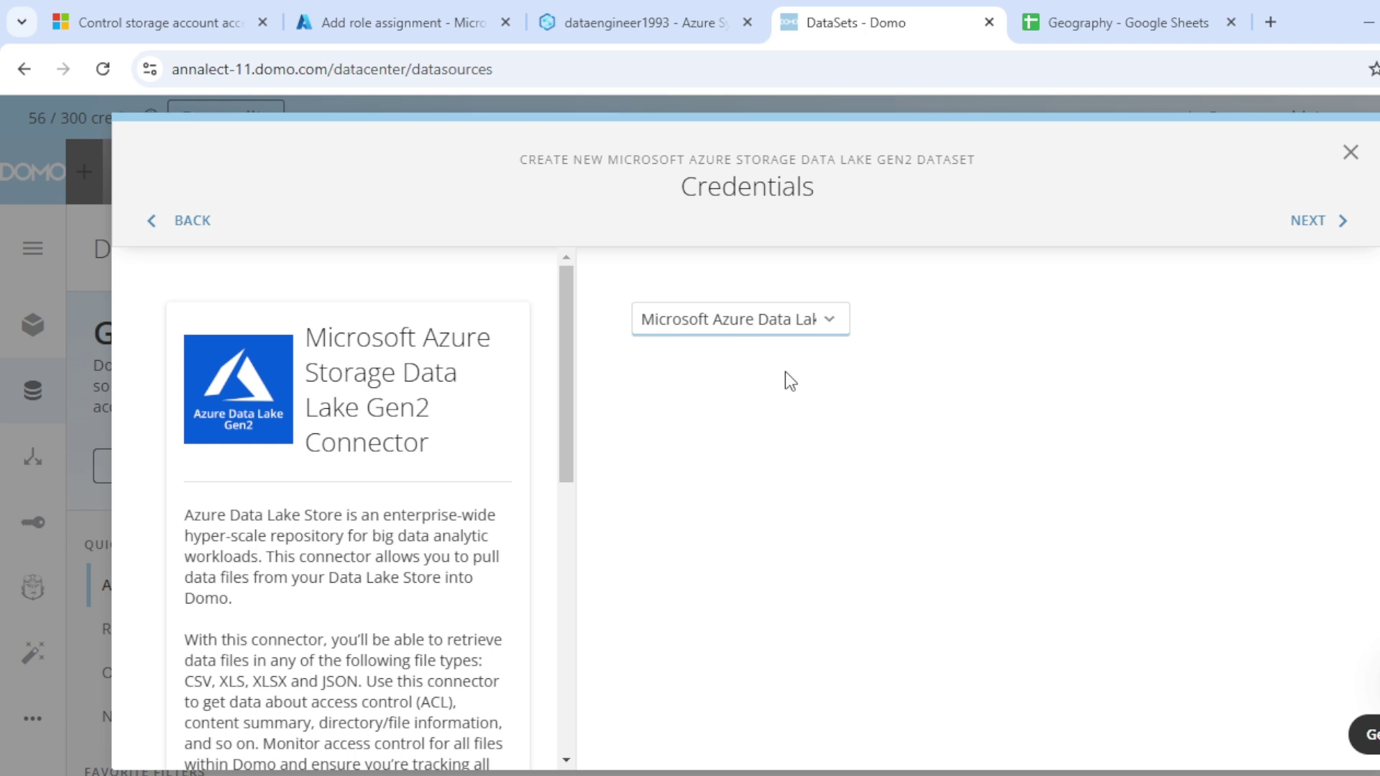
click(1296, 222)
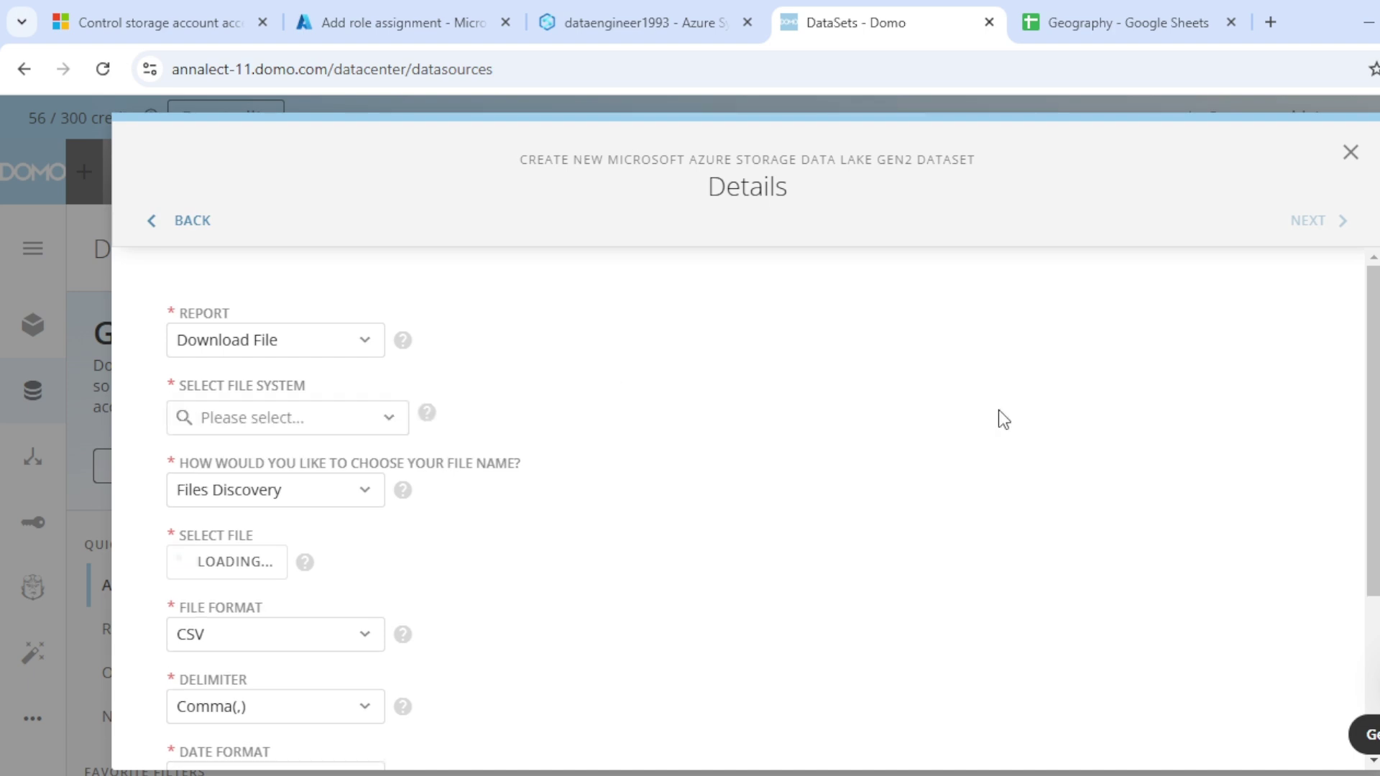
Step: Choose the source file system and set the directory to /product
click(343, 424)
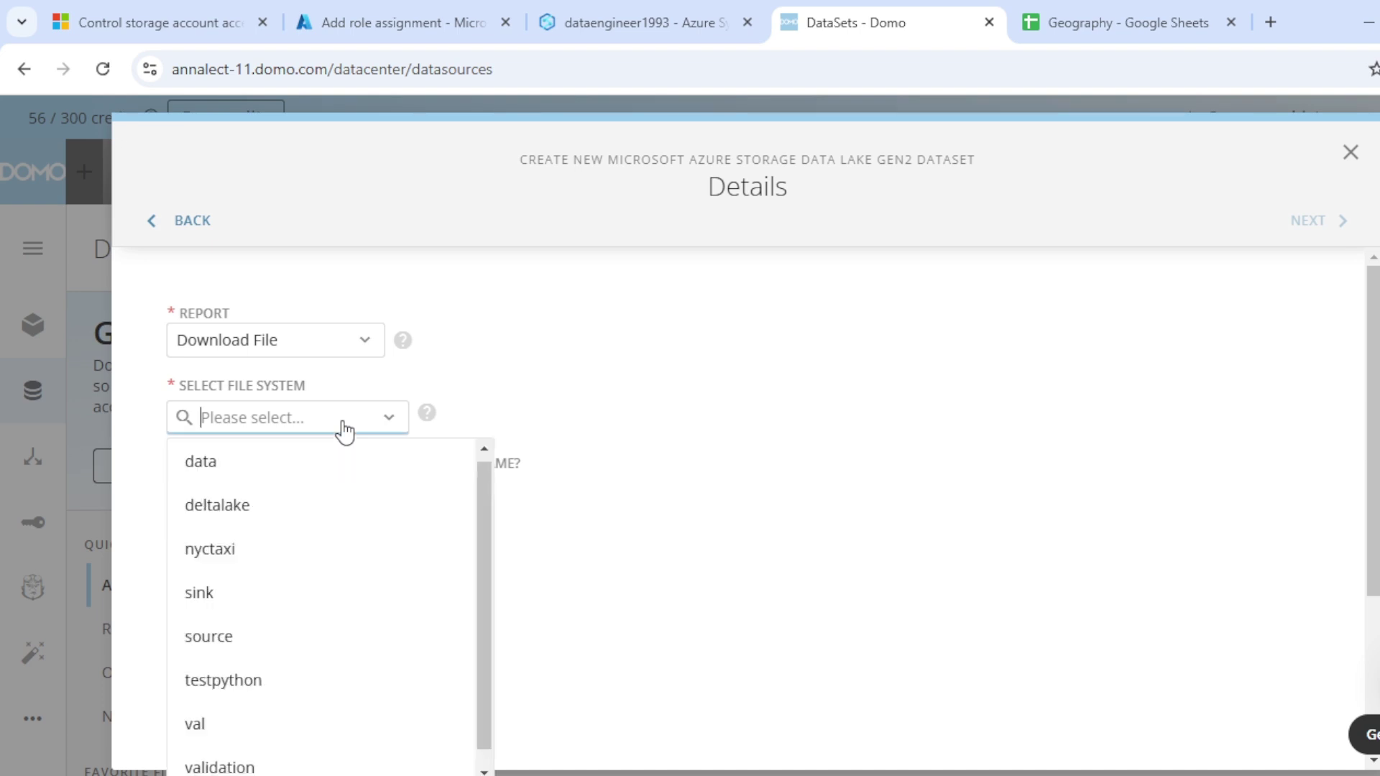
click(253, 621)
click(283, 493)
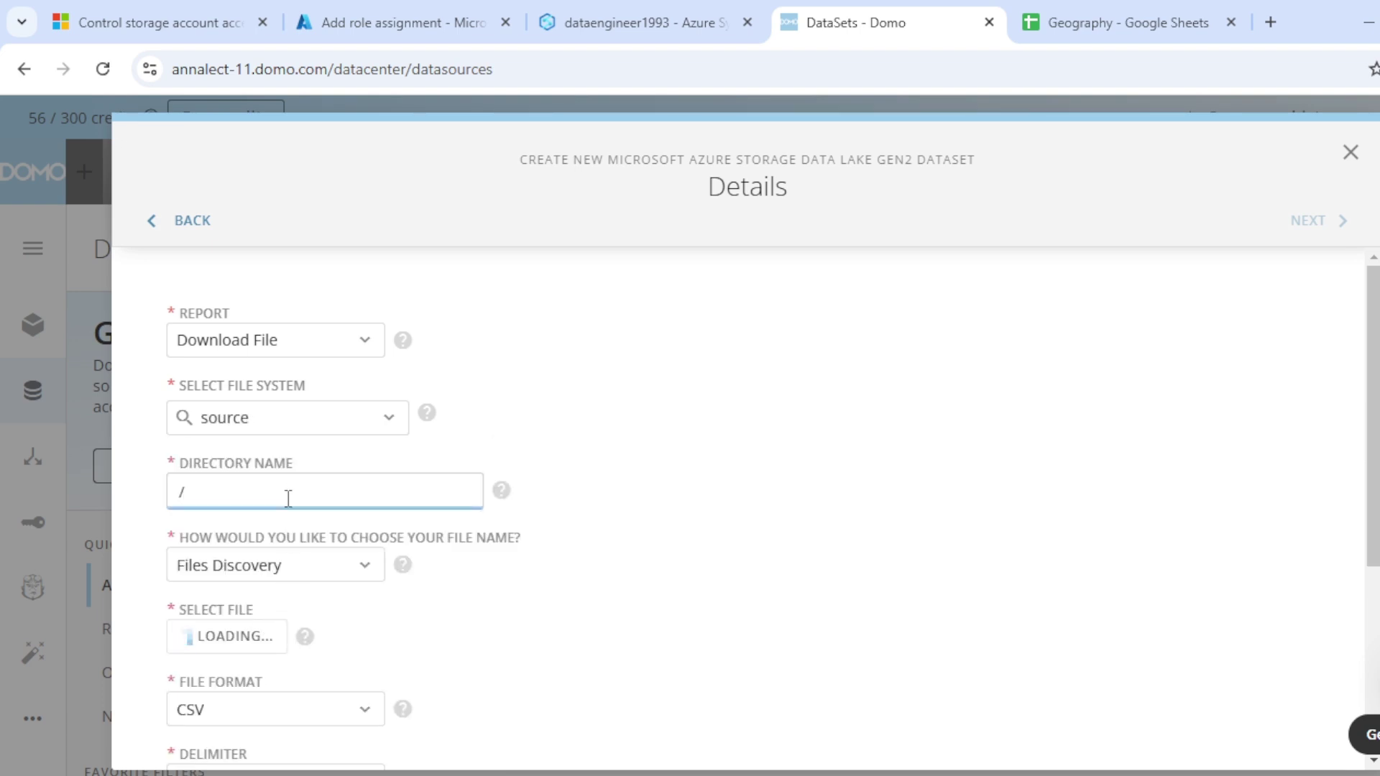
text(product)
scroll(291, 503, down, 2)
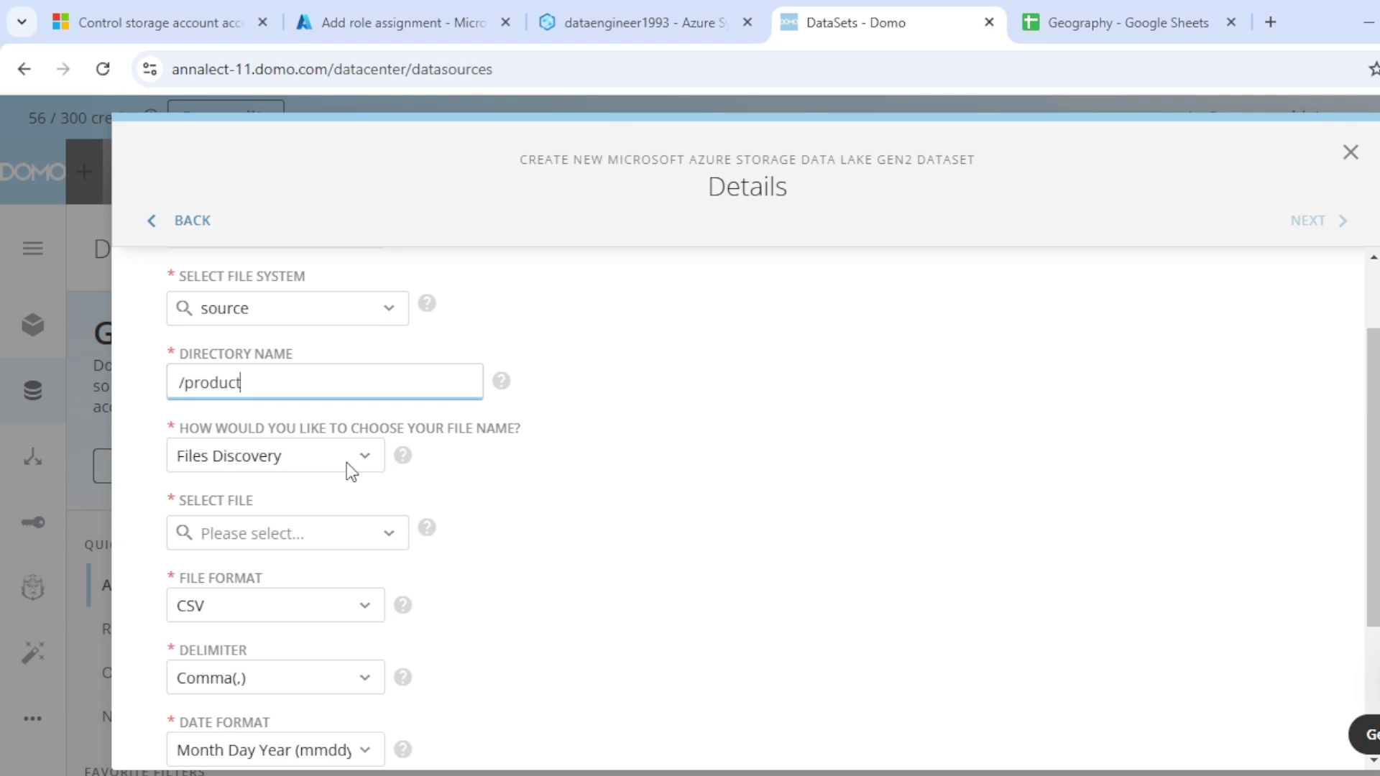
Step: Select dim_products.csv as the file and set the delimiter to Tab
click(297, 539)
scroll(296, 540, down, 1)
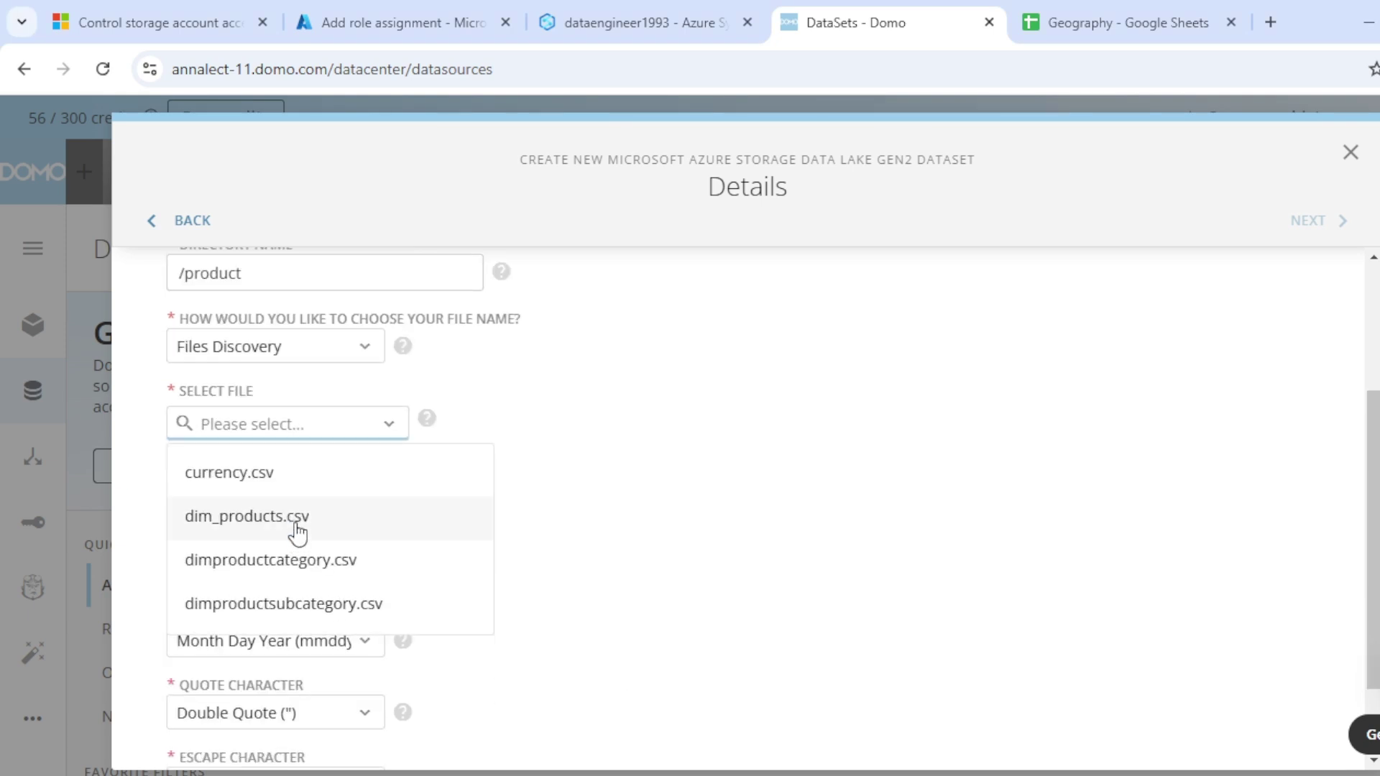
click(273, 529)
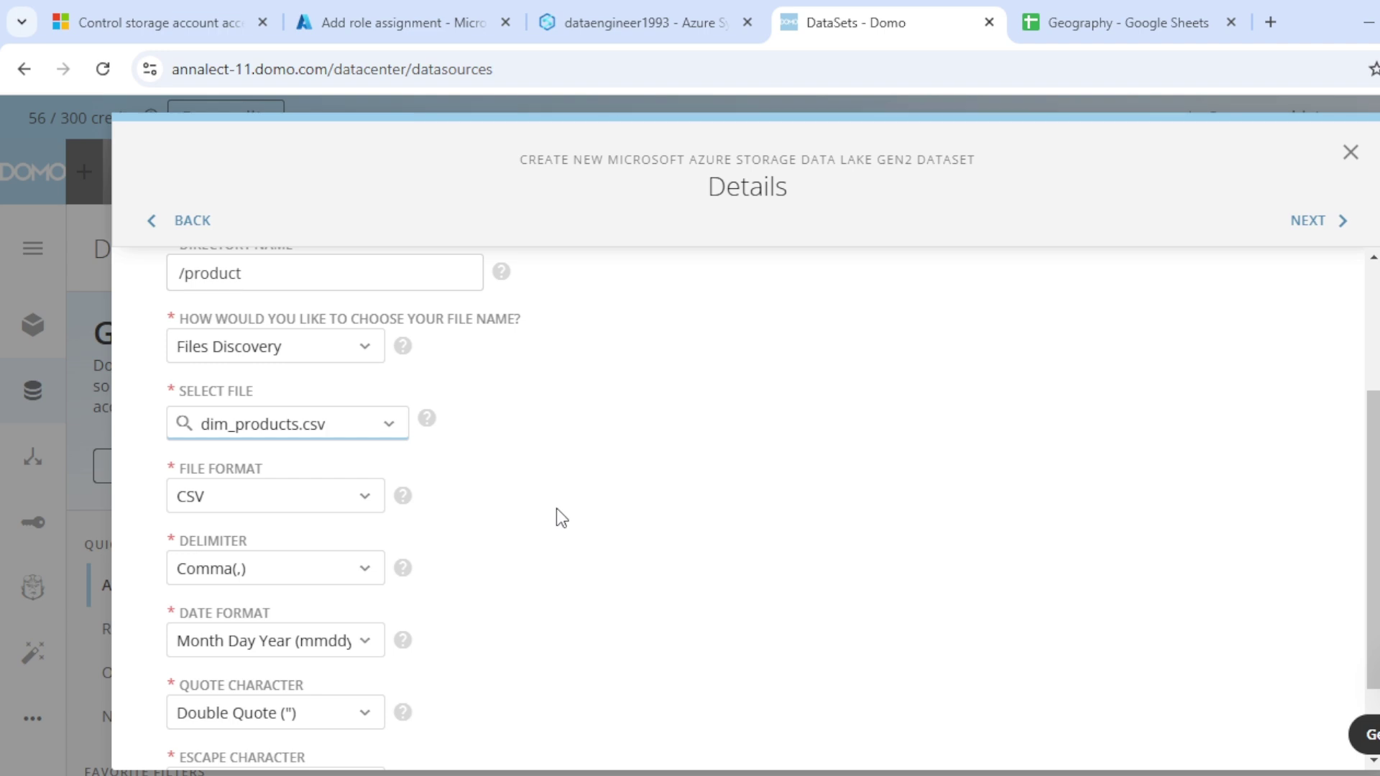
scroll(557, 508, down, 1)
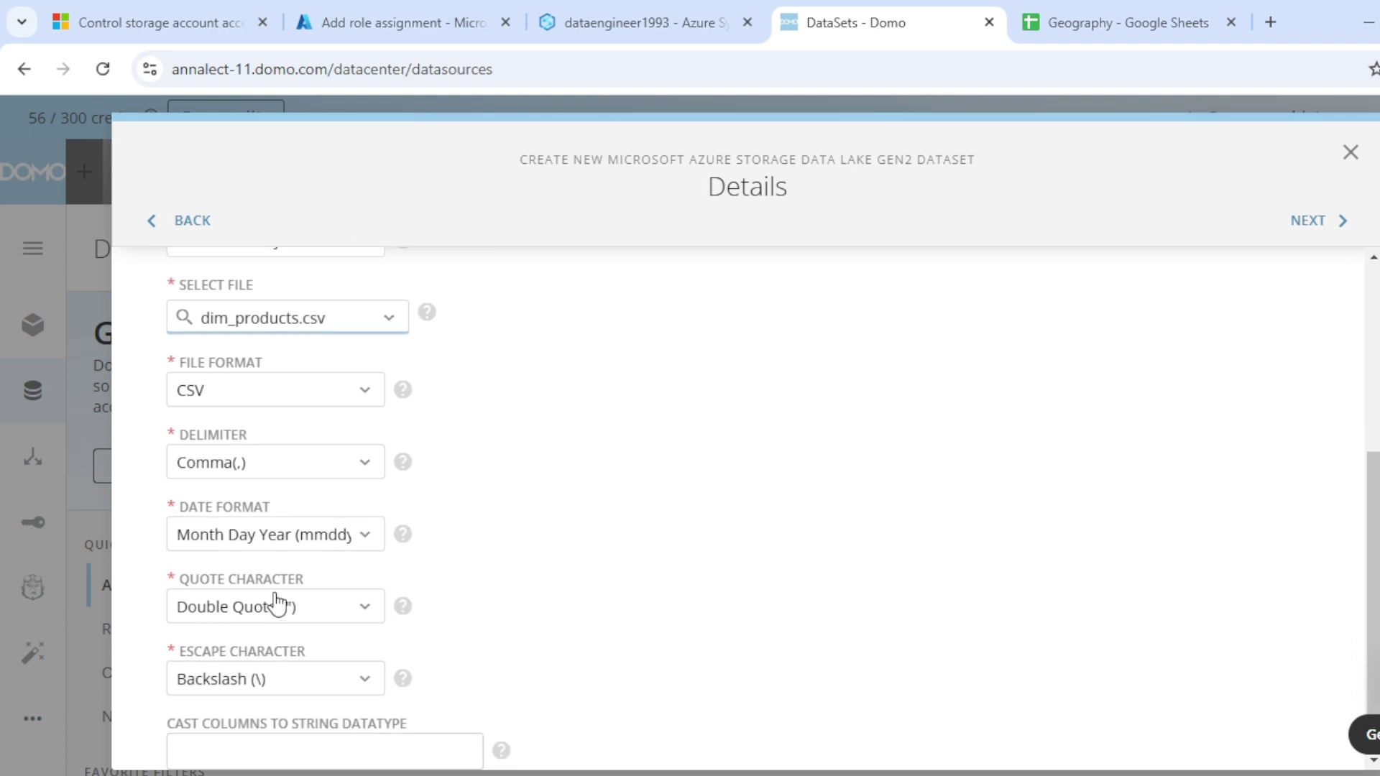
click(342, 483)
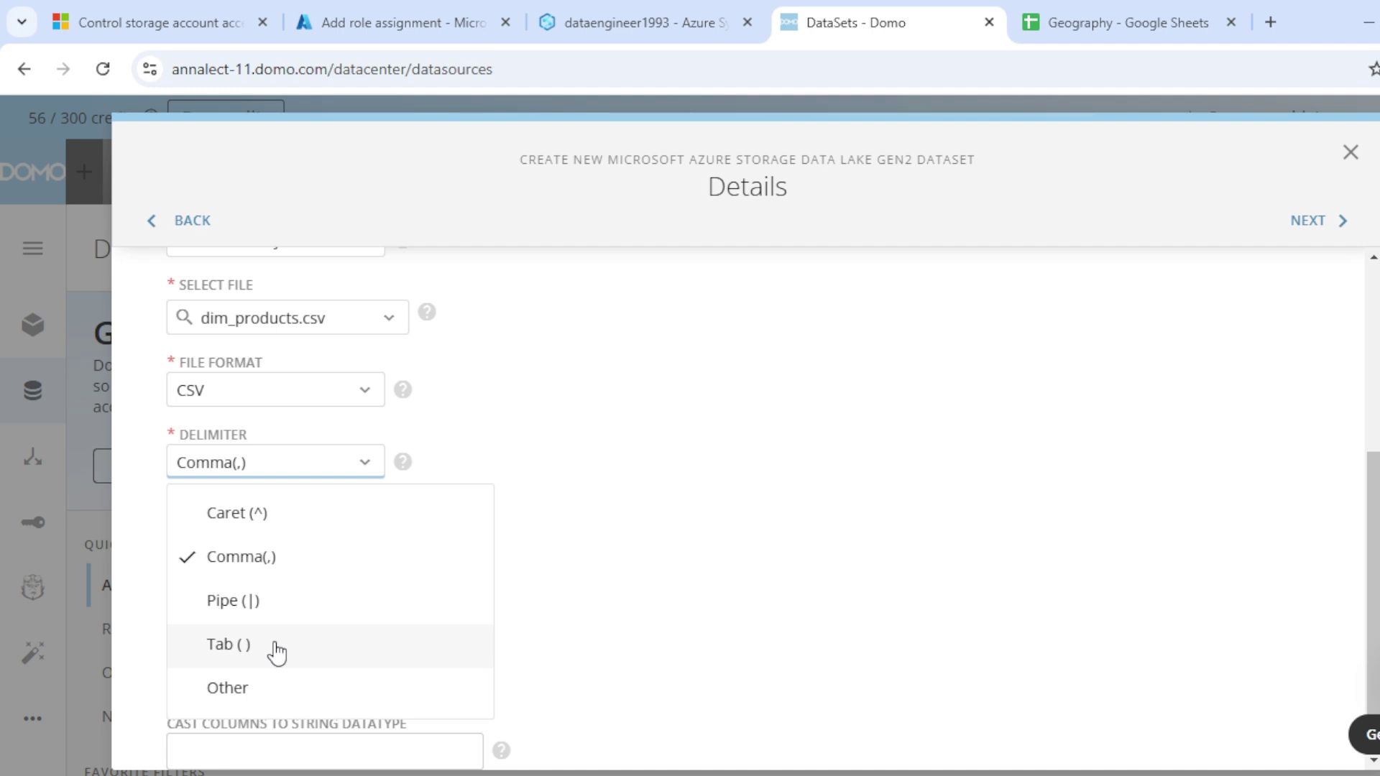
click(277, 654)
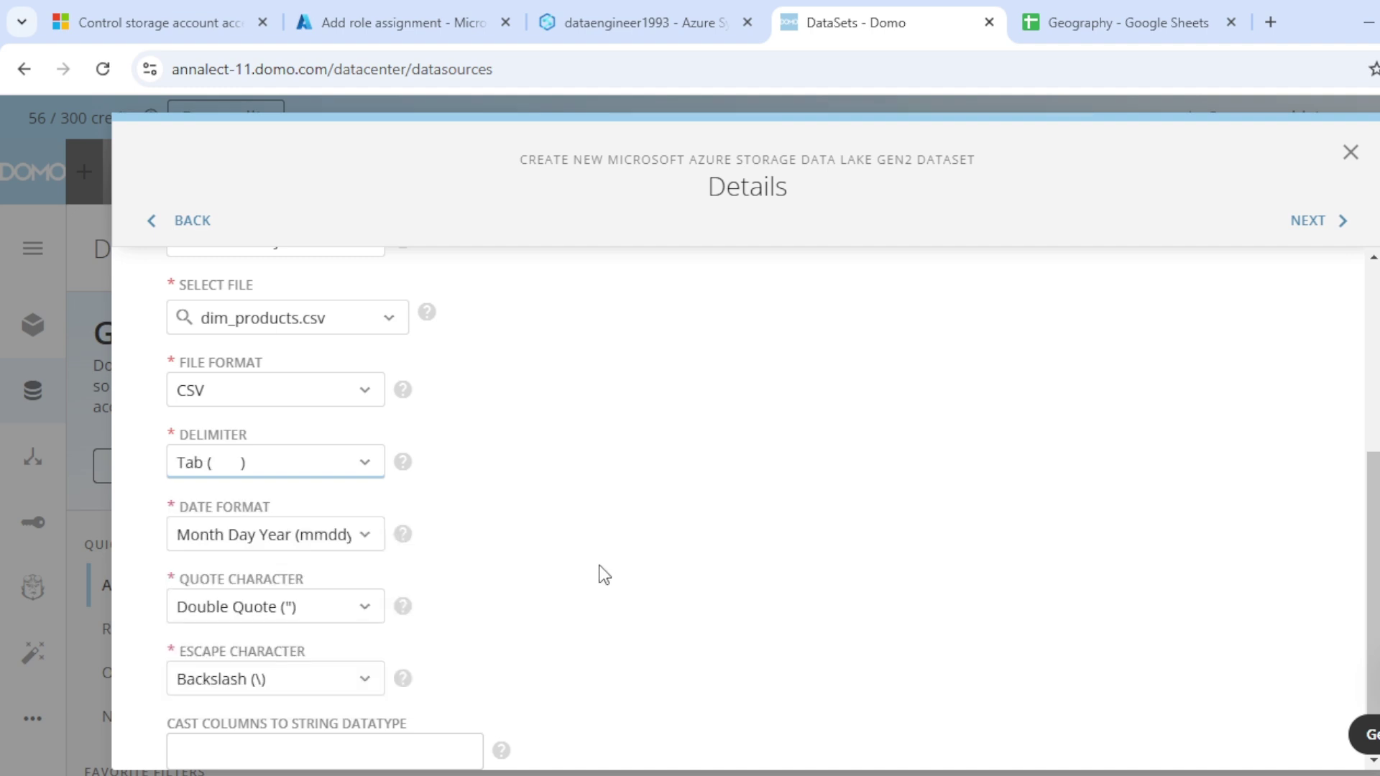
scroll(1099, 410, up, 5)
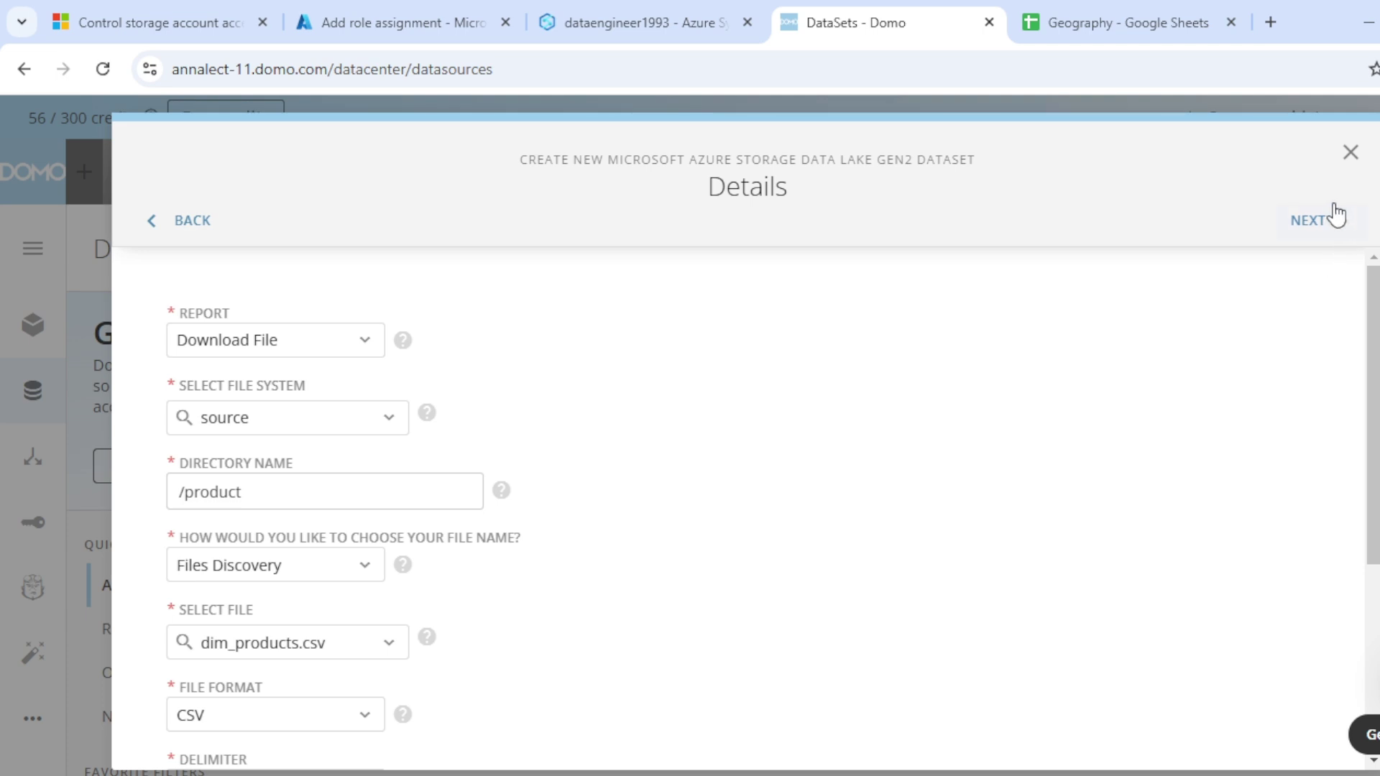
Step: Set manual updates, name the dataset DimProduct, and save and run the import
click(1315, 219)
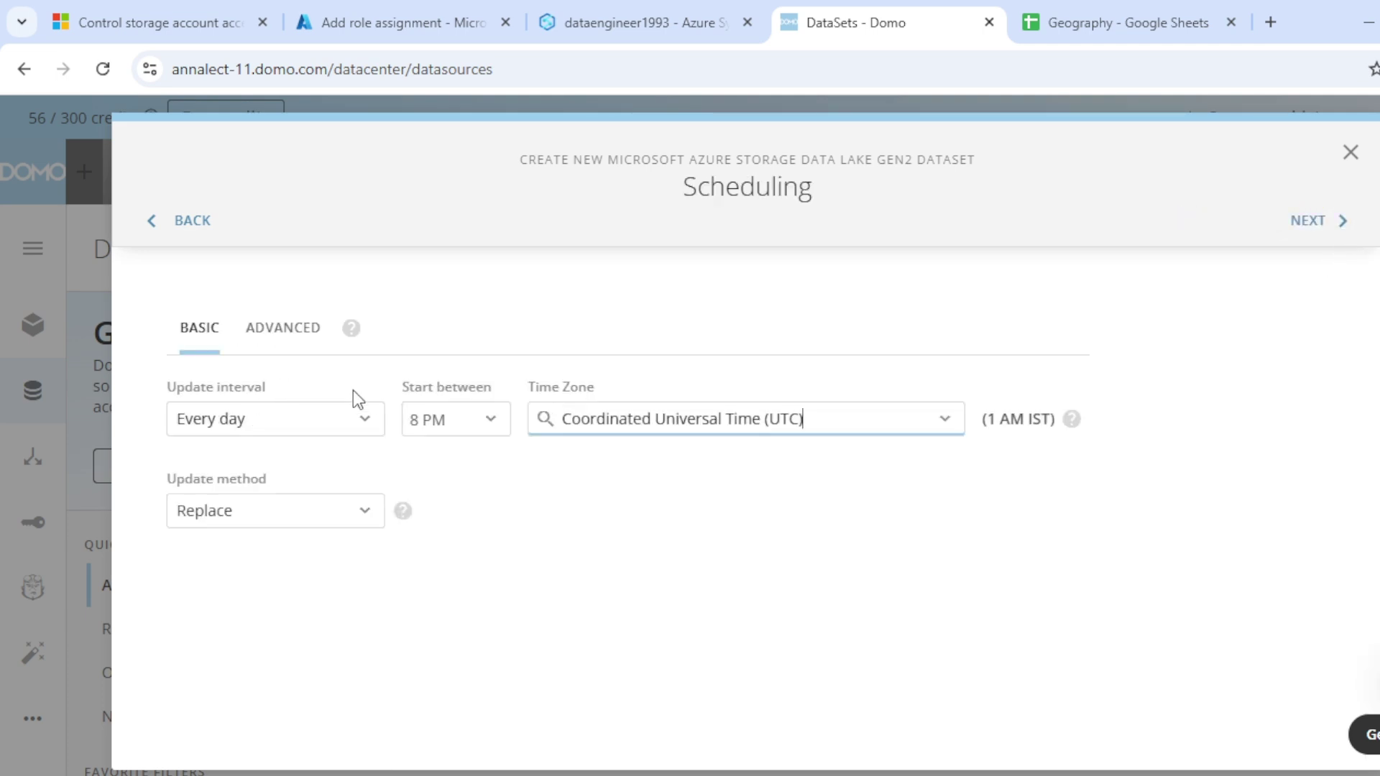
click(240, 420)
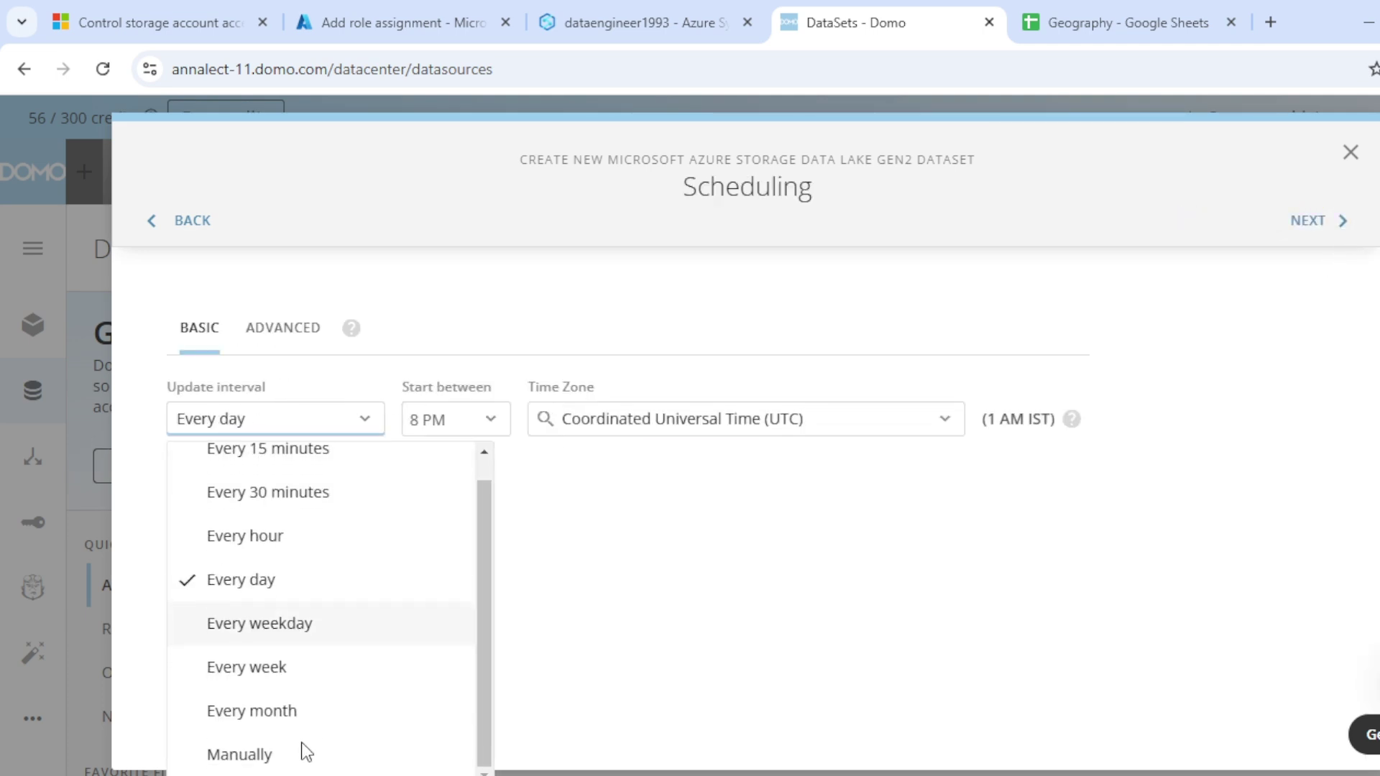
click(257, 755)
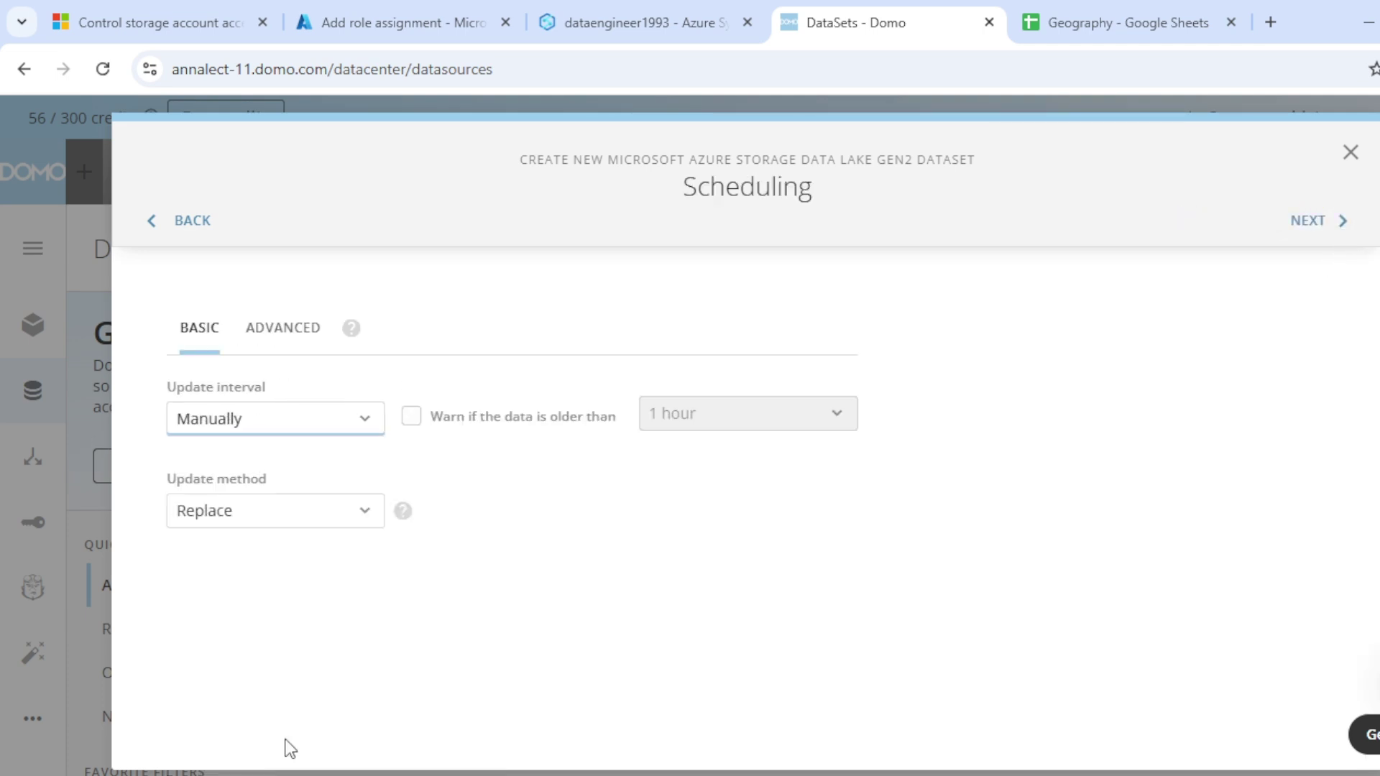
click(1306, 221)
click(389, 351)
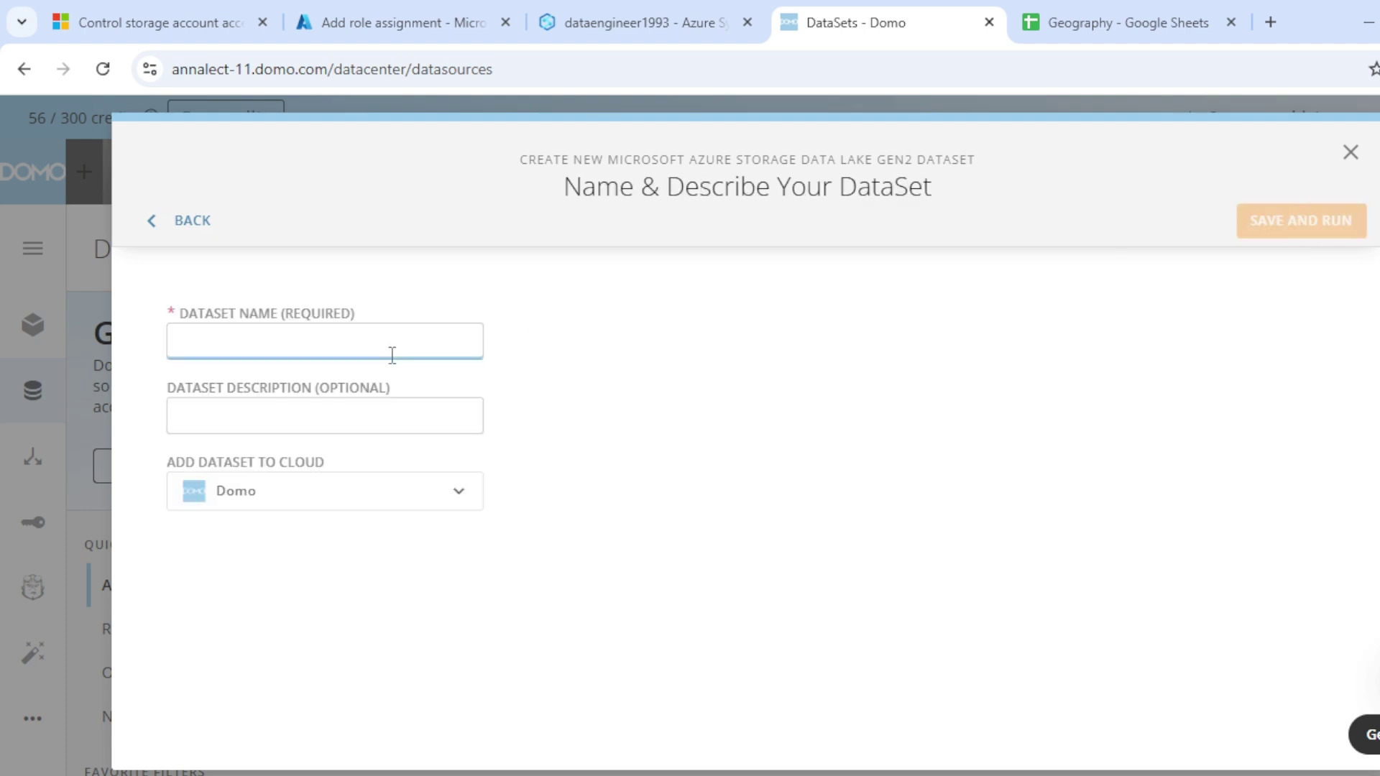
text(DimPr)
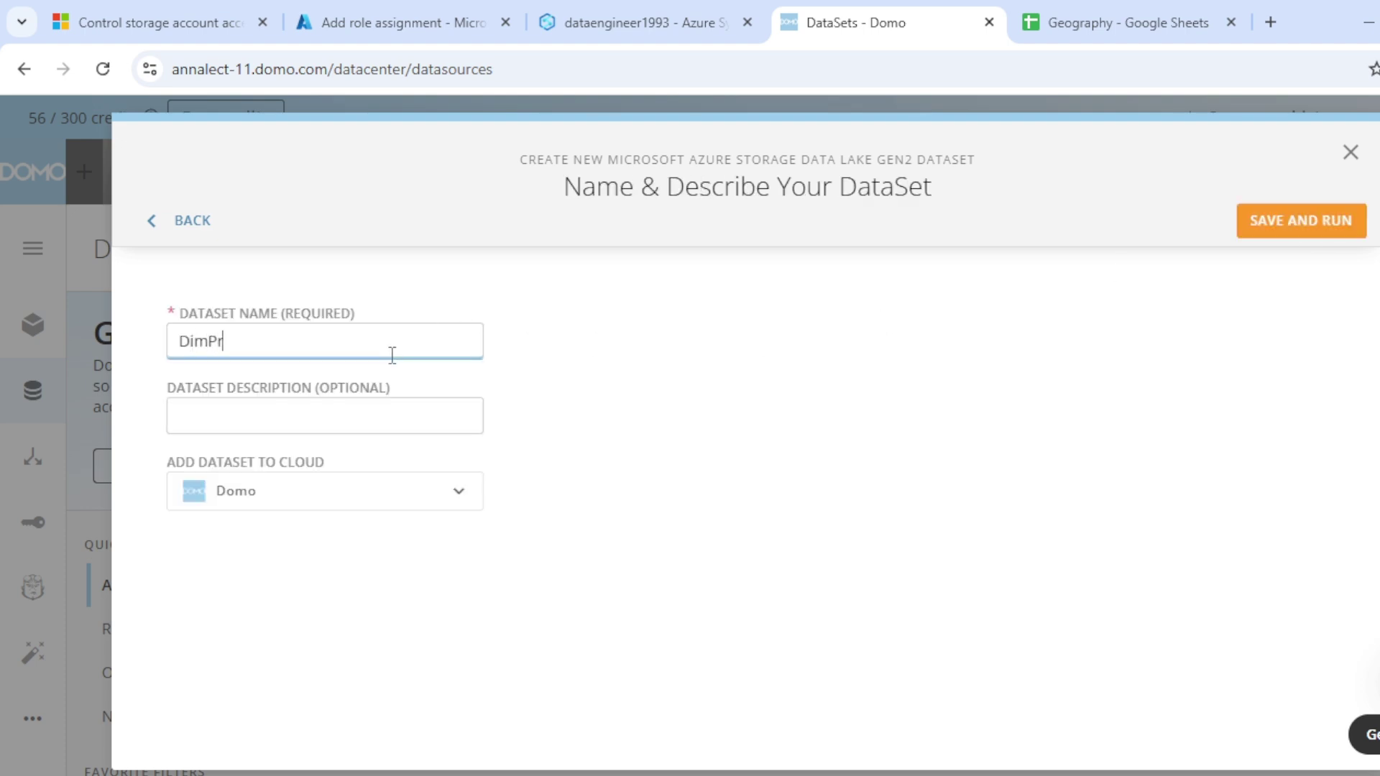
text(oduct)
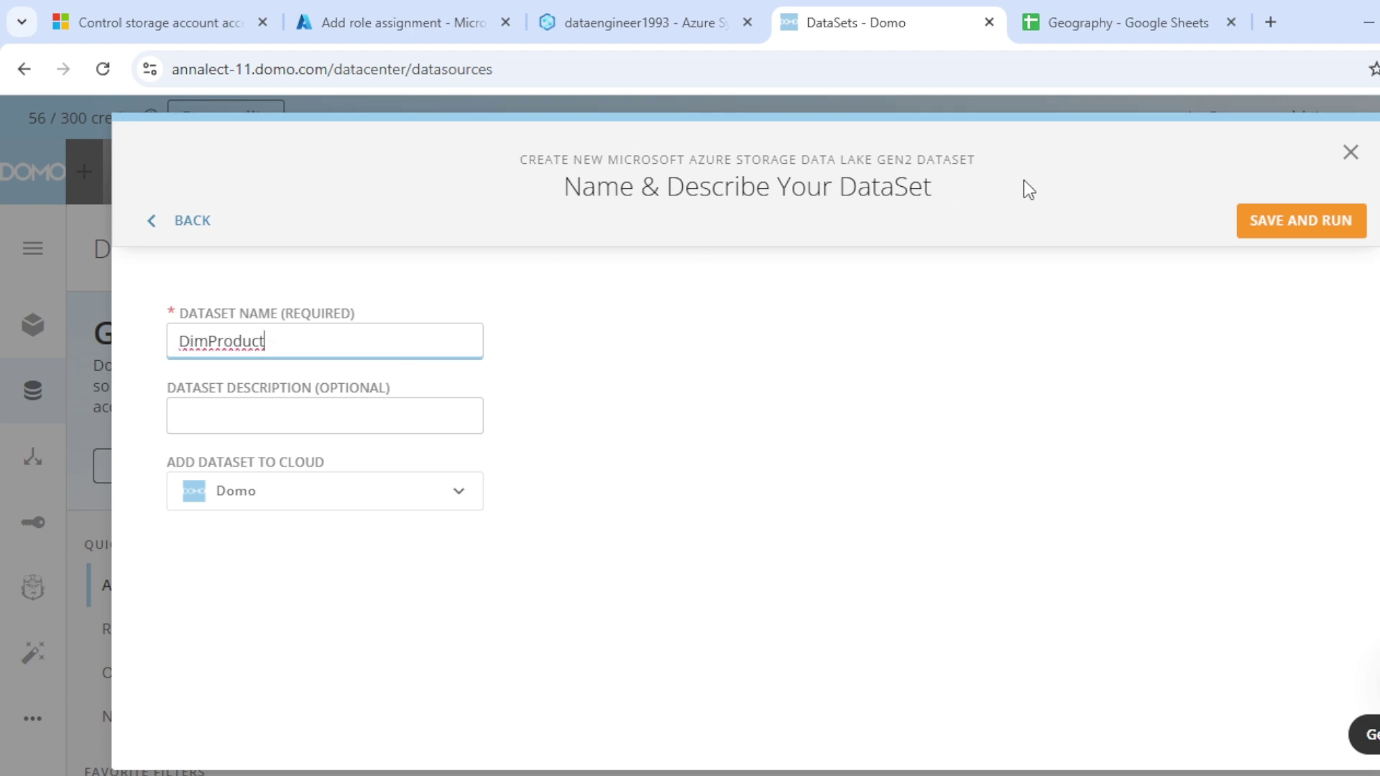
click(1302, 219)
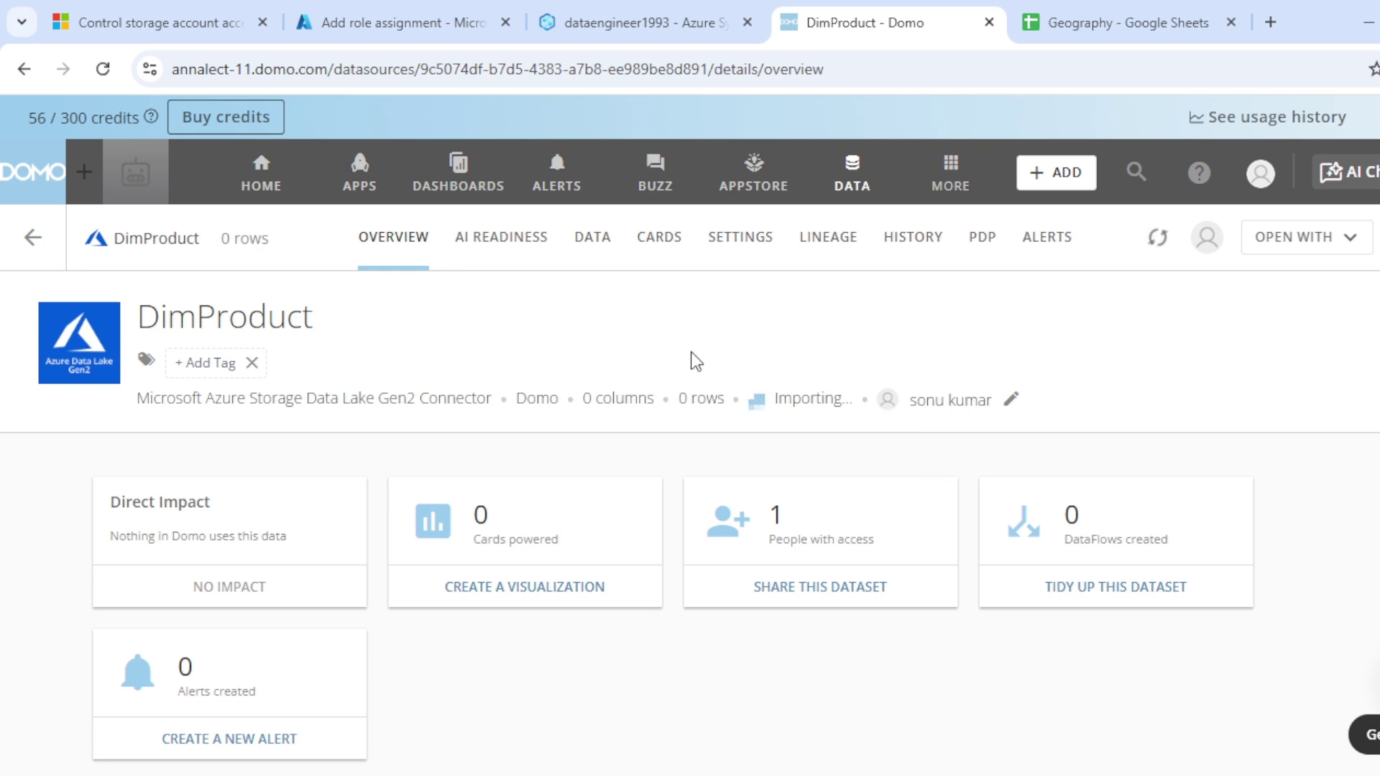
Step: Confirm the DimProduct import succeeded in History and view its 771 rows with ProductKey columns
click(590, 246)
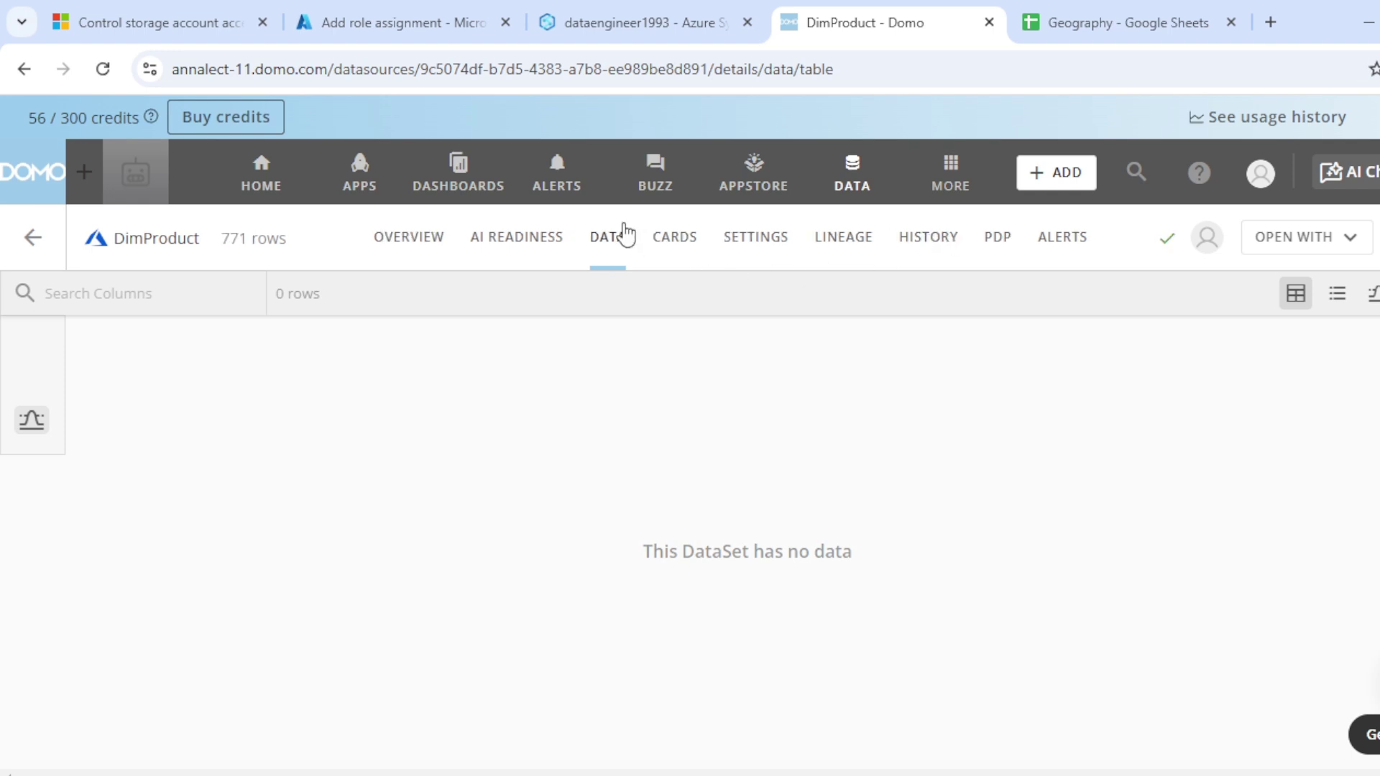
click(929, 236)
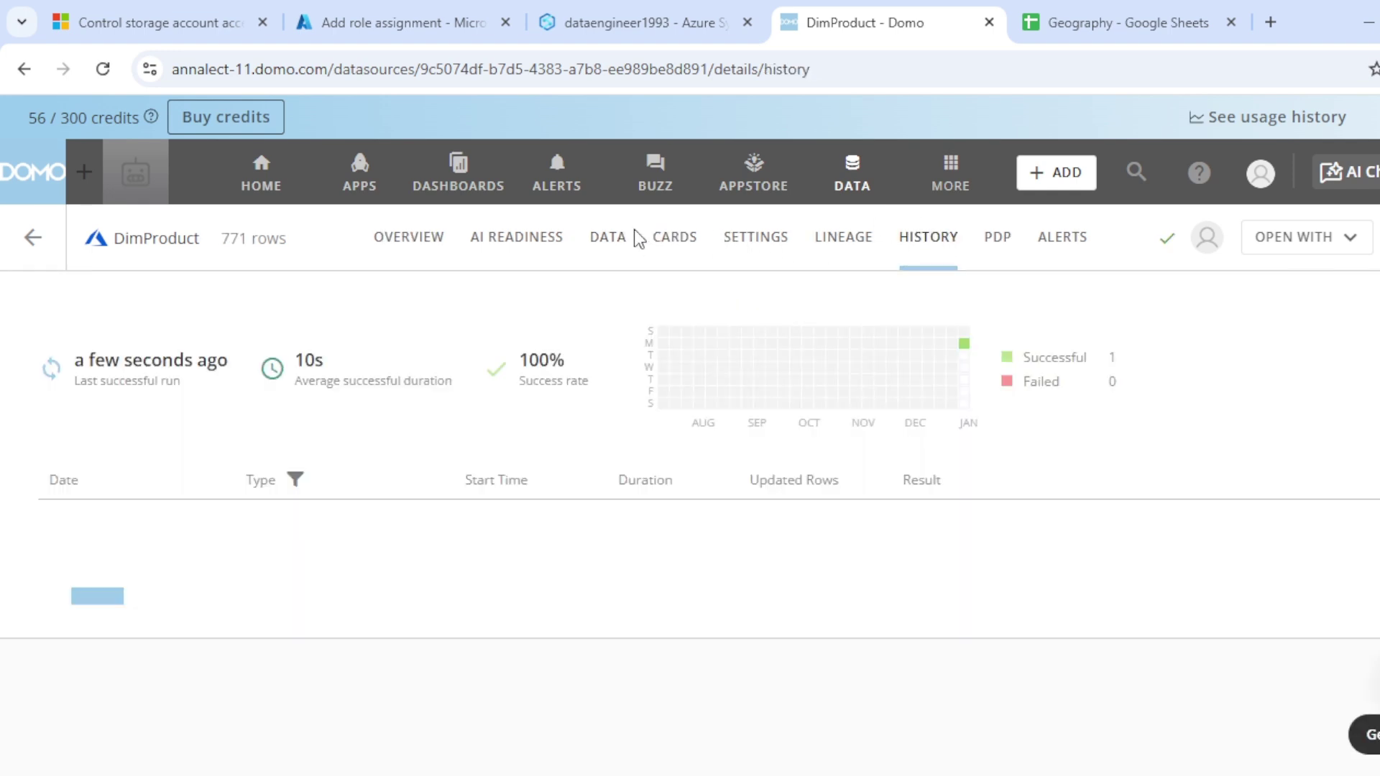
click(616, 237)
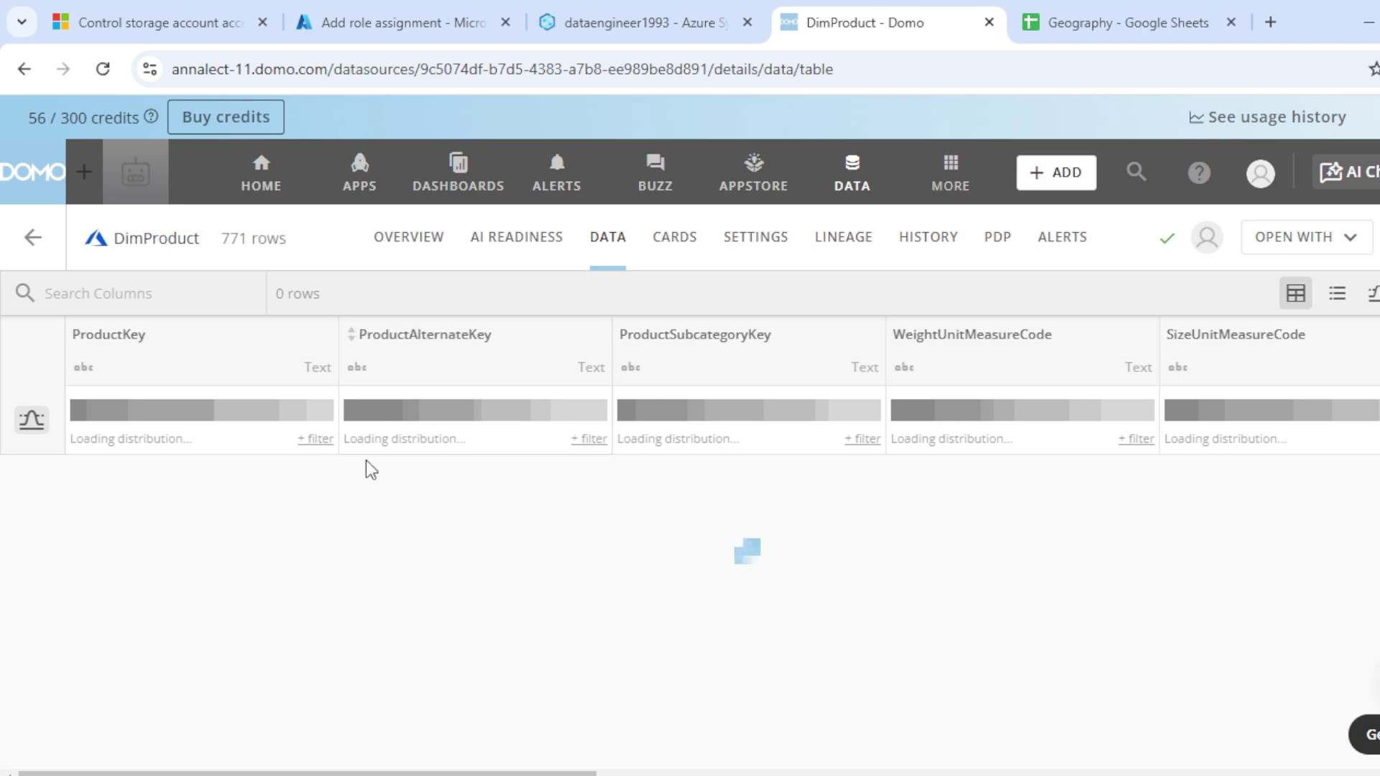